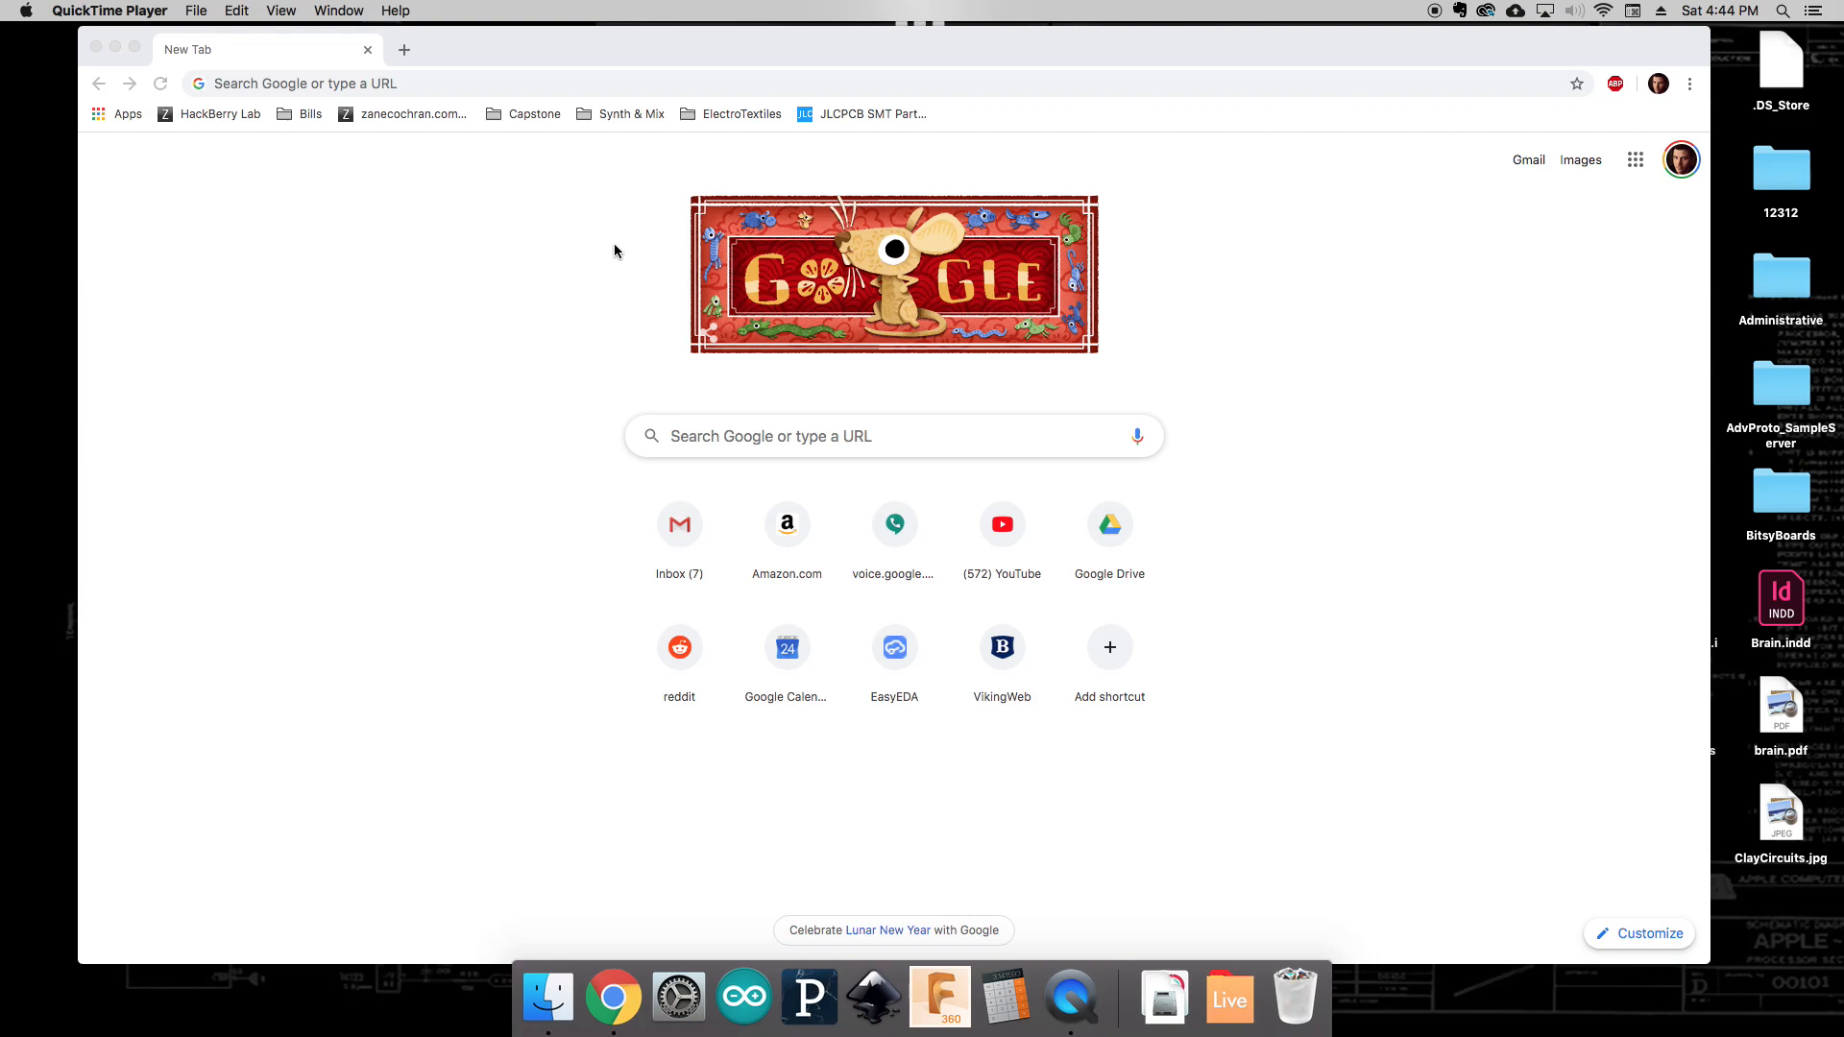
Open Audiotool from the Synth & Mix bookmarks, start a new project and dismiss the tip of the day.
{"action": "left_click", "coordinate": [617, 114]}
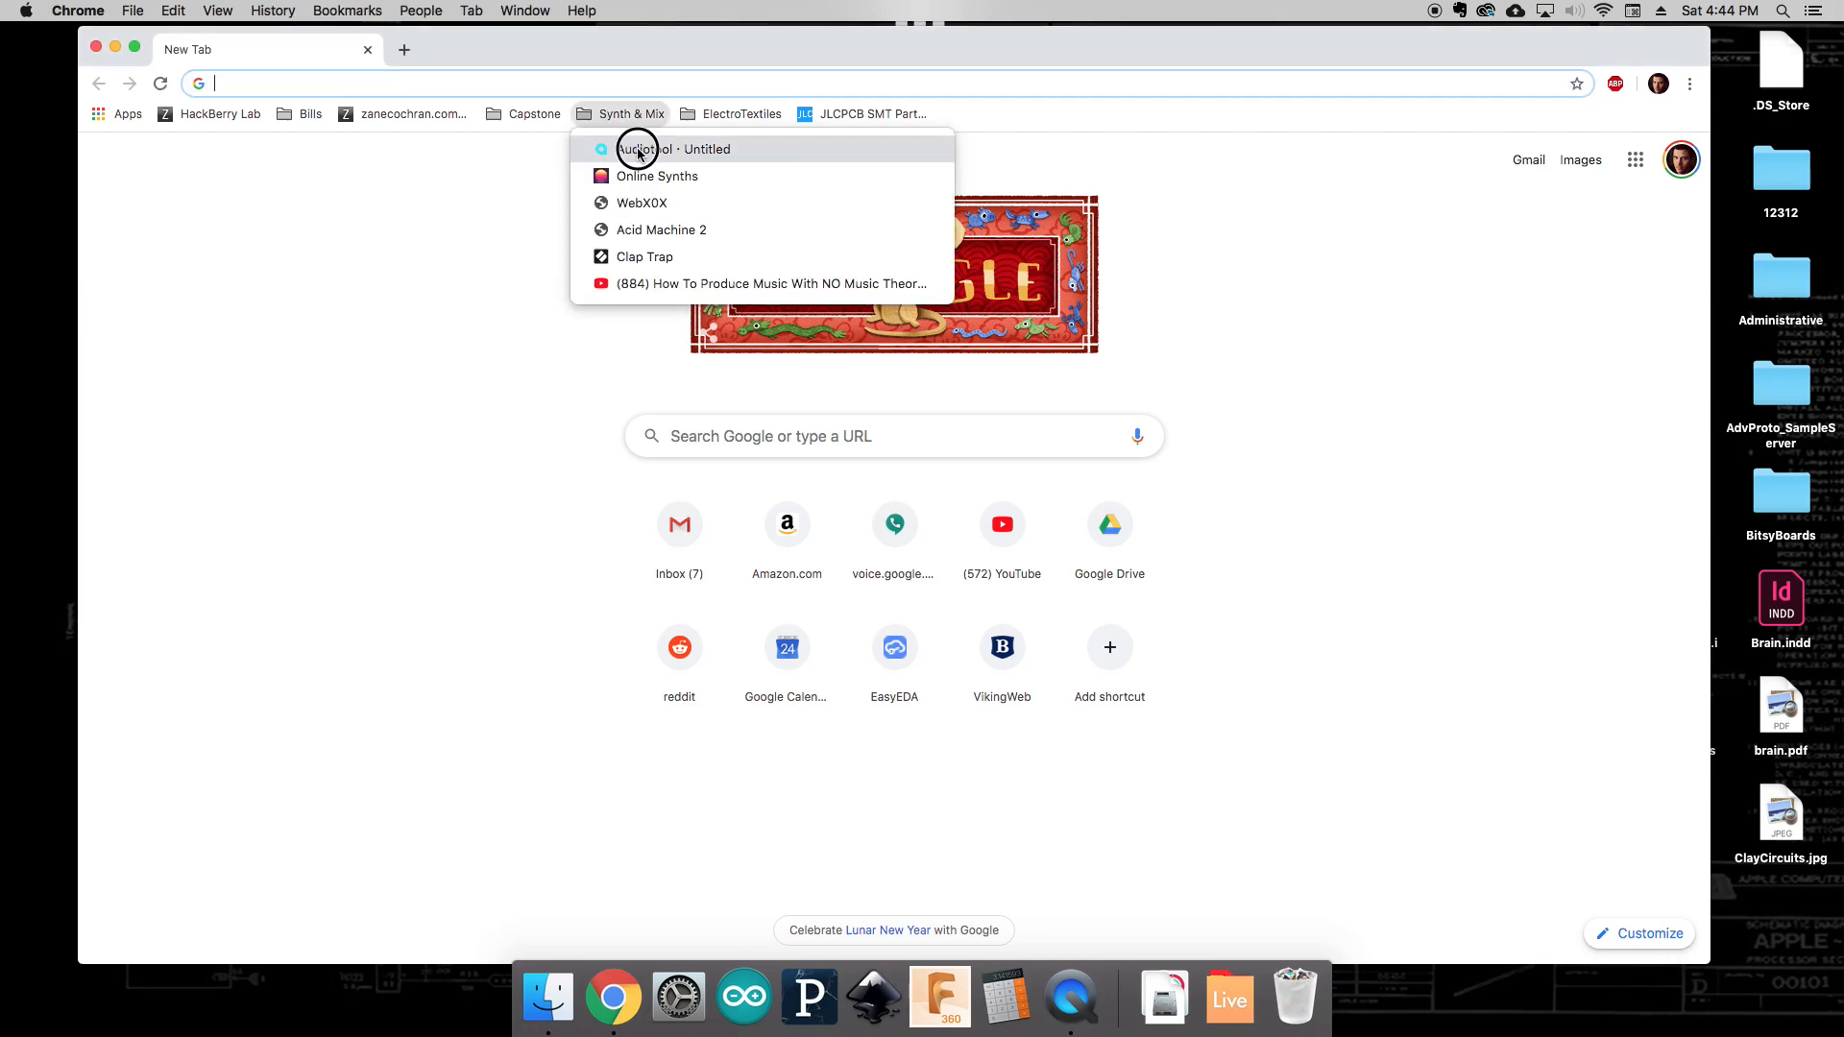
{"action": "left_click", "coordinate": [637, 151]}
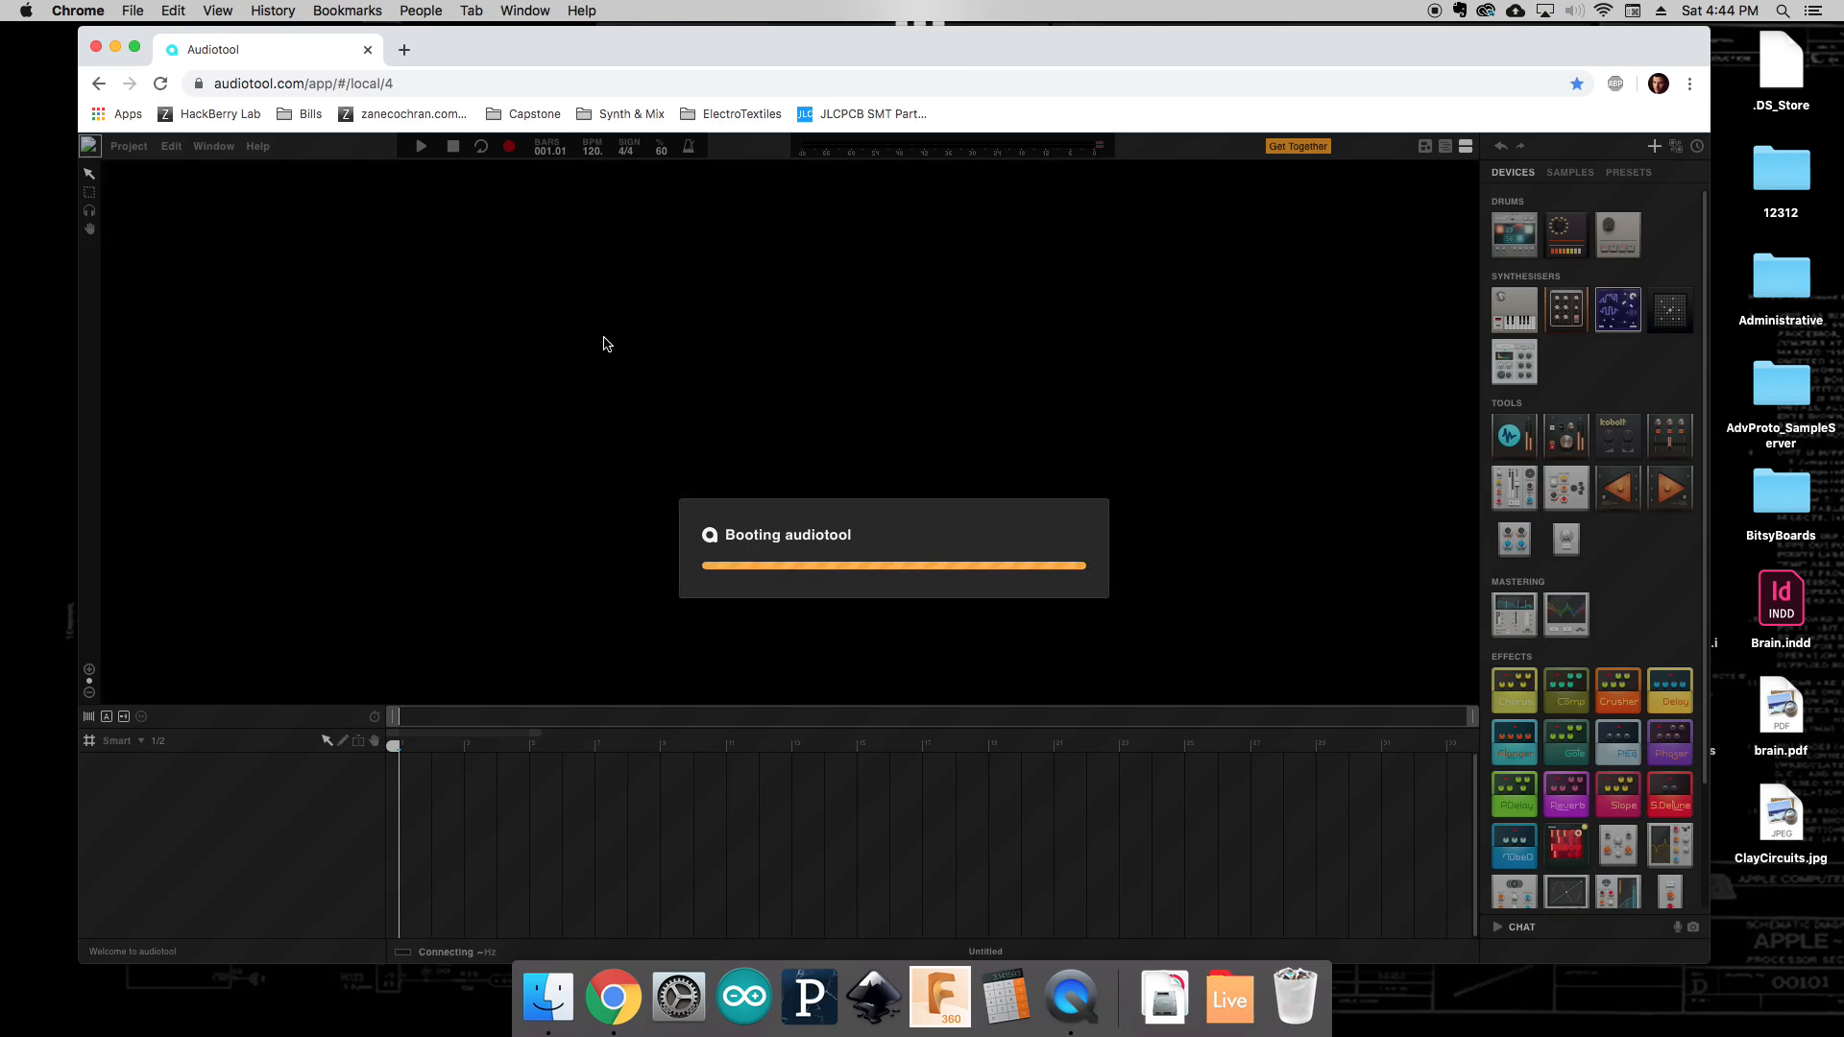
{"action": "left_click", "coordinate": [713, 533]}
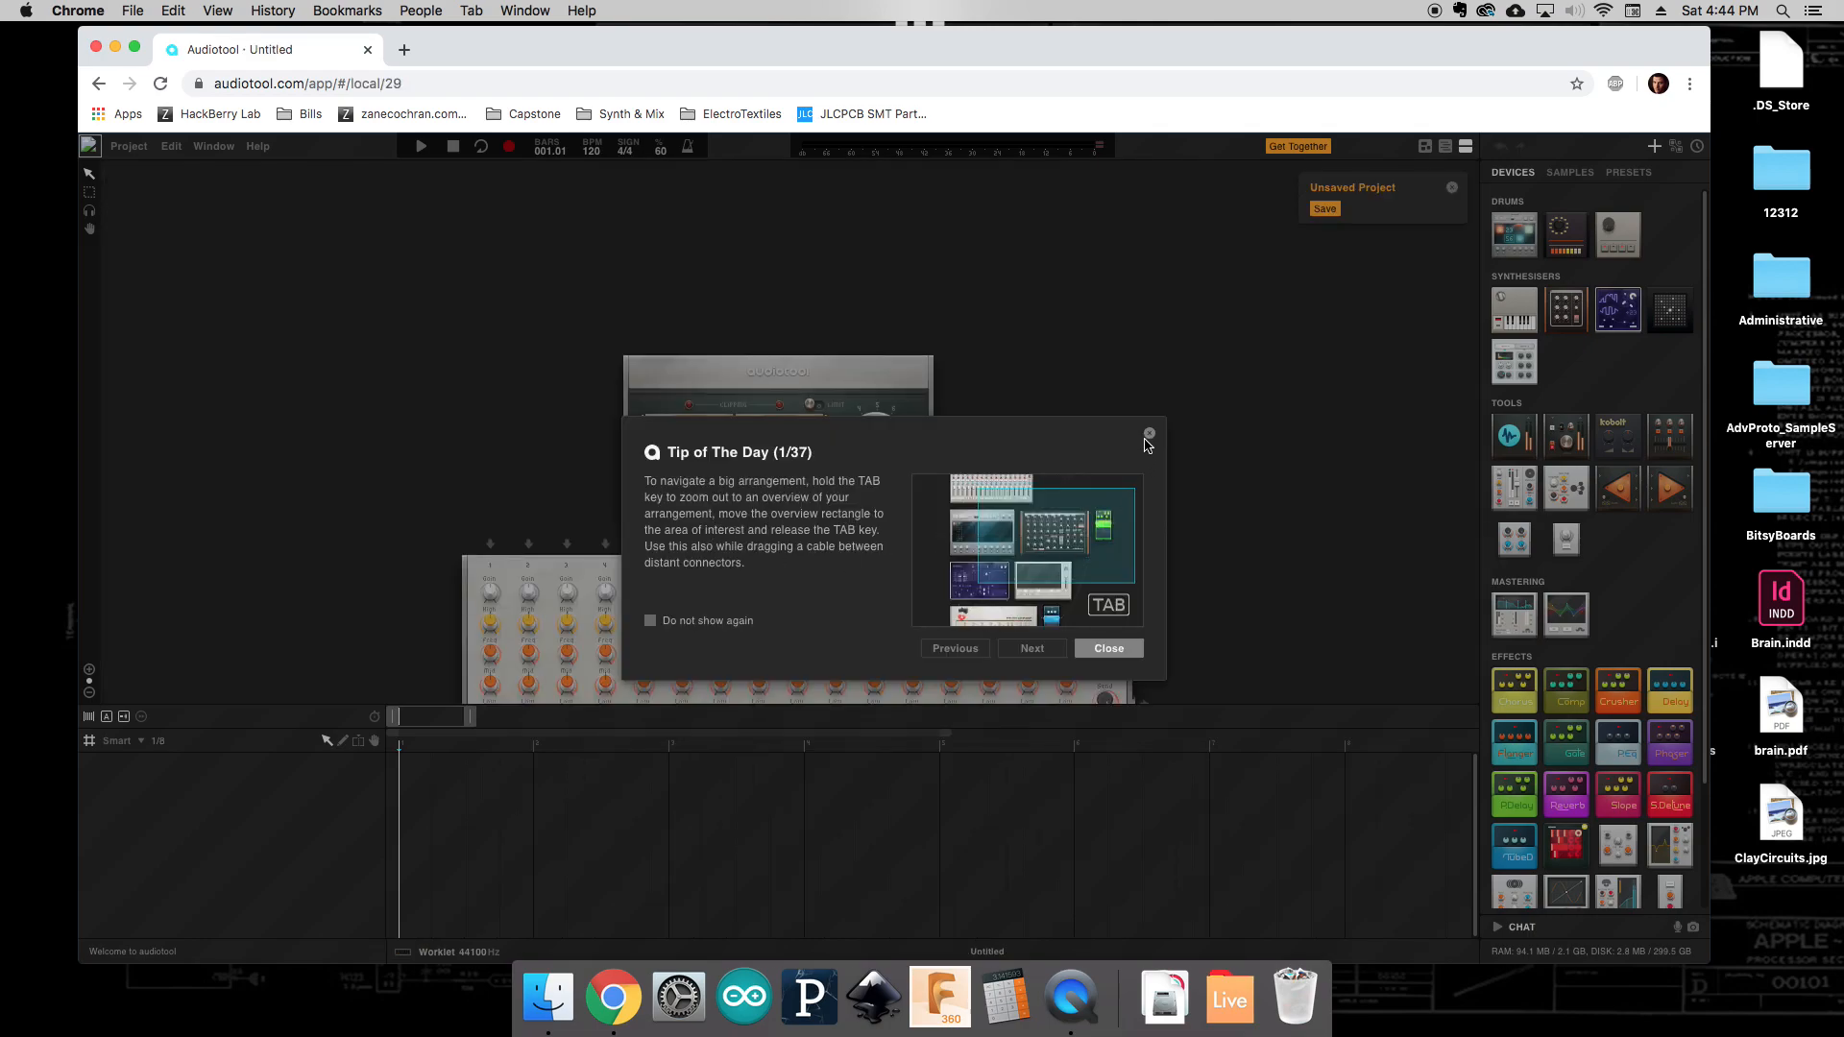
{"action": "left_click", "coordinate": [1149, 434]}
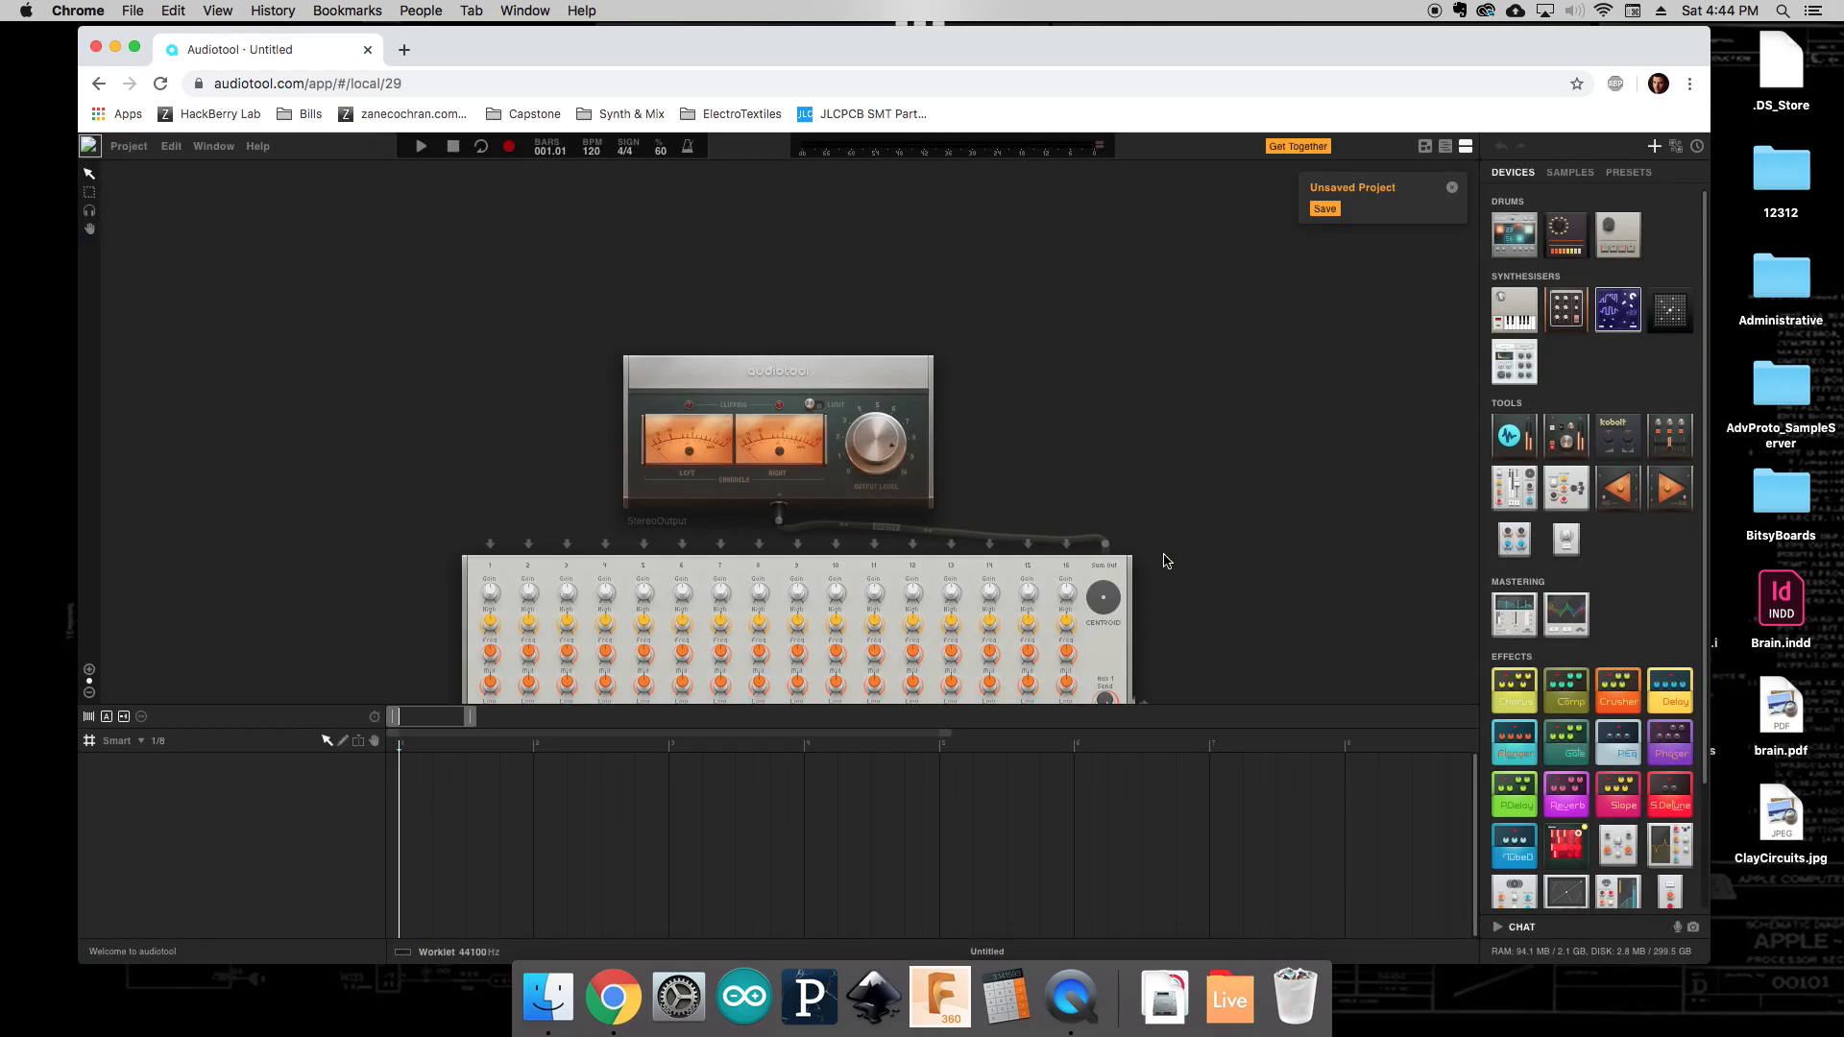
Move the audio output unit from above the mixer to its right side.
{"action": "scroll", "coordinate": [1218, 548], "scroll_direction": "down", "scroll_amount": 1}
{"action": "scroll", "coordinate": [671, 502], "scroll_direction": "down", "scroll_amount": 3}
{"action": "scroll", "coordinate": [766, 672], "scroll_direction": "up", "scroll_amount": 2}
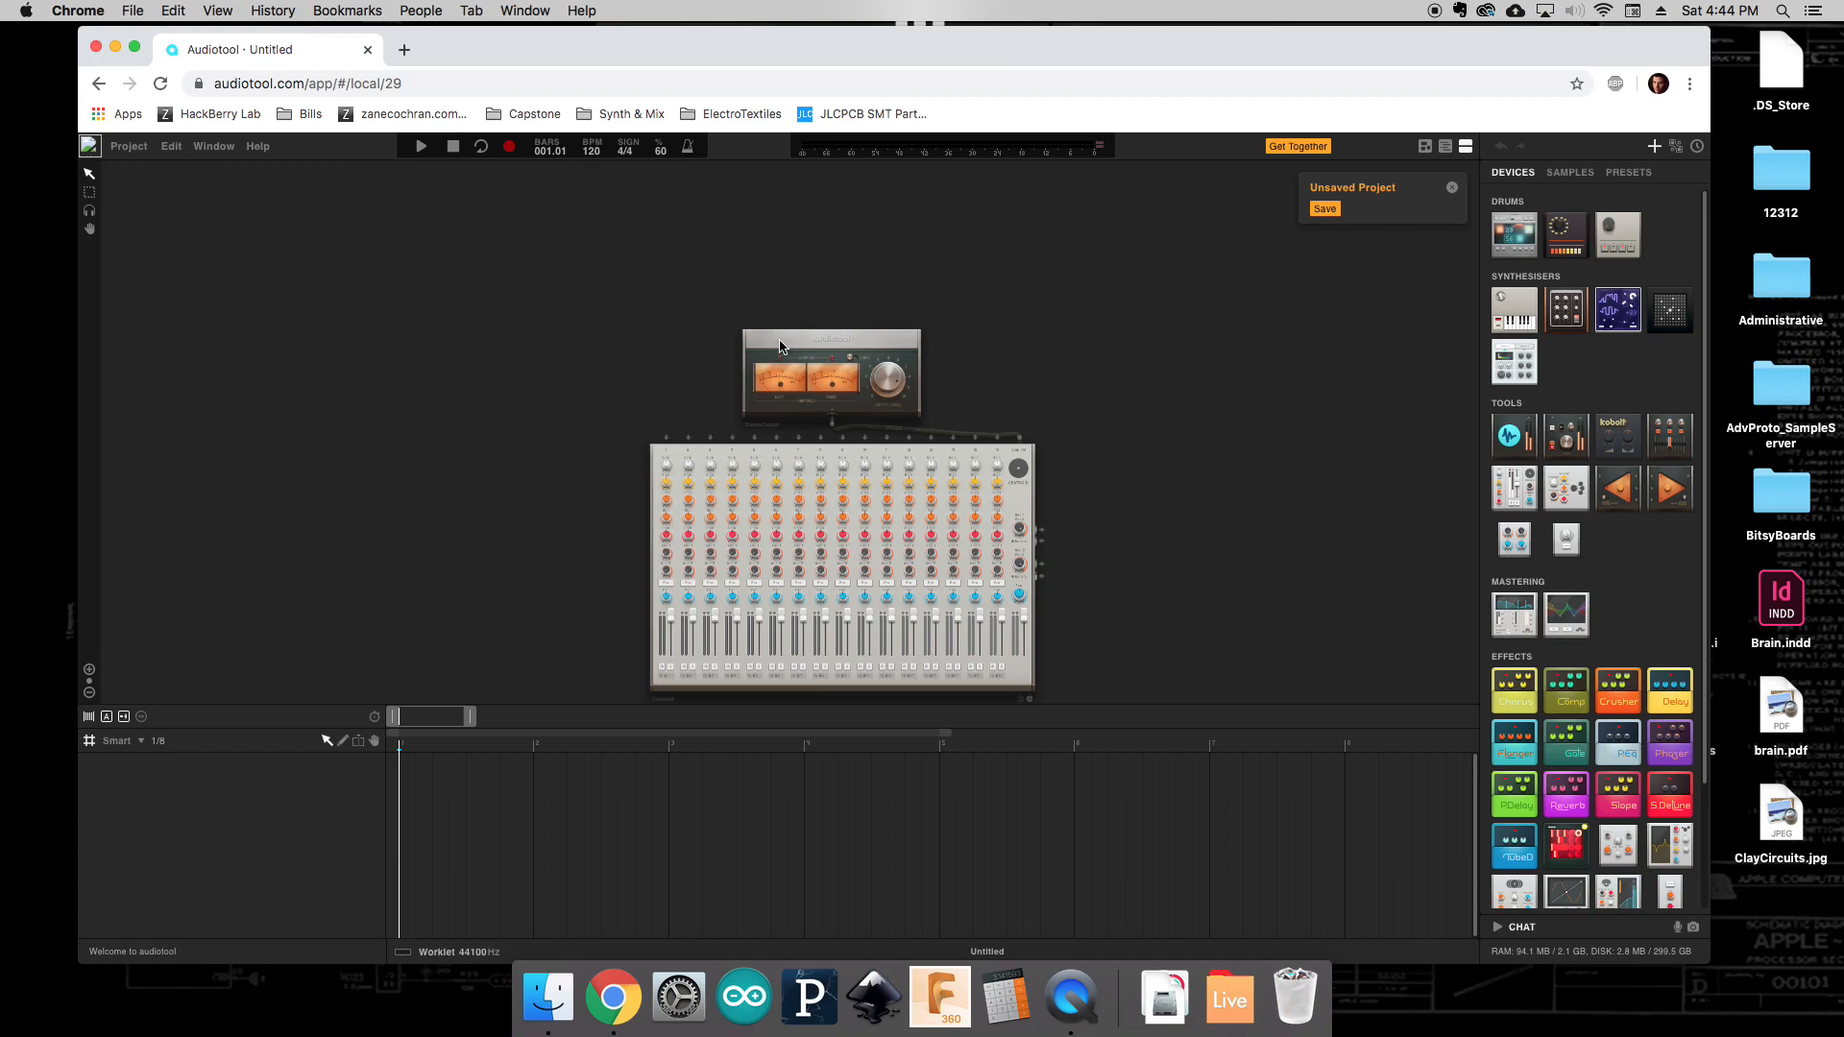
{"action": "left_click_drag", "start_coordinate": [780, 345], "coordinate": [1107, 452]}
{"action": "scroll", "coordinate": [1003, 442], "scroll_direction": "up", "scroll_amount": 5}
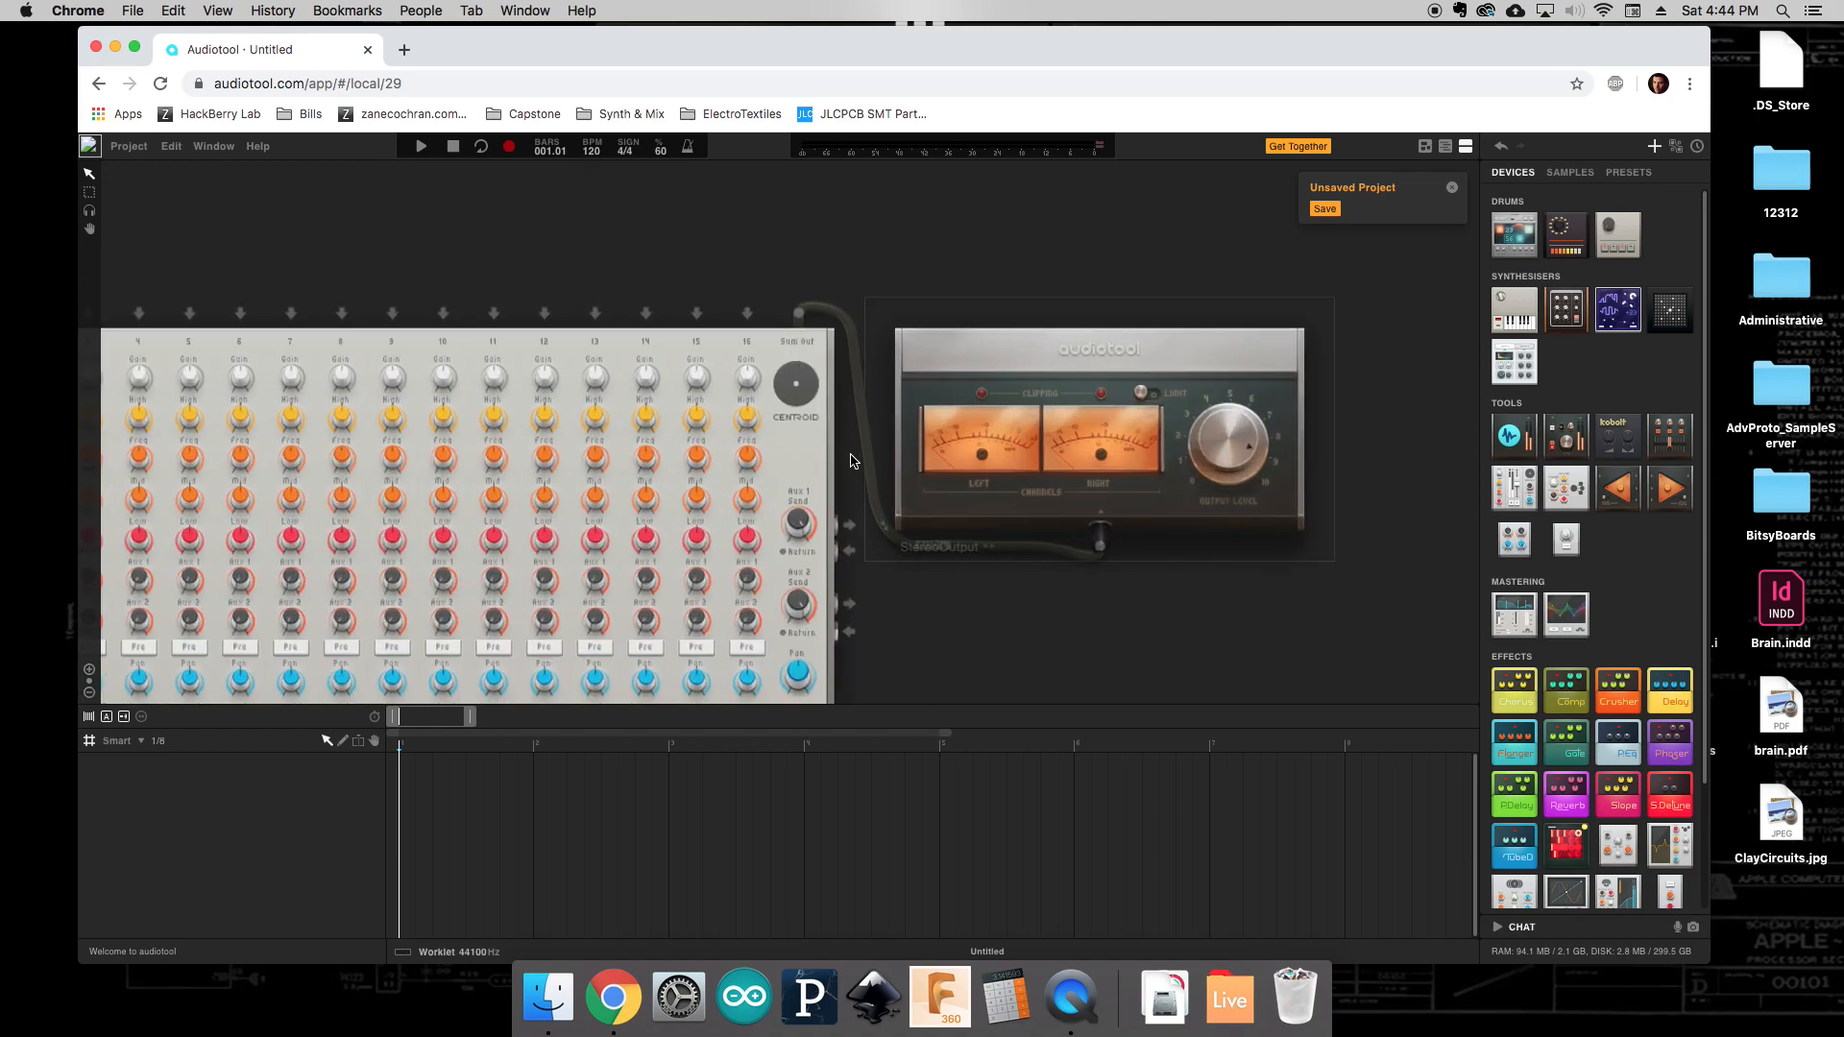
Add a ToneMatrix synthesiser above the mixer.
{"action": "scroll", "coordinate": [828, 370], "scroll_direction": "down", "scroll_amount": 4}
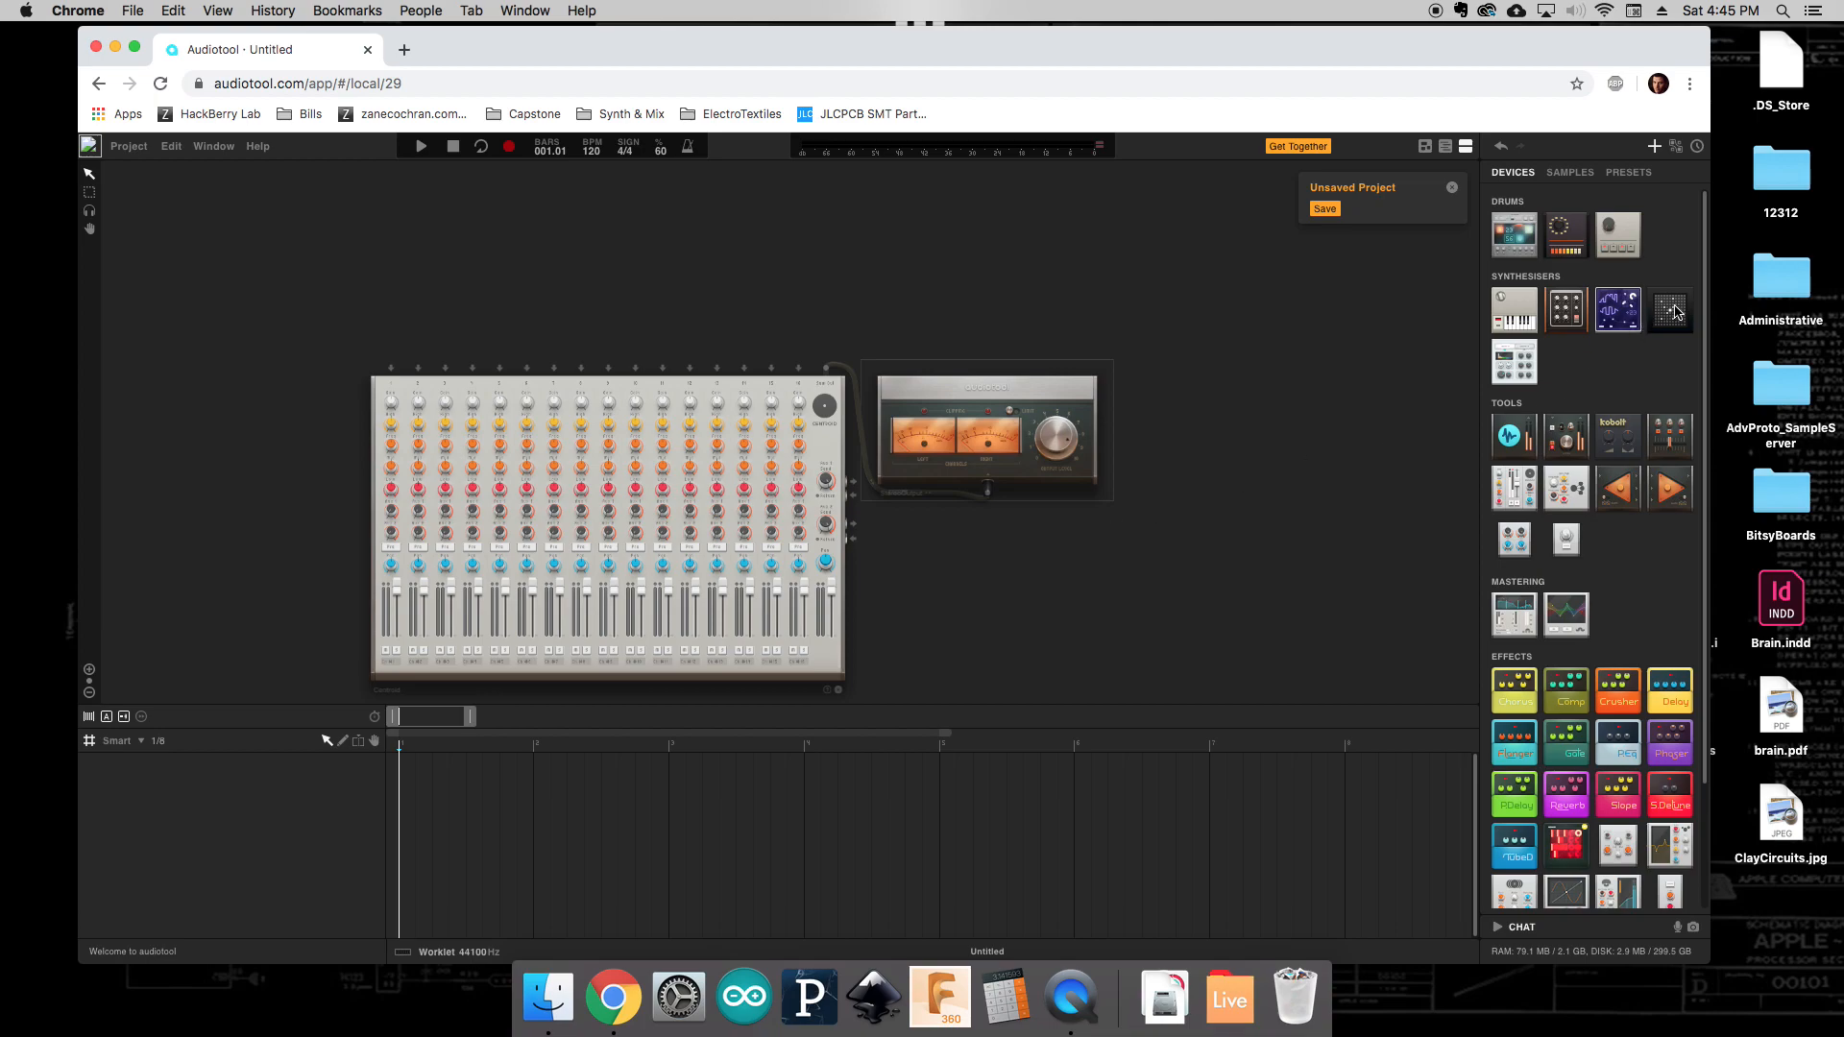
{"action": "scroll", "coordinate": [970, 524], "scroll_direction": "down", "scroll_amount": 1}
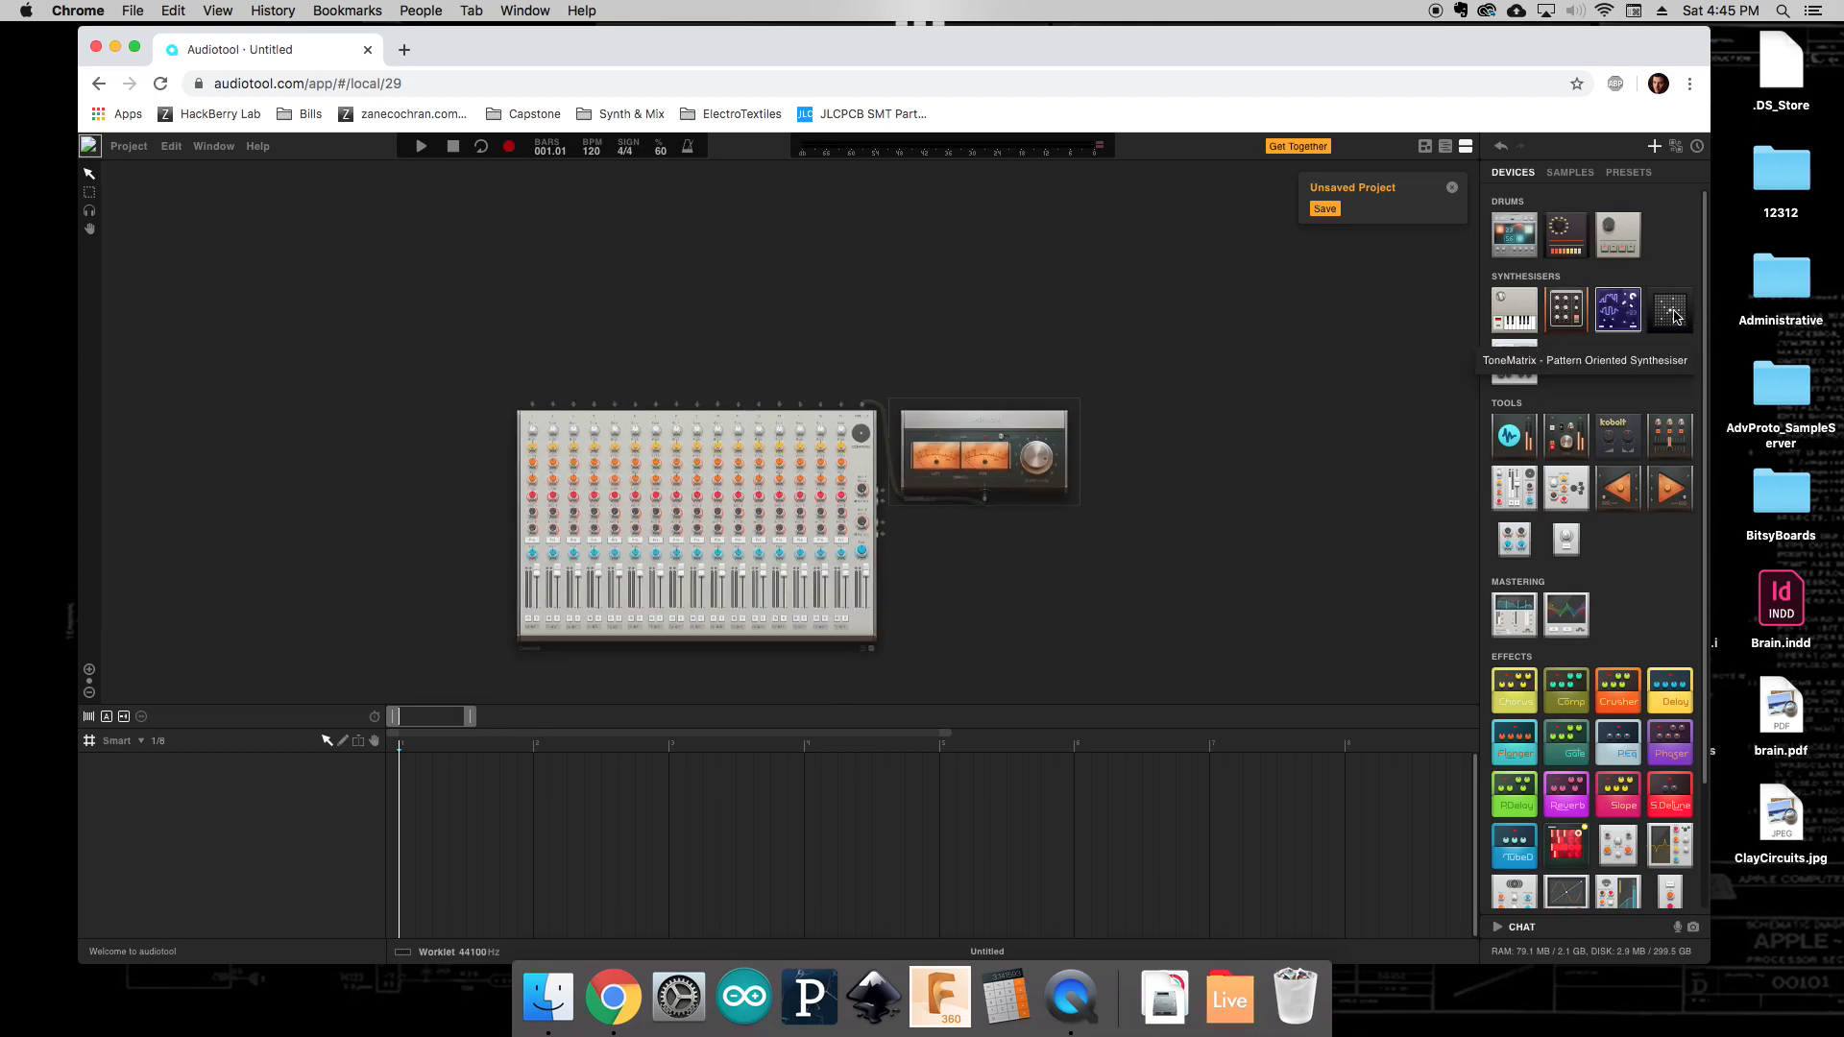
{"action": "left_click_drag", "start_coordinate": [1672, 316], "coordinate": [702, 366]}
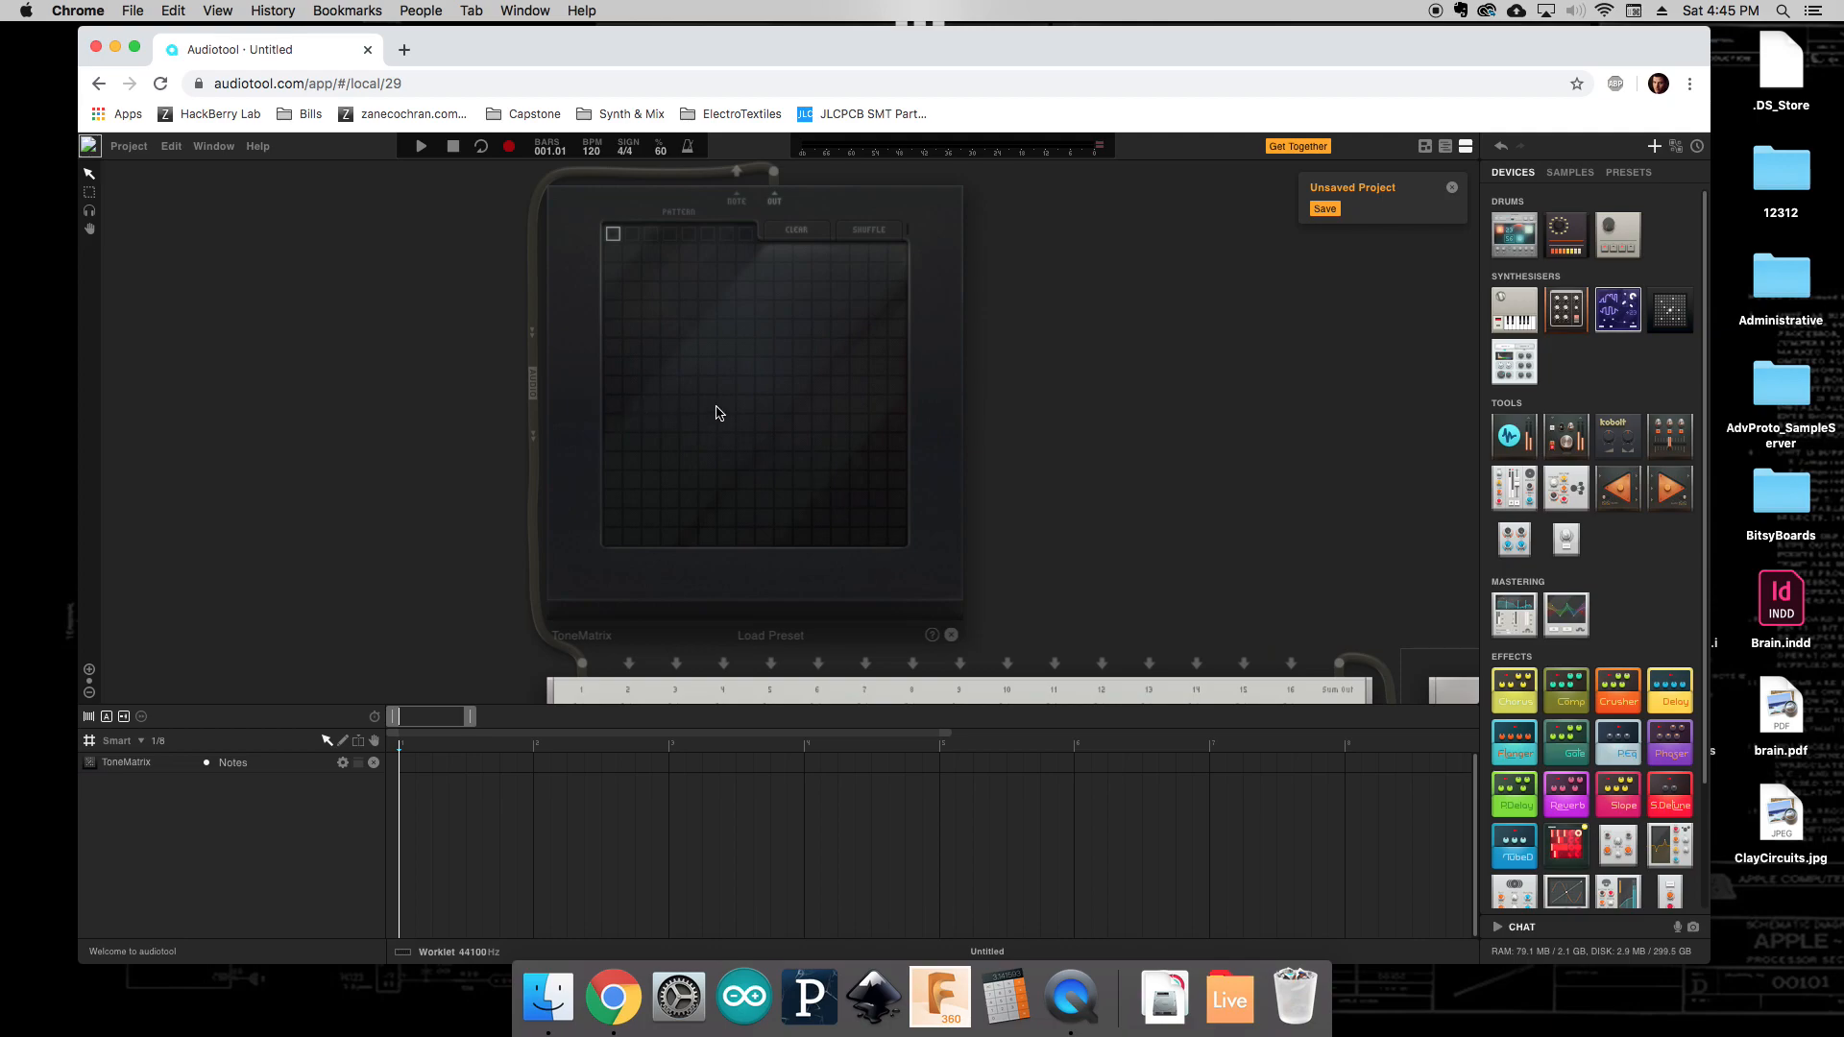
Start playback and place notes on steps 1, 5, 9 and 13 of the ToneMatrix grid's eleventh row from the top.
{"action": "left_click", "coordinate": [616, 428]}
{"action": "left_click", "coordinate": [422, 148]}
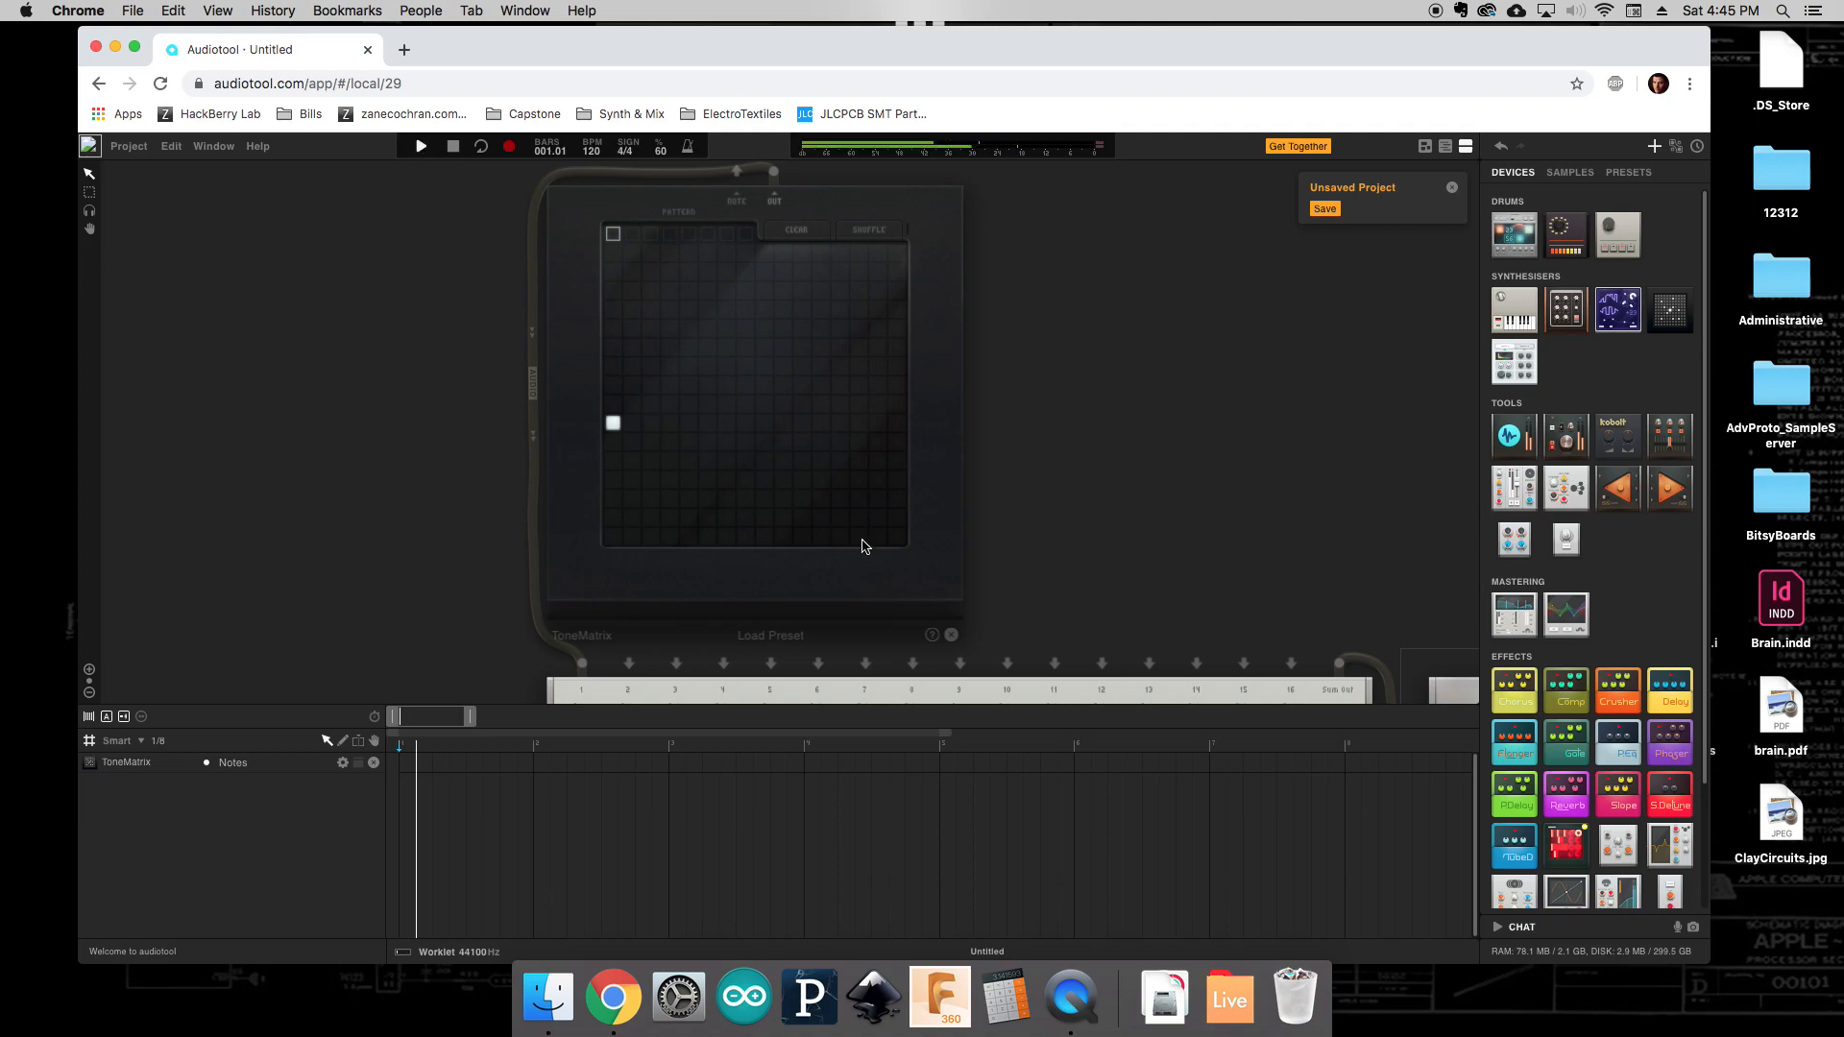
{"action": "left_click", "coordinate": [669, 423]}
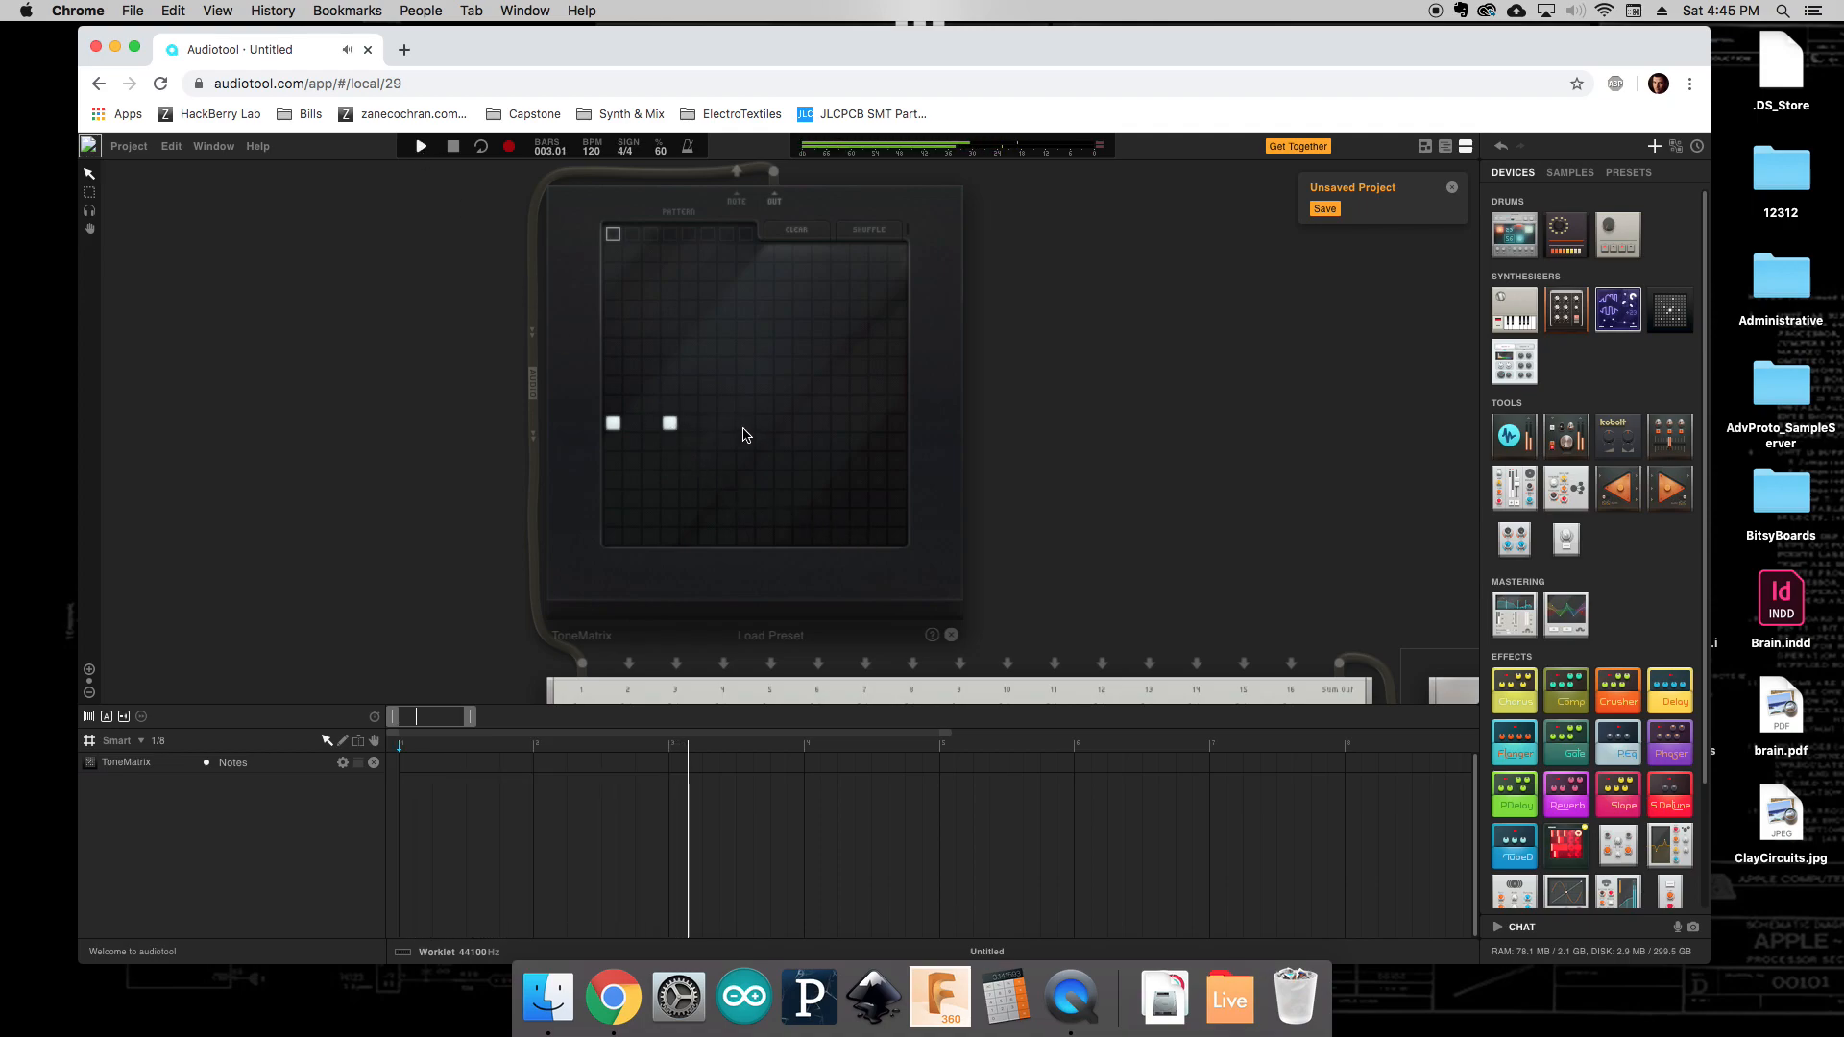
{"action": "left_click", "coordinate": [676, 425]}
{"action": "left_click", "coordinate": [689, 426]}
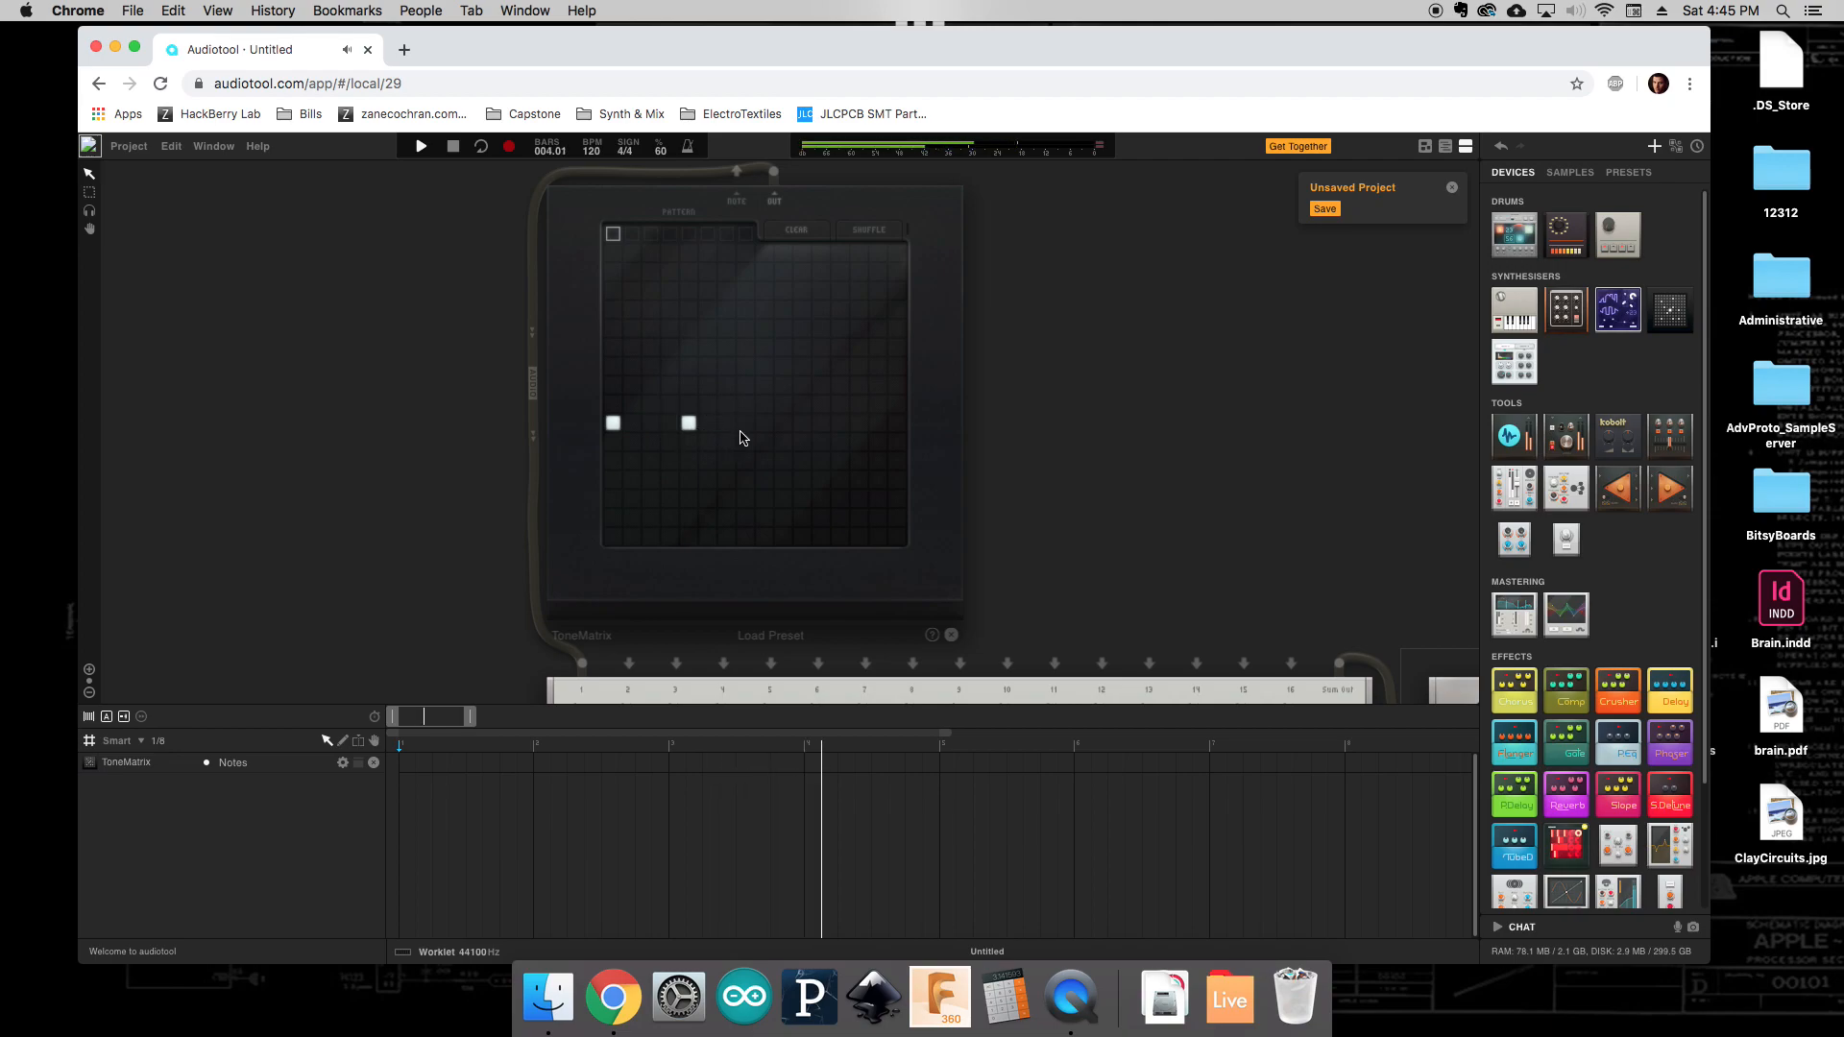
{"action": "left_click", "coordinate": [764, 425]}
{"action": "left_click", "coordinate": [840, 426]}
Add notes on steps 3, 7, 11 and 15 of the ToneMatrix grid, three rows above the existing notes.
{"action": "left_click", "coordinate": [650, 368]}
{"action": "left_click", "coordinate": [726, 368]}
{"action": "left_click", "coordinate": [803, 367]}
{"action": "left_click", "coordinate": [878, 368]}
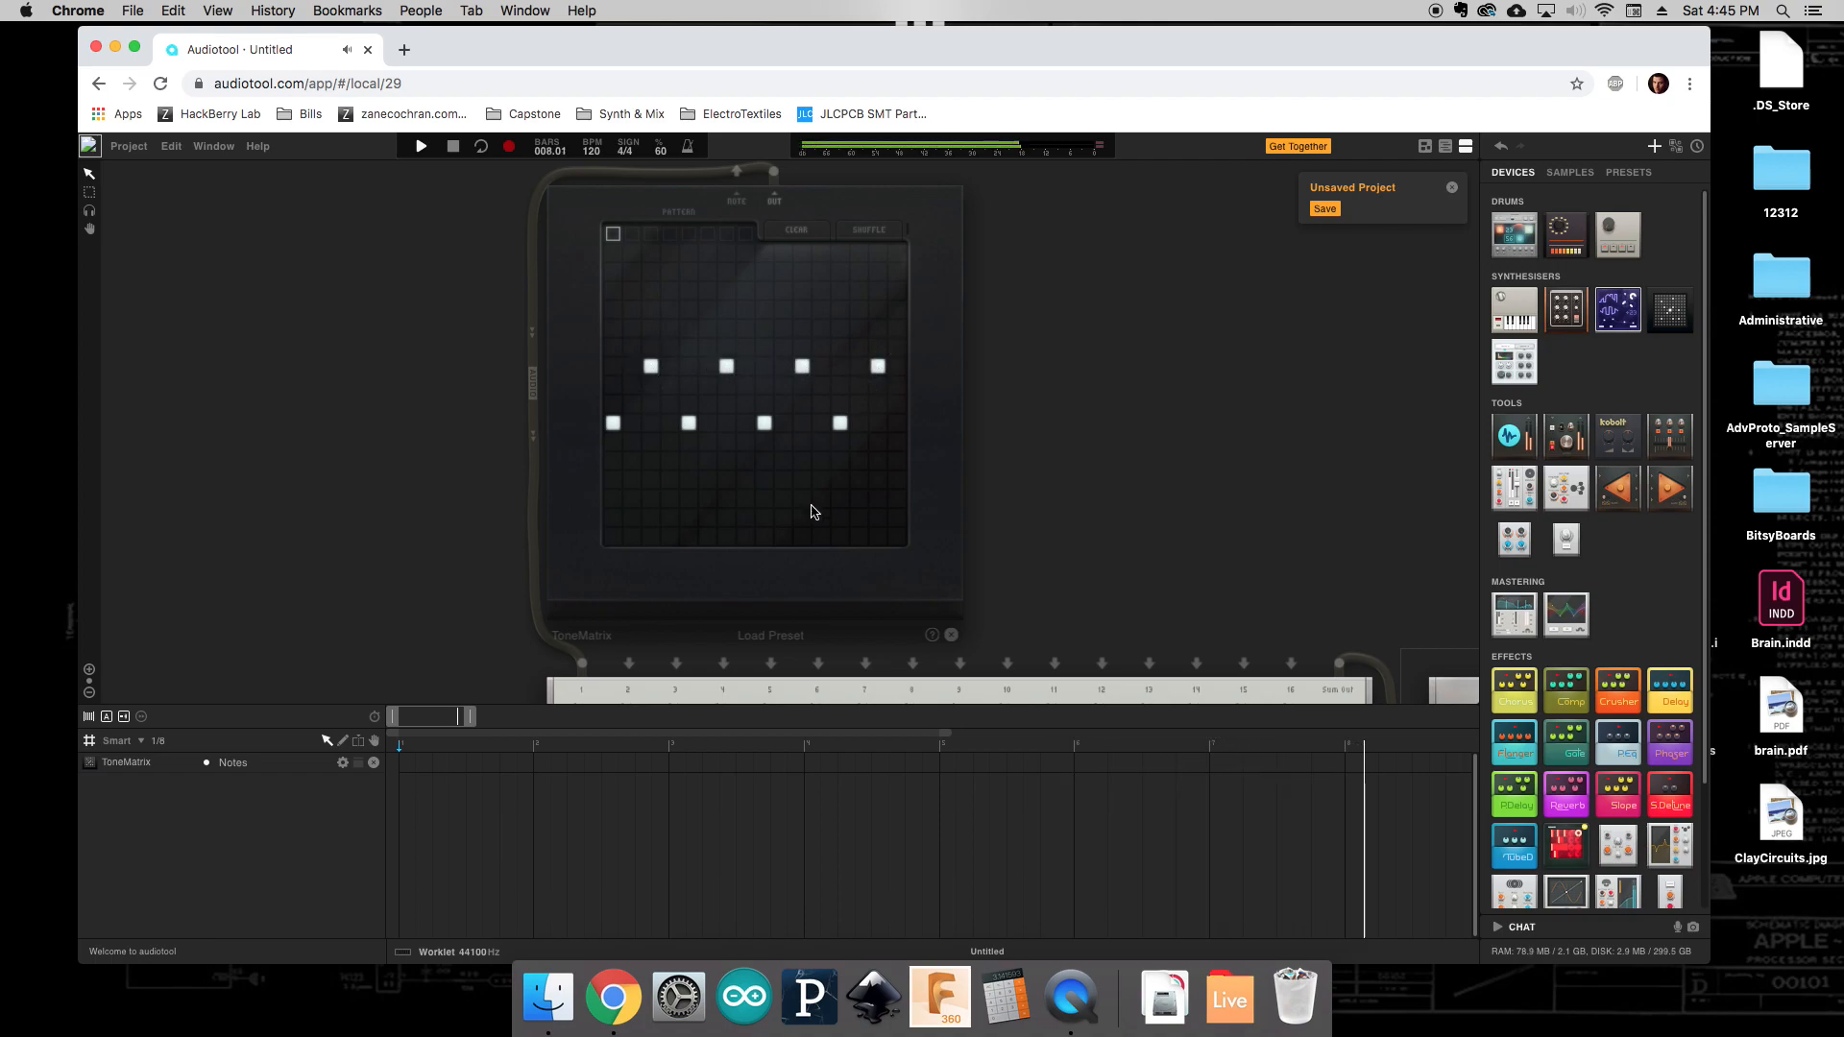
Add a note on step 4 one row below the lower notes and on step 10 one row above the upper notes, and stop playback.
{"action": "left_click", "coordinate": [670, 444]}
{"action": "left_click", "coordinate": [783, 349]}
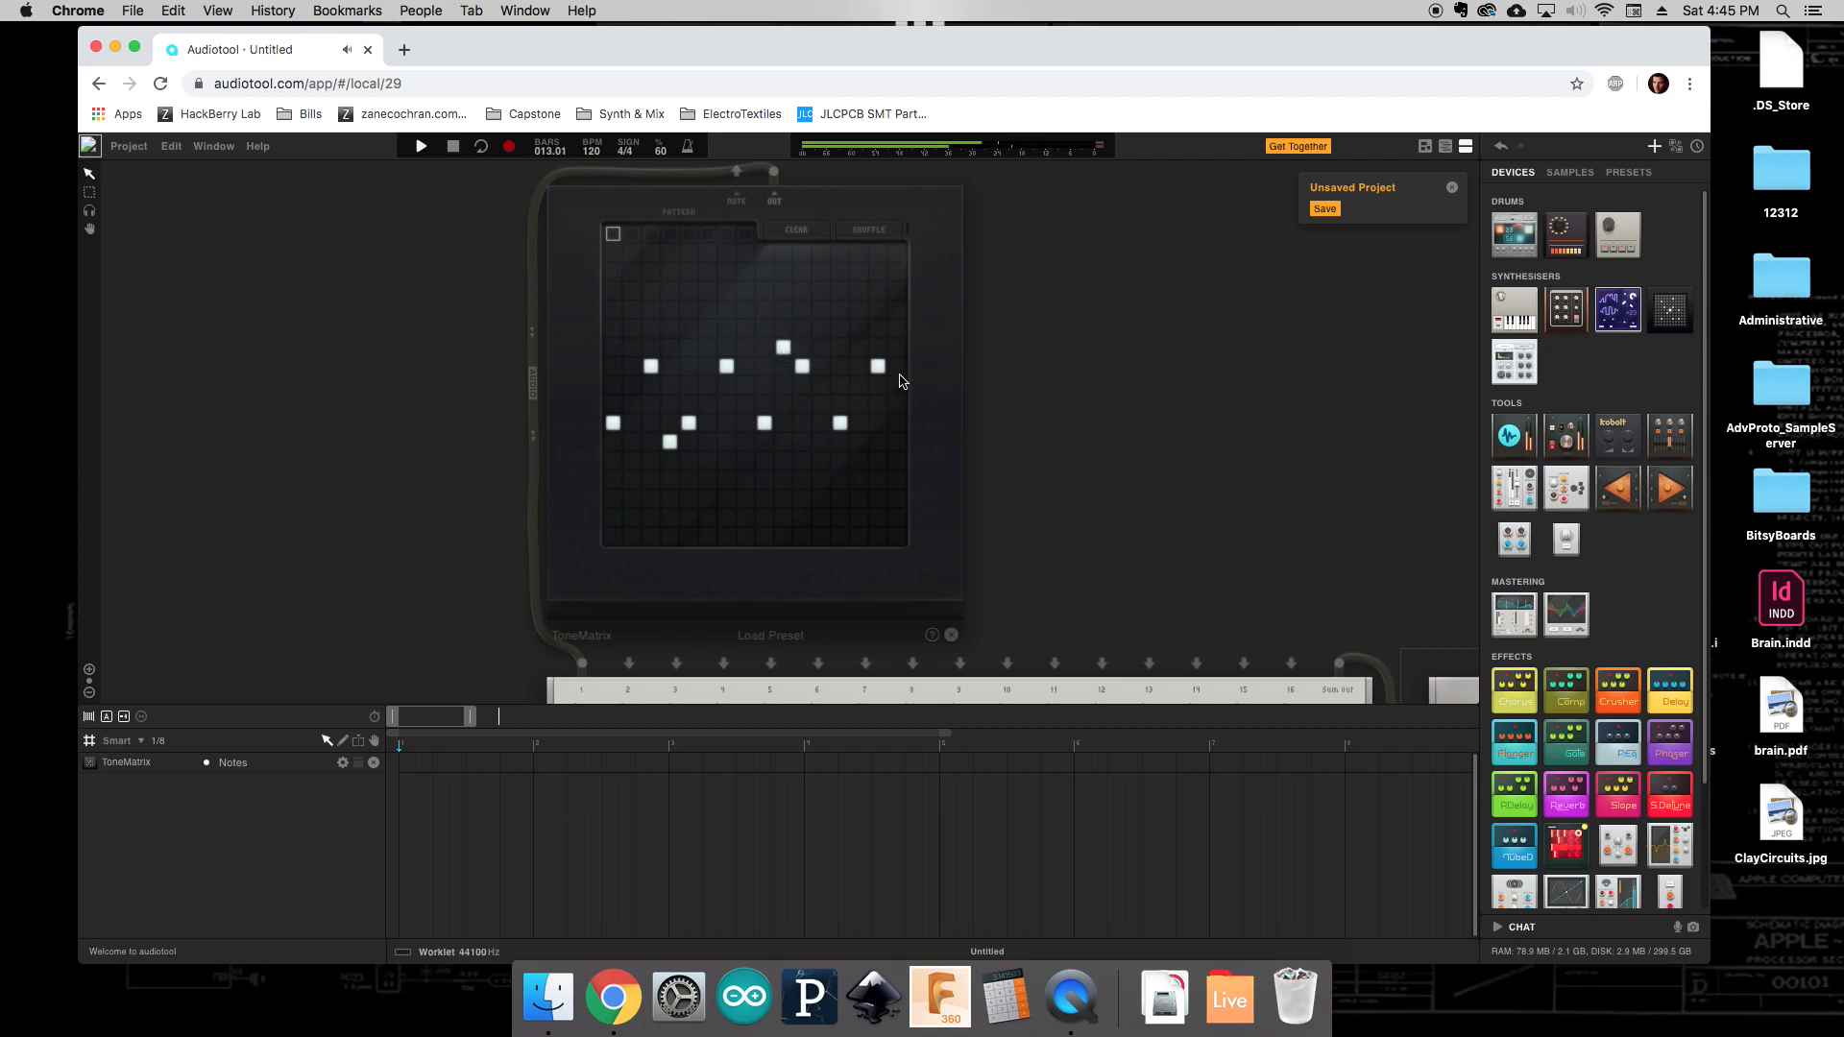
{"action": "left_click", "coordinate": [453, 146]}
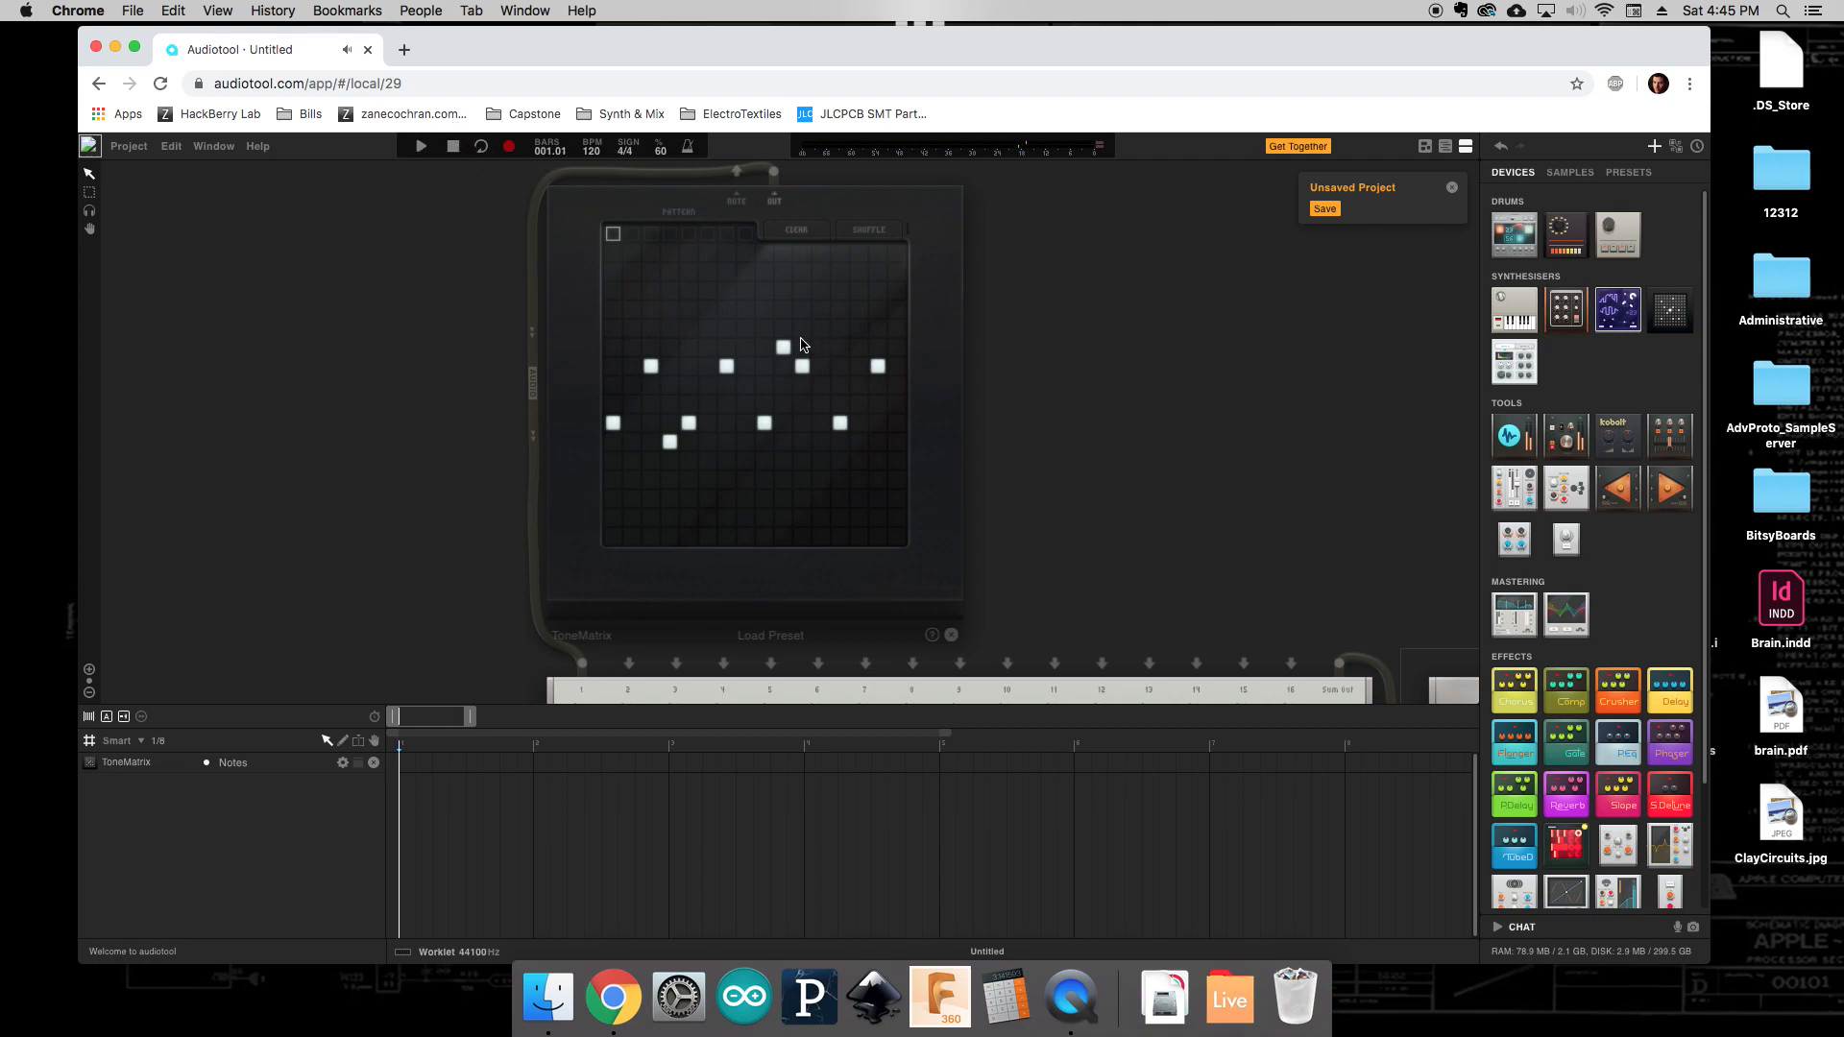
Add a second ToneMatrix beside the first and disconnect its audio output from the mixer.
{"action": "scroll", "coordinate": [557, 363], "scroll_direction": "down", "scroll_amount": 3}
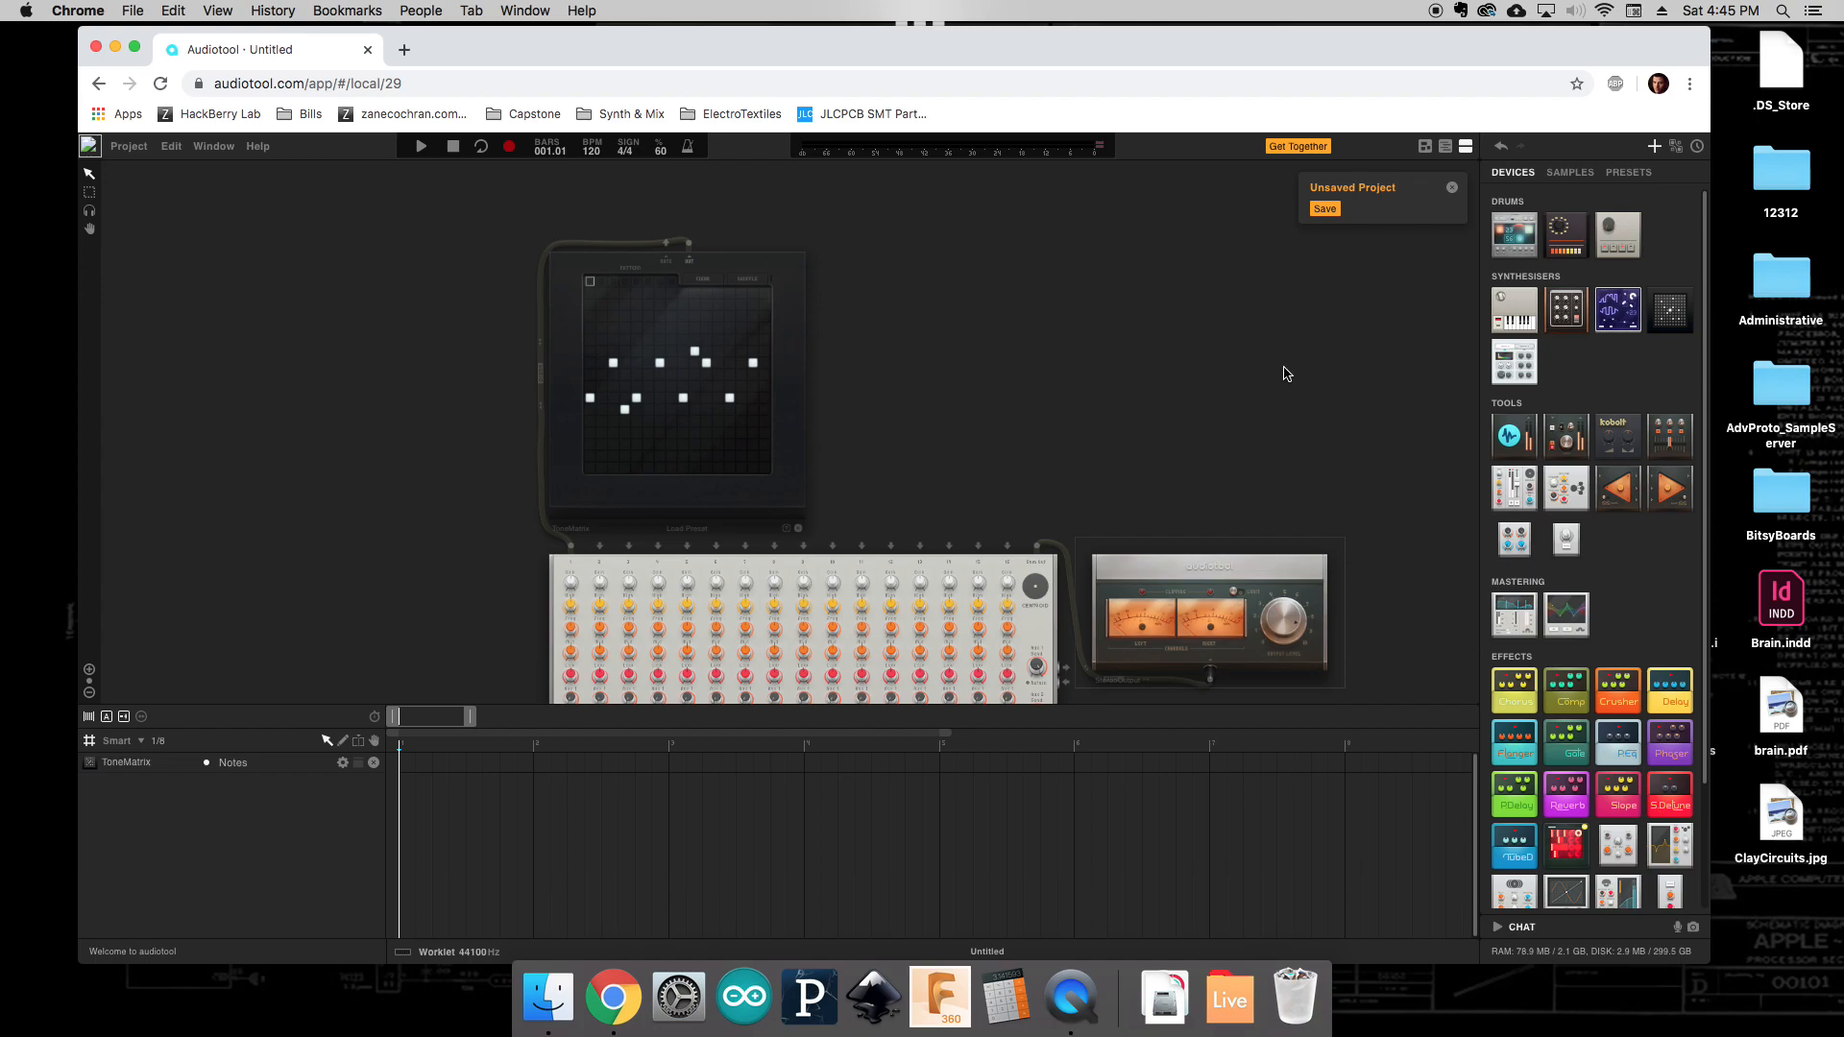
{"action": "left_click_drag", "start_coordinate": [1670, 312], "coordinate": [838, 425]}
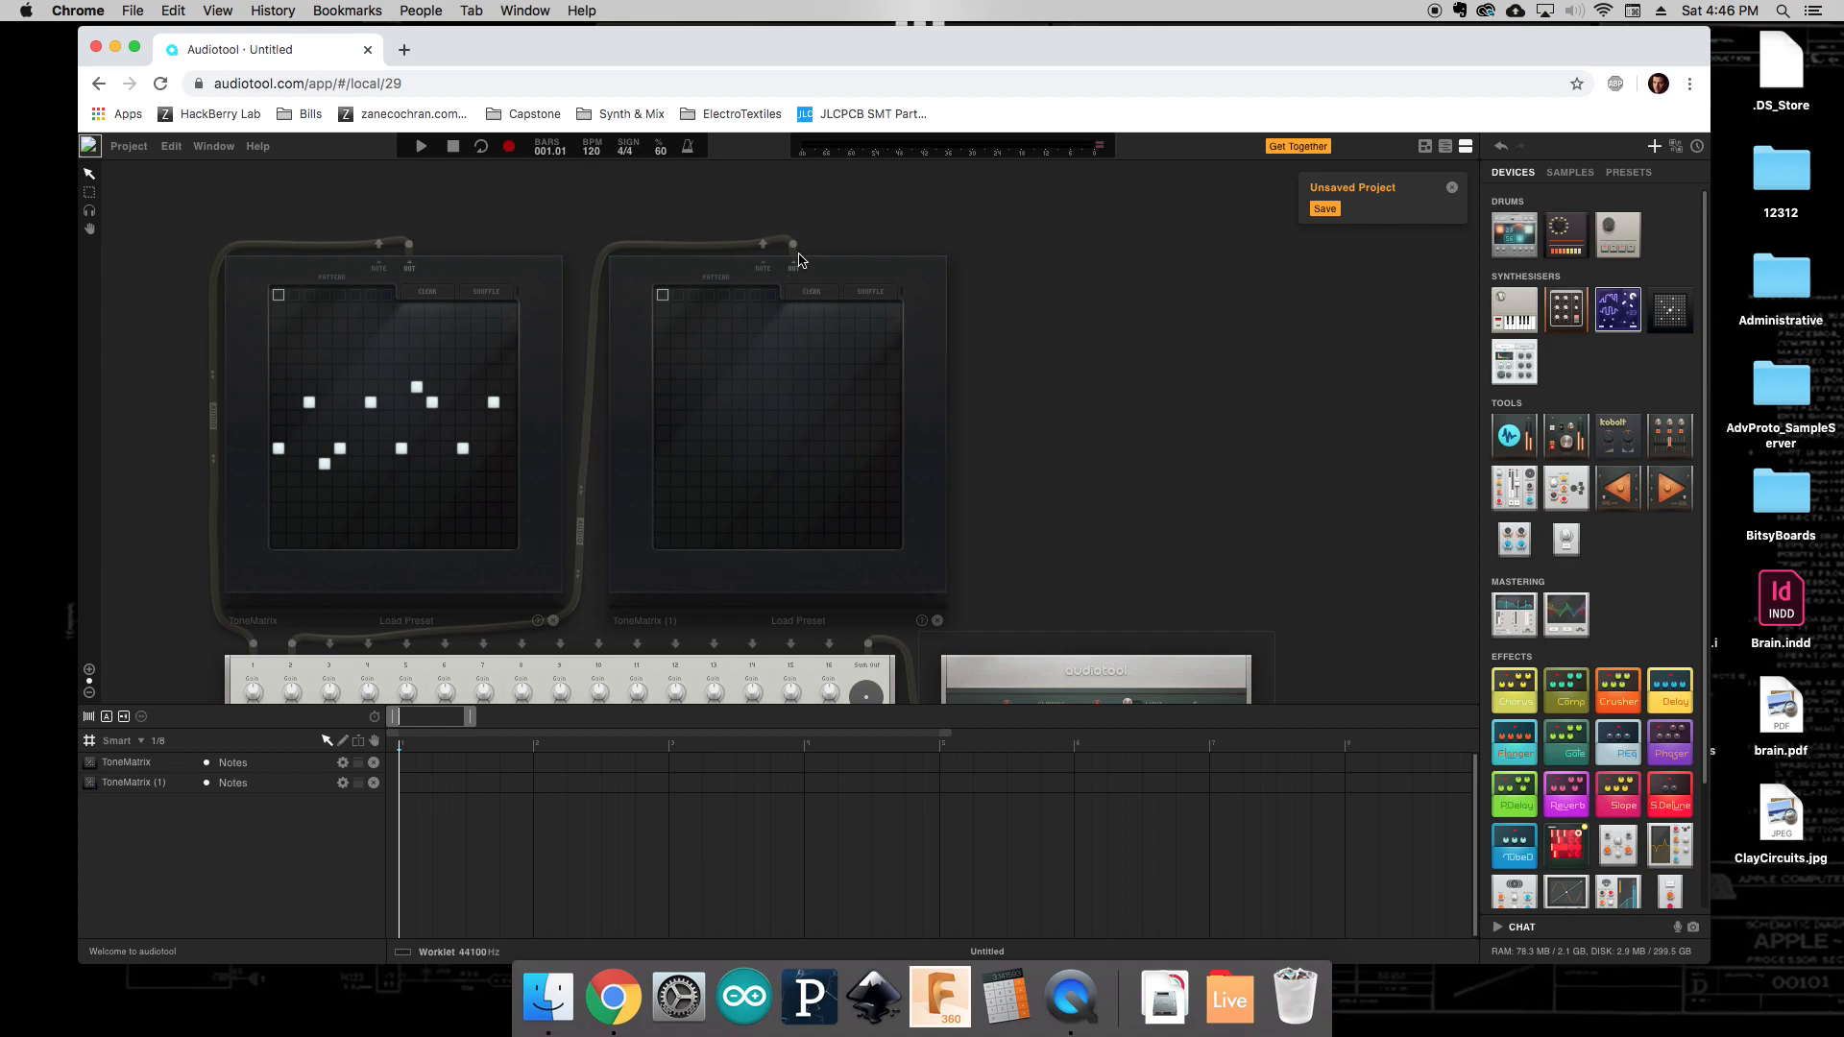
{"action": "left_click_drag", "start_coordinate": [792, 252], "coordinate": [795, 216]}
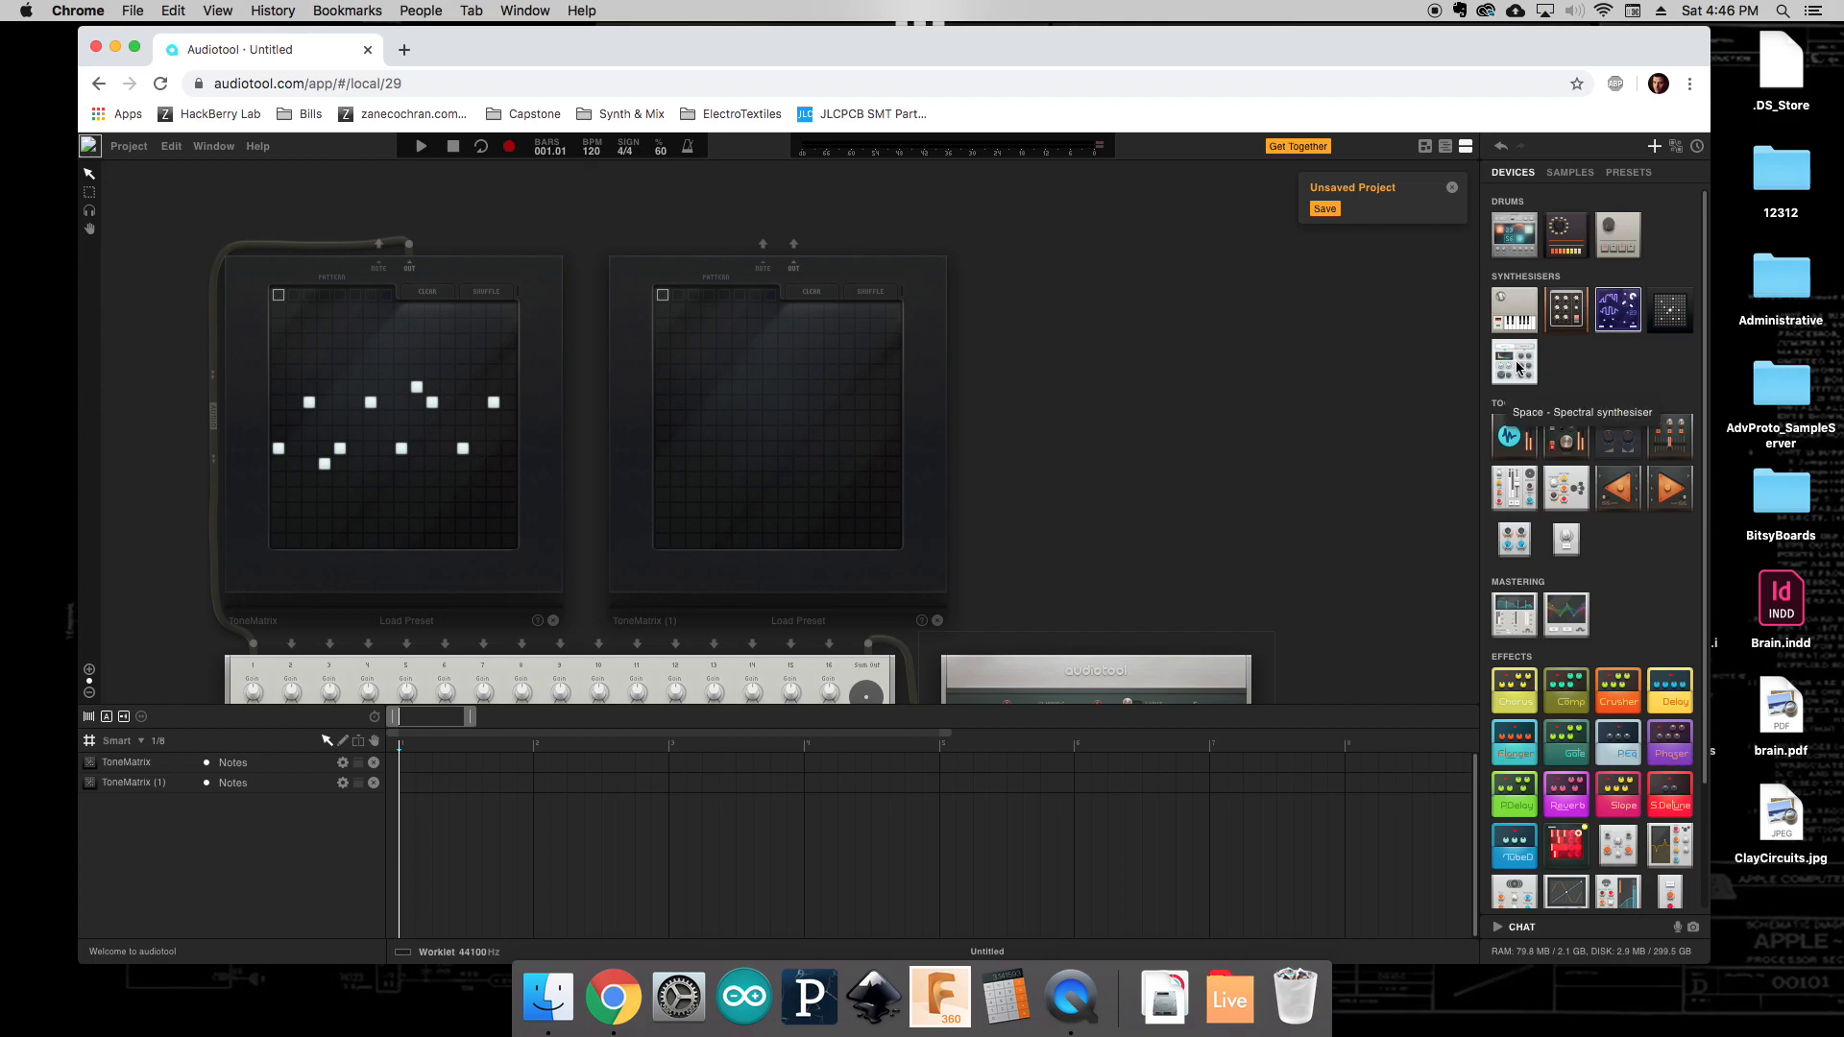
Add a Space synthesiser beside the second ToneMatrix and connect the ToneMatrix's note output to Space's note input.
{"action": "left_click_drag", "start_coordinate": [1515, 367], "coordinate": [911, 425]}
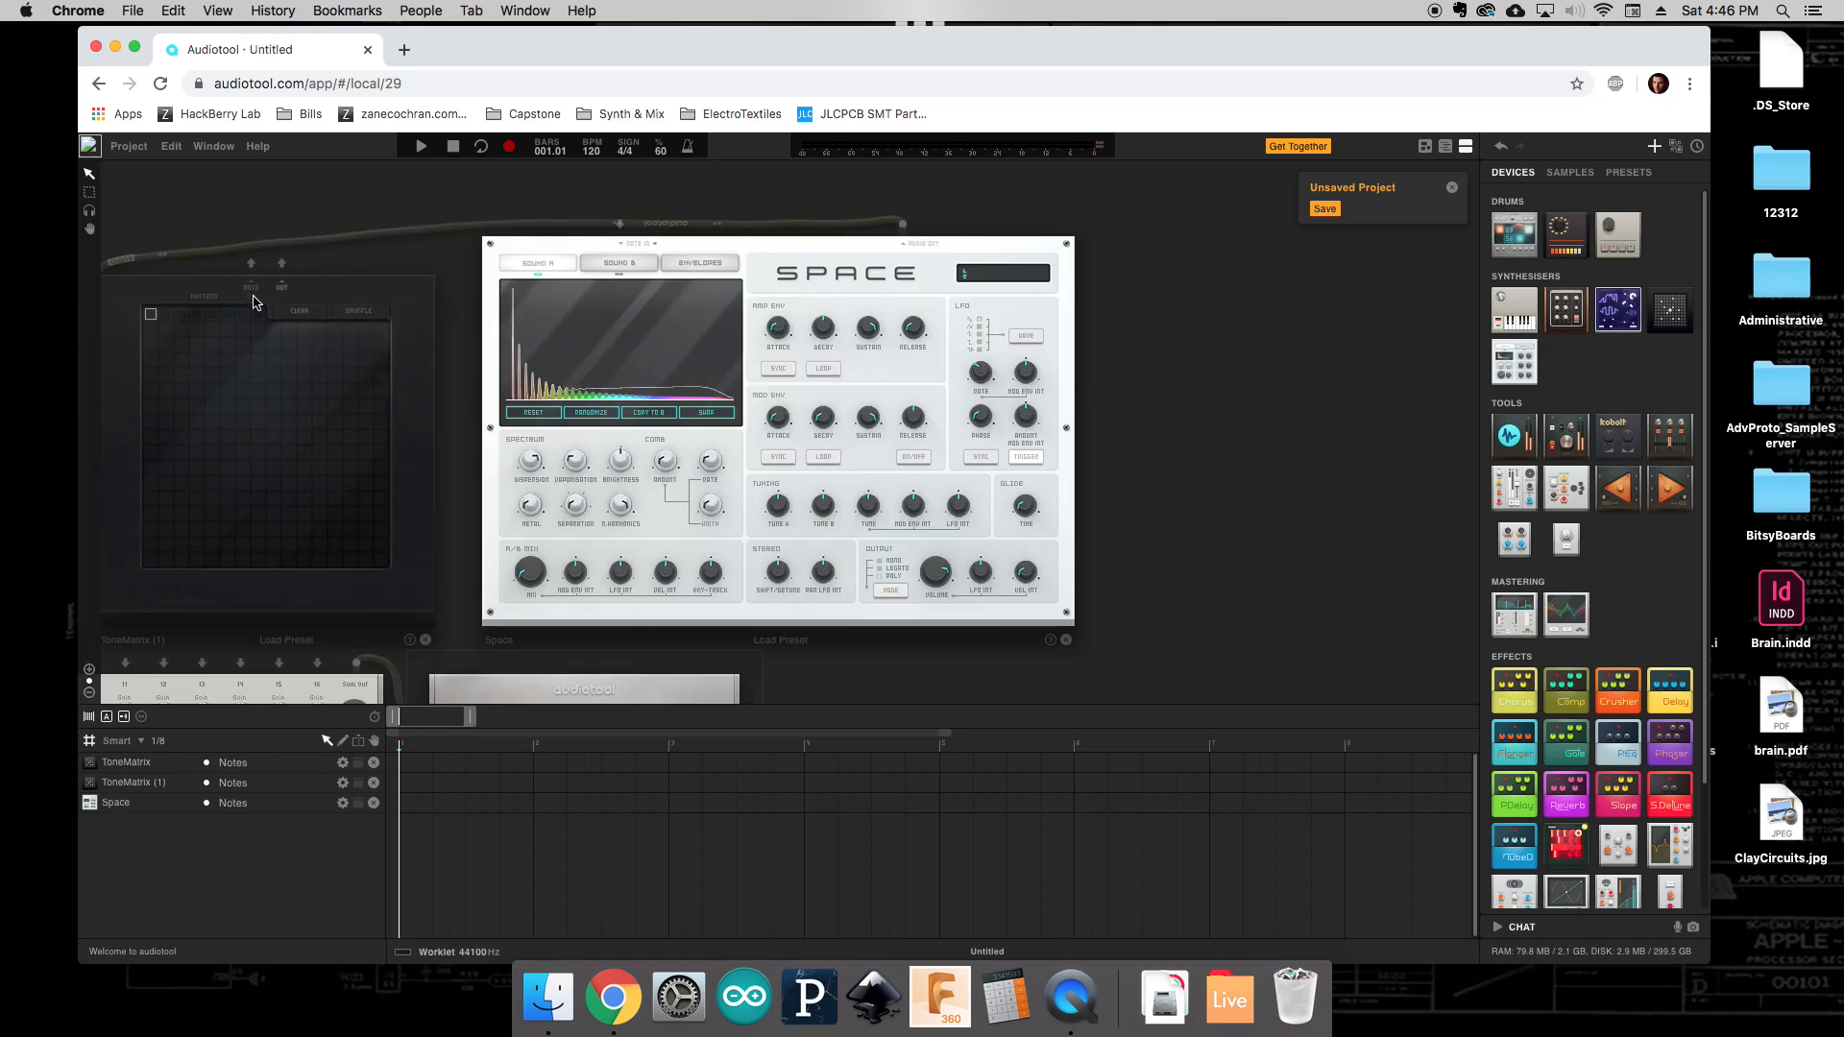
{"action": "left_click_drag", "start_coordinate": [250, 263], "coordinate": [623, 327]}
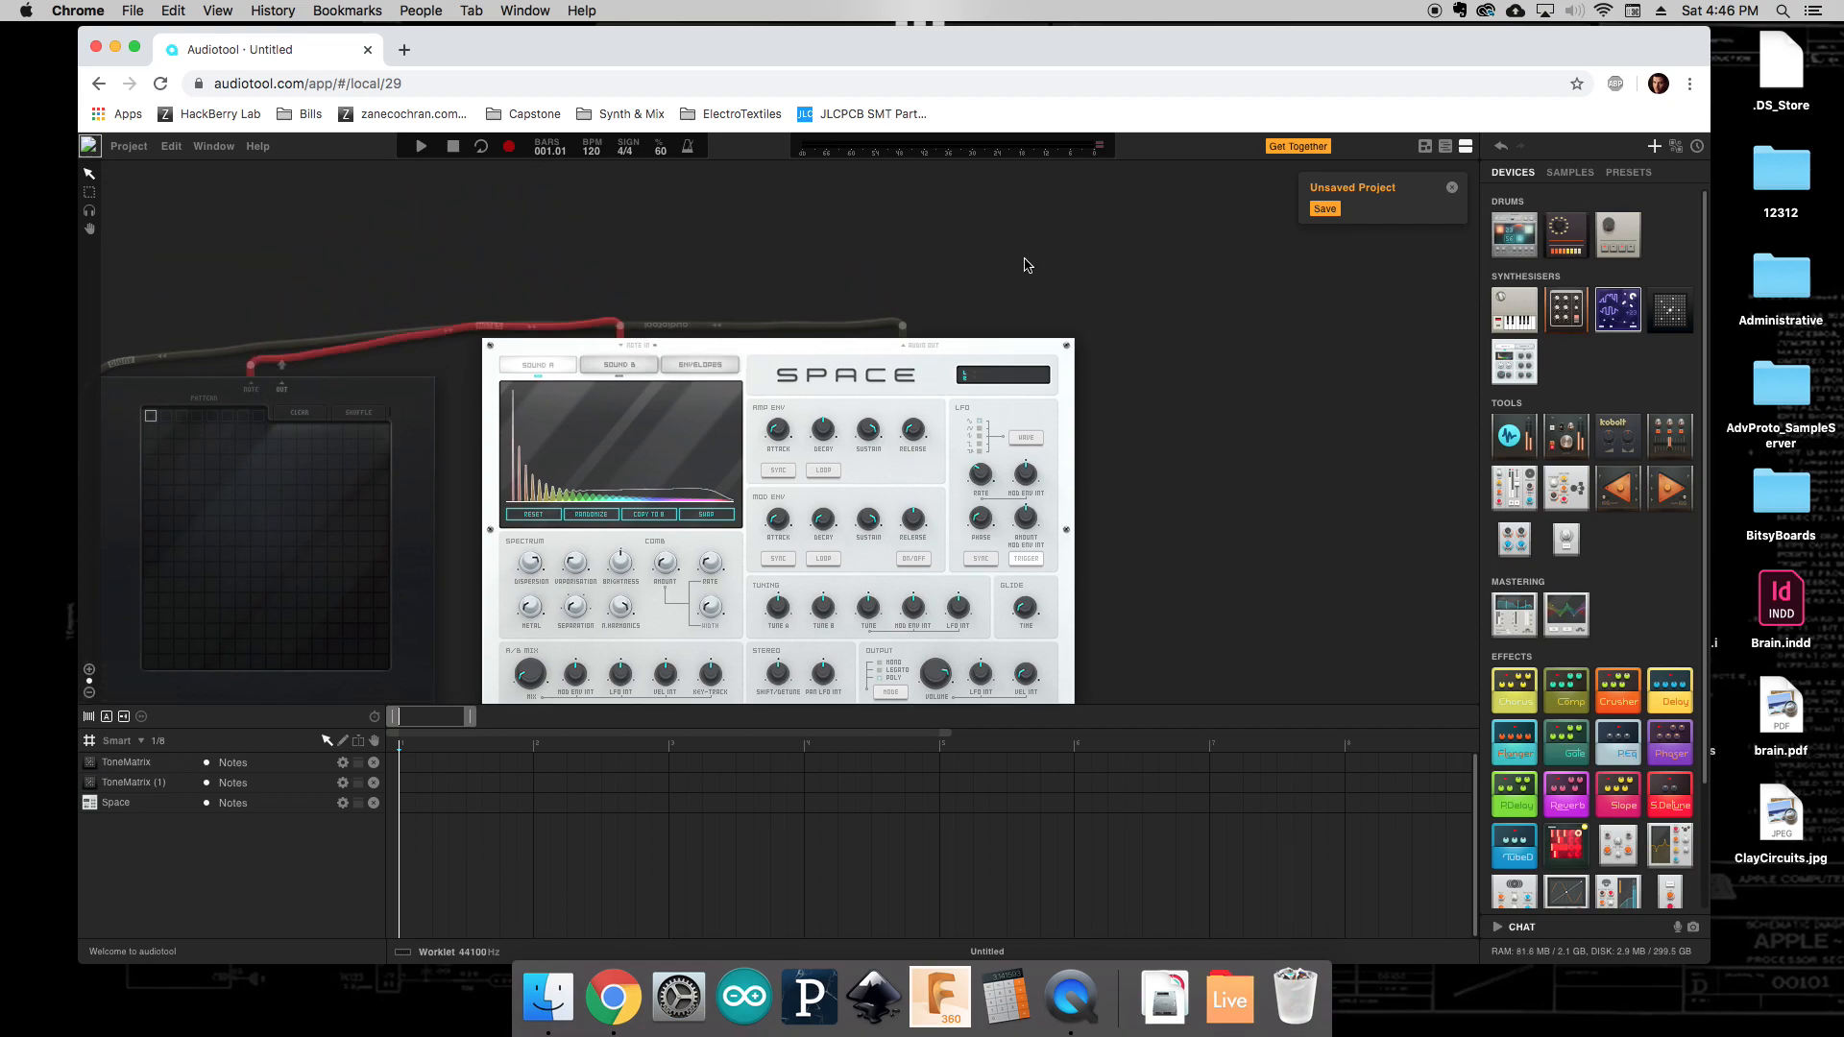
{"action": "scroll", "coordinate": [1045, 343], "scroll_direction": "down", "scroll_amount": 2}
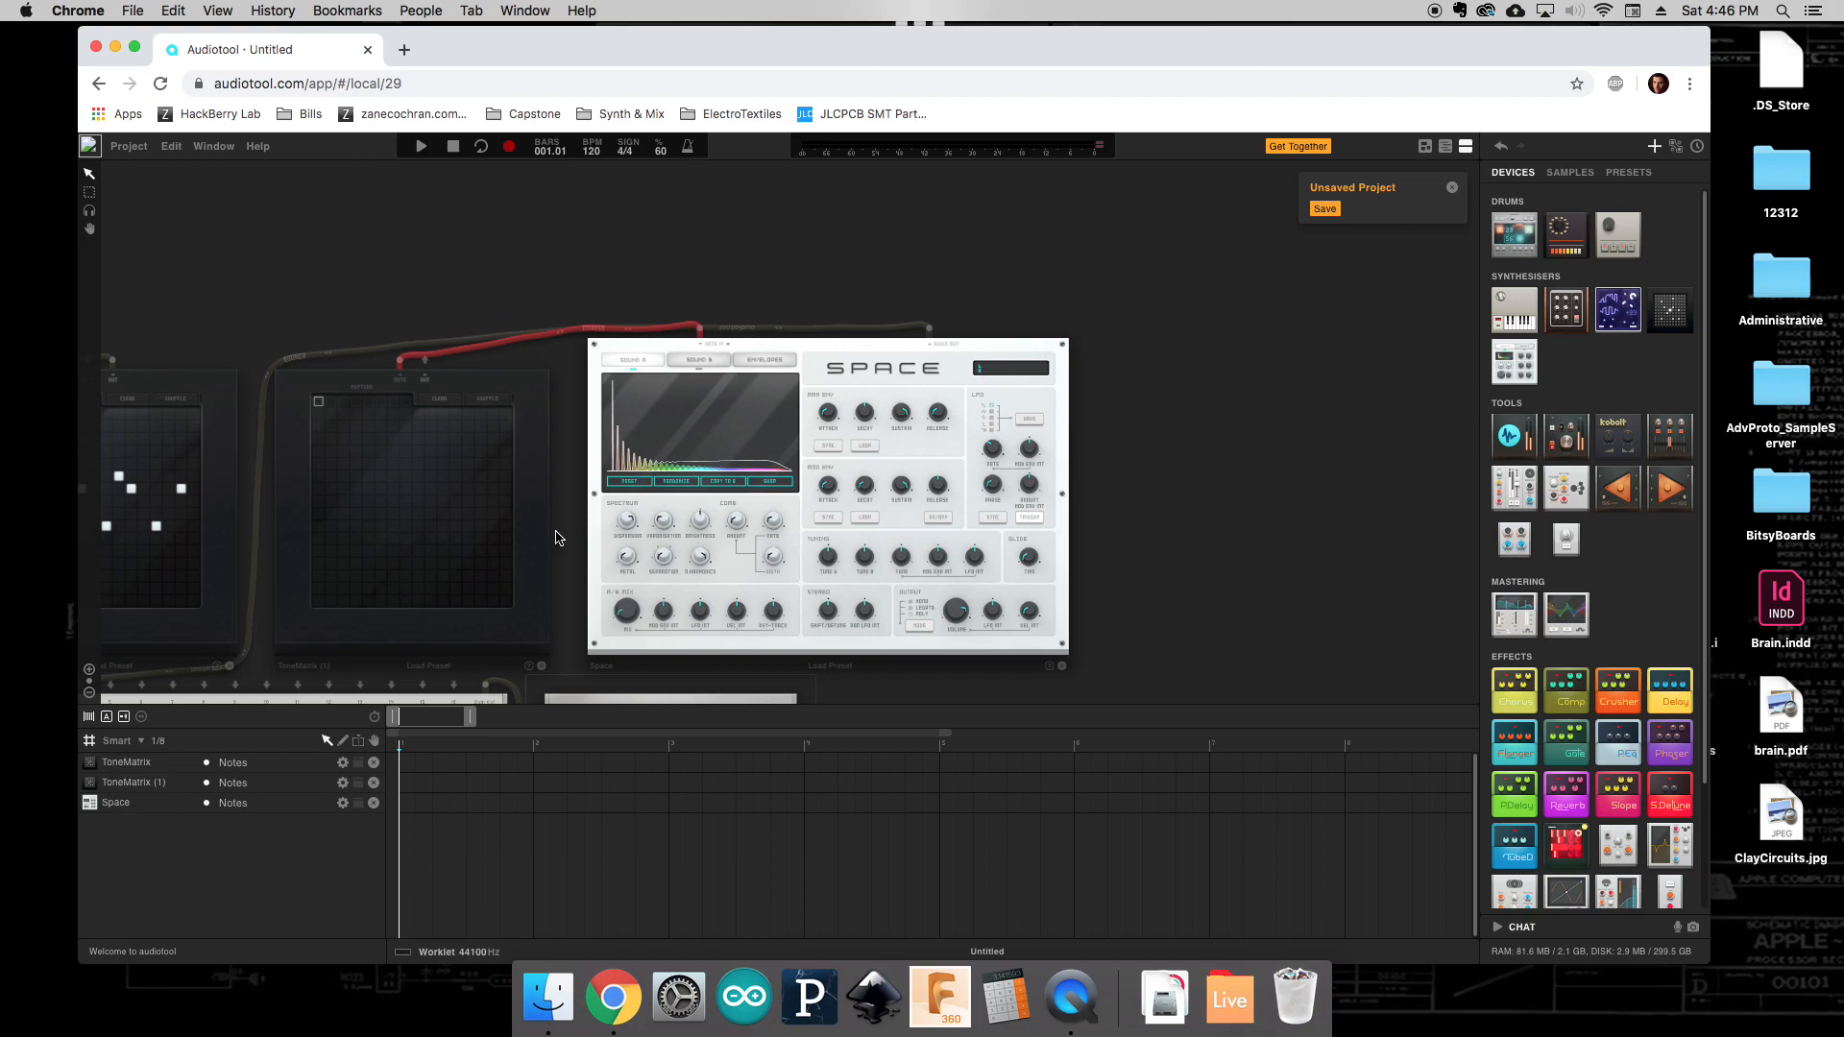
Draw a continuous wavy, rising note pattern across all steps of the second ToneMatrix and play it back briefly.
{"action": "left_click", "coordinate": [953, 240]}
{"action": "left_click_drag", "start_coordinate": [970, 275], "coordinate": [1153, 190]}
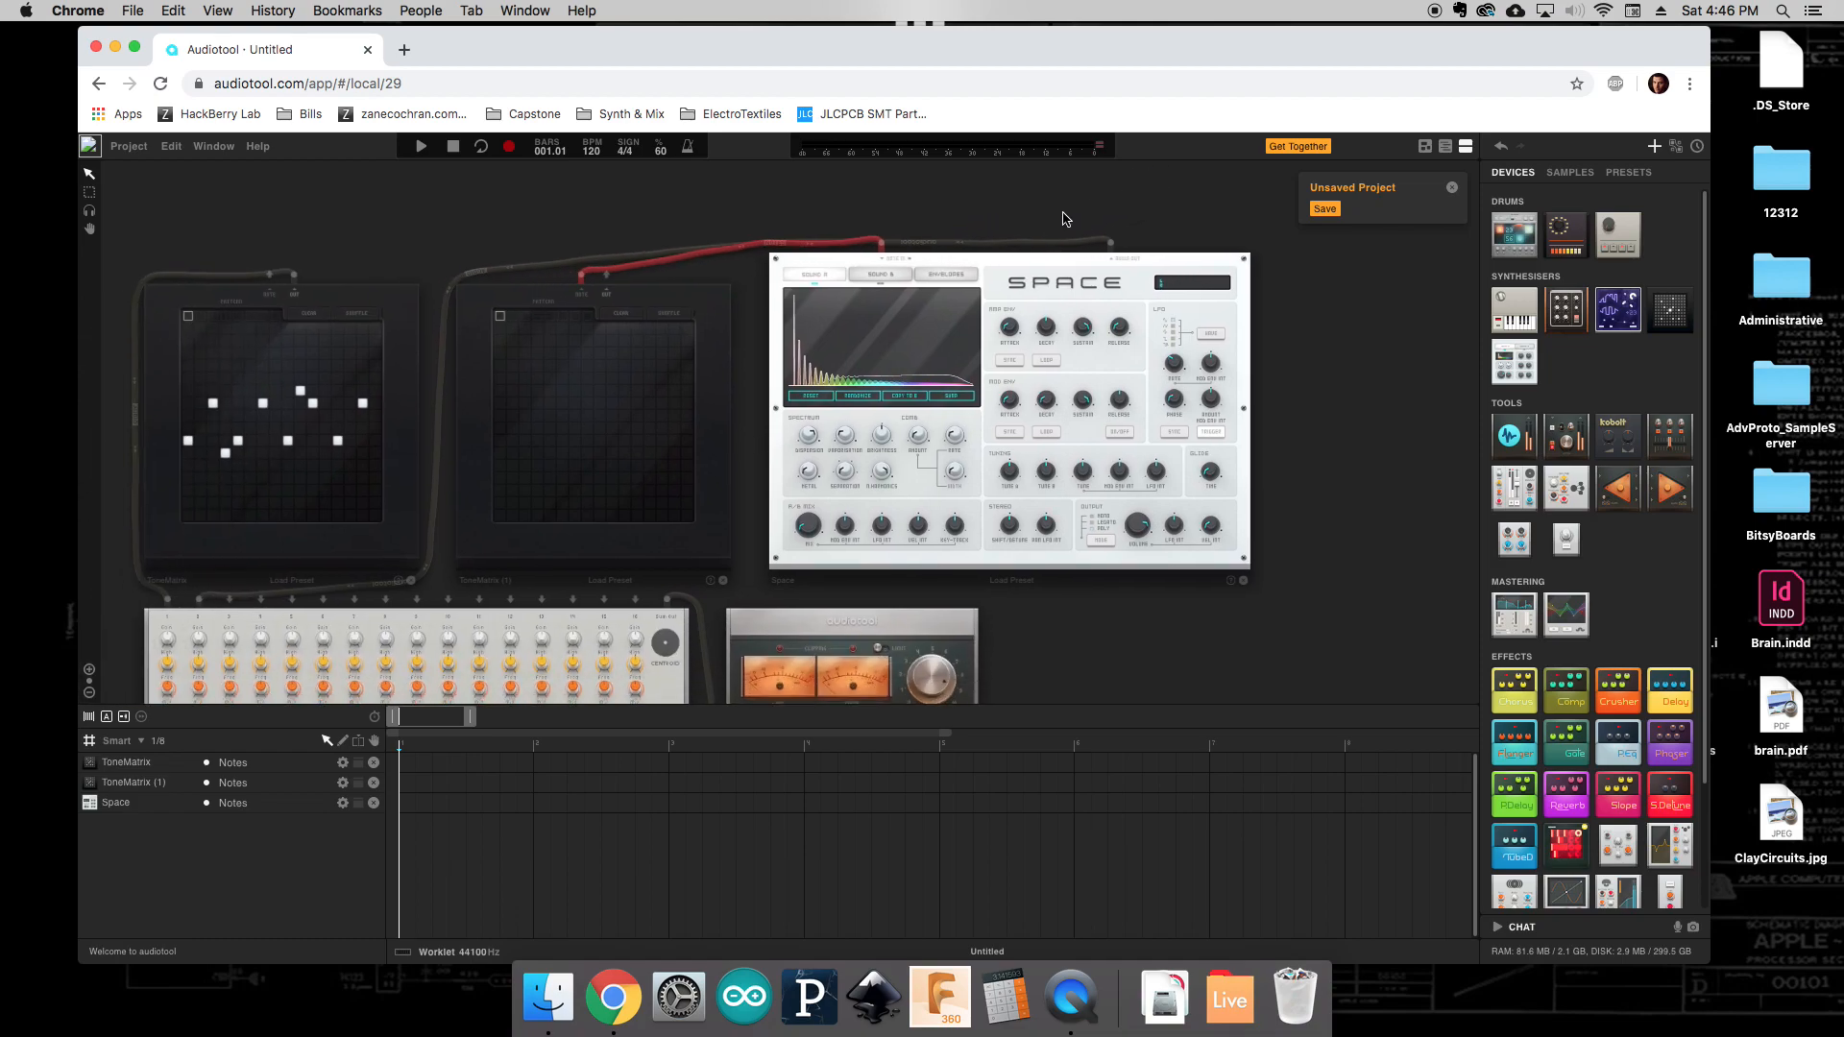
{"action": "left_click_drag", "start_coordinate": [1302, 433], "coordinate": [1297, 373]}
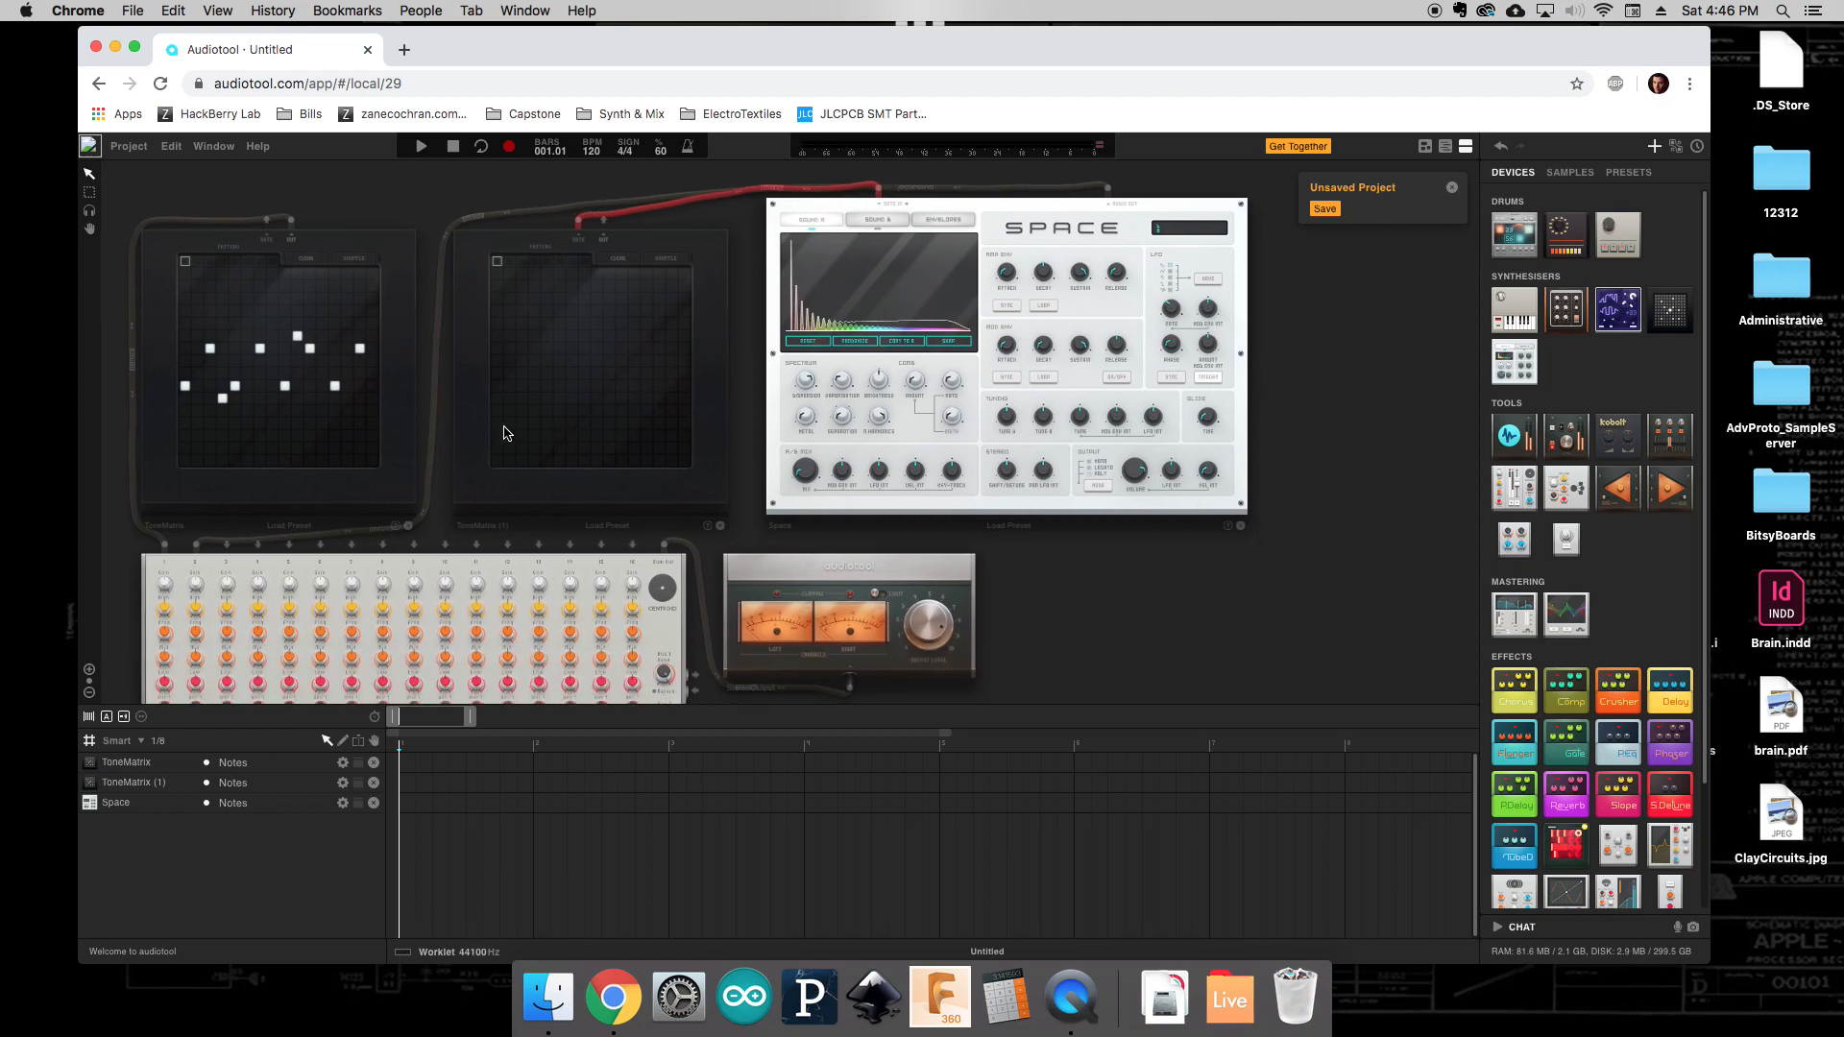
{"action": "mouse_move", "coordinate": [499, 407]}
{"action": "left_mouse_down"}
{"action": "mouse_move", "coordinate": [662, 317]}
{"action": "mouse_move", "coordinate": [694, 348]}
{"action": "left_mouse_up"}
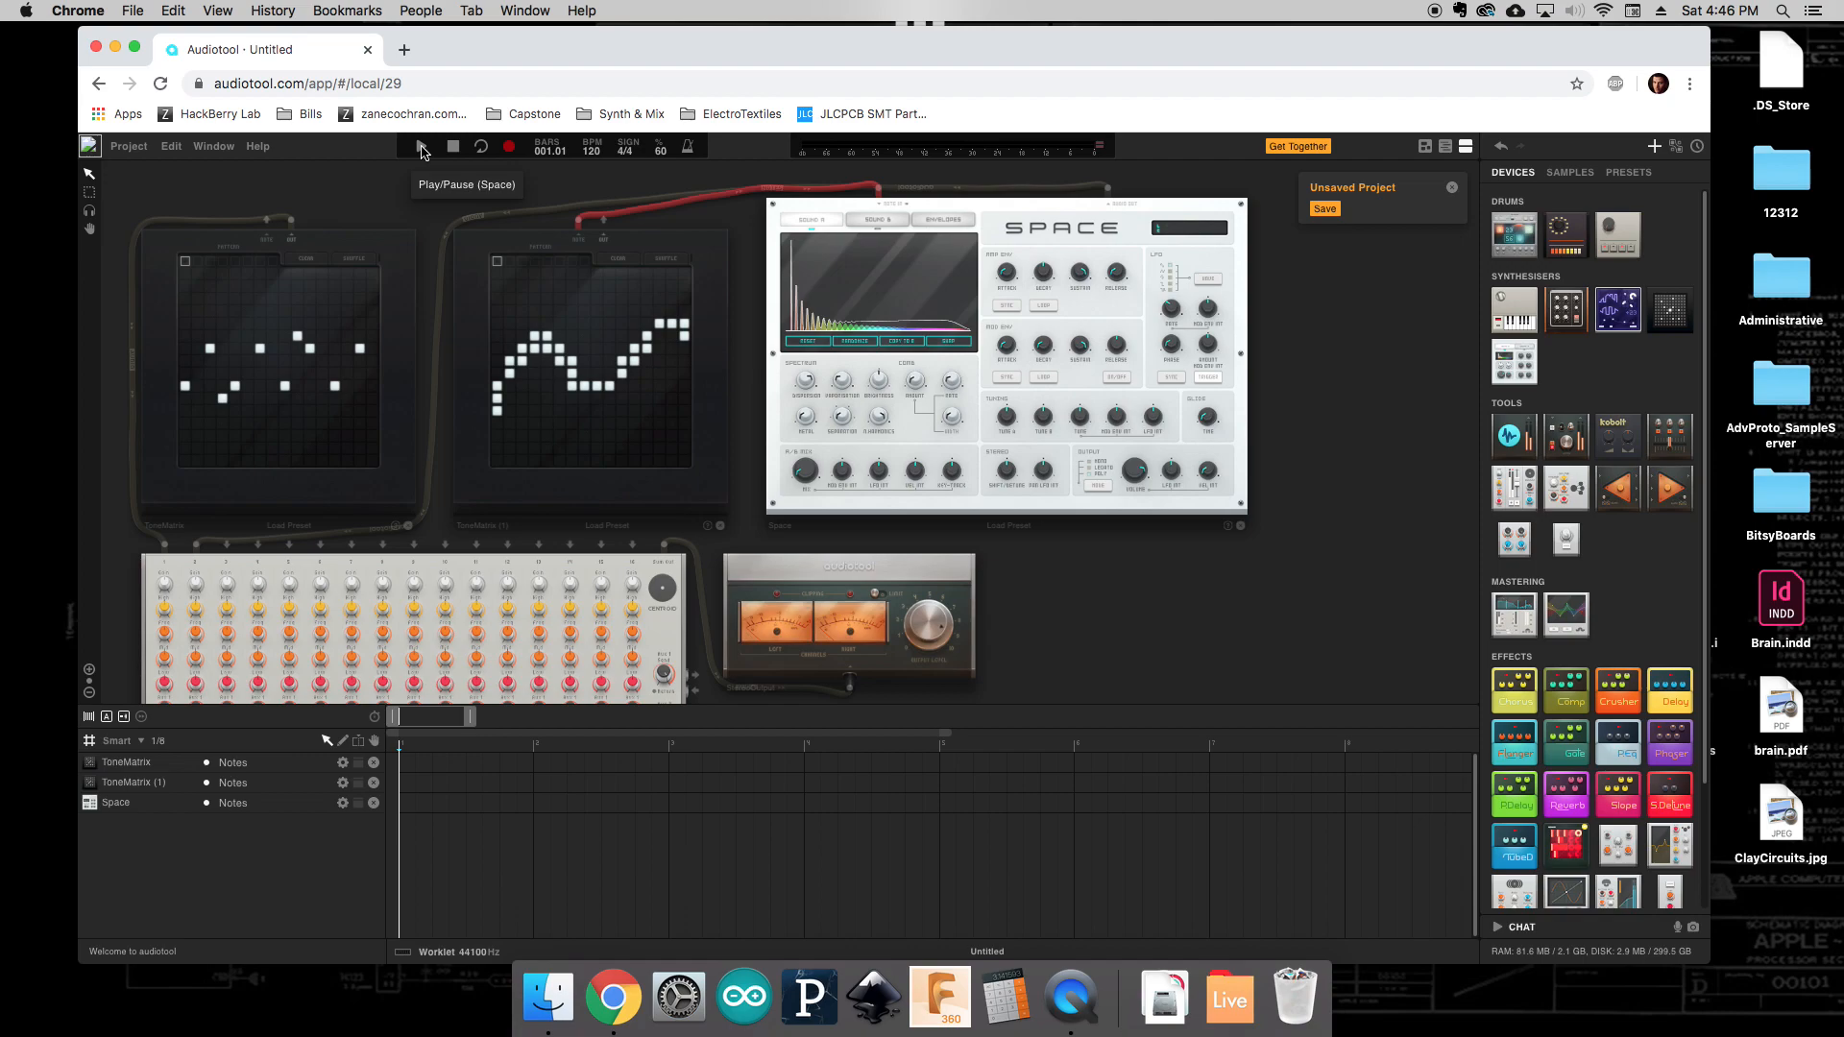
{"action": "left_click", "coordinate": [422, 149]}
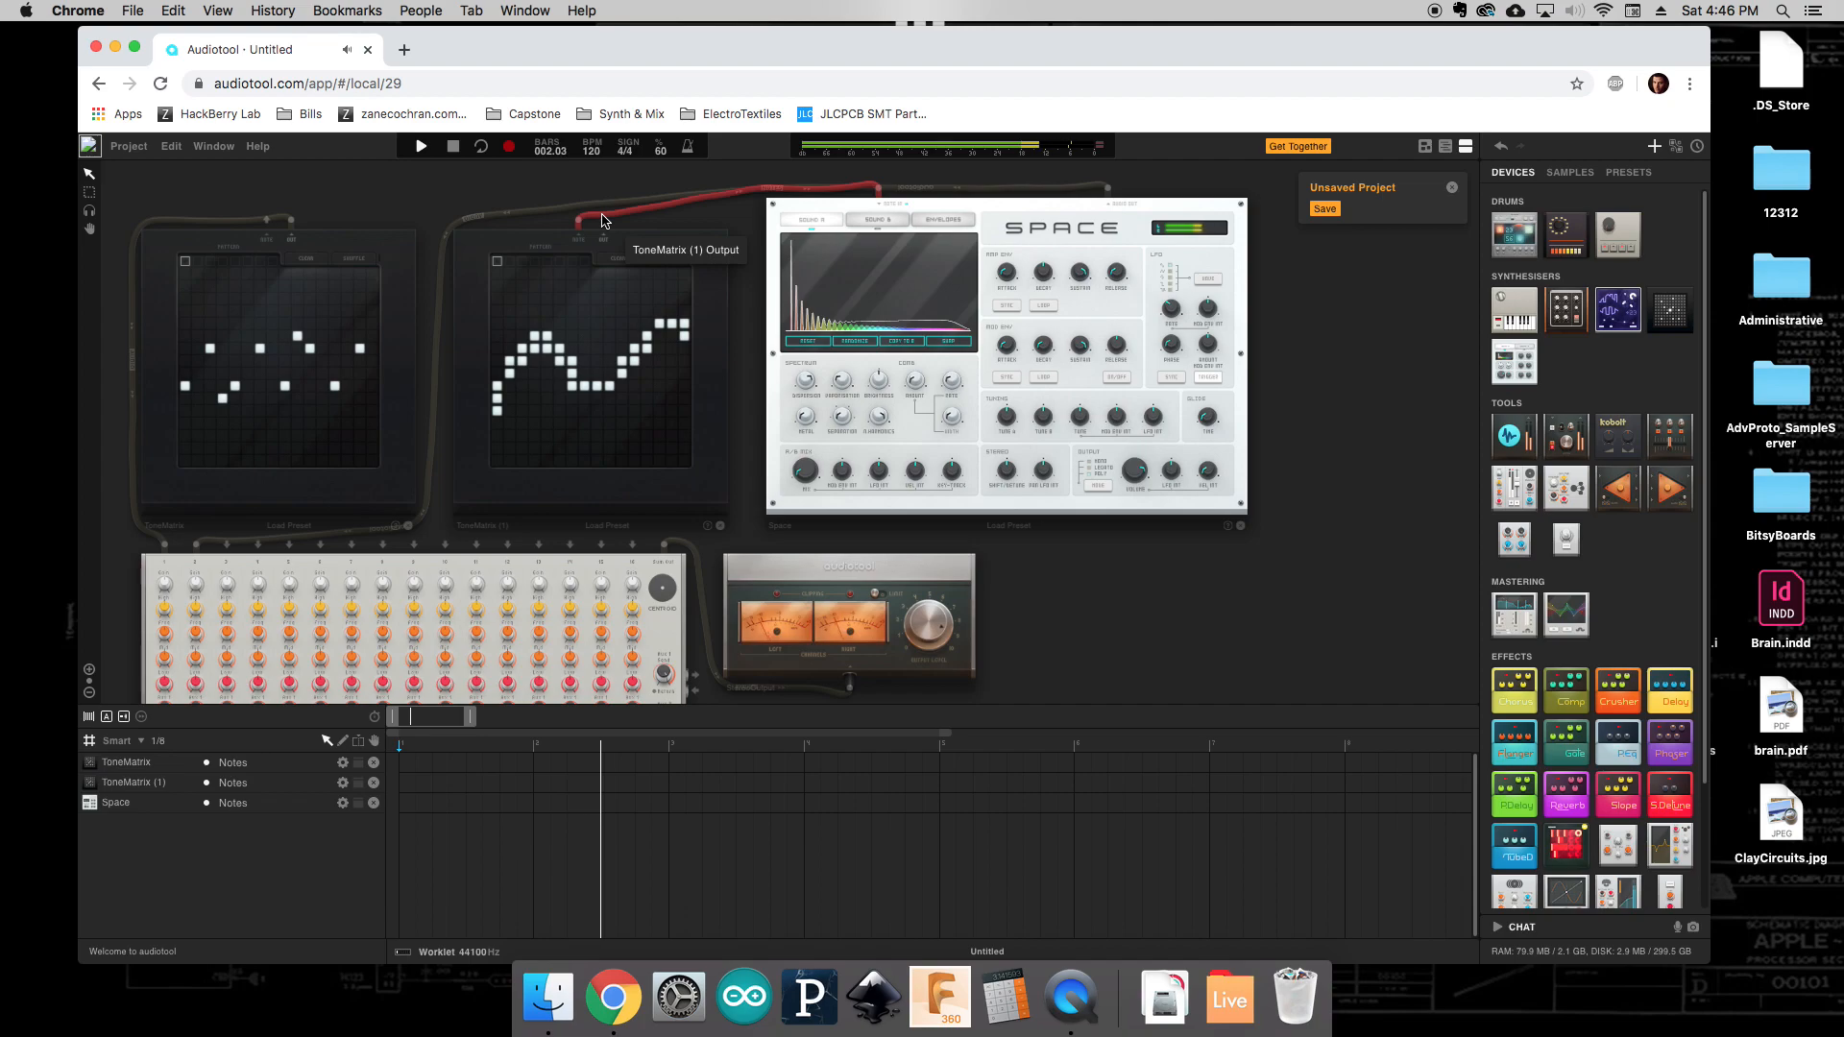
{"action": "key", "text": "space"}
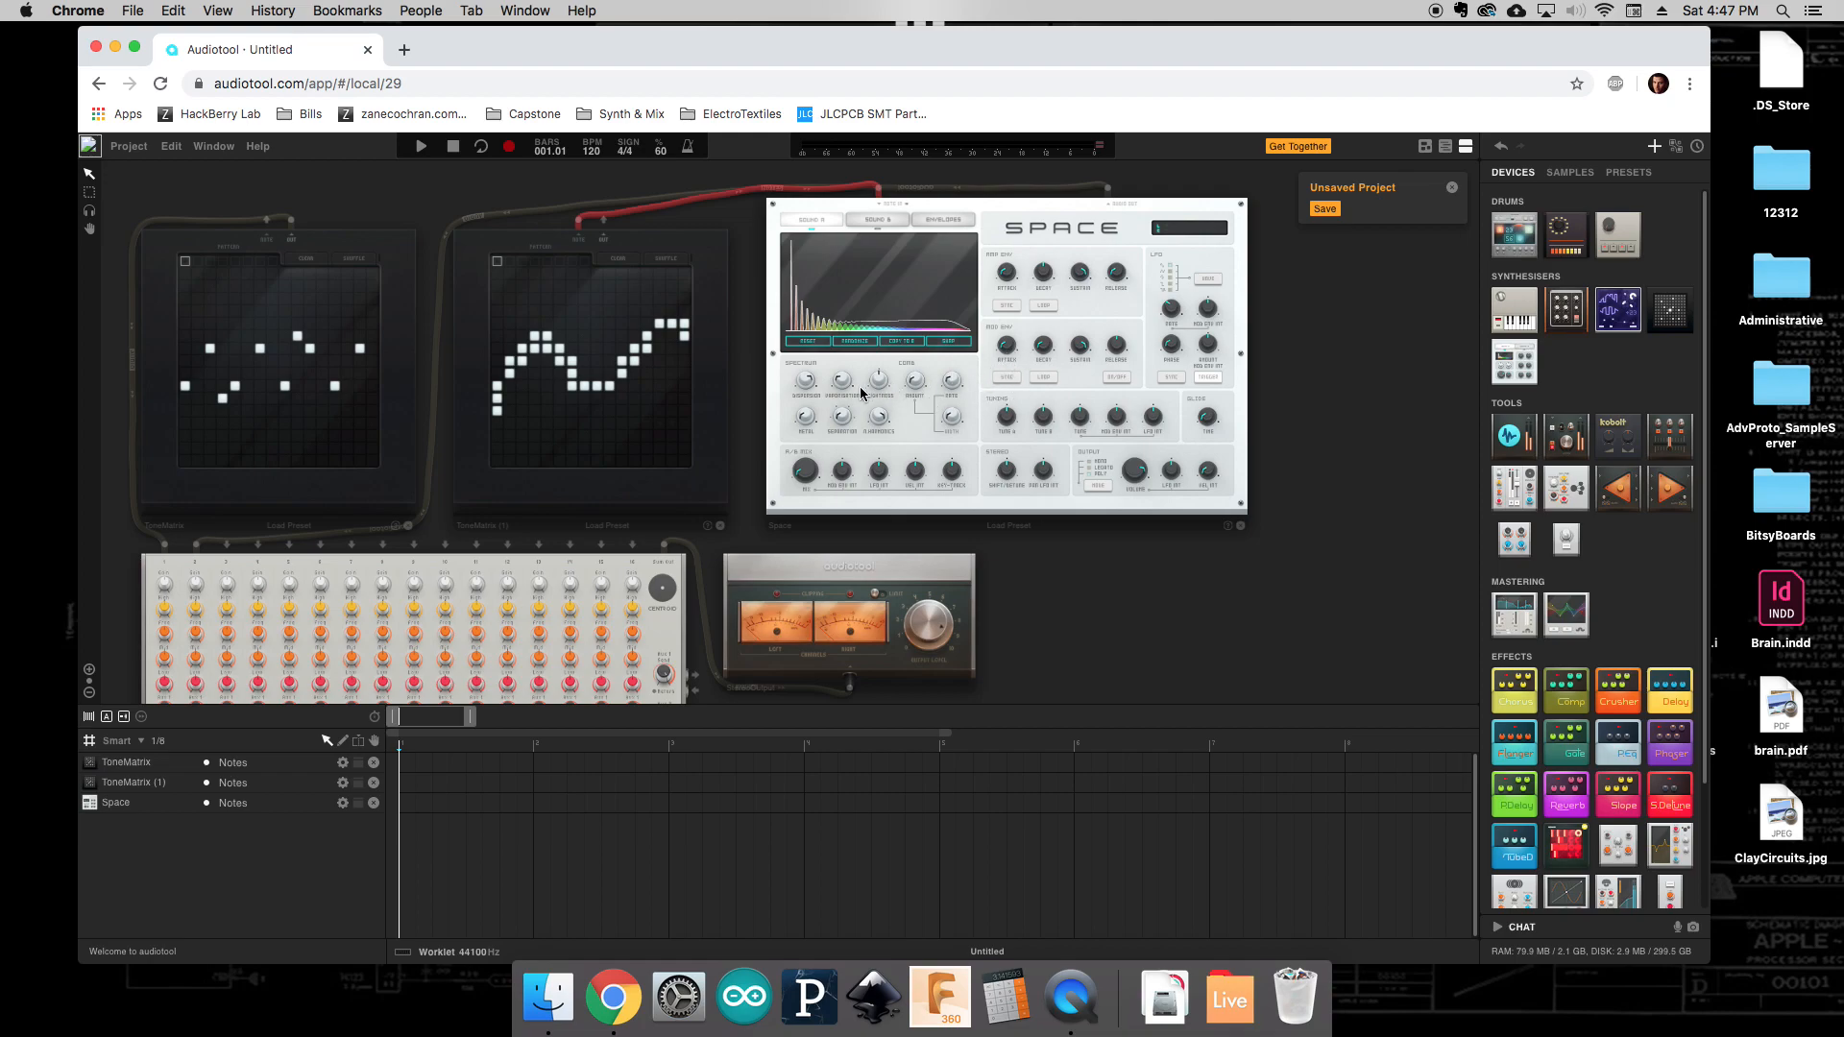
During playback, adjust the first Spectrum knob on Space and set Brightness to -8 %, and stop playback.
{"action": "mouse_move", "coordinate": [816, 394]}
{"action": "left_click", "coordinate": [423, 146]}
{"action": "left_click_drag", "start_coordinate": [805, 382], "coordinate": [801, 204]}
{"action": "mouse_move", "coordinate": [879, 381]}
{"action": "left_mouse_down"}
{"action": "mouse_move", "coordinate": [891, 516]}
{"action": "mouse_move", "coordinate": [879, 382]}
{"action": "left_mouse_up"}
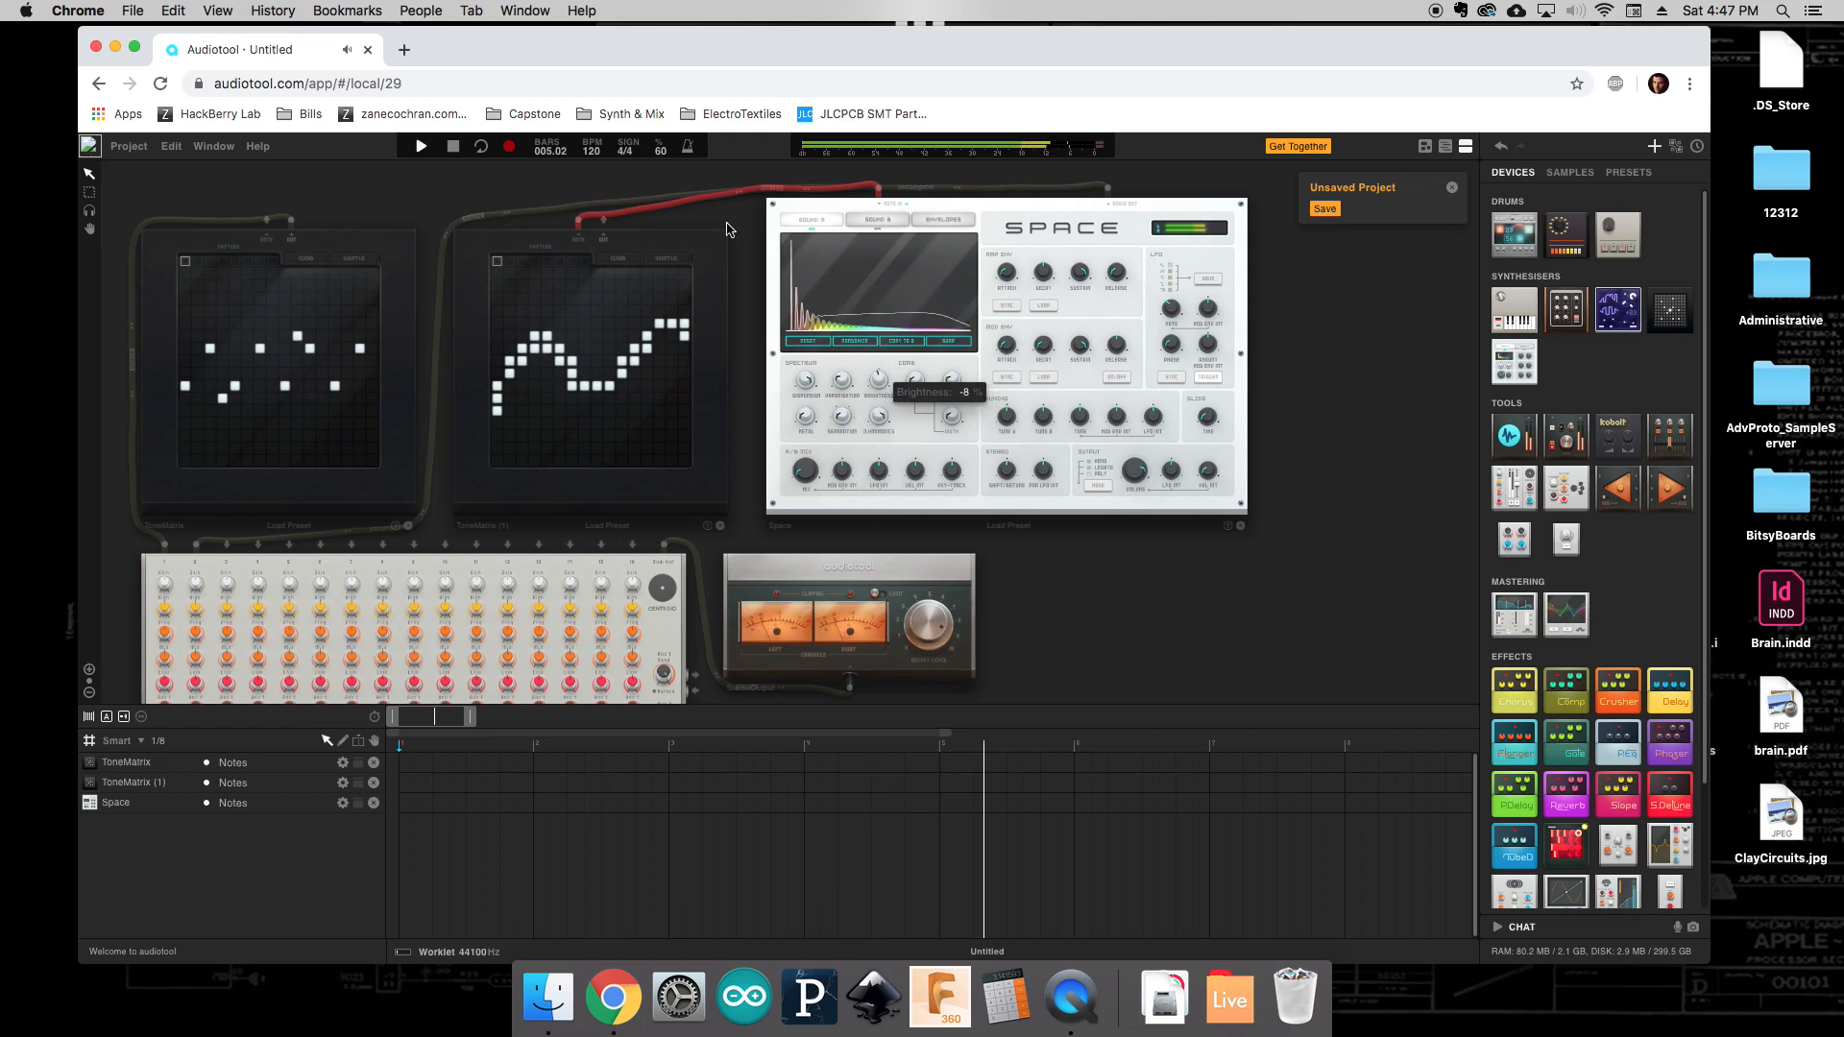
{"action": "left_click", "coordinate": [456, 149]}
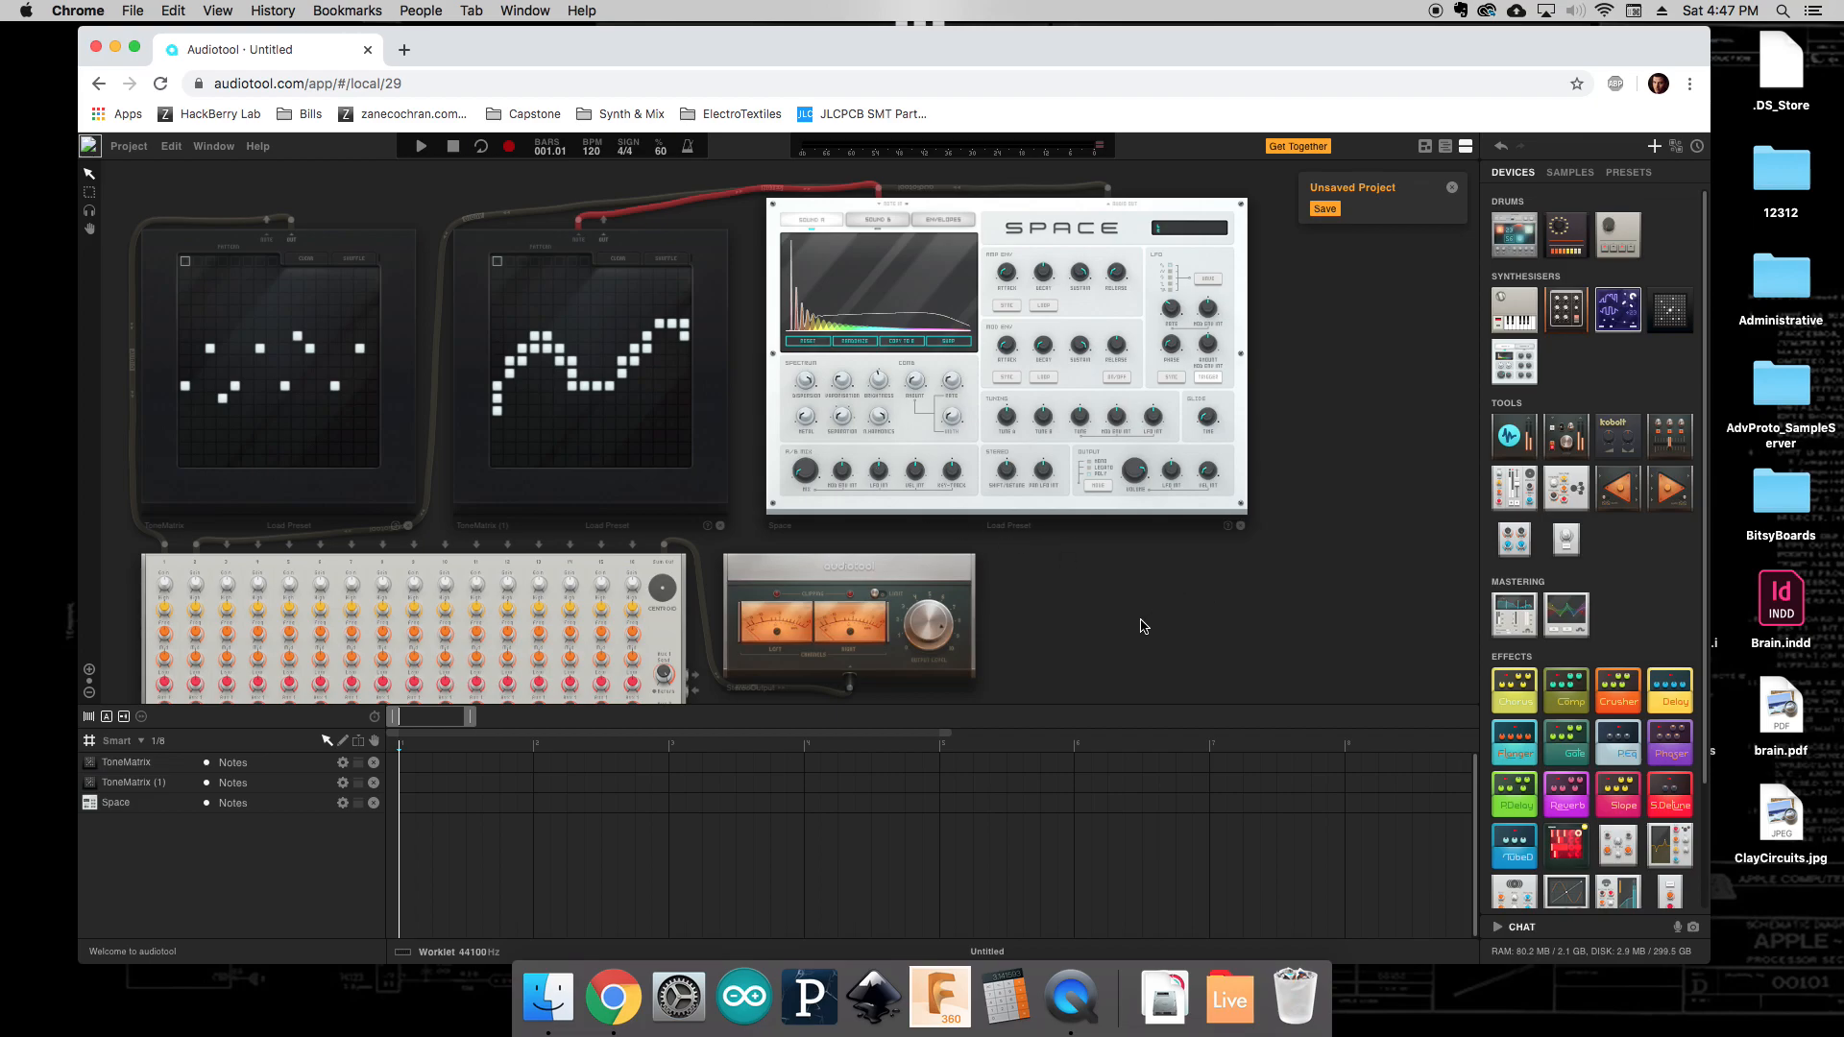
Add the Rhythm Composer drum machine below the output unit and program bass drum hits on steps 1, 5, 9 and 13.
{"action": "scroll", "coordinate": [309, 237], "scroll_direction": "down", "scroll_amount": 5}
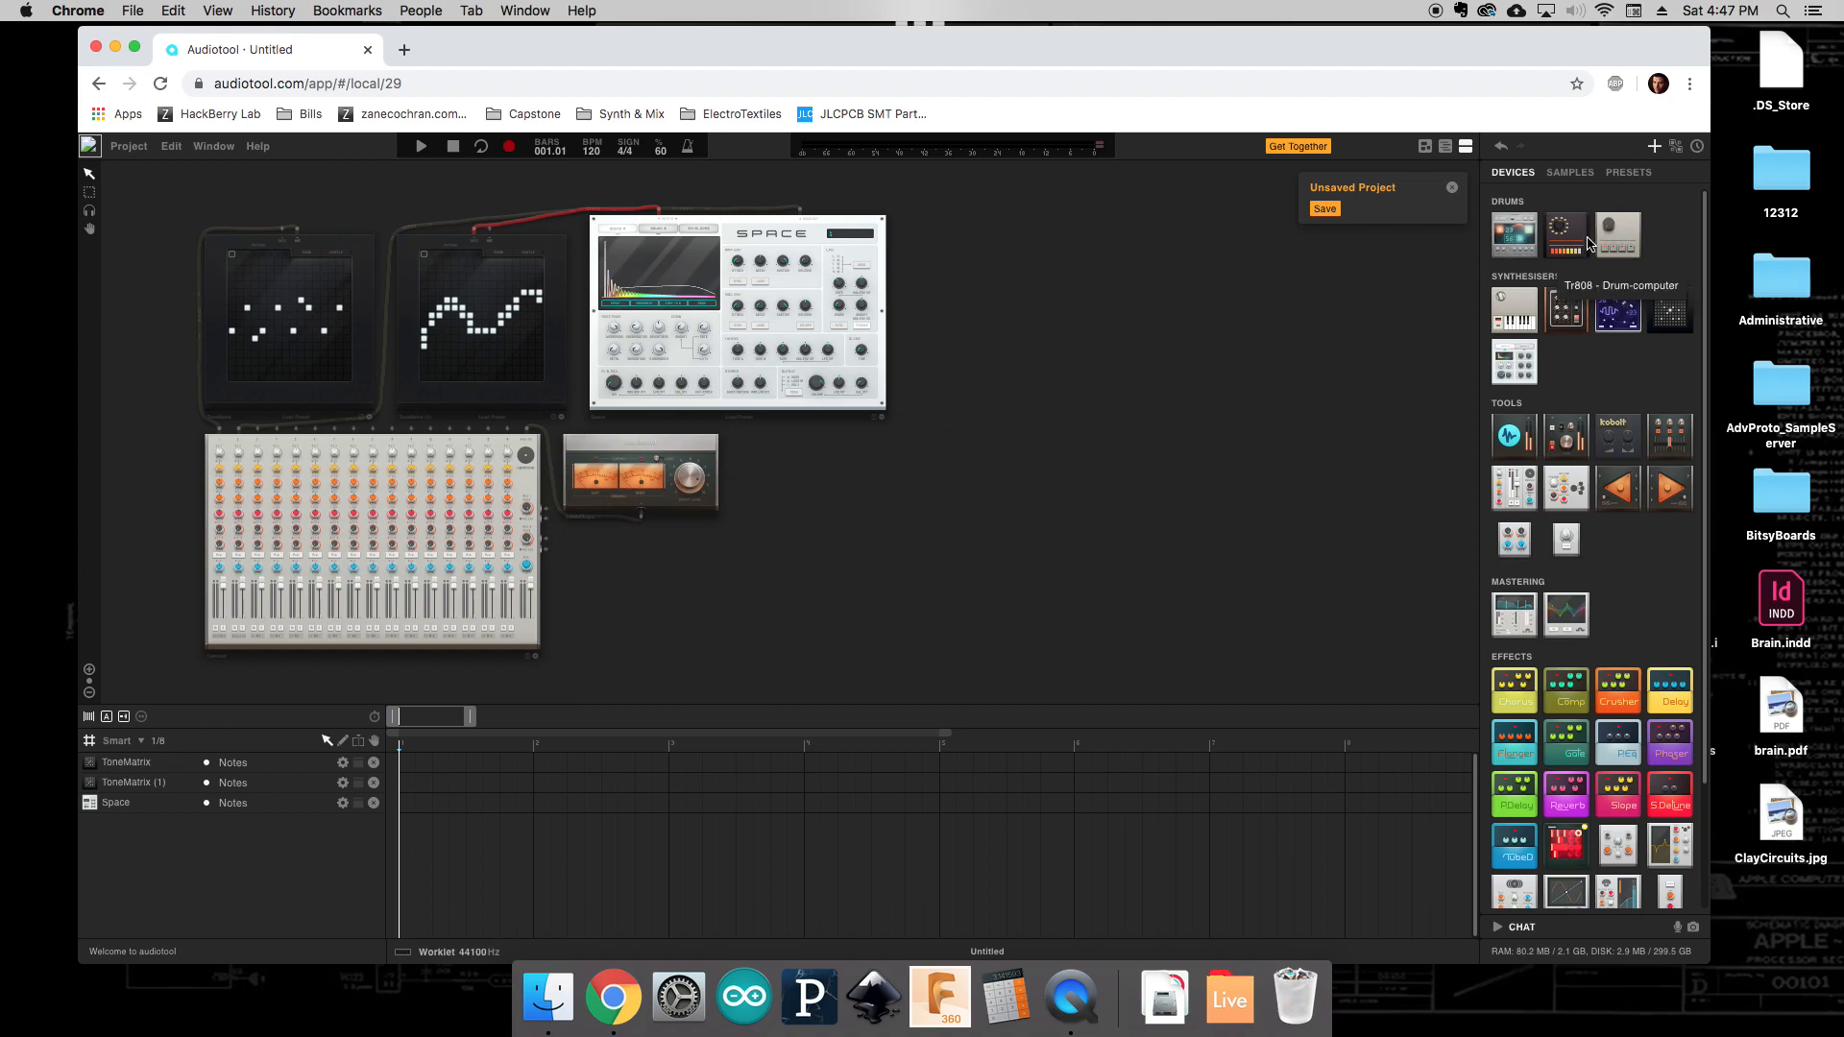
{"action": "left_click_drag", "start_coordinate": [1615, 237], "coordinate": [812, 588]}
{"action": "left_click_drag", "start_coordinate": [747, 555], "coordinate": [763, 540]}
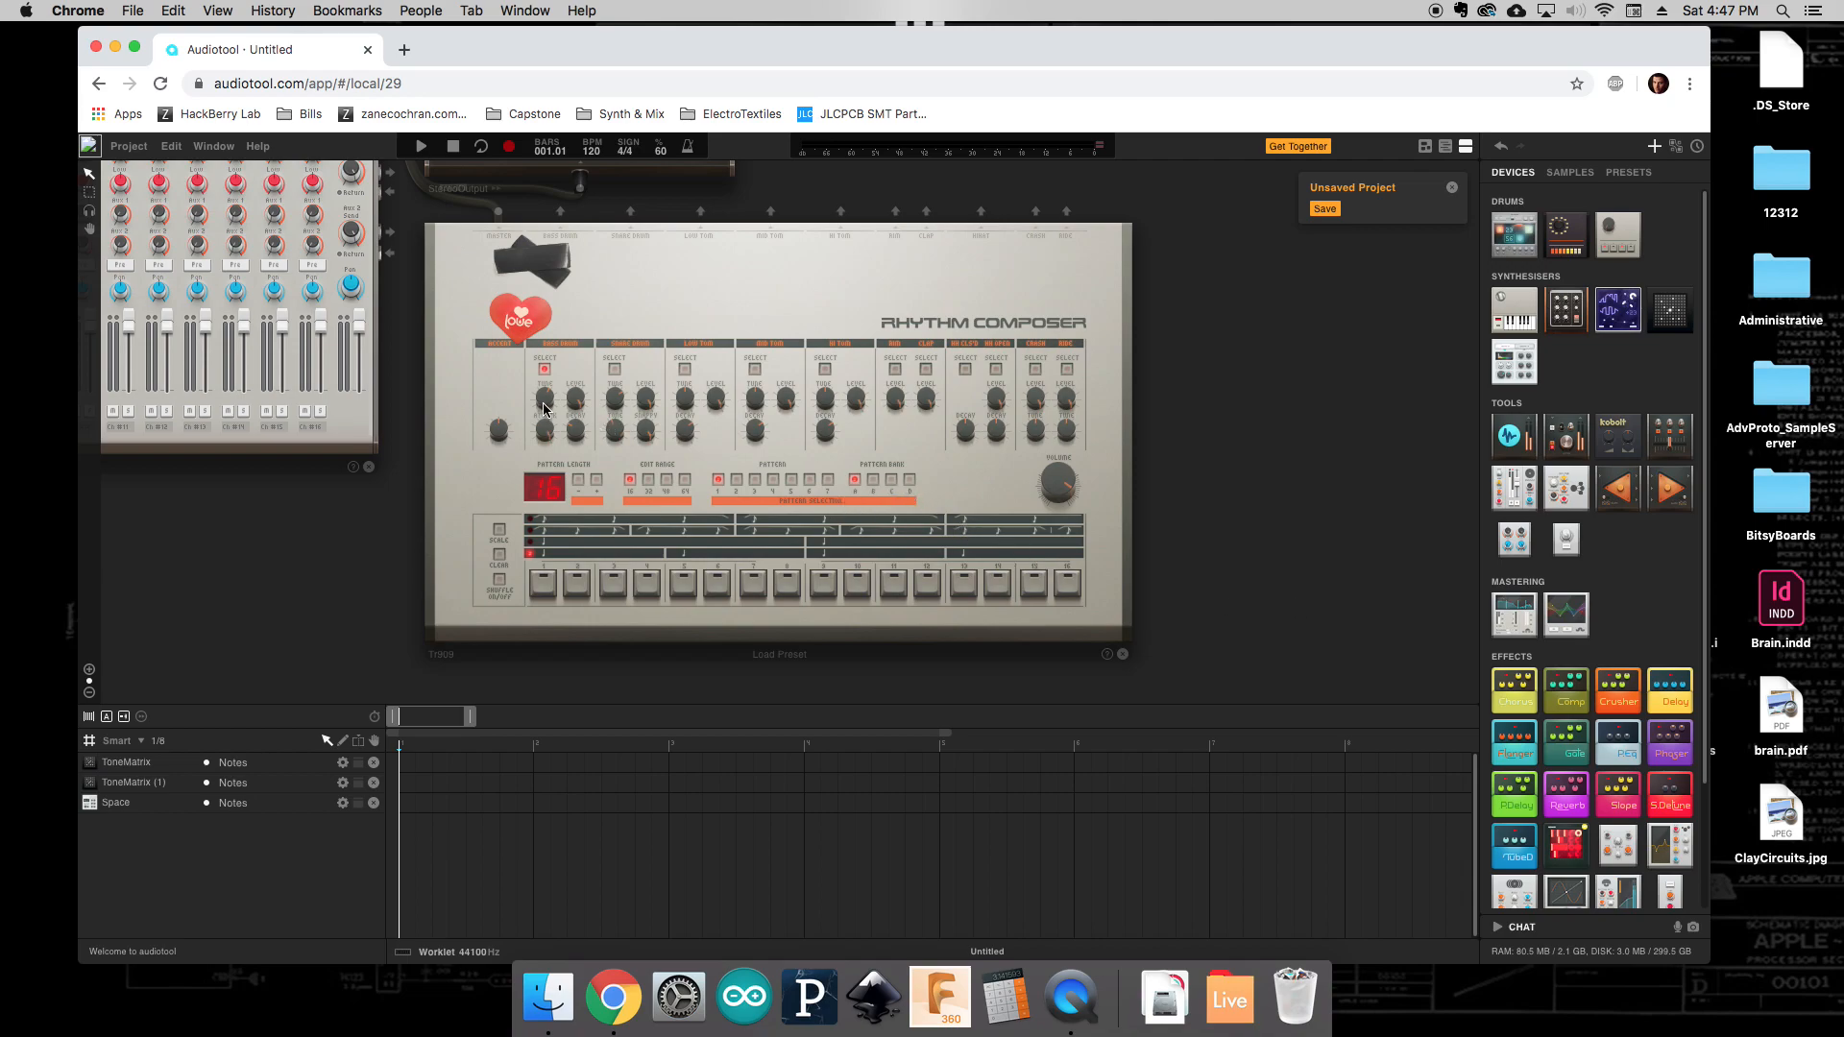
{"action": "left_click", "coordinate": [544, 586]}
{"action": "left_click", "coordinate": [823, 586]}
Examine the mixer's channel strips and the cables plugged into its channel inputs.
{"action": "scroll", "coordinate": [1161, 564], "scroll_direction": "down", "scroll_amount": 5}
{"action": "scroll", "coordinate": [394, 401], "scroll_direction": "up", "scroll_amount": 3}
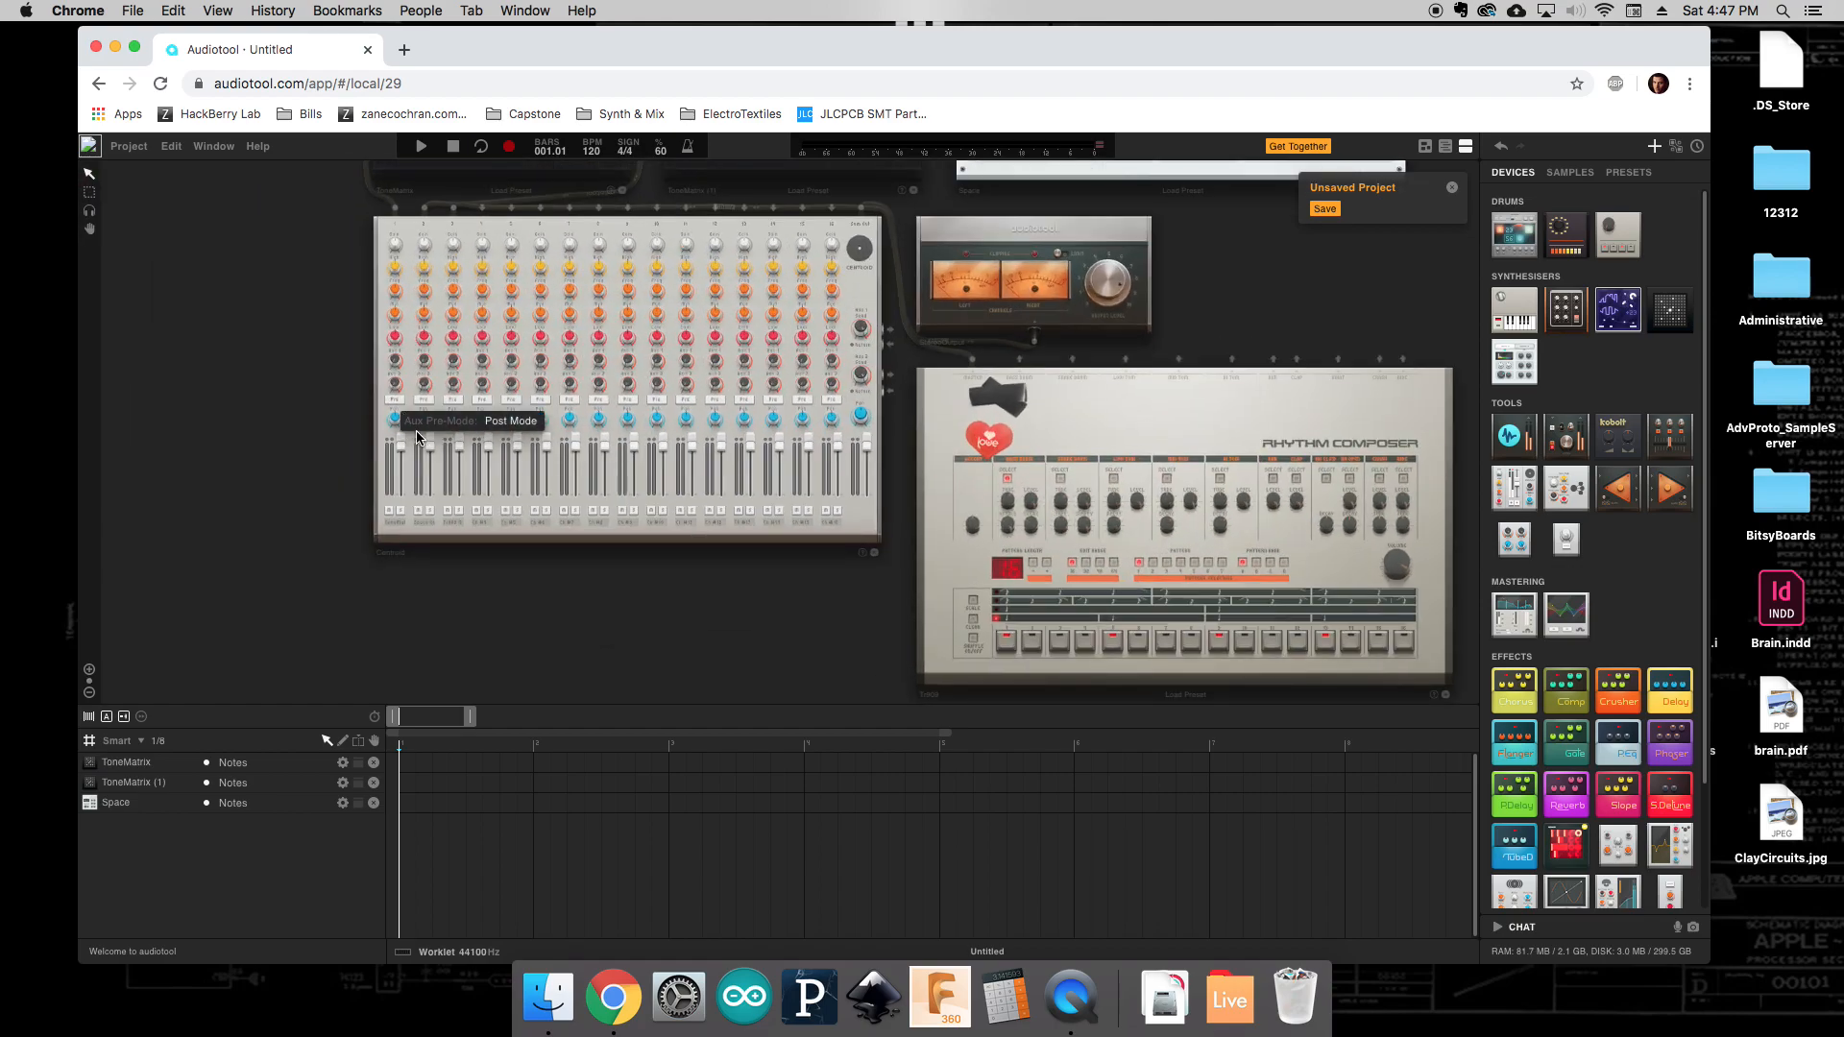
{"action": "scroll", "coordinate": [497, 494], "scroll_direction": "down", "scroll_amount": 4}
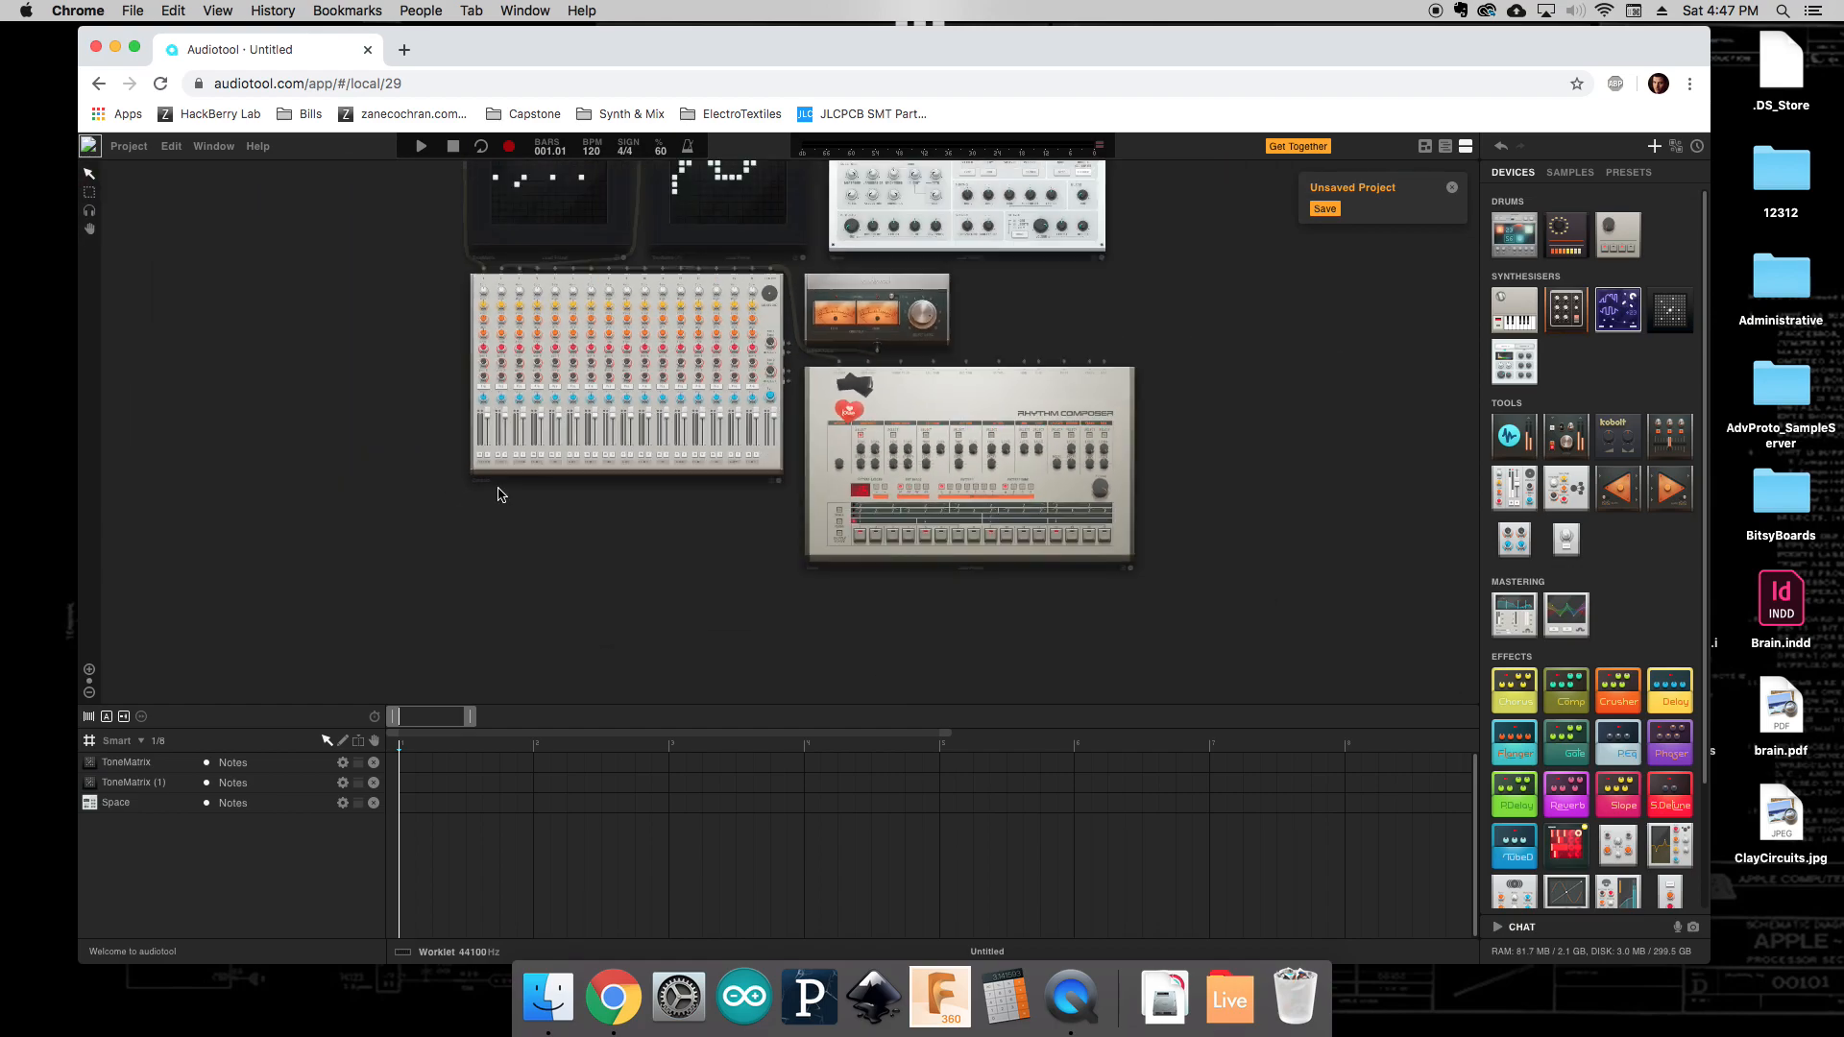
{"action": "scroll", "coordinate": [493, 271], "scroll_direction": "up", "scroll_amount": 4}
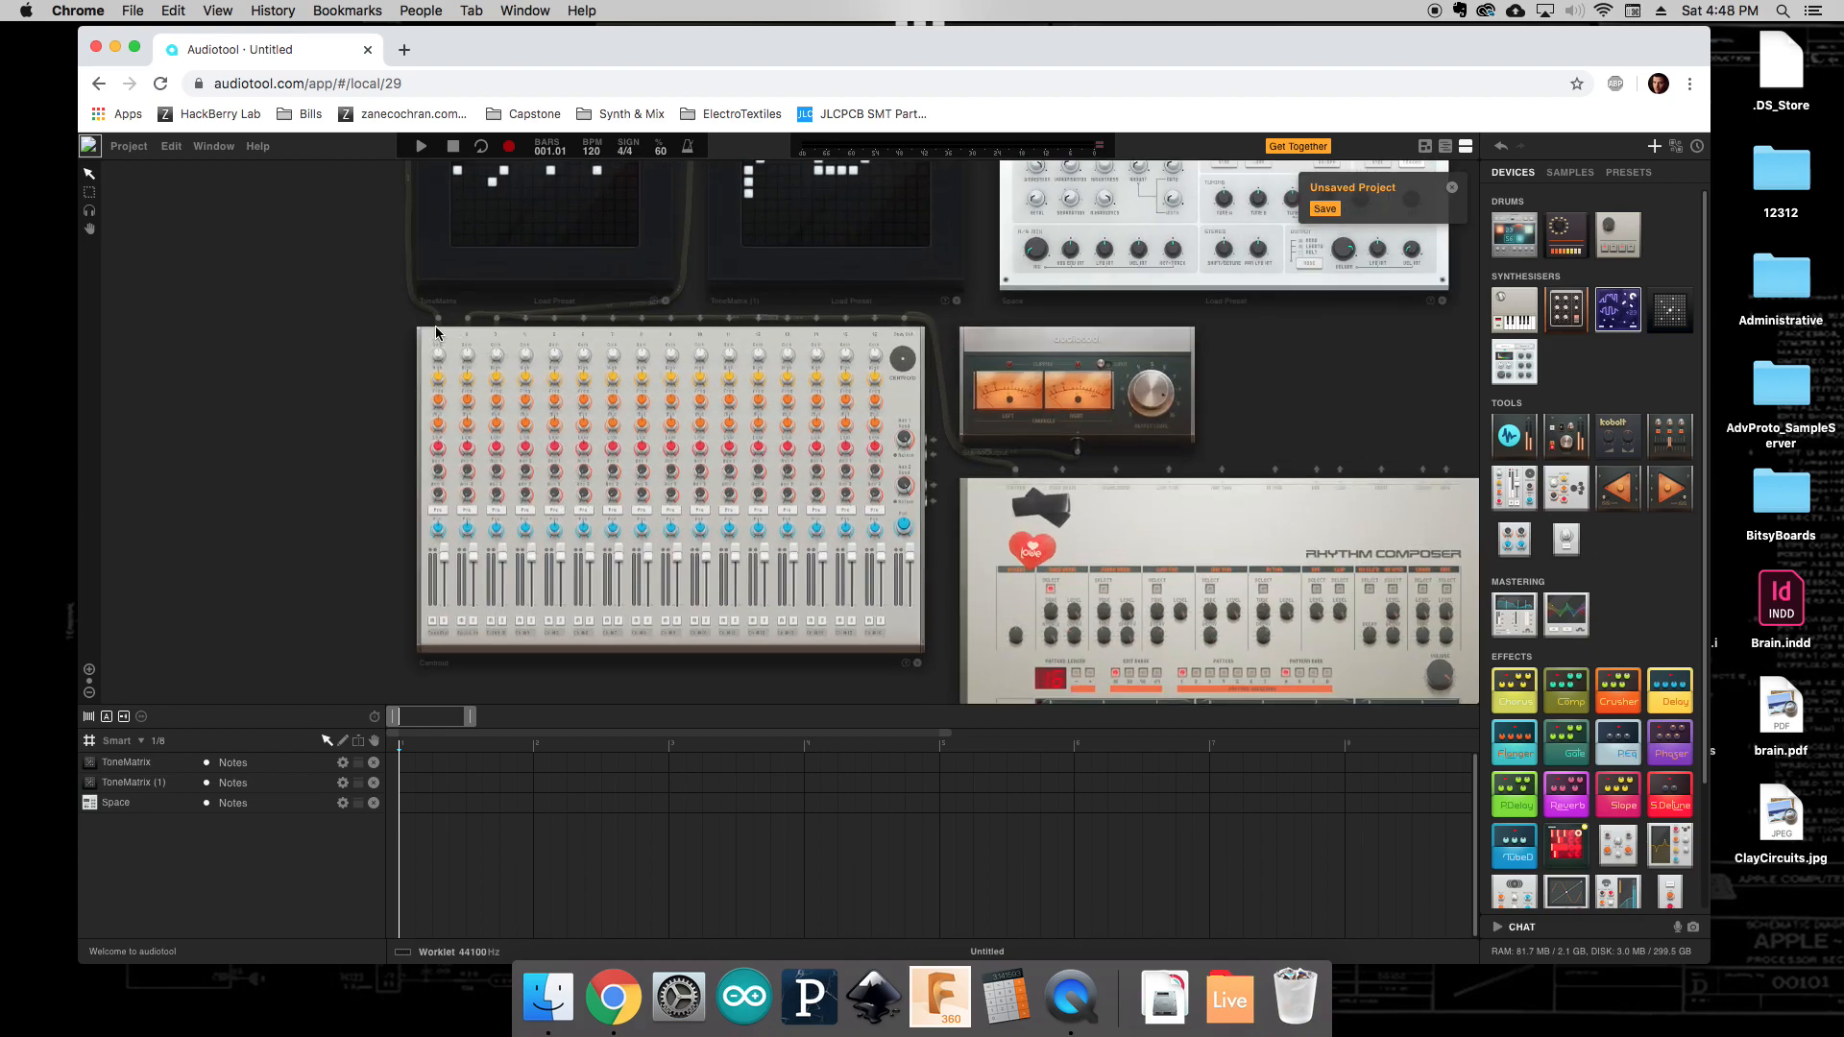
{"action": "scroll", "coordinate": [437, 332], "scroll_direction": "up", "scroll_amount": 3}
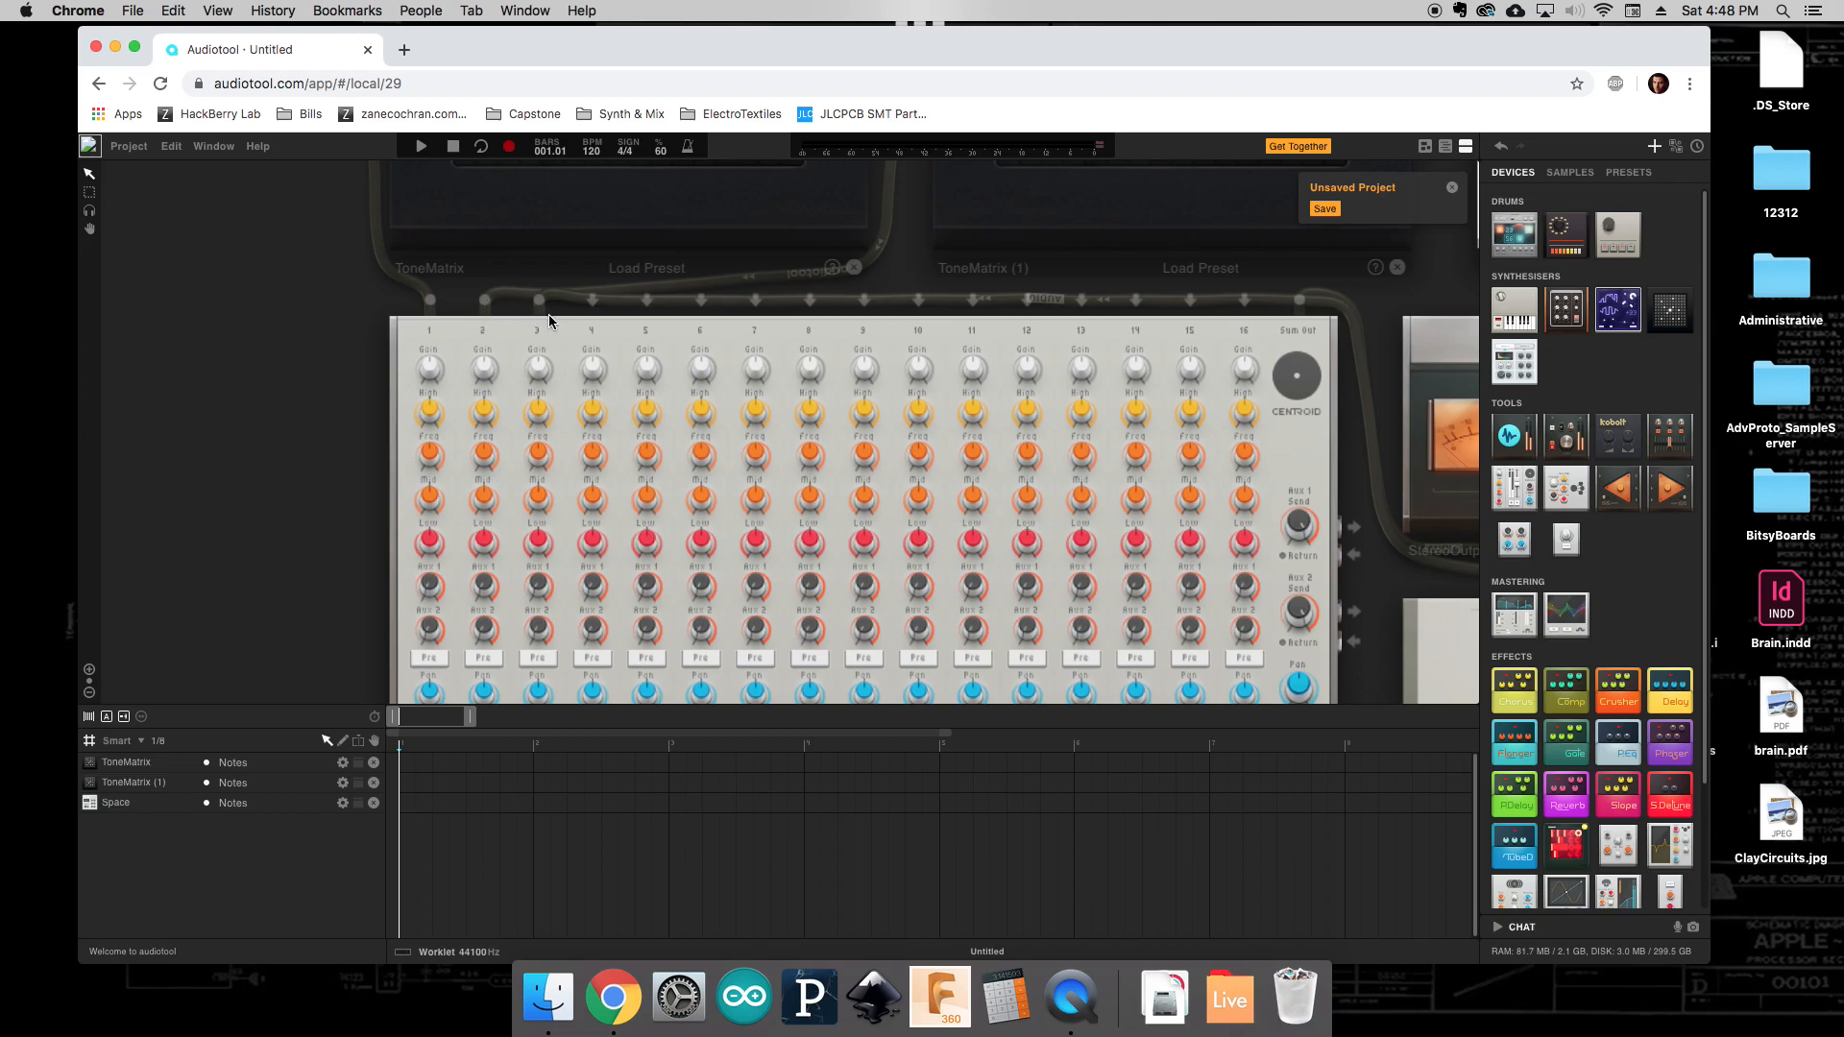
{"action": "scroll", "coordinate": [259, 497], "scroll_direction": "down", "scroll_amount": 2}
{"action": "scroll", "coordinate": [272, 432], "scroll_direction": "up", "scroll_amount": 1}
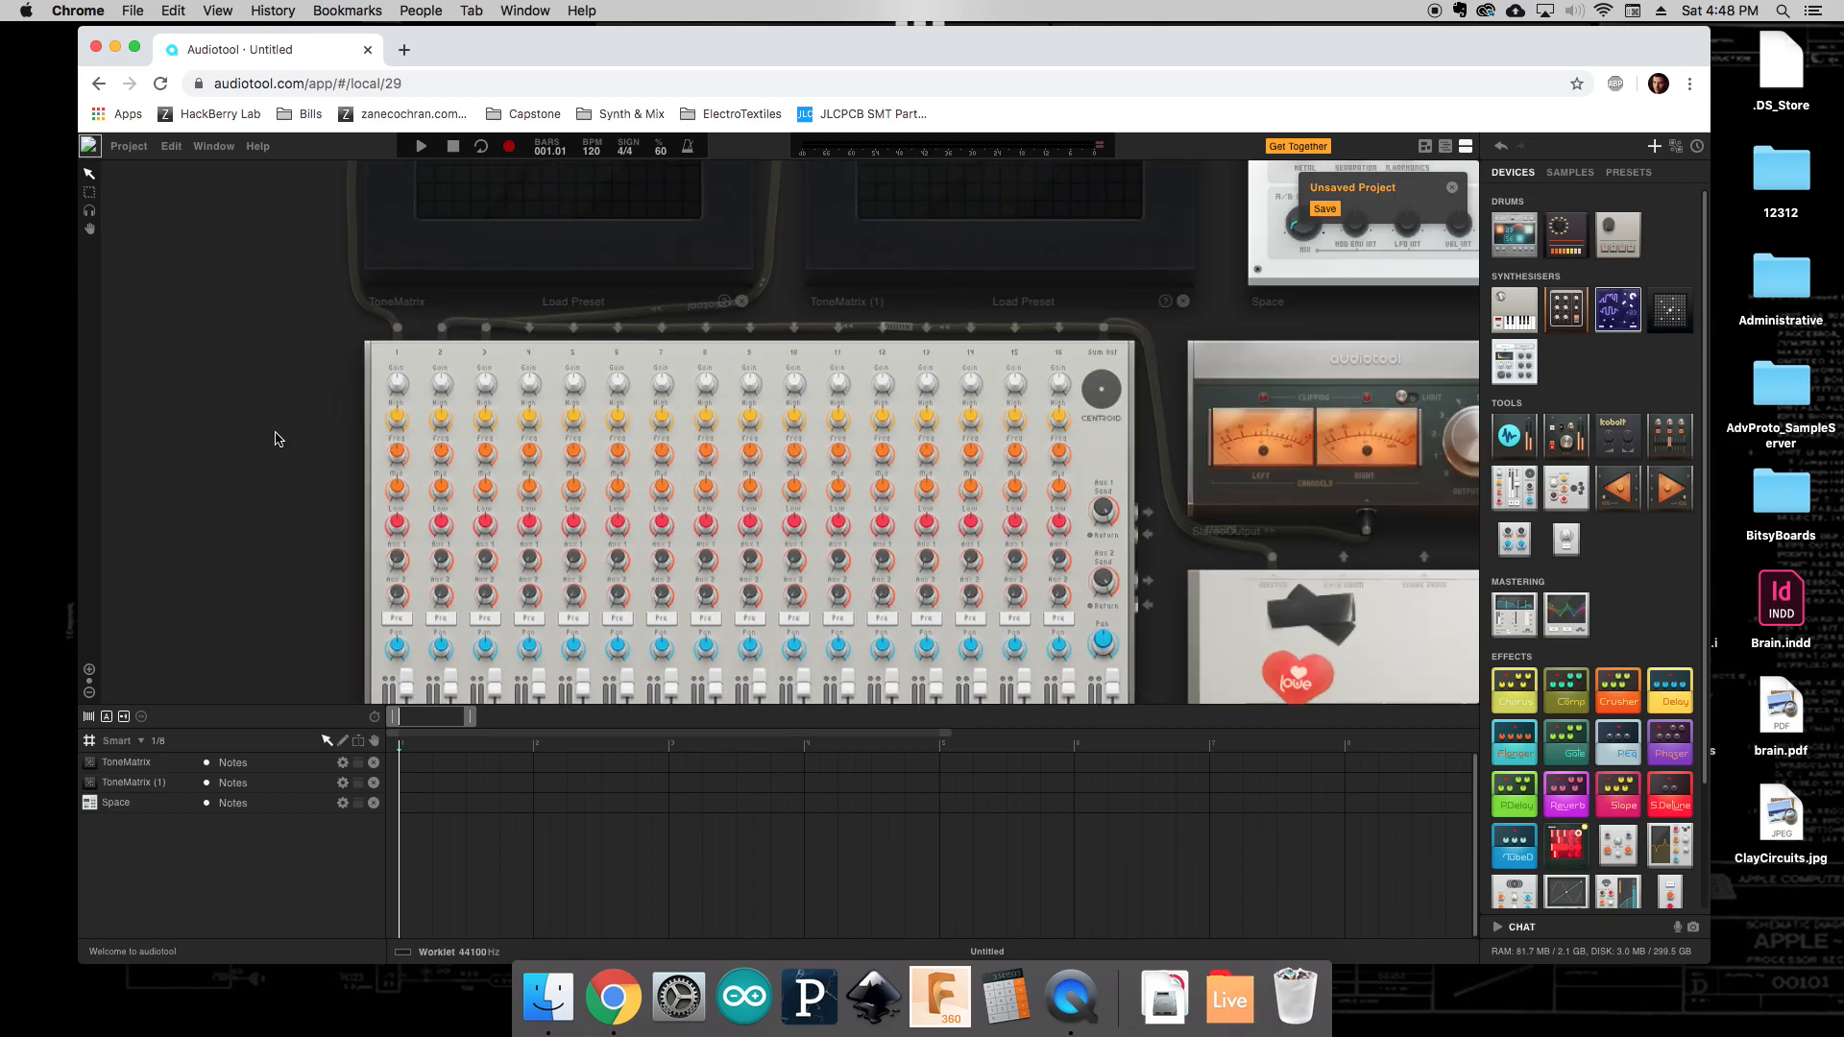
Pull the faders of mixer channels 1 and 2 down to silence the two ToneMatrix patterns.
{"action": "scroll", "coordinate": [280, 458], "scroll_direction": "down", "scroll_amount": 2}
{"action": "scroll", "coordinate": [279, 458], "scroll_direction": "down", "scroll_amount": 2}
{"action": "scroll", "coordinate": [317, 519], "scroll_direction": "up", "scroll_amount": 2}
{"action": "left_click", "coordinate": [344, 574]}
{"action": "left_click_drag", "start_coordinate": [344, 574], "coordinate": [382, 615]}
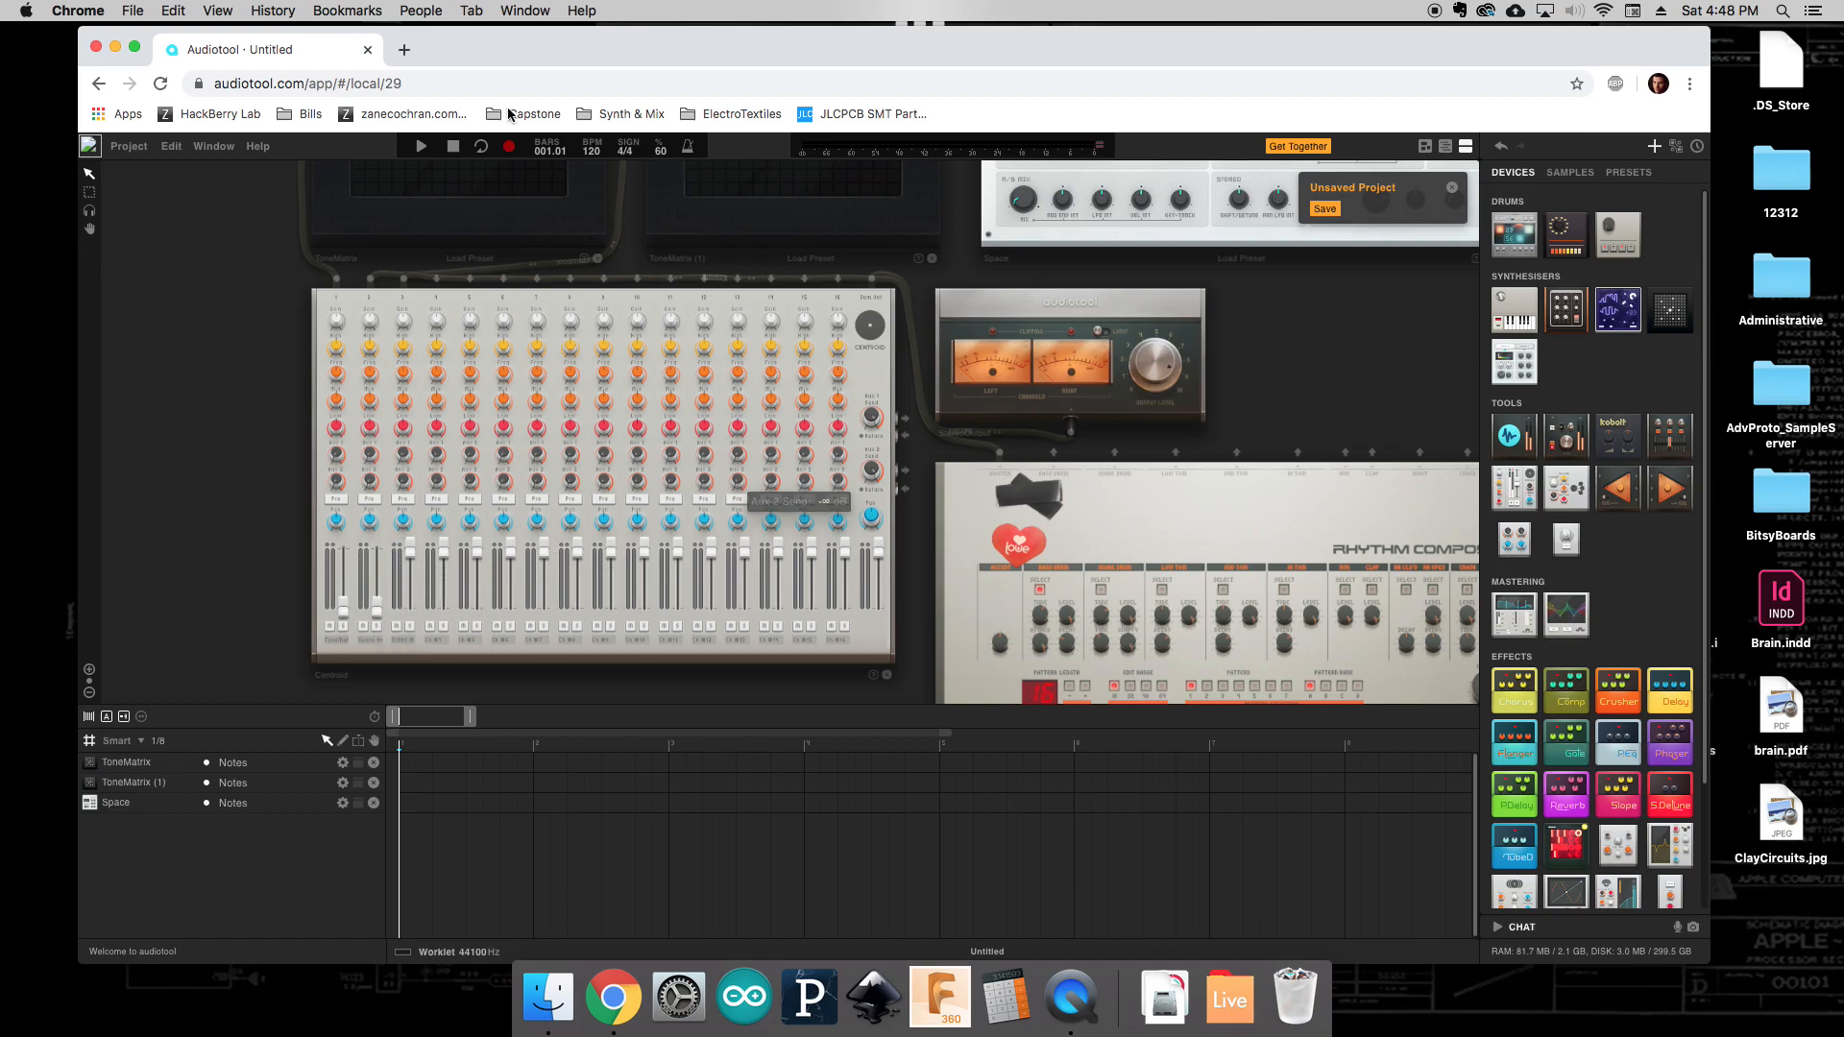
During playback, program an irregular clap pattern on the Rhythm Composer, including hits on steps 3, 6, 13 and 15, and stop playback.
{"action": "left_click", "coordinate": [422, 146]}
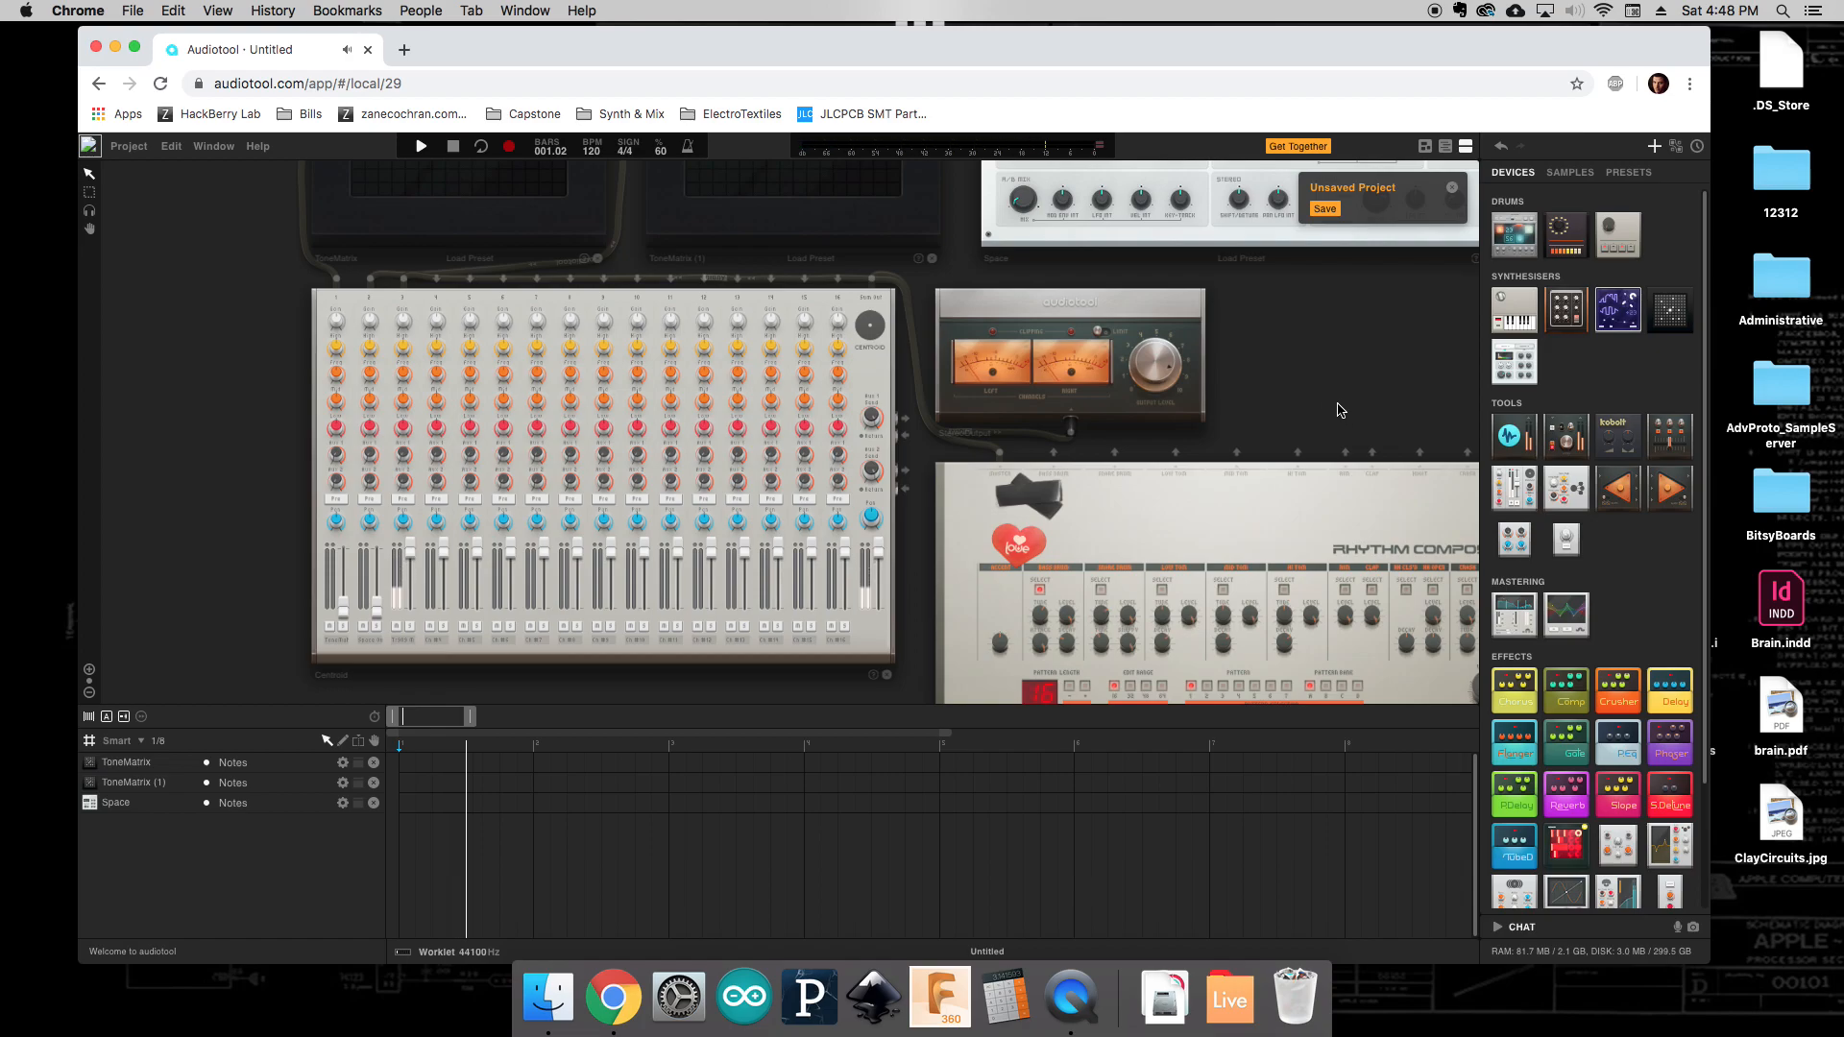
{"action": "left_click_drag", "start_coordinate": [1341, 411], "coordinate": [900, 199]}
{"action": "left_click_drag", "start_coordinate": [1220, 374], "coordinate": [1189, 362]}
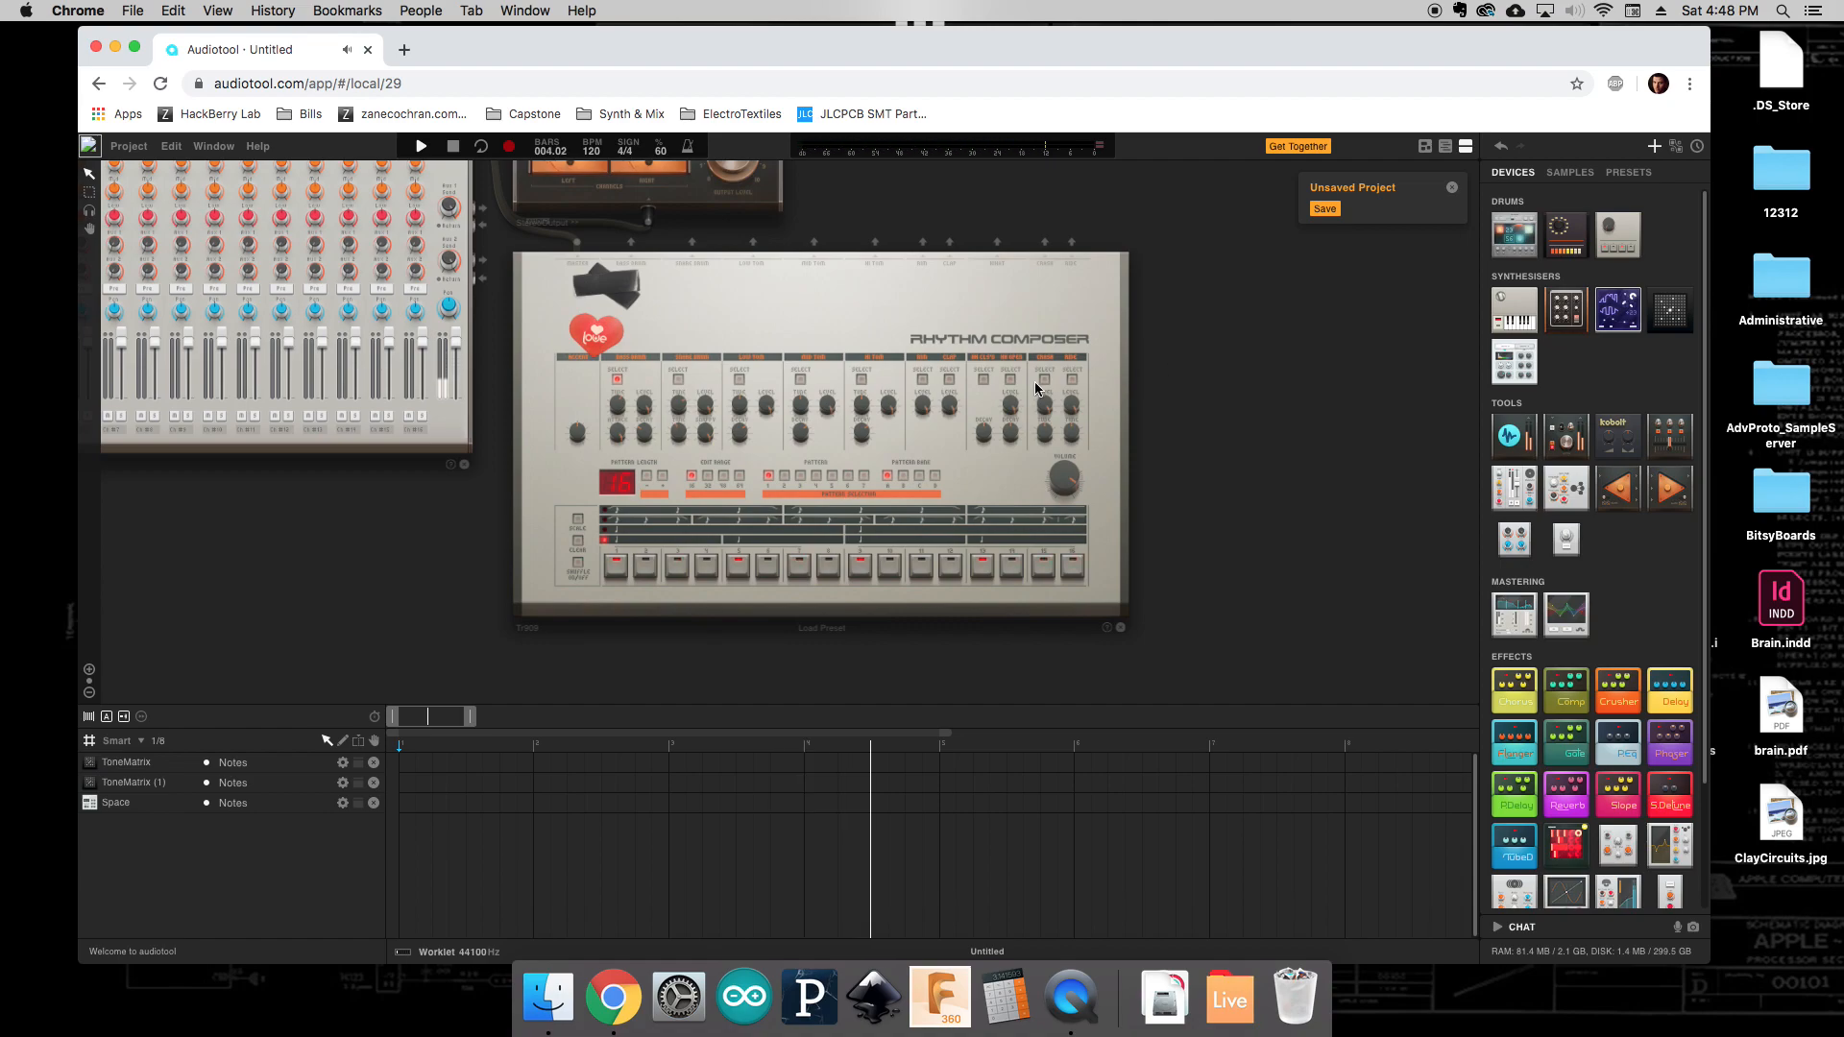
{"action": "left_click", "coordinate": [949, 379]}
{"action": "left_click", "coordinate": [676, 572]}
{"action": "left_click", "coordinate": [768, 569]}
{"action": "left_click", "coordinate": [890, 568]}
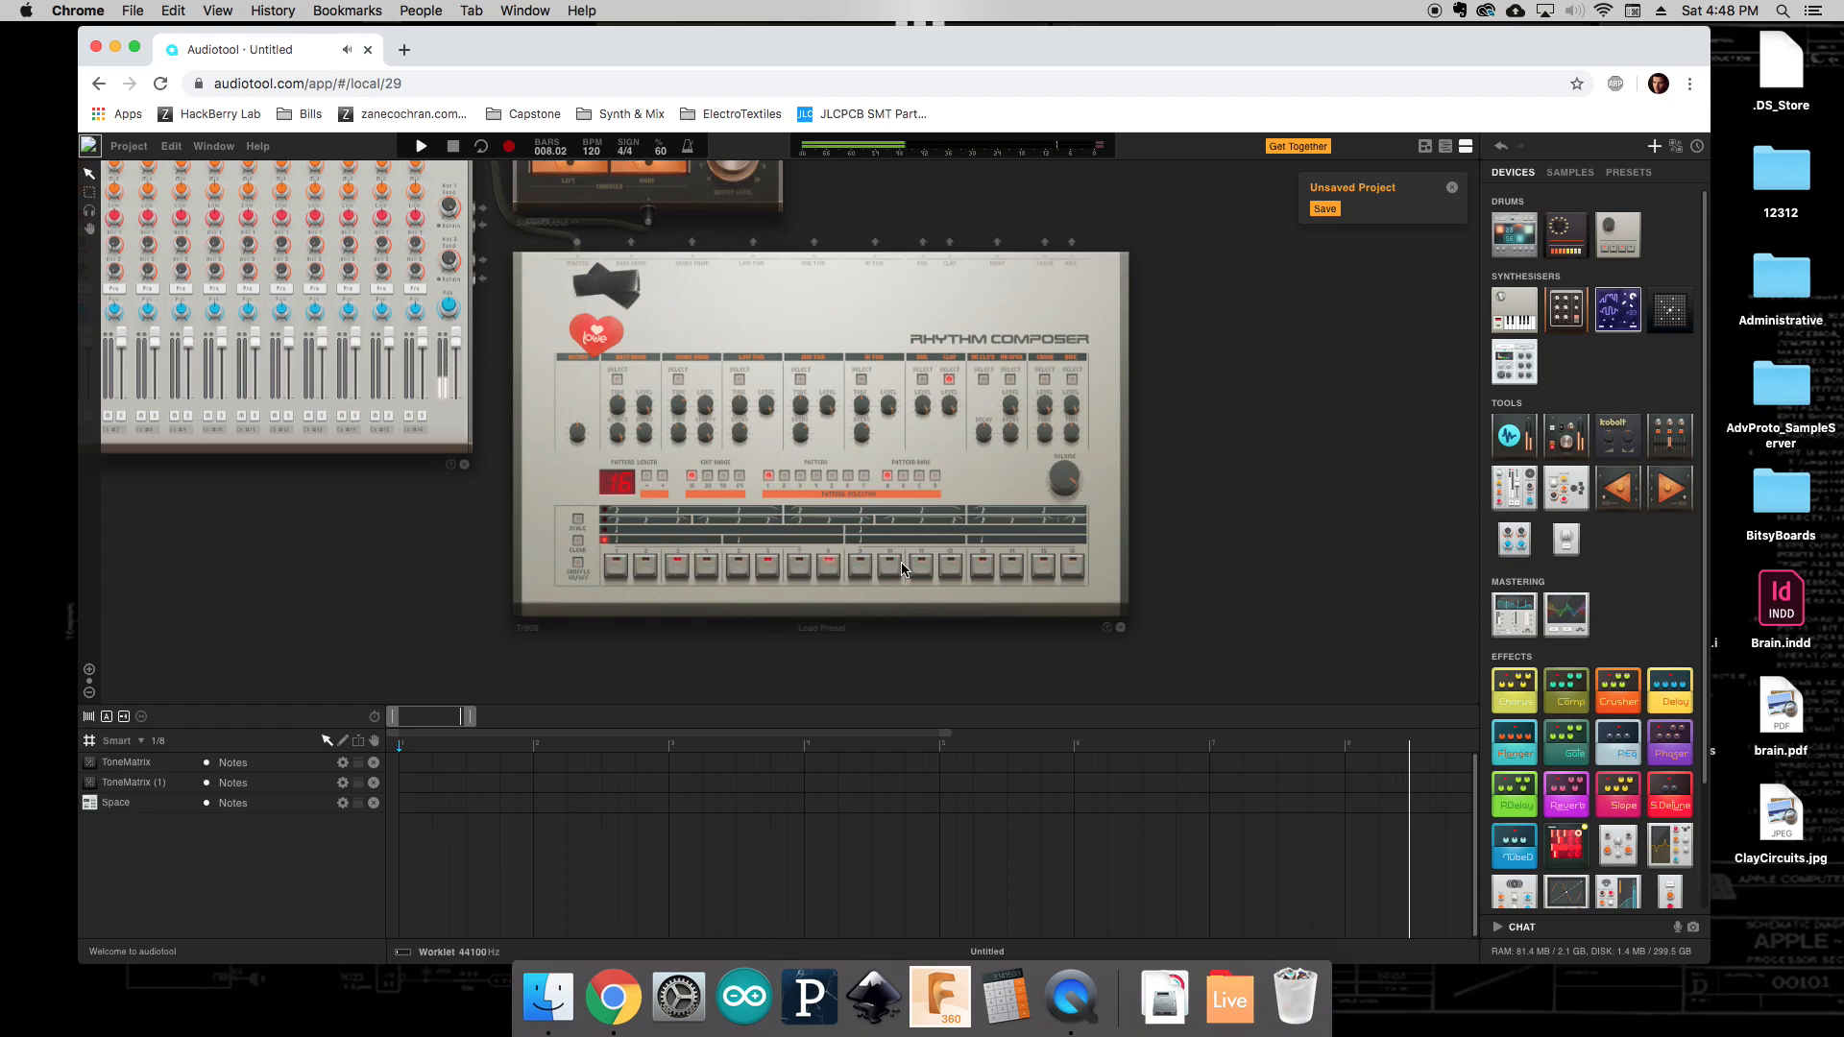
{"action": "left_click", "coordinate": [982, 569]}
{"action": "left_click", "coordinate": [1043, 569]}
{"action": "left_click", "coordinate": [870, 570]}
{"action": "mouse_move", "coordinate": [869, 433]}
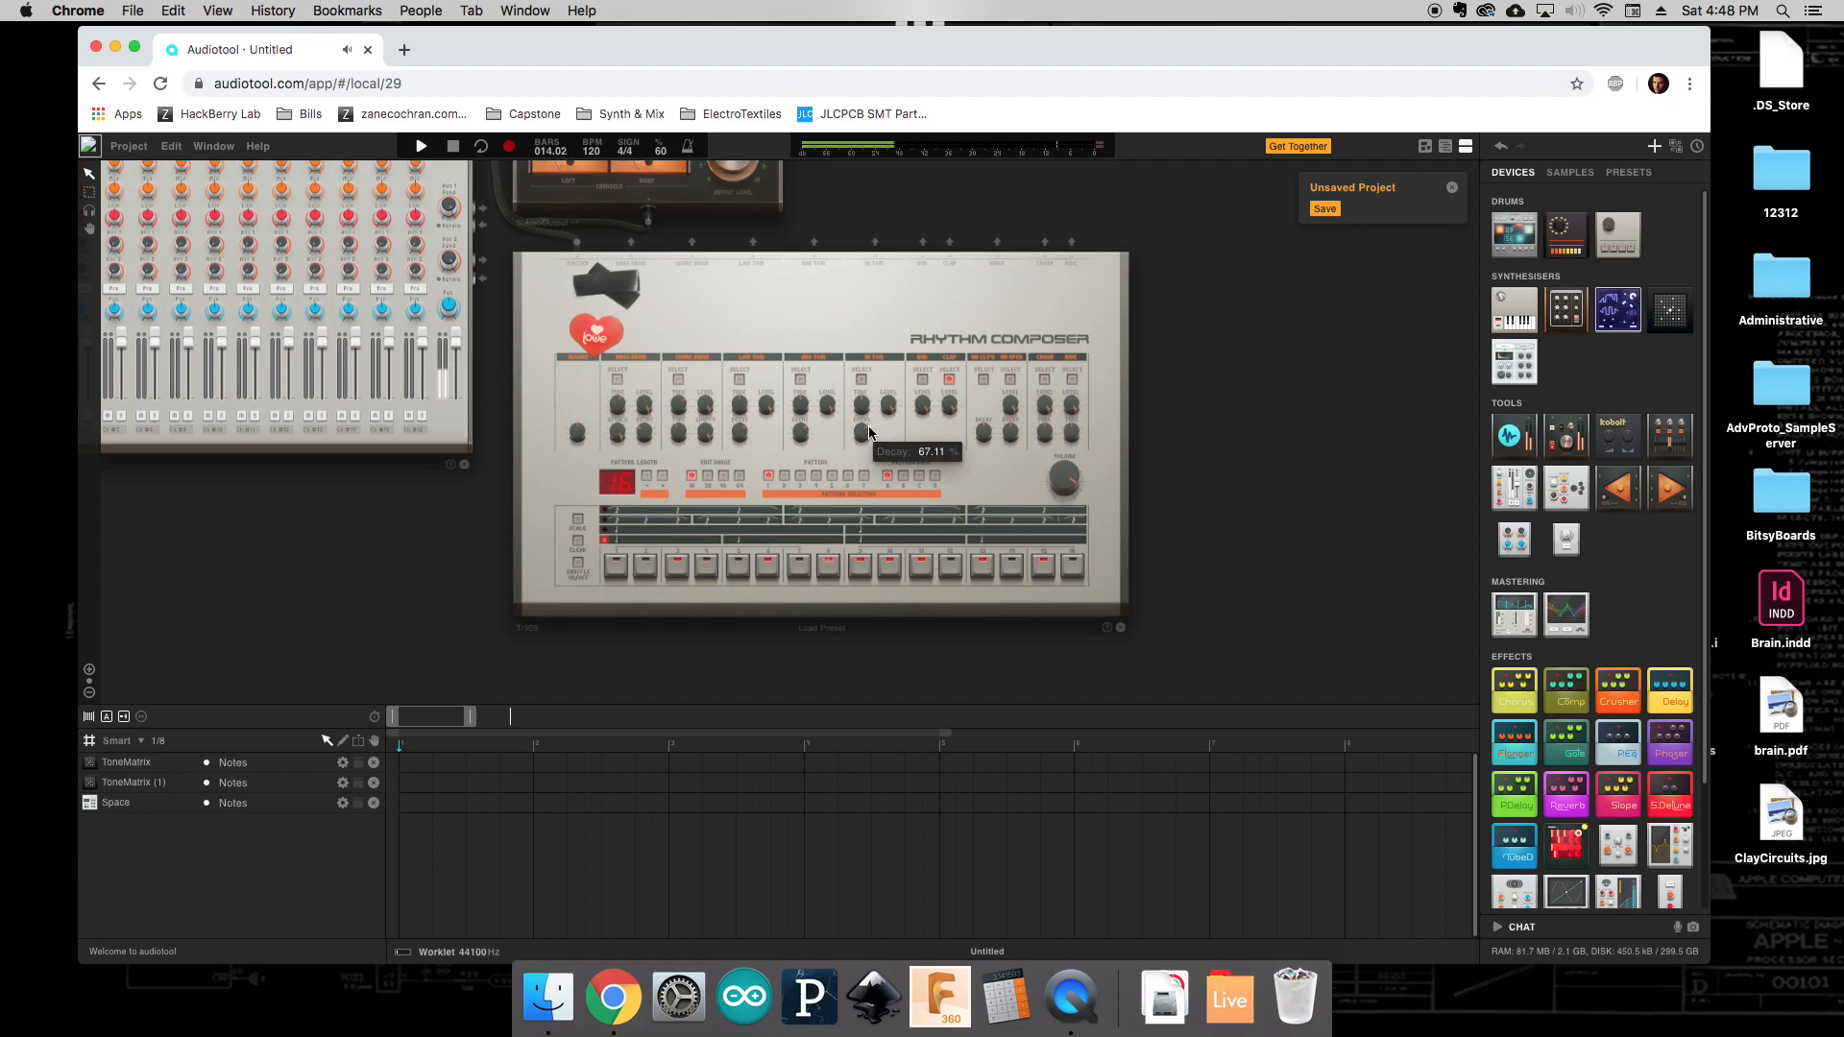
{"action": "left_click", "coordinate": [457, 149]}
{"action": "left_click", "coordinate": [455, 148]}
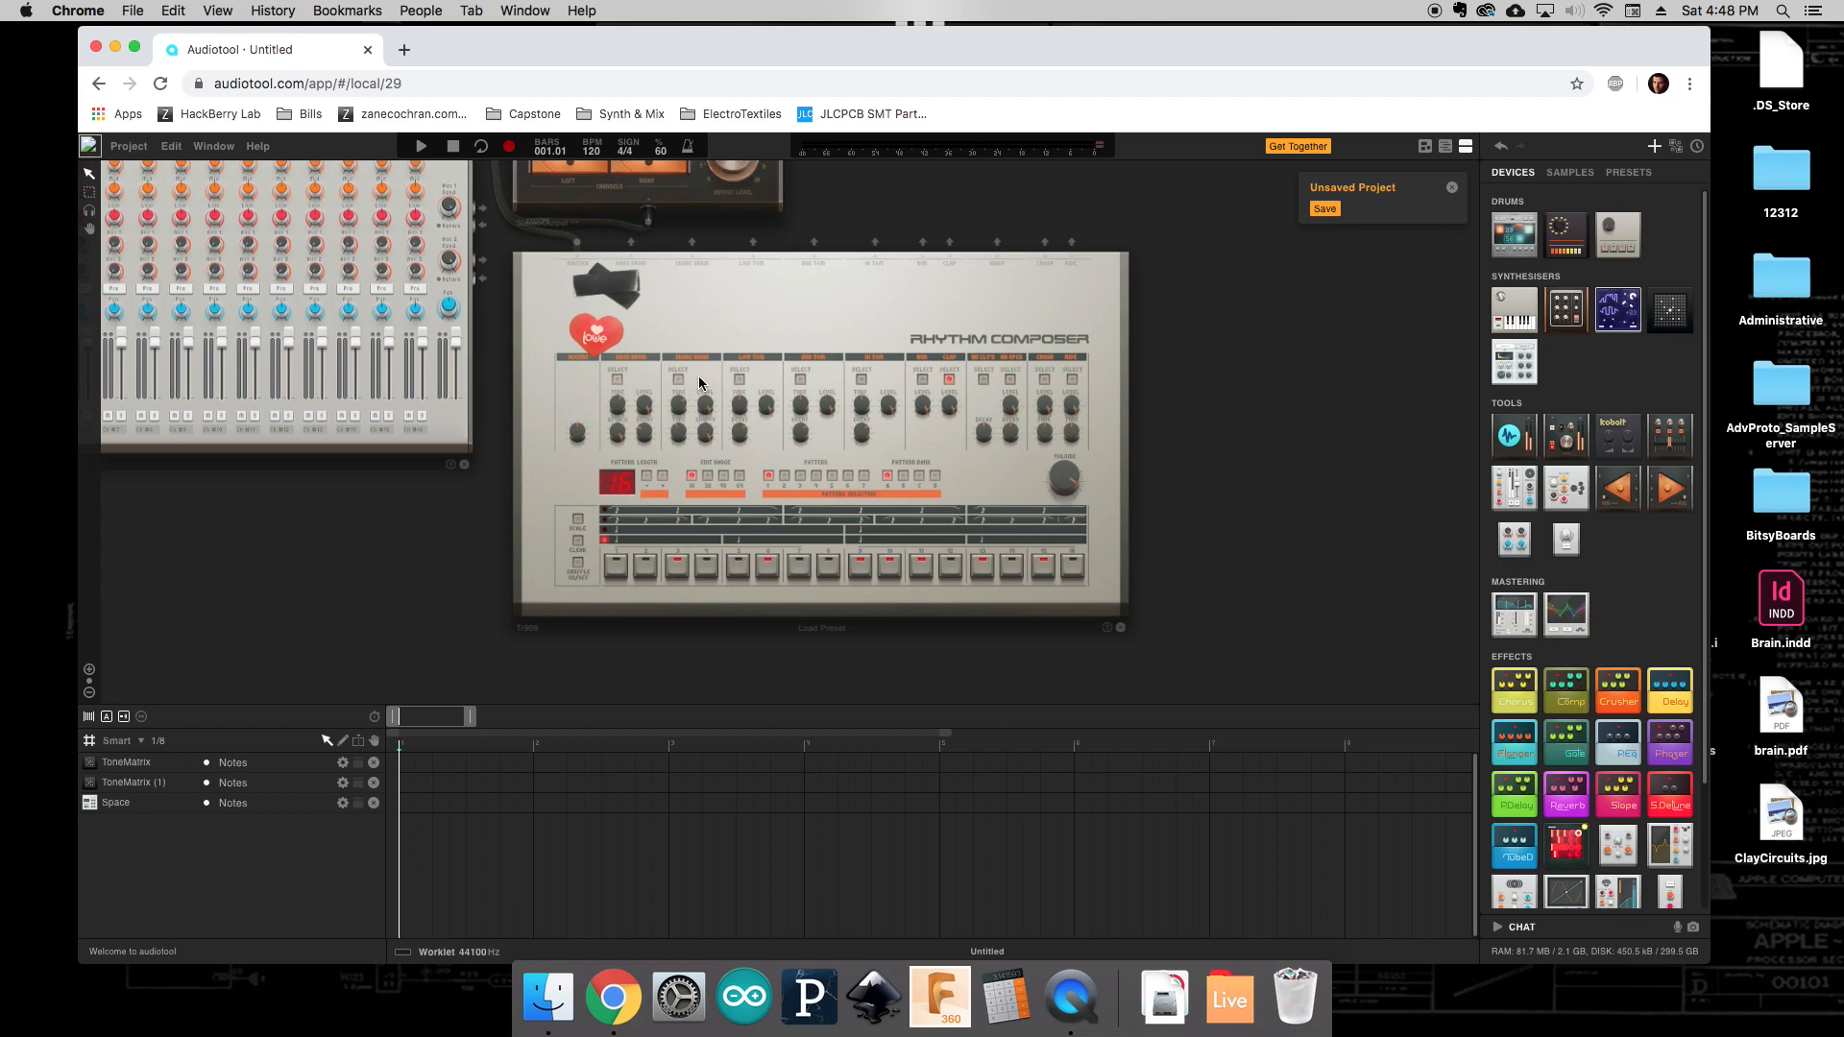
Program an open hi-hat pattern on the Rhythm Composer, including hits on steps 1, 4 and 5, and play it back briefly.
{"action": "left_click", "coordinate": [1011, 380]}
{"action": "left_click", "coordinate": [617, 568]}
{"action": "left_click", "coordinate": [709, 568]}
{"action": "left_click", "coordinate": [739, 568]}
{"action": "left_click", "coordinate": [421, 148]}
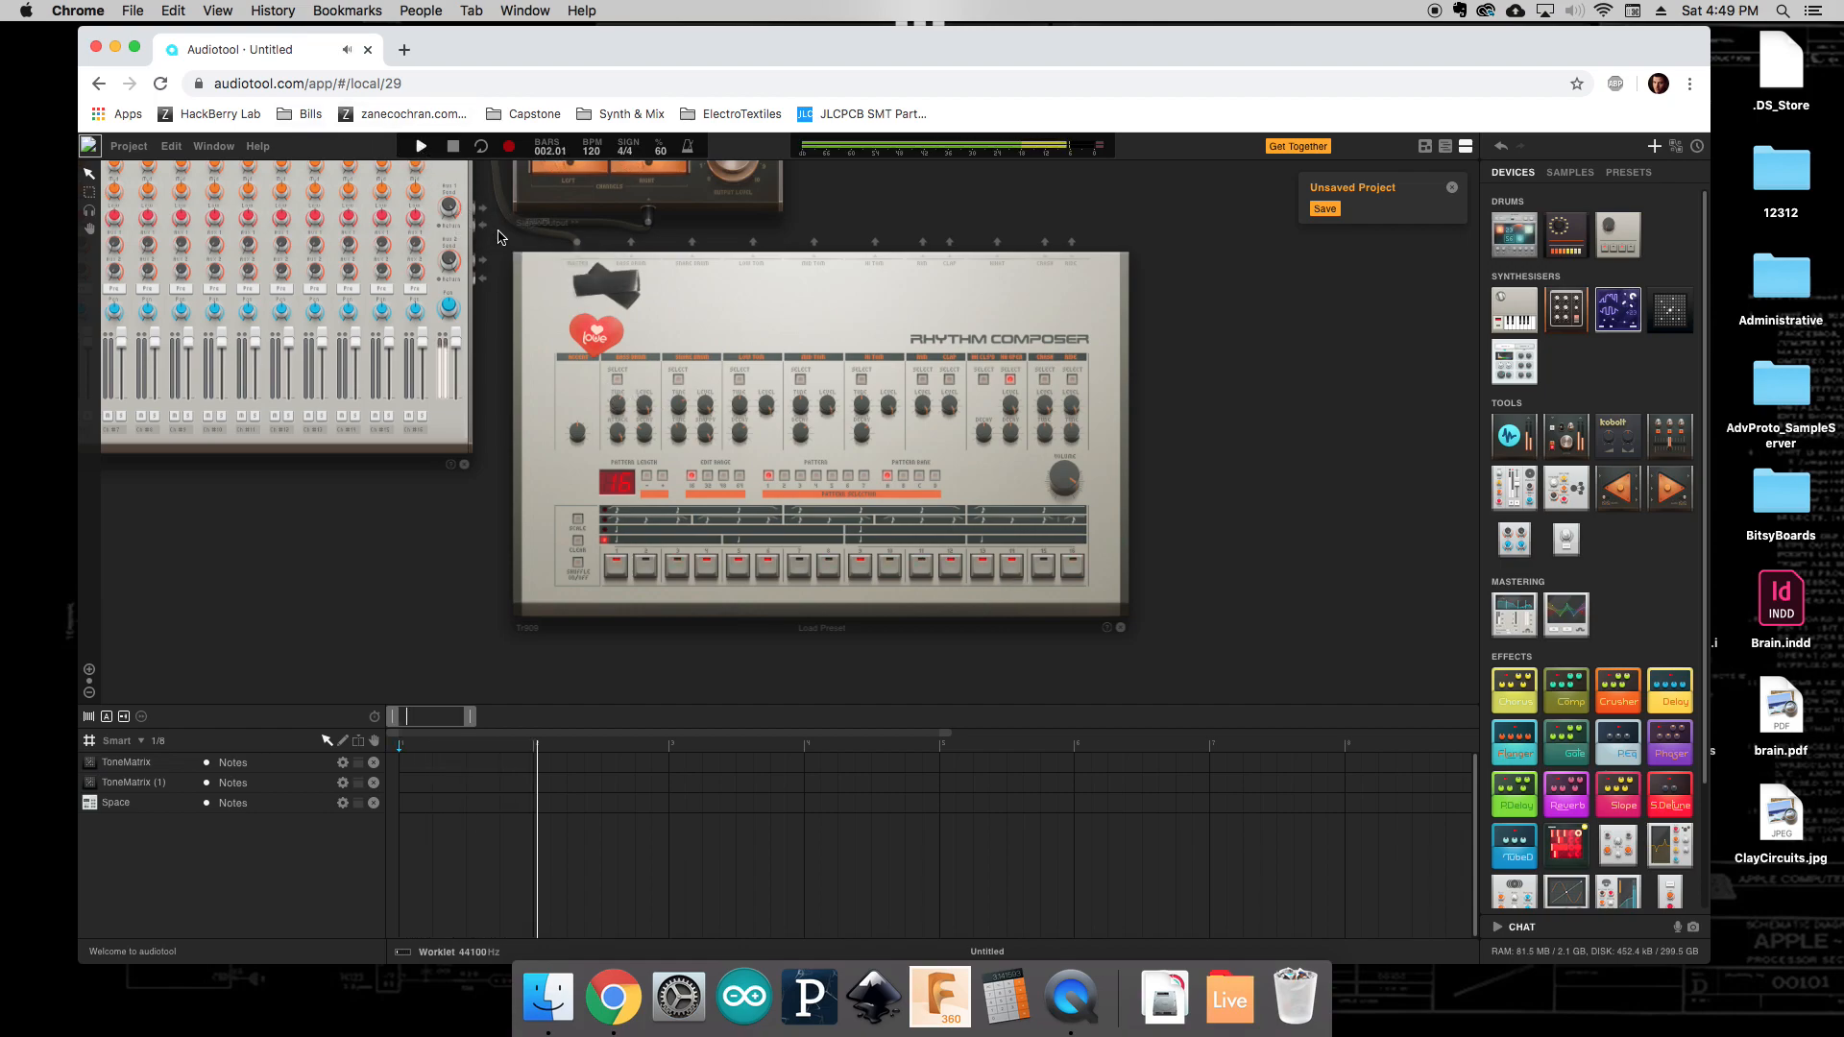
{"action": "left_click", "coordinate": [453, 148]}
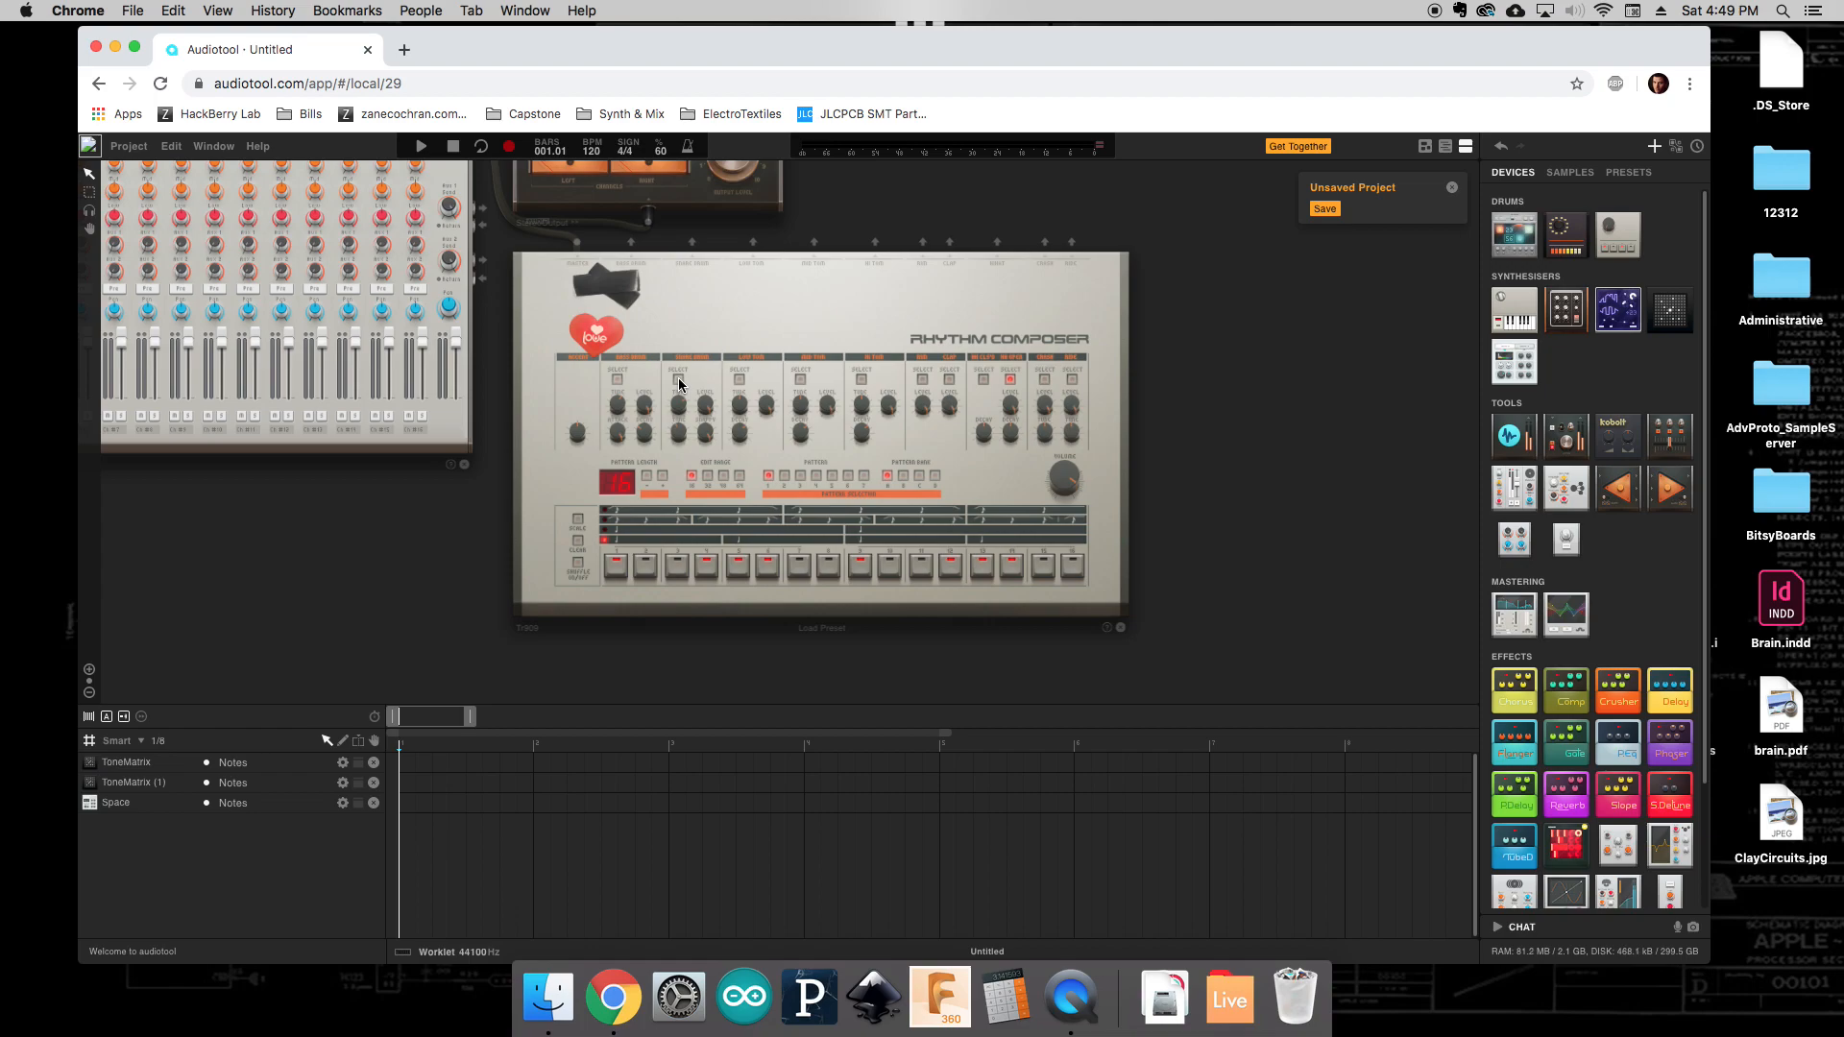
During playback, program a snare drum pattern on the Rhythm Composer, including hits on steps 3, 4 and 9, and stop playback.
{"action": "left_click", "coordinate": [678, 380]}
{"action": "left_click", "coordinate": [421, 148]}
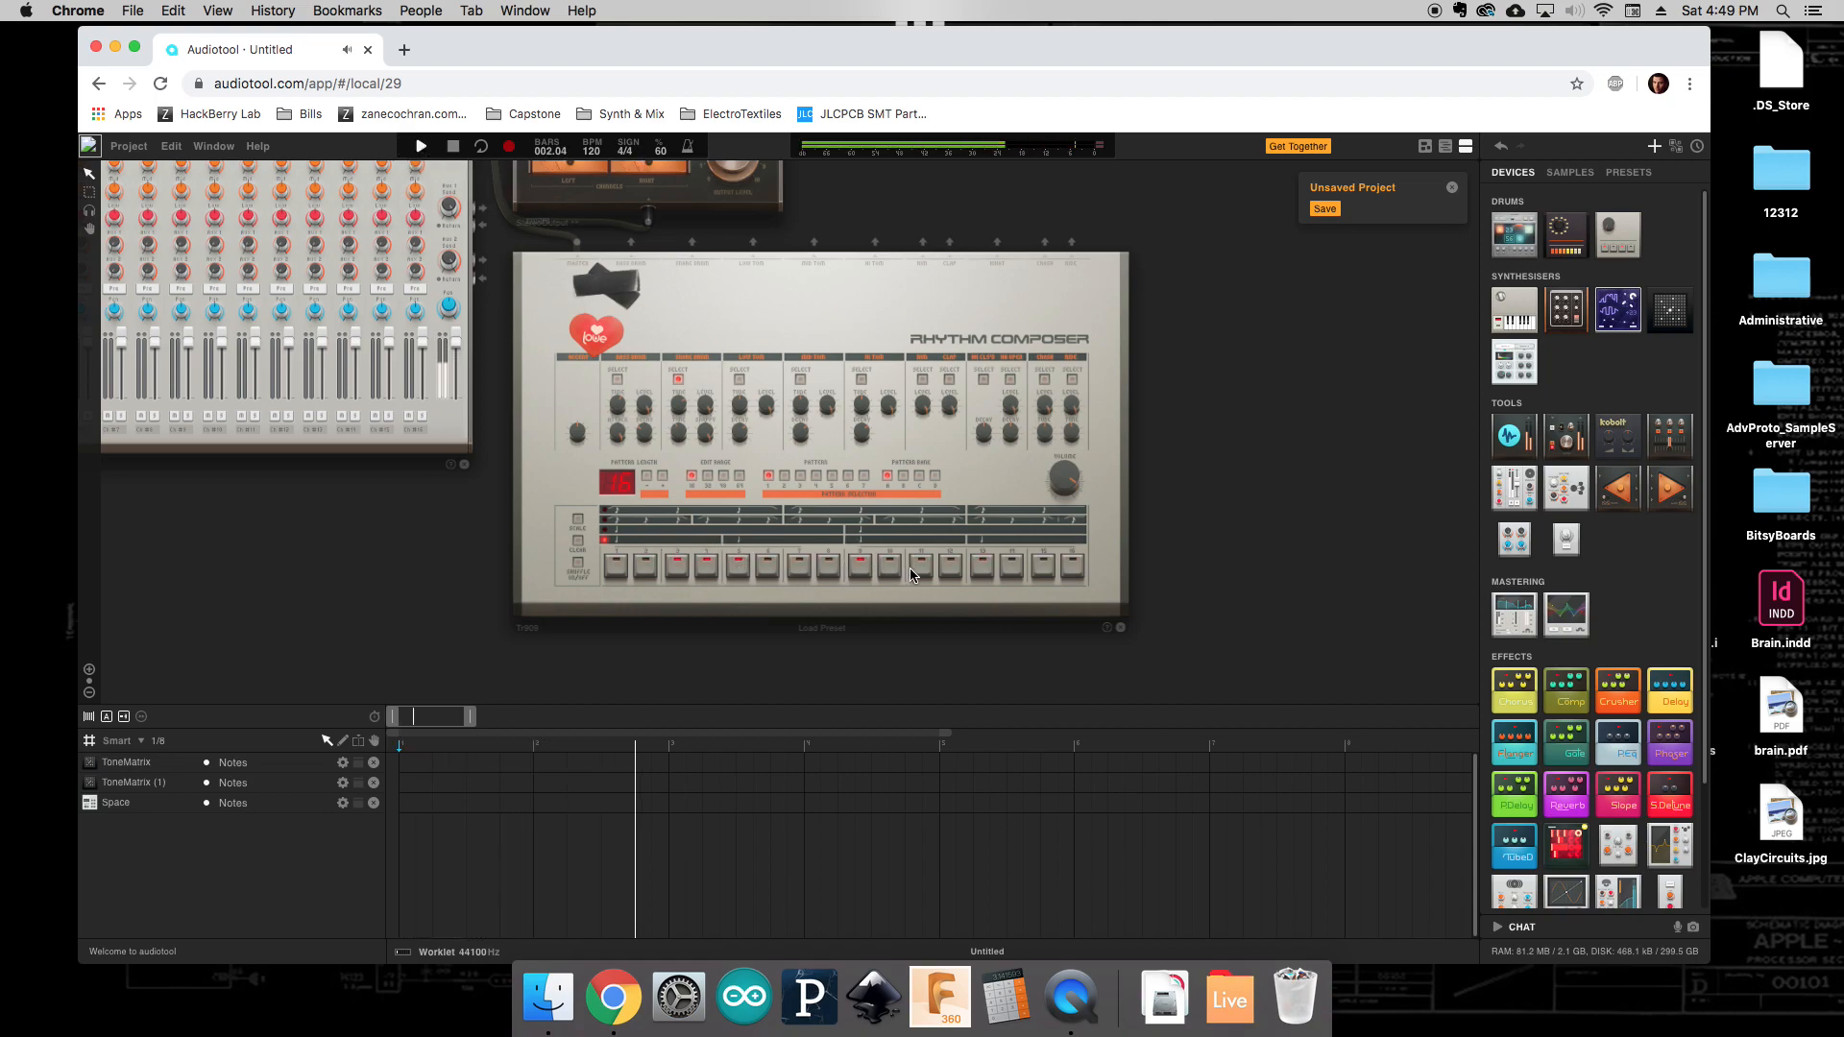
{"action": "left_click", "coordinate": [973, 573]}
{"action": "left_click", "coordinate": [1037, 574]}
{"action": "left_click", "coordinate": [453, 150]}
Raise the faders of mixer channels 1 and 2 to bring back both ToneMatrix patterns, and briefly play the full mix.
{"action": "left_click_drag", "start_coordinate": [472, 545], "coordinate": [510, 564]}
{"action": "scroll", "coordinate": [510, 564], "scroll_direction": "down", "scroll_amount": 3}
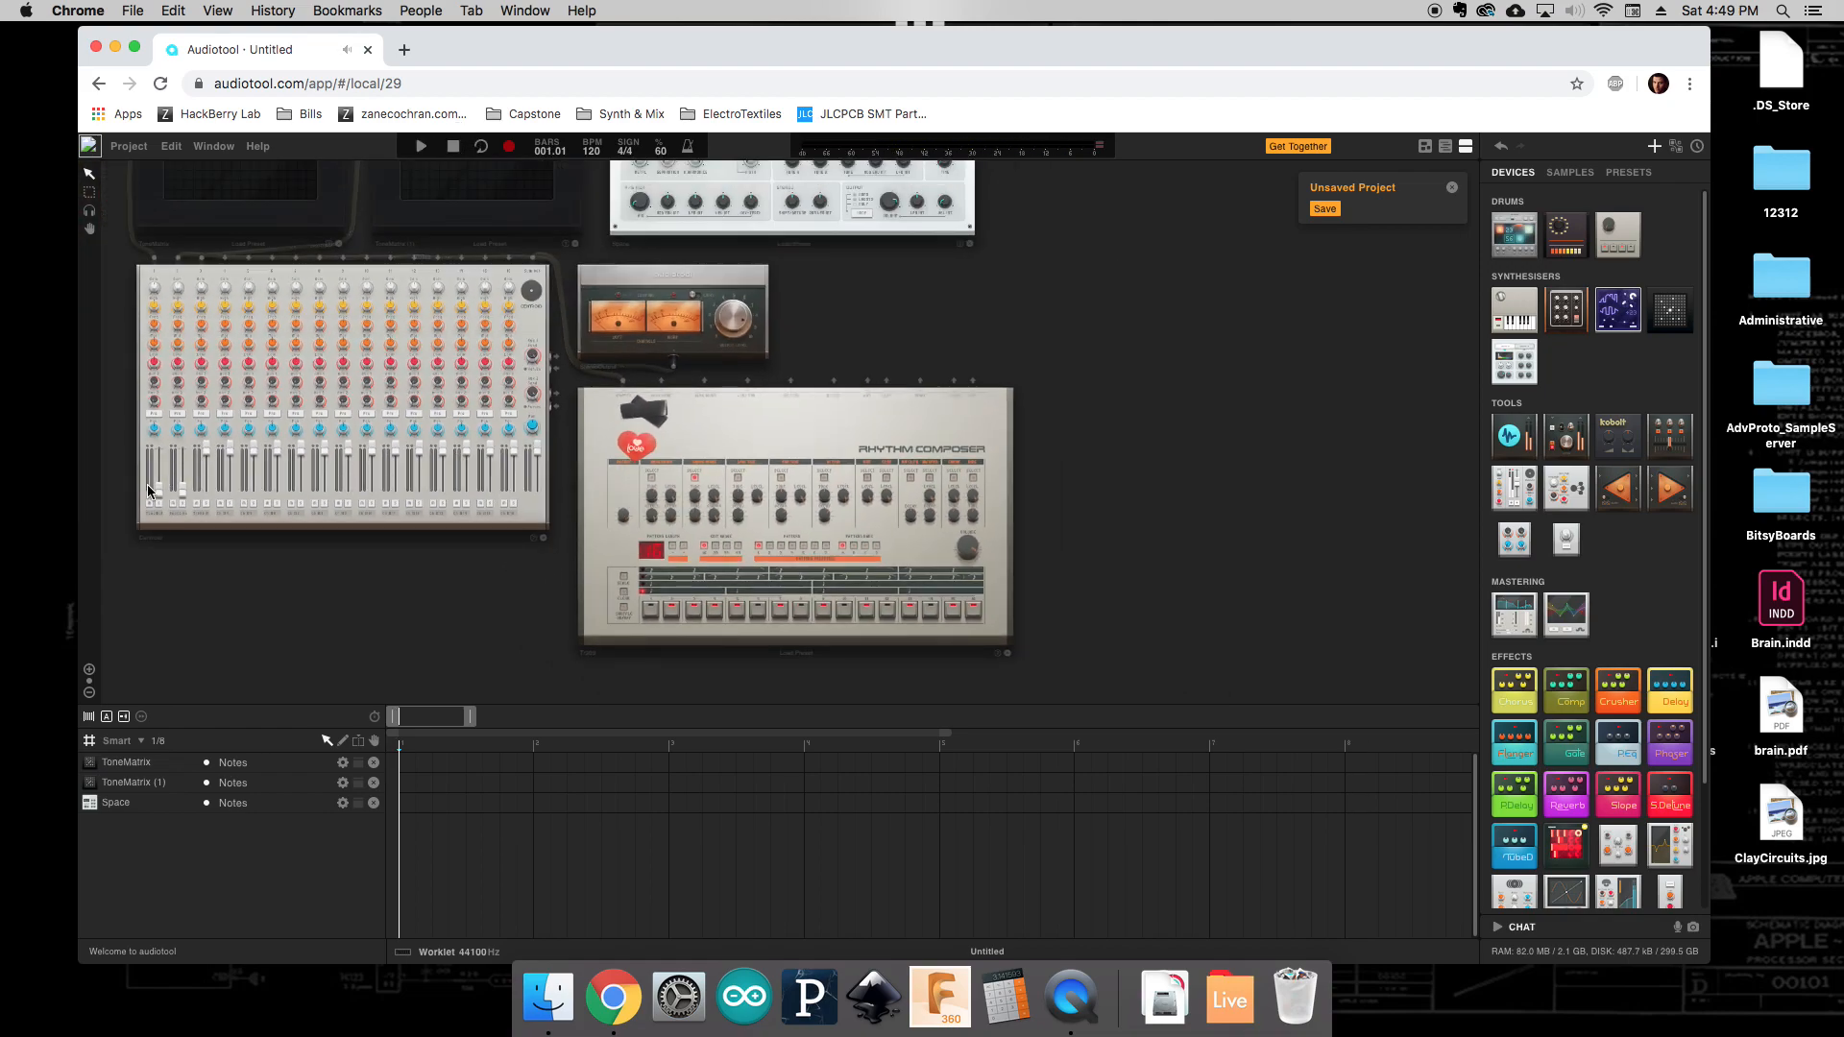
{"action": "left_click_drag", "start_coordinate": [159, 490], "coordinate": [156, 416]}
{"action": "left_click_drag", "start_coordinate": [182, 491], "coordinate": [186, 424]}
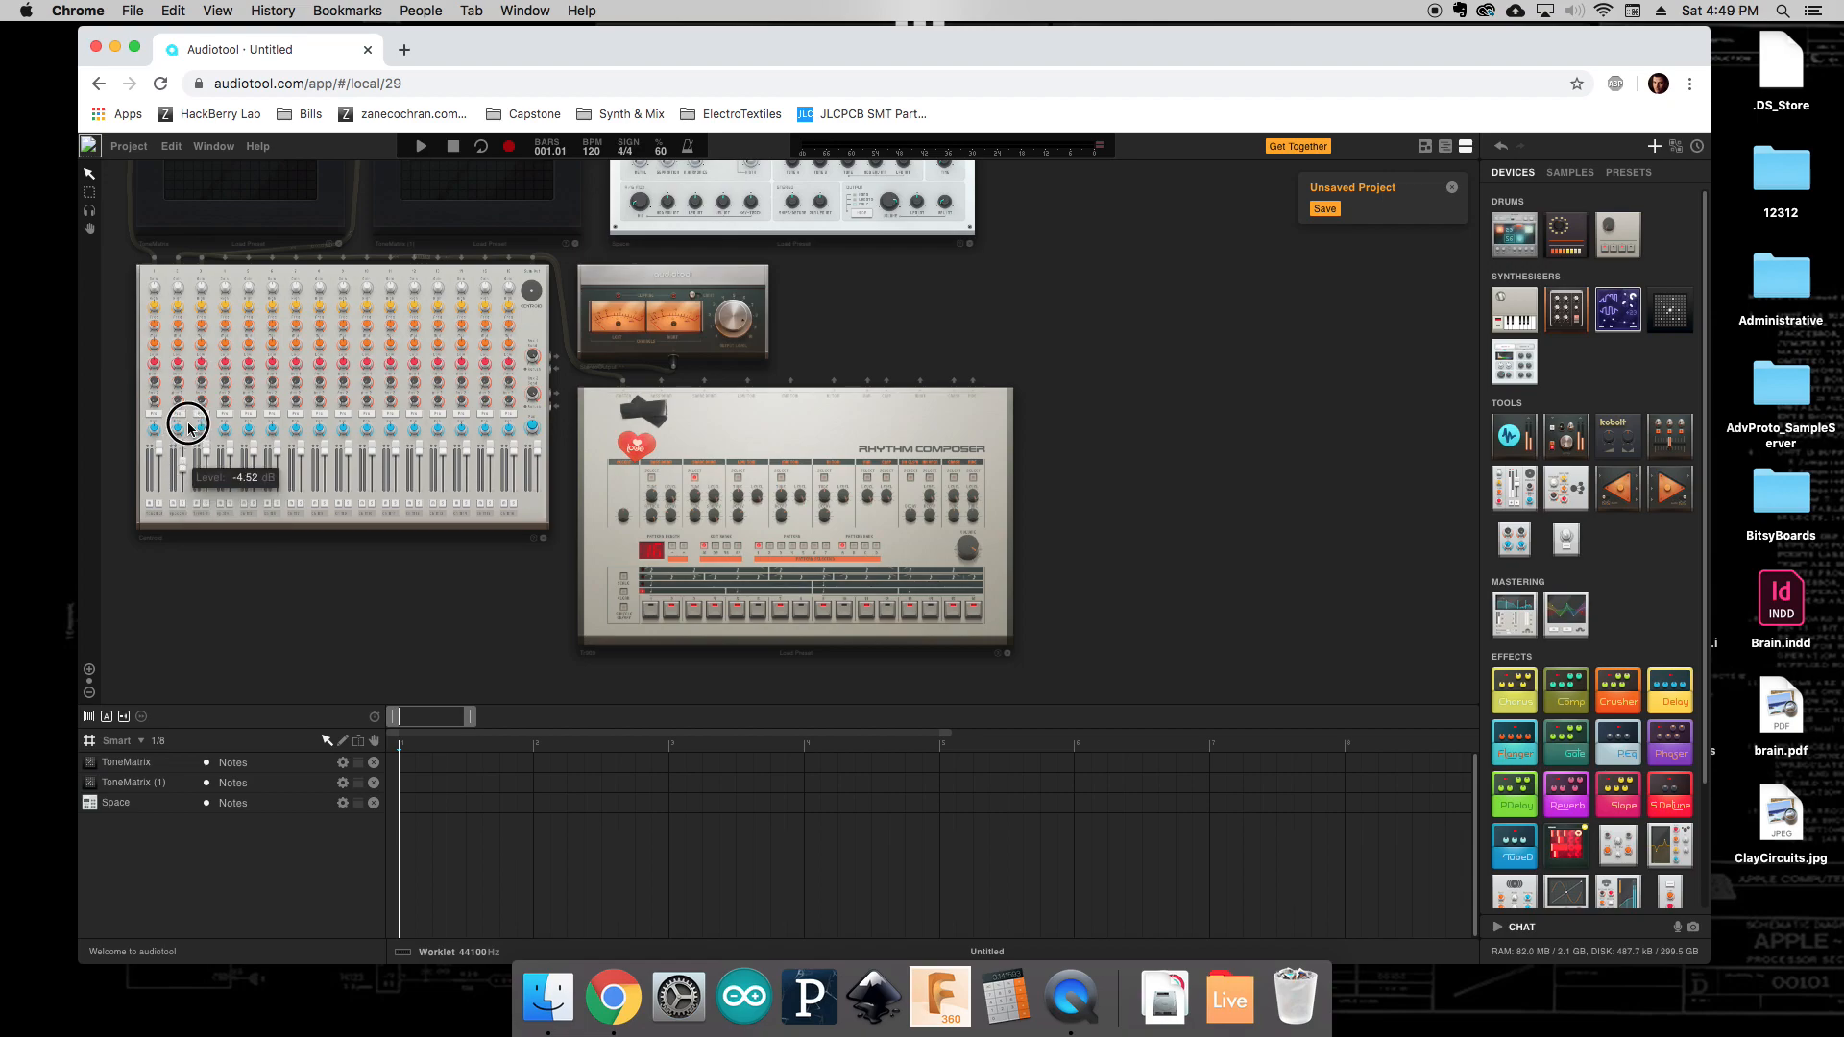
{"action": "scroll", "coordinate": [499, 604], "scroll_direction": "down", "scroll_amount": 2}
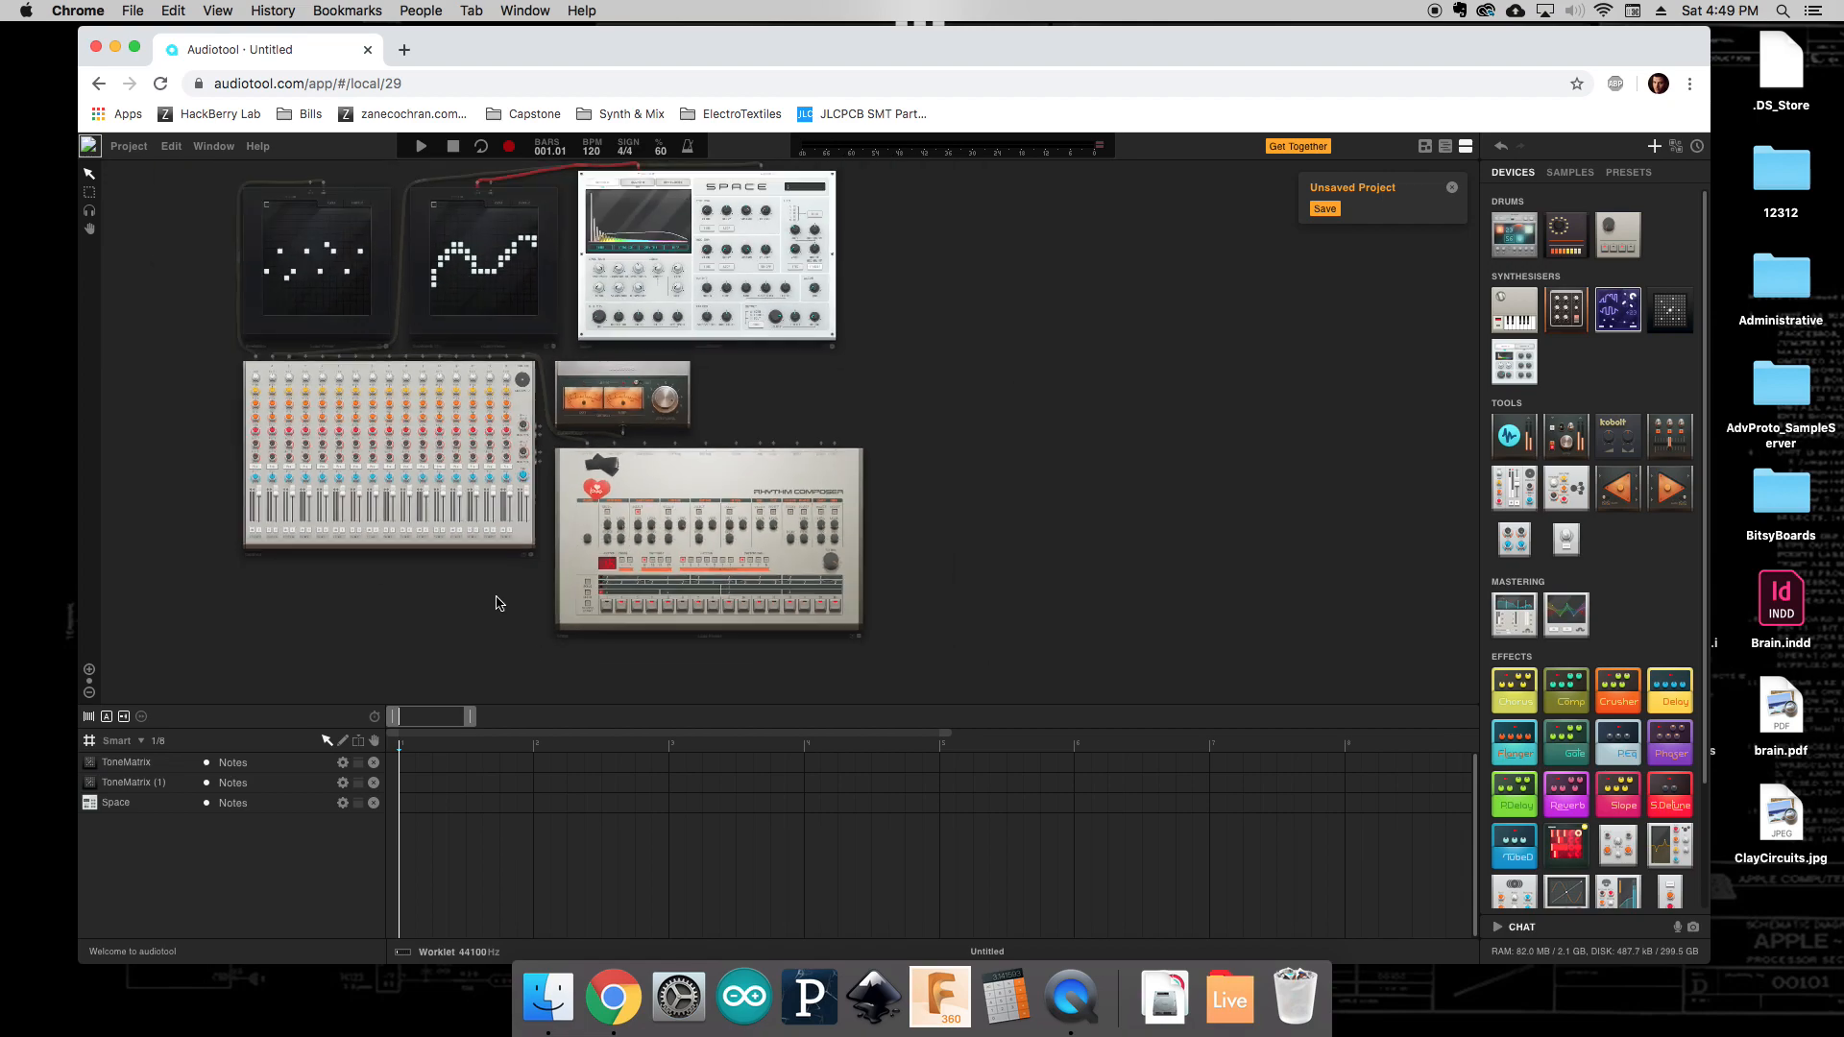
{"action": "left_click_drag", "start_coordinate": [514, 619], "coordinate": [552, 663]}
{"action": "left_click", "coordinate": [421, 146]}
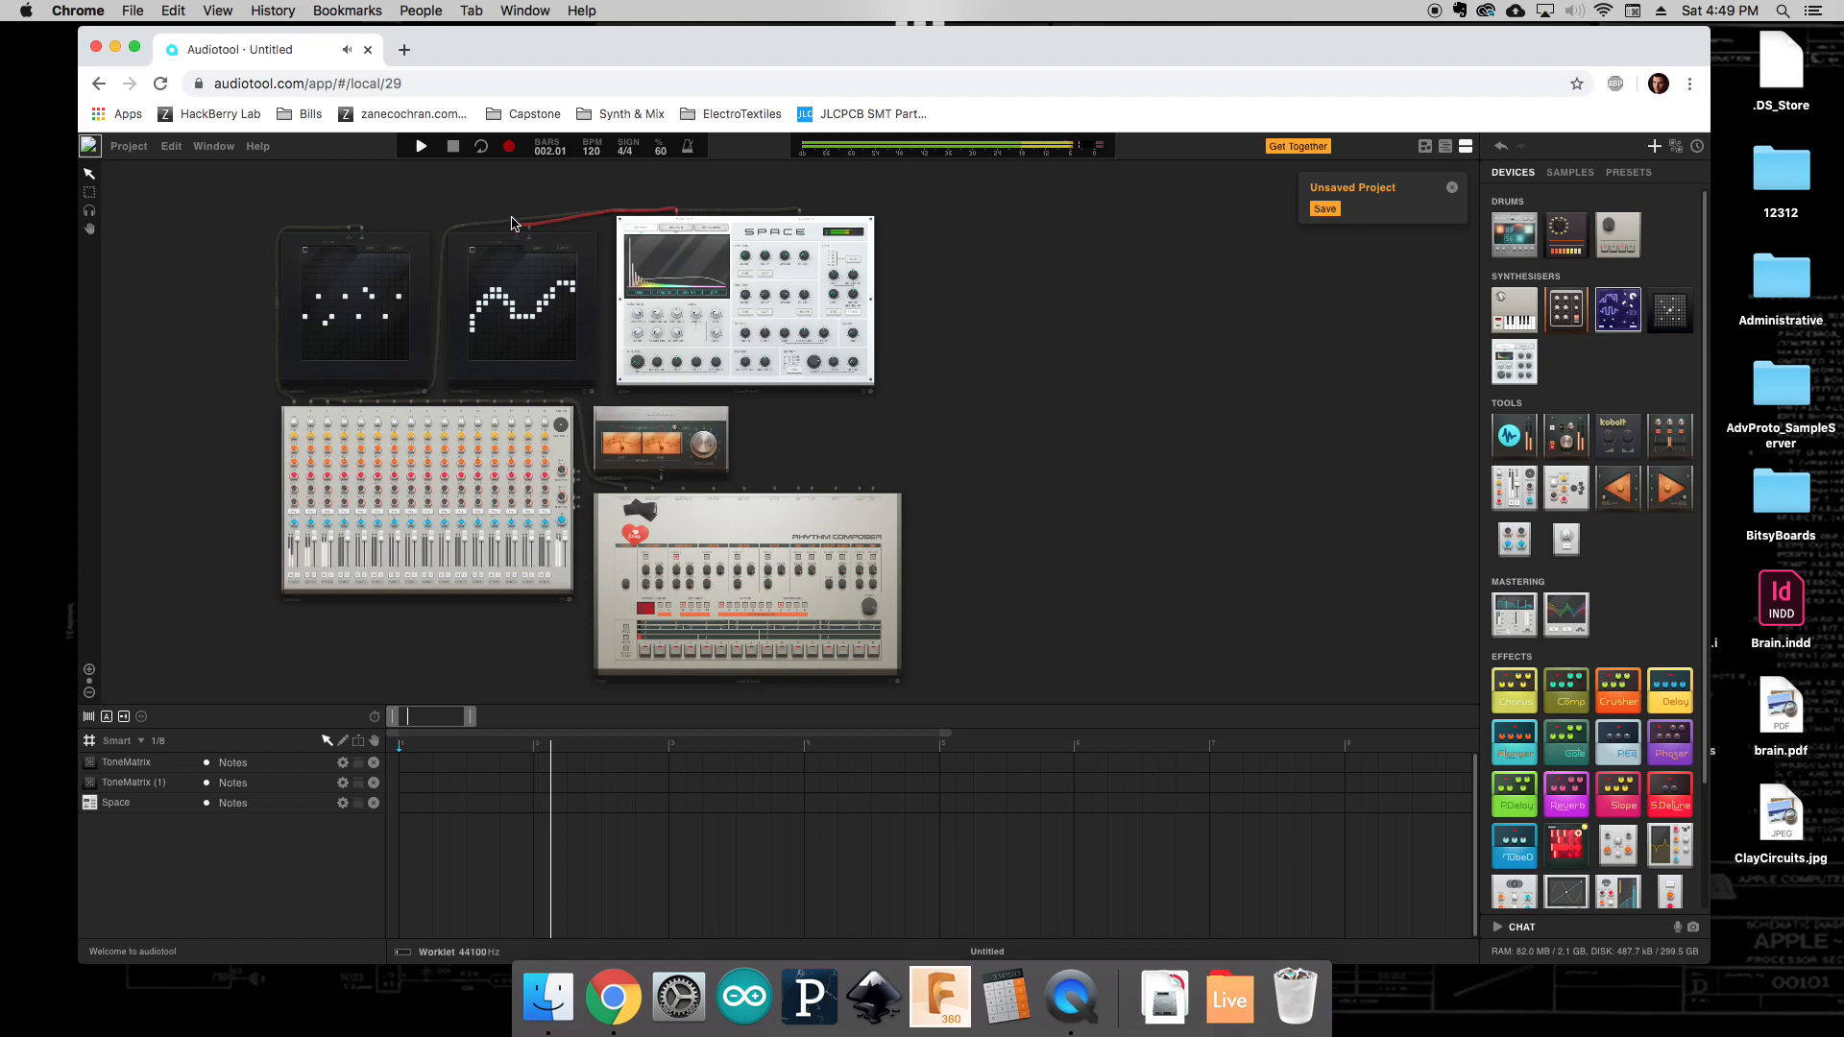
{"action": "left_click", "coordinate": [453, 147]}
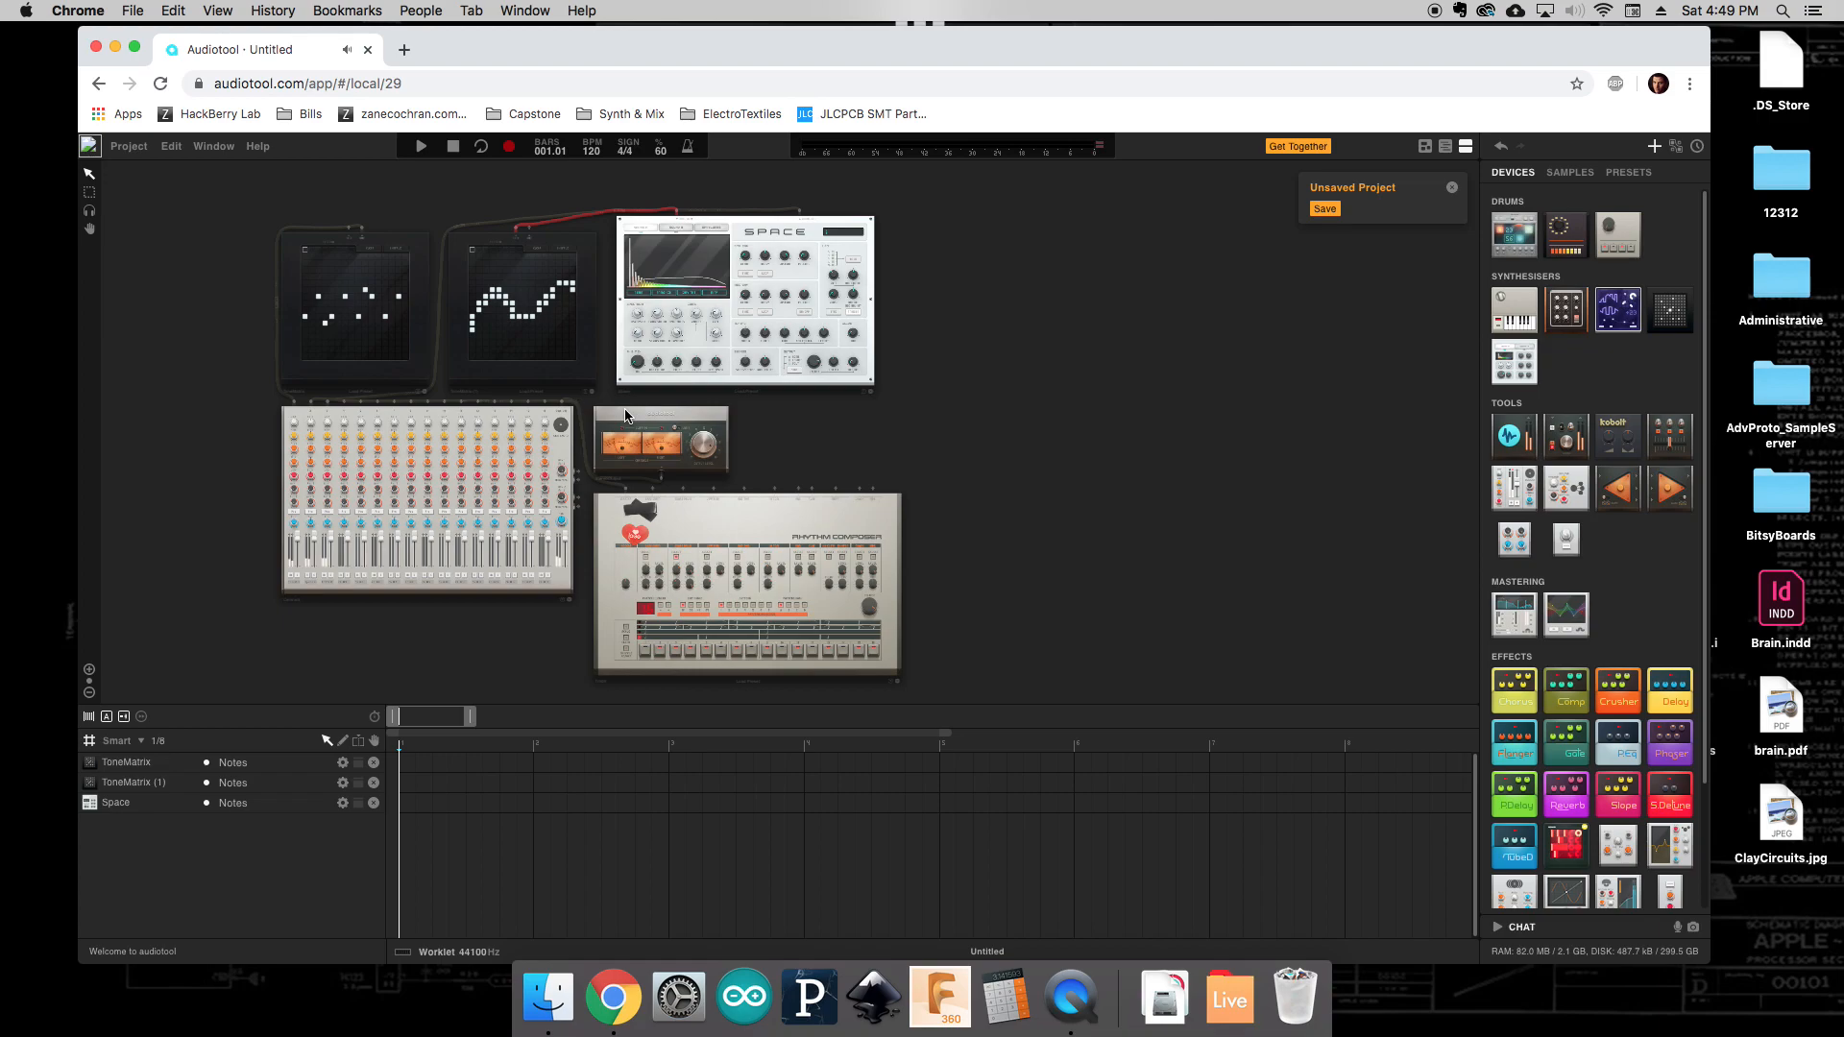
Browse the sample library, preview the cct_a_lowsubboom sample and return to the device list.
{"action": "scroll", "coordinate": [318, 622], "scroll_direction": "up", "scroll_amount": 3}
{"action": "scroll", "coordinate": [320, 620], "scroll_direction": "down", "scroll_amount": 2}
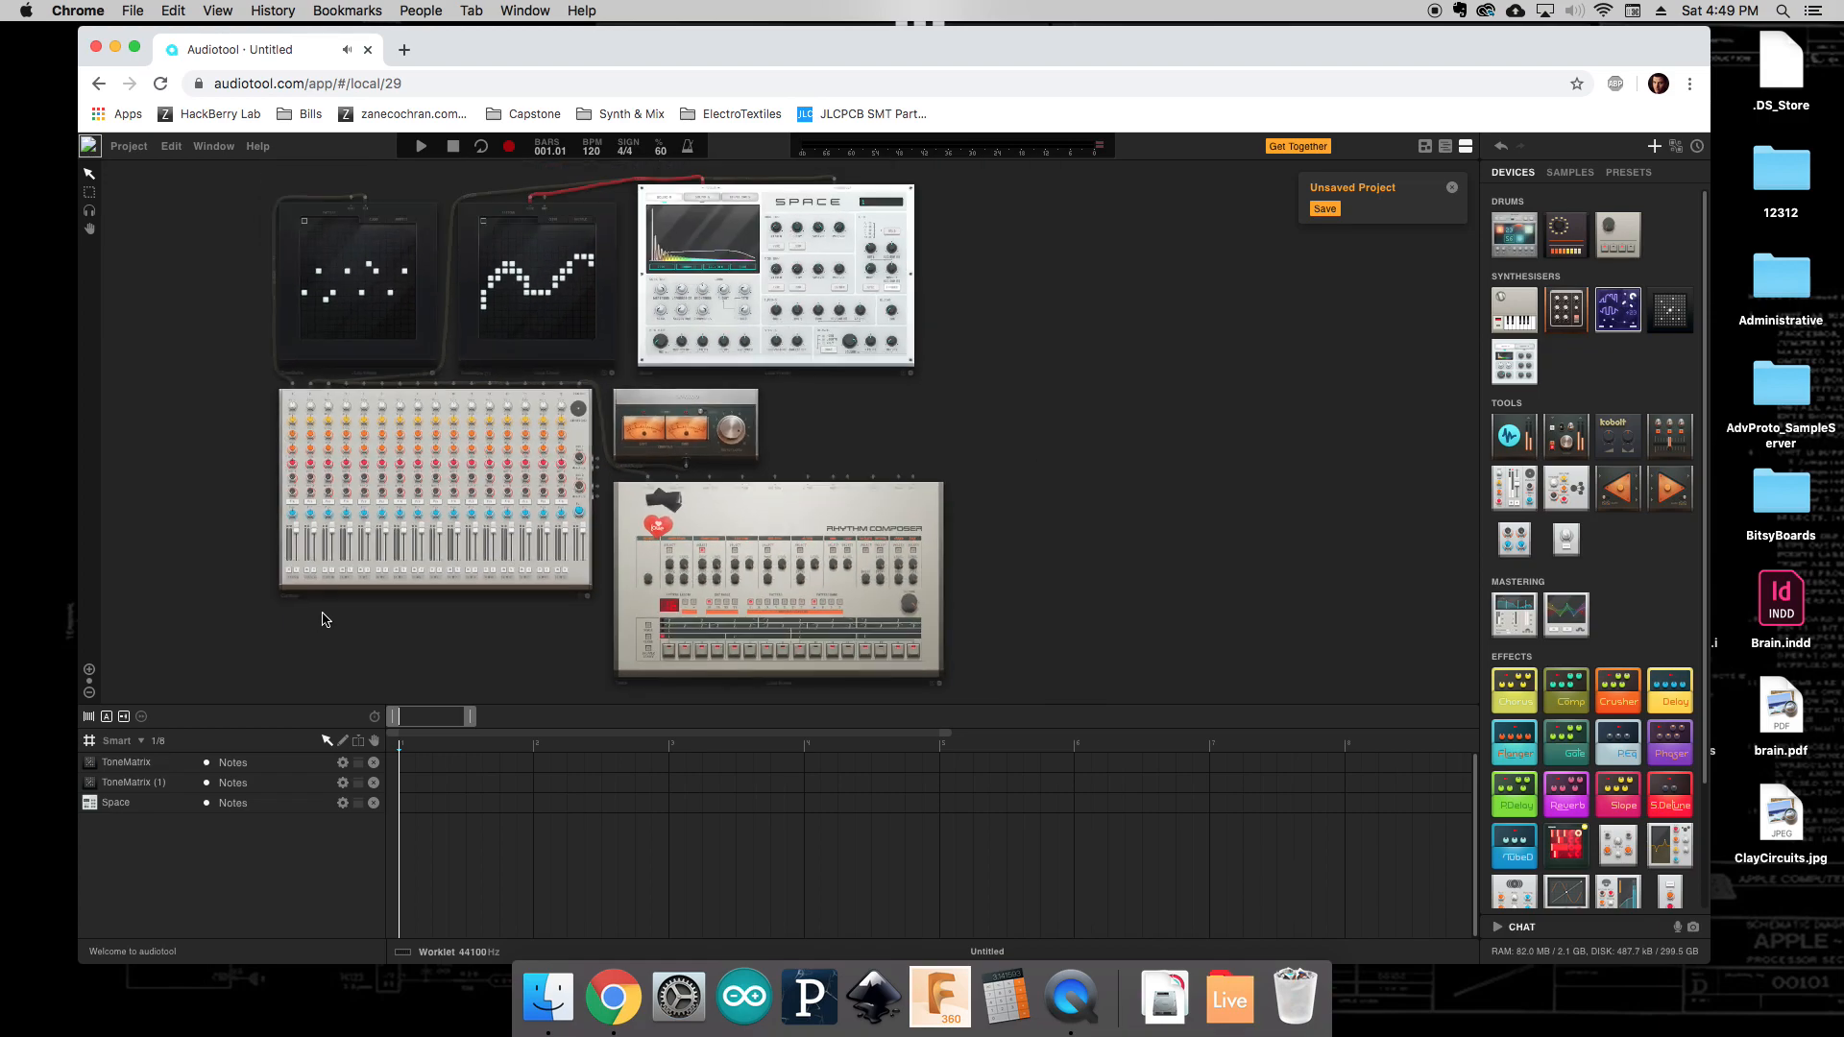
{"action": "left_click", "coordinate": [222, 394]}
{"action": "left_click", "coordinate": [1570, 173]}
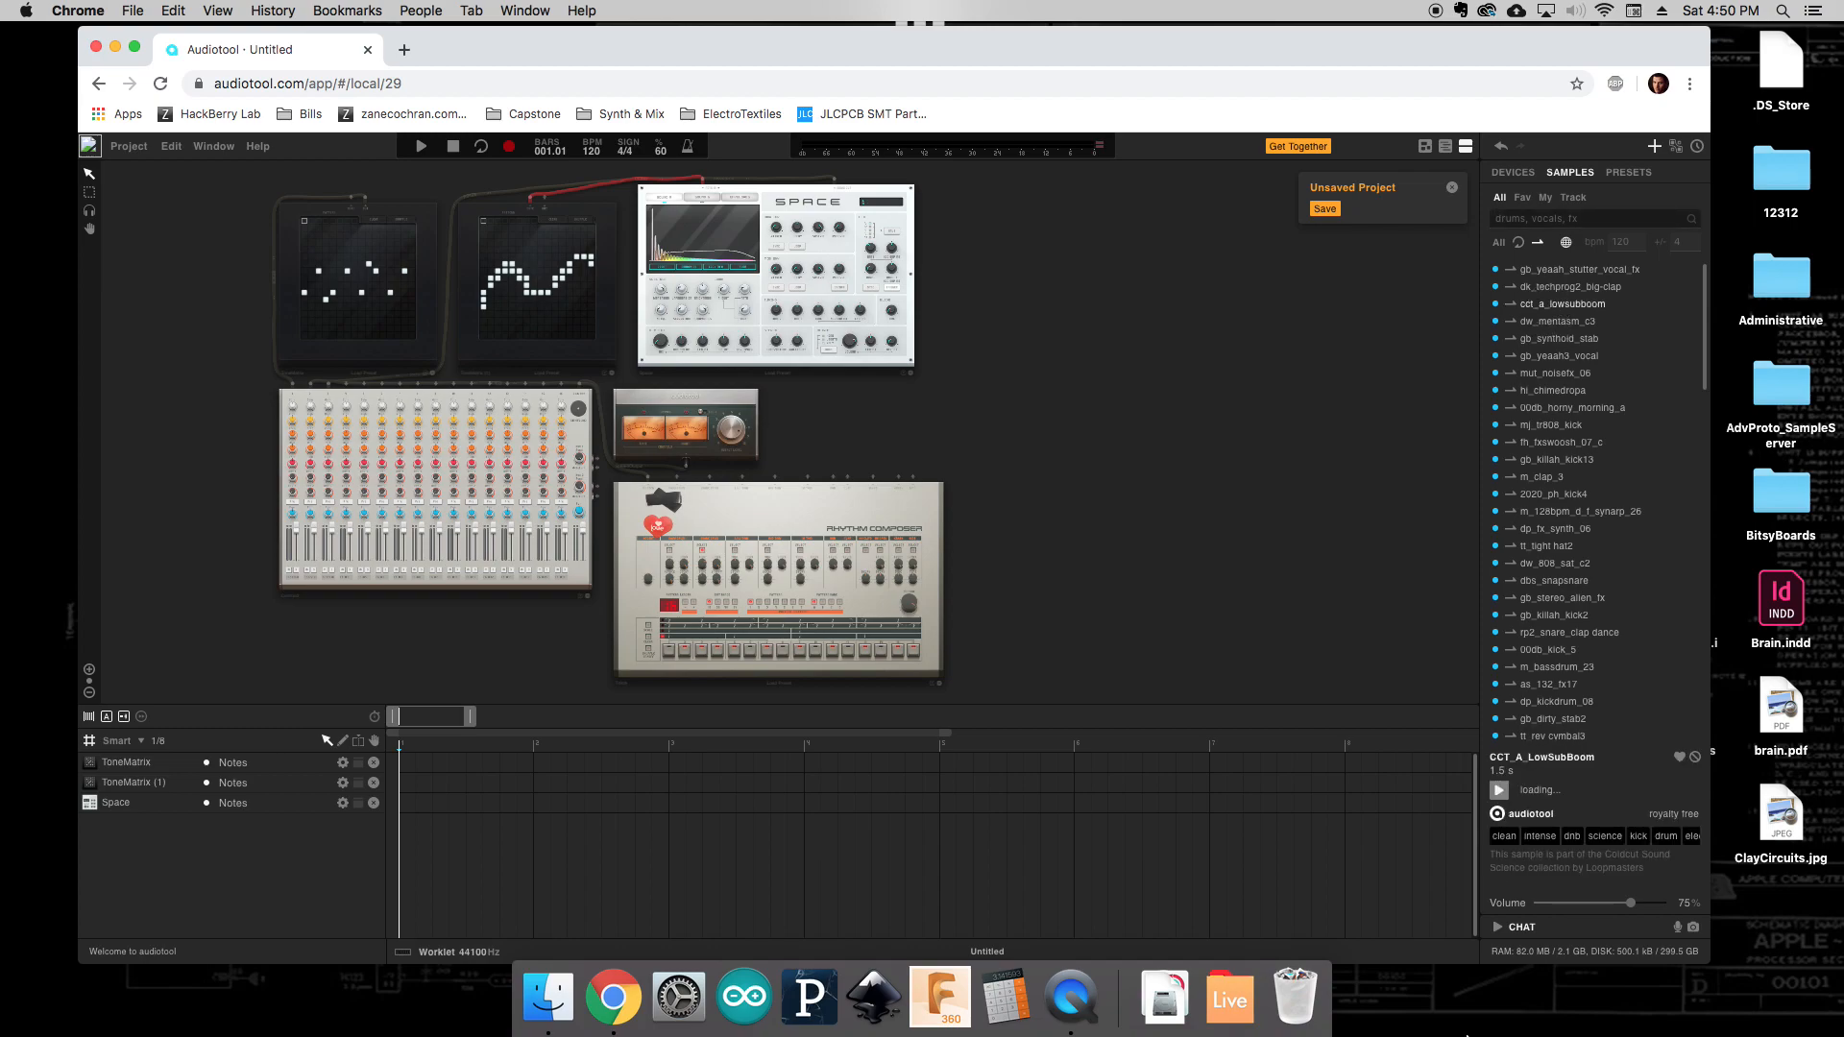
{"action": "left_click", "coordinate": [1499, 791]}
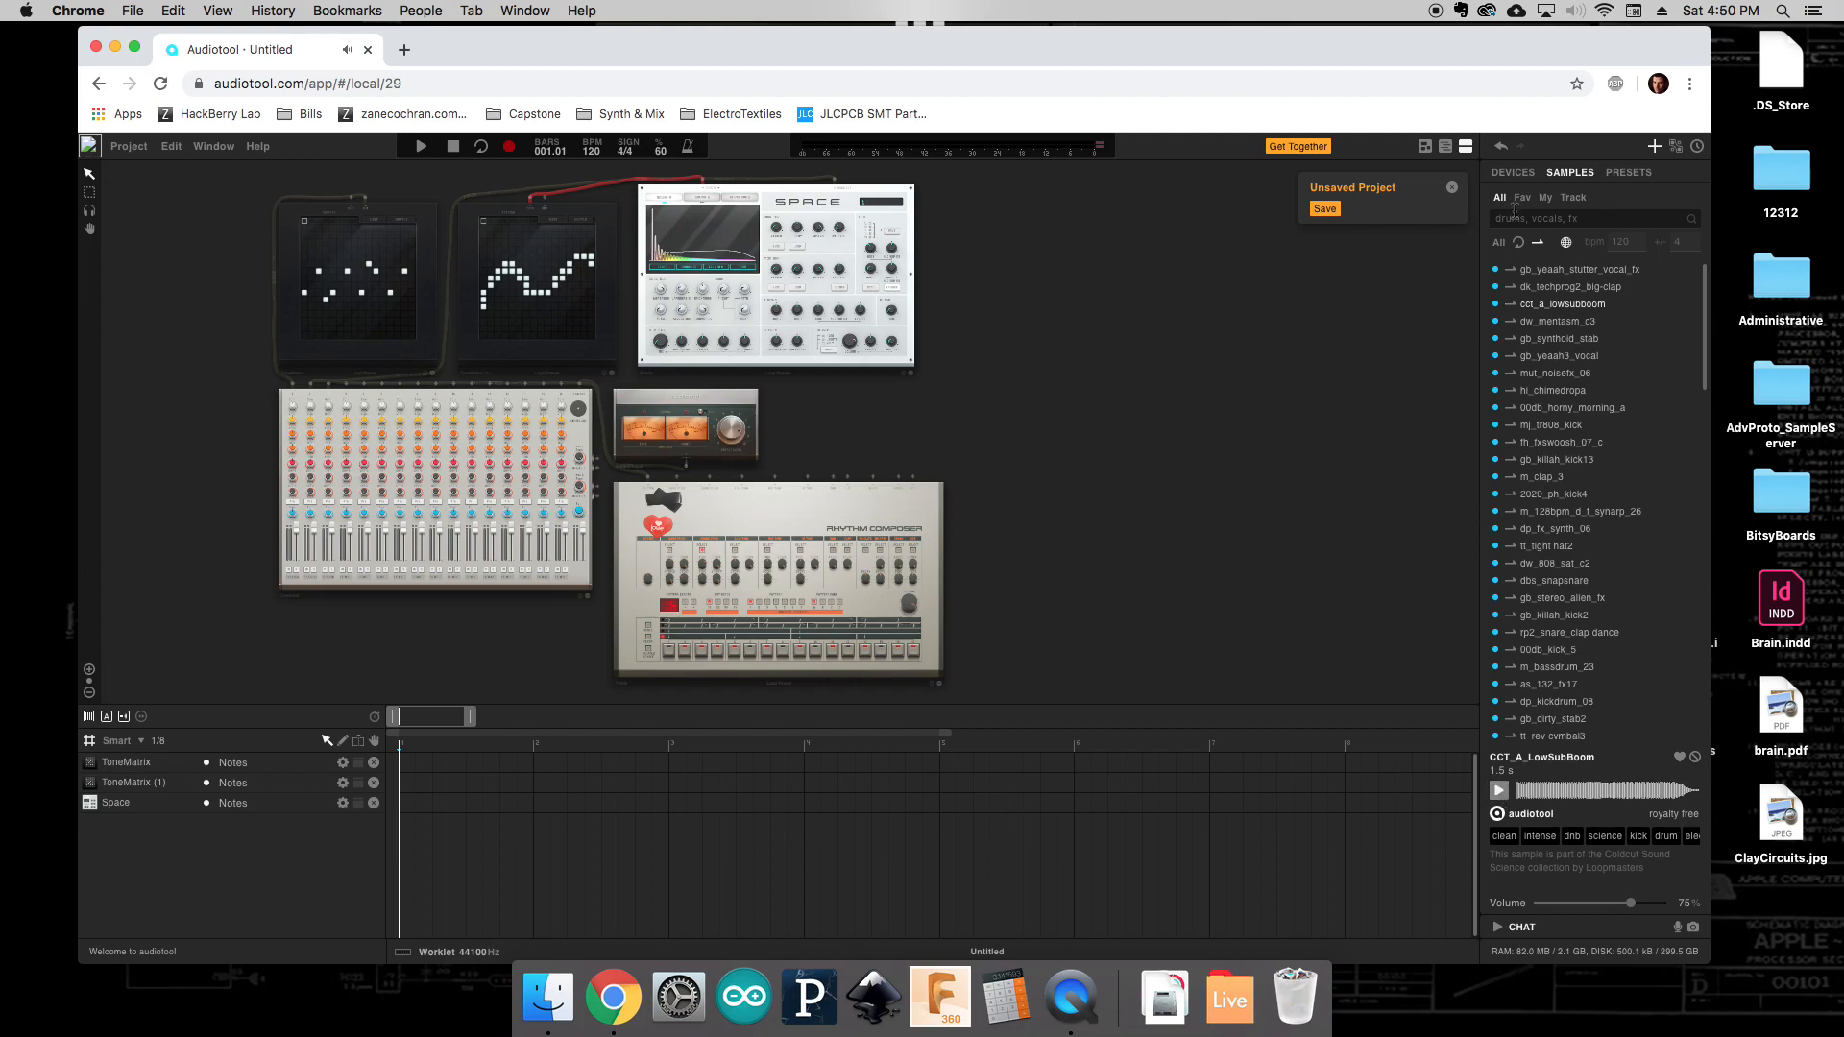
{"action": "left_click", "coordinate": [1513, 172]}
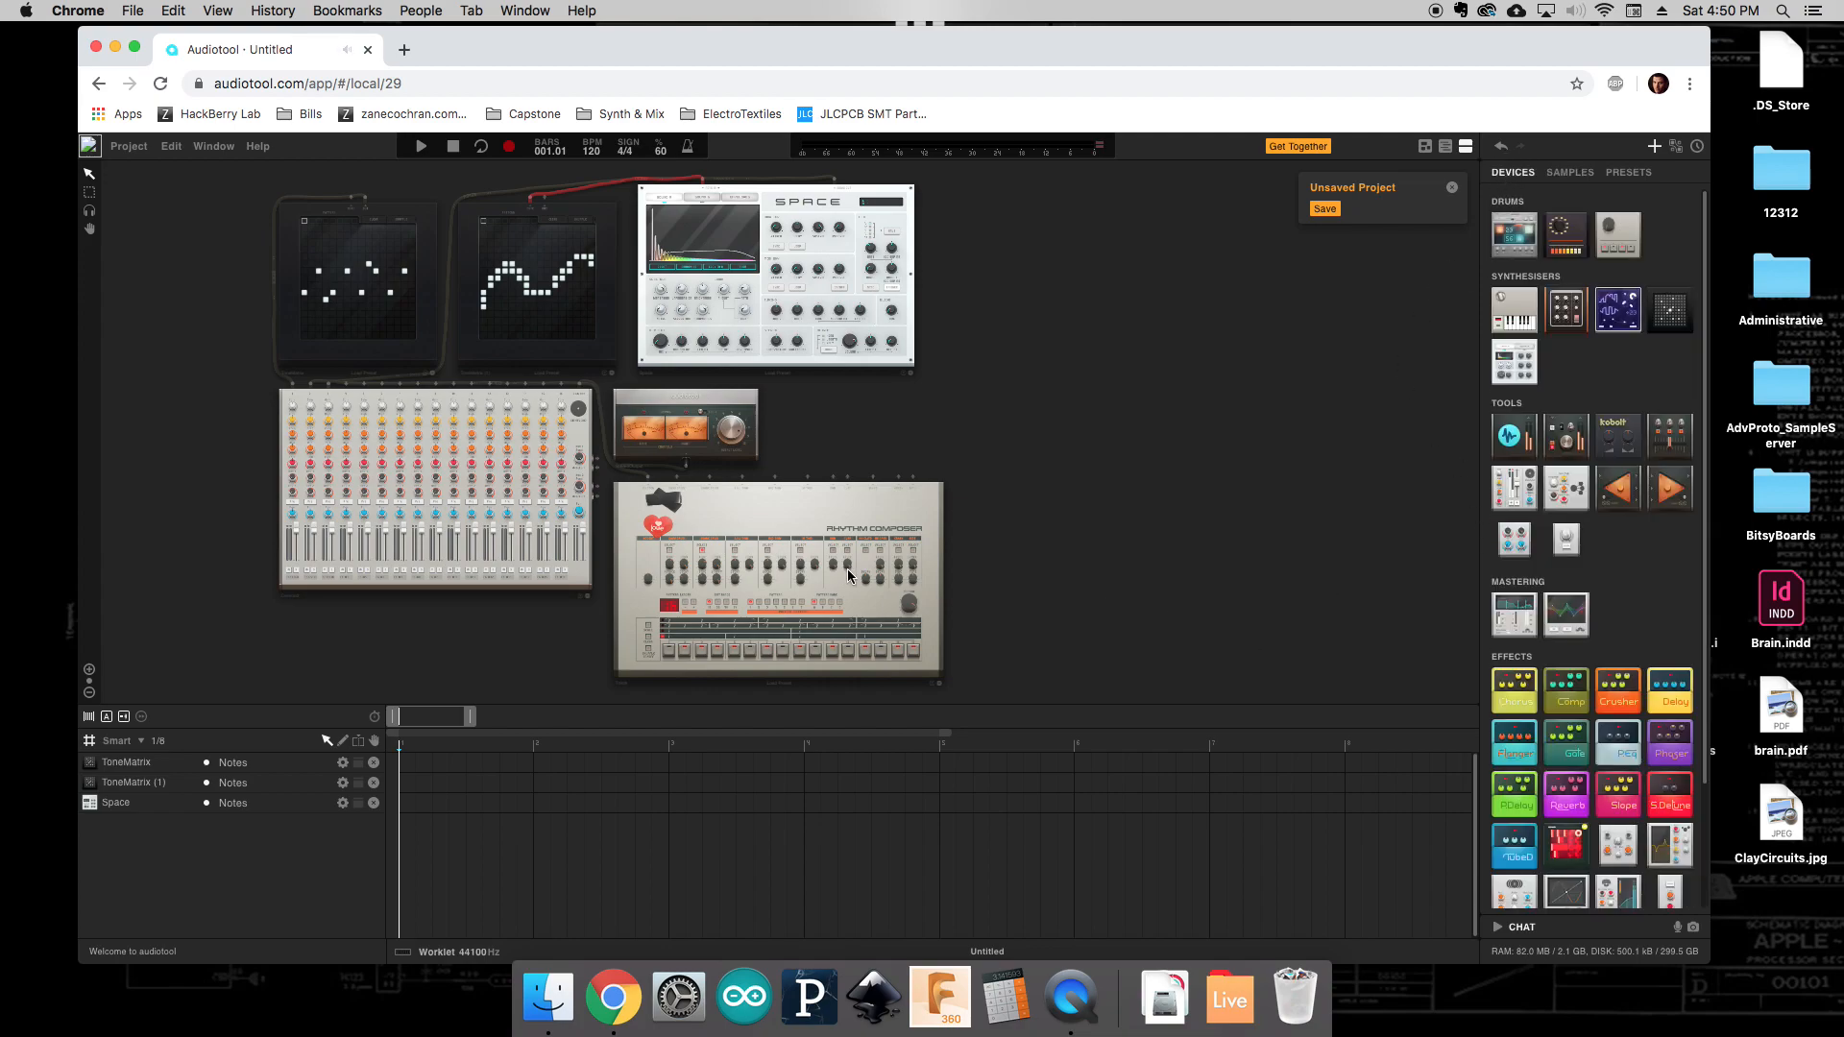
Open hairless-midiserial, move its window clear and check that the serial port is /dev/cu.wchusbserialfd1320.
{"action": "mouse_move", "coordinate": [849, 572]}
{"action": "scroll", "coordinate": [716, 459], "scroll_direction": "up", "scroll_amount": 5}
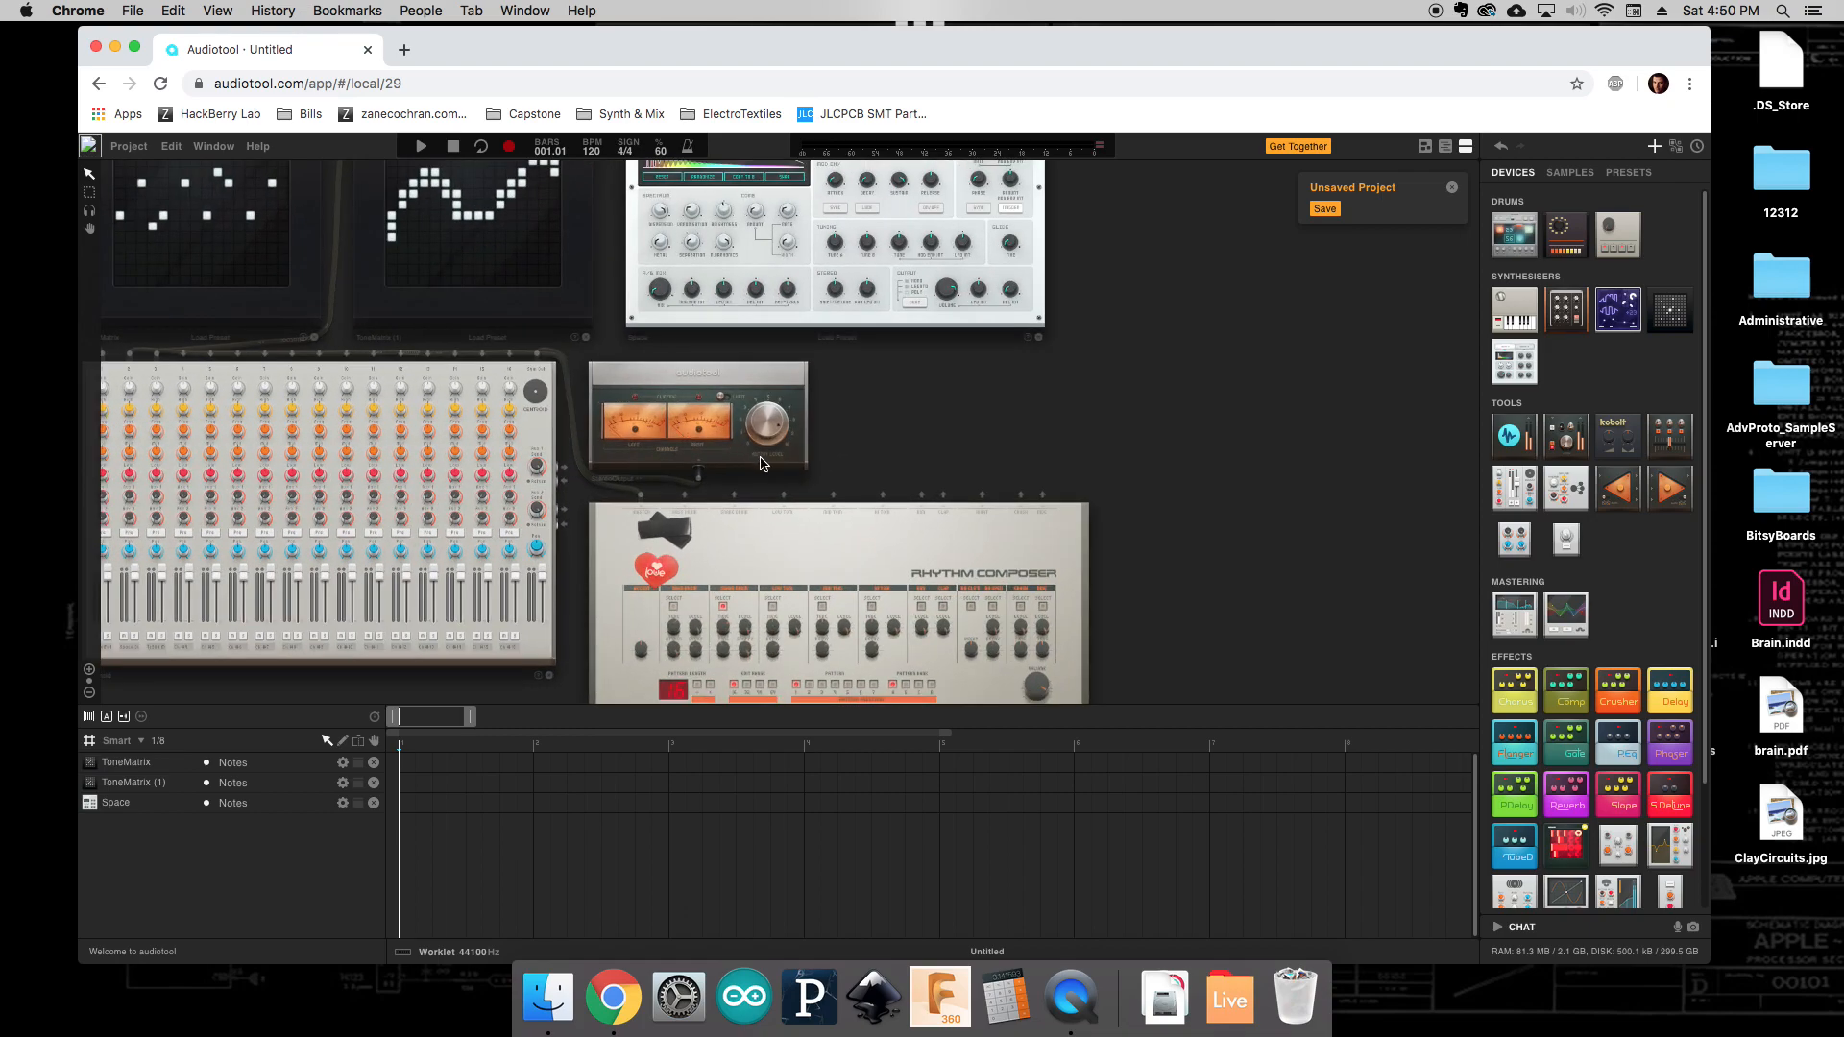
{"action": "mouse_move", "coordinate": [820, 428]}
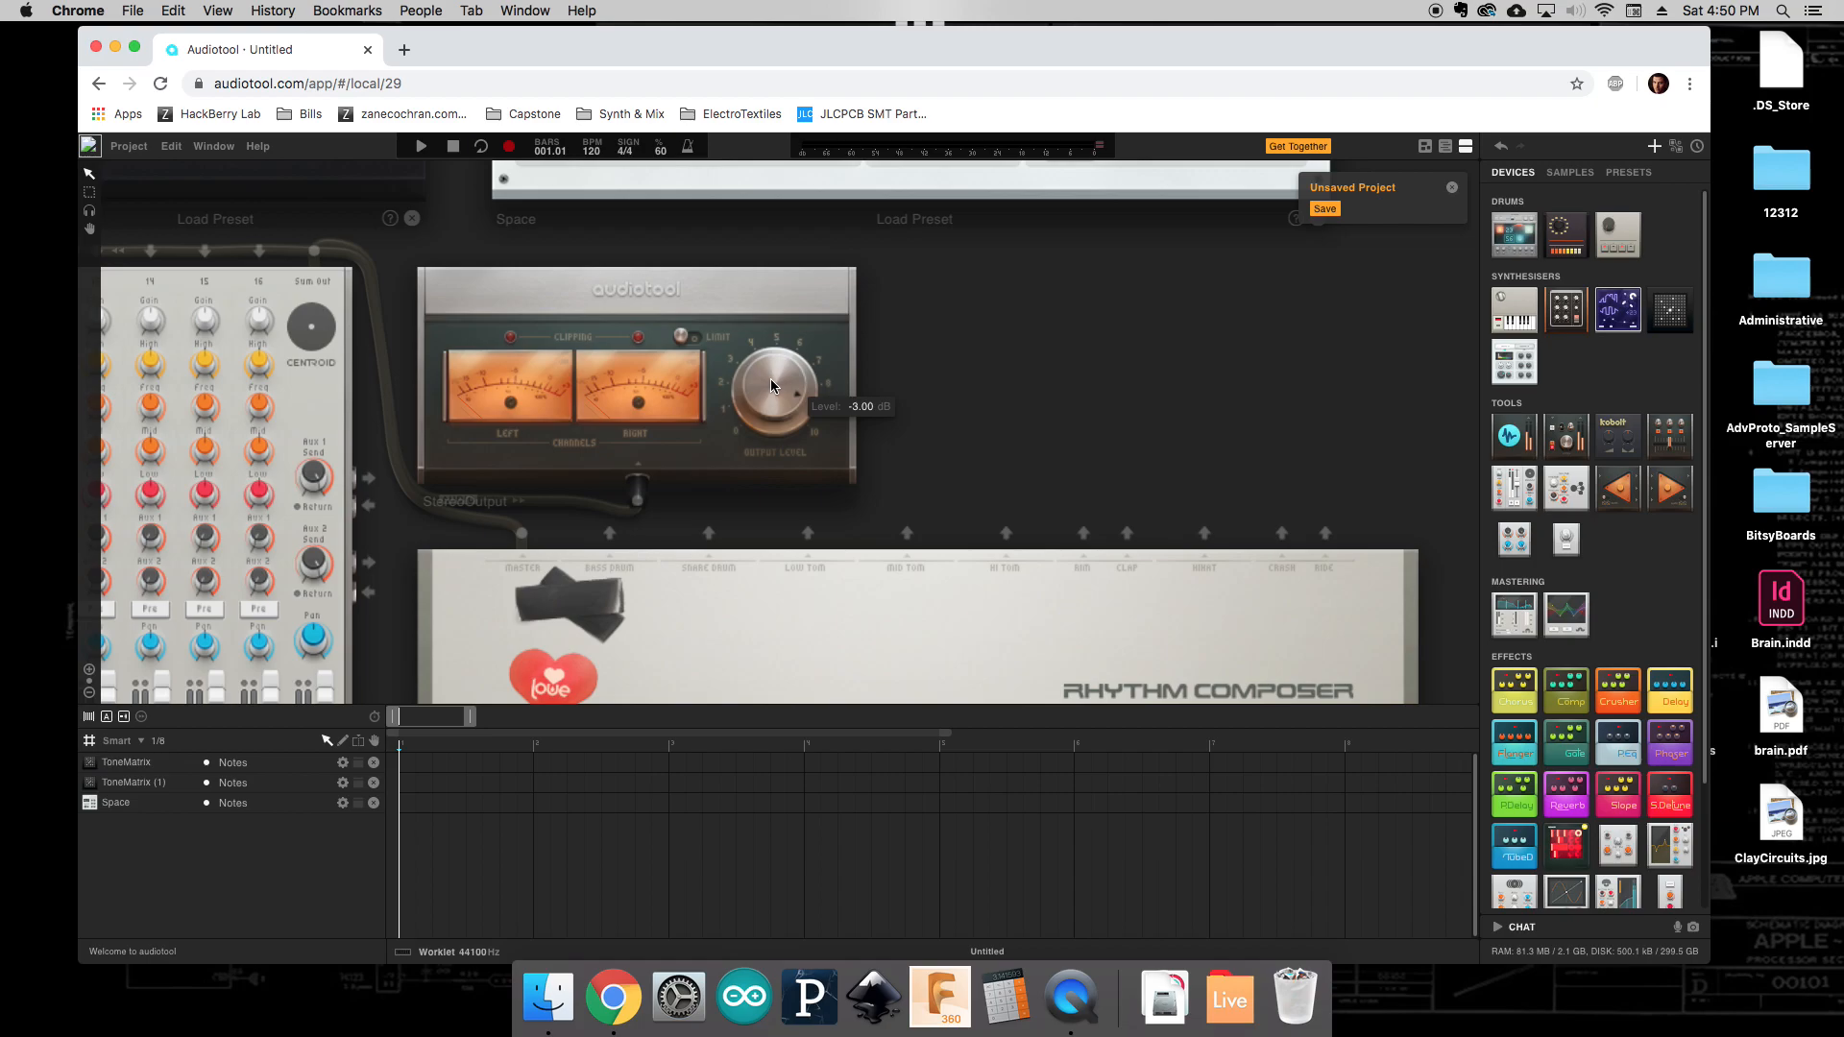
{"action": "left_click", "coordinate": [1229, 996]}
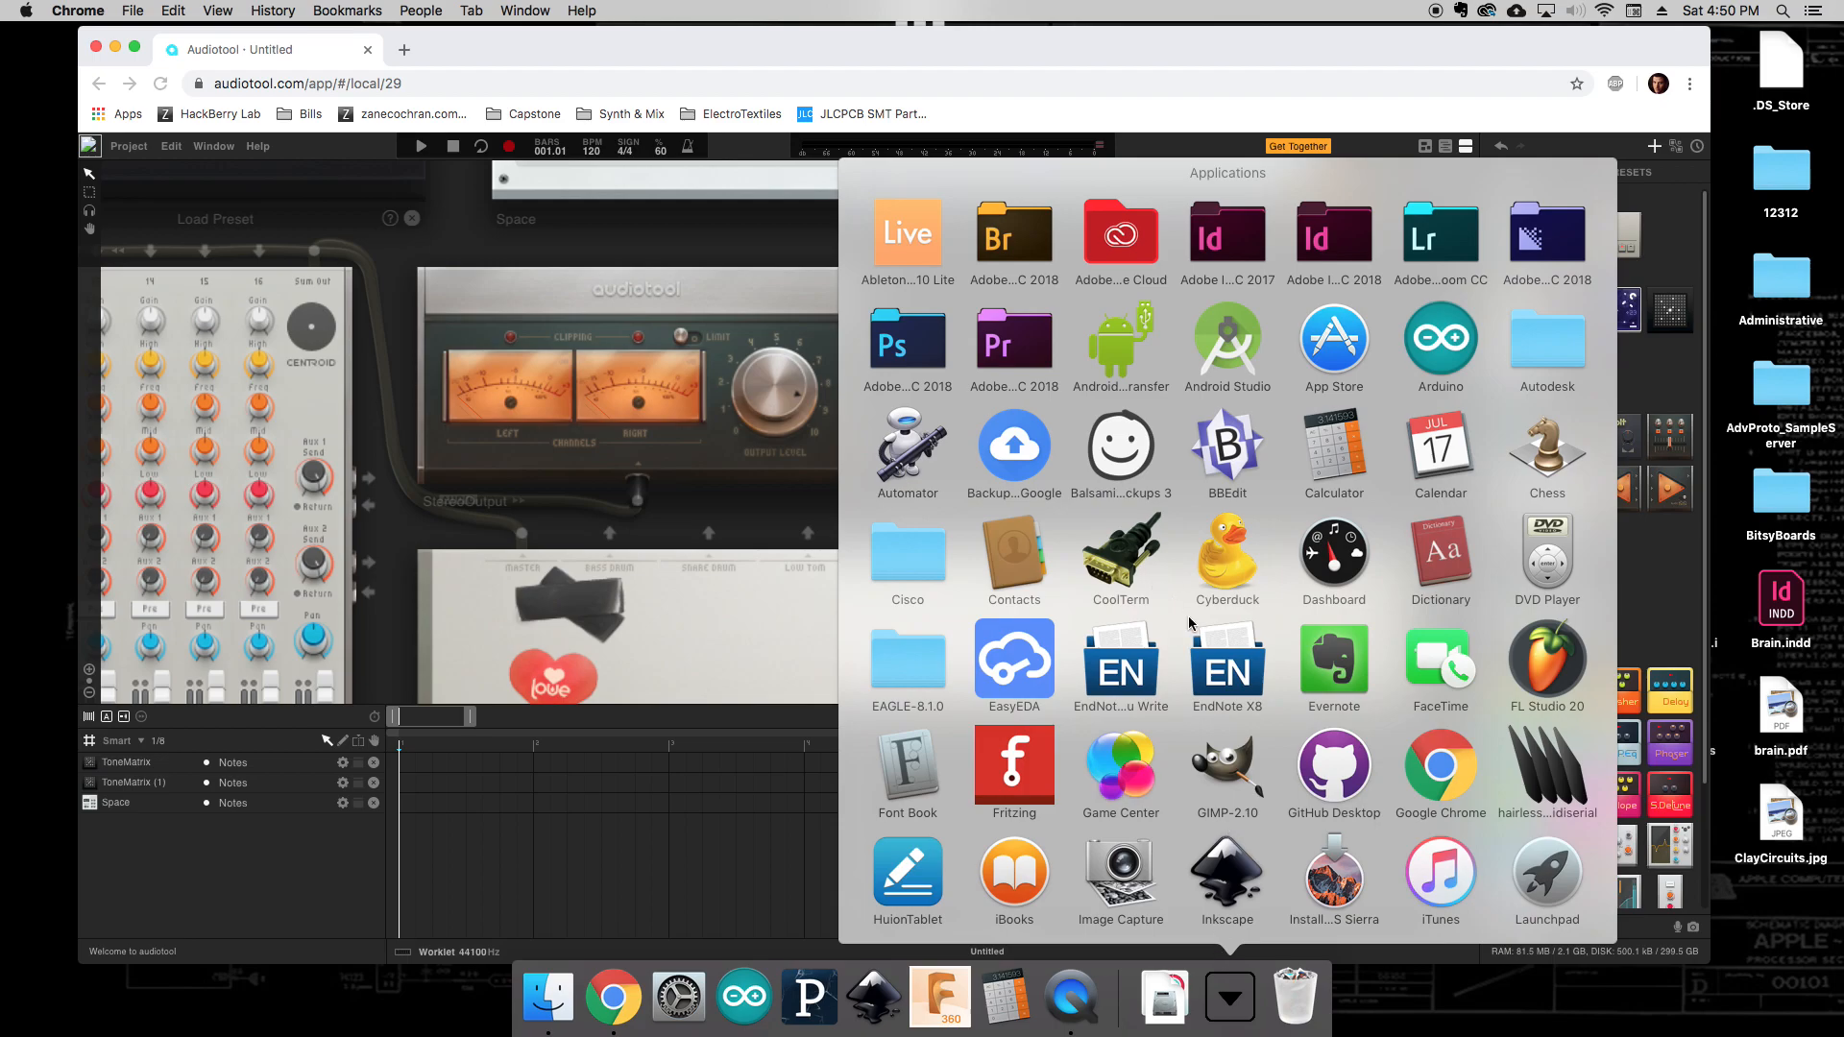
{"action": "left_click", "coordinate": [1575, 780]}
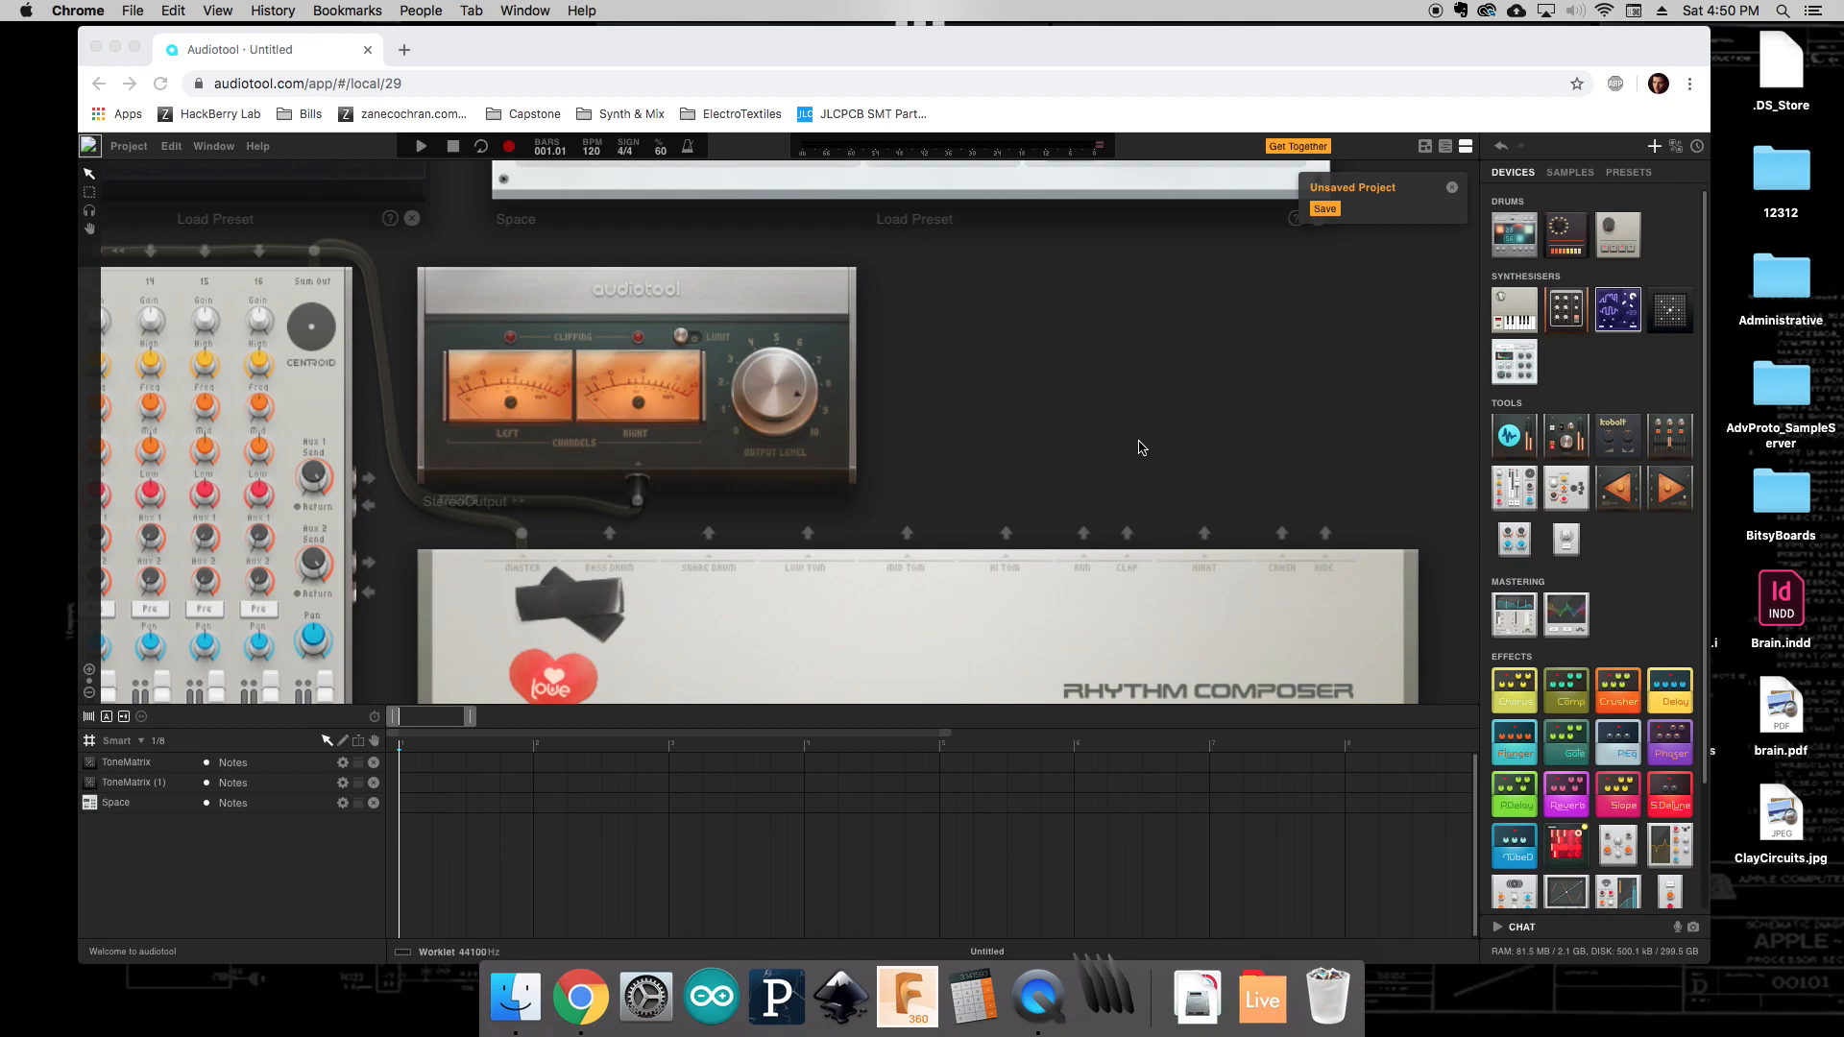
{"action": "left_click_drag", "start_coordinate": [888, 310], "coordinate": [1138, 253]}
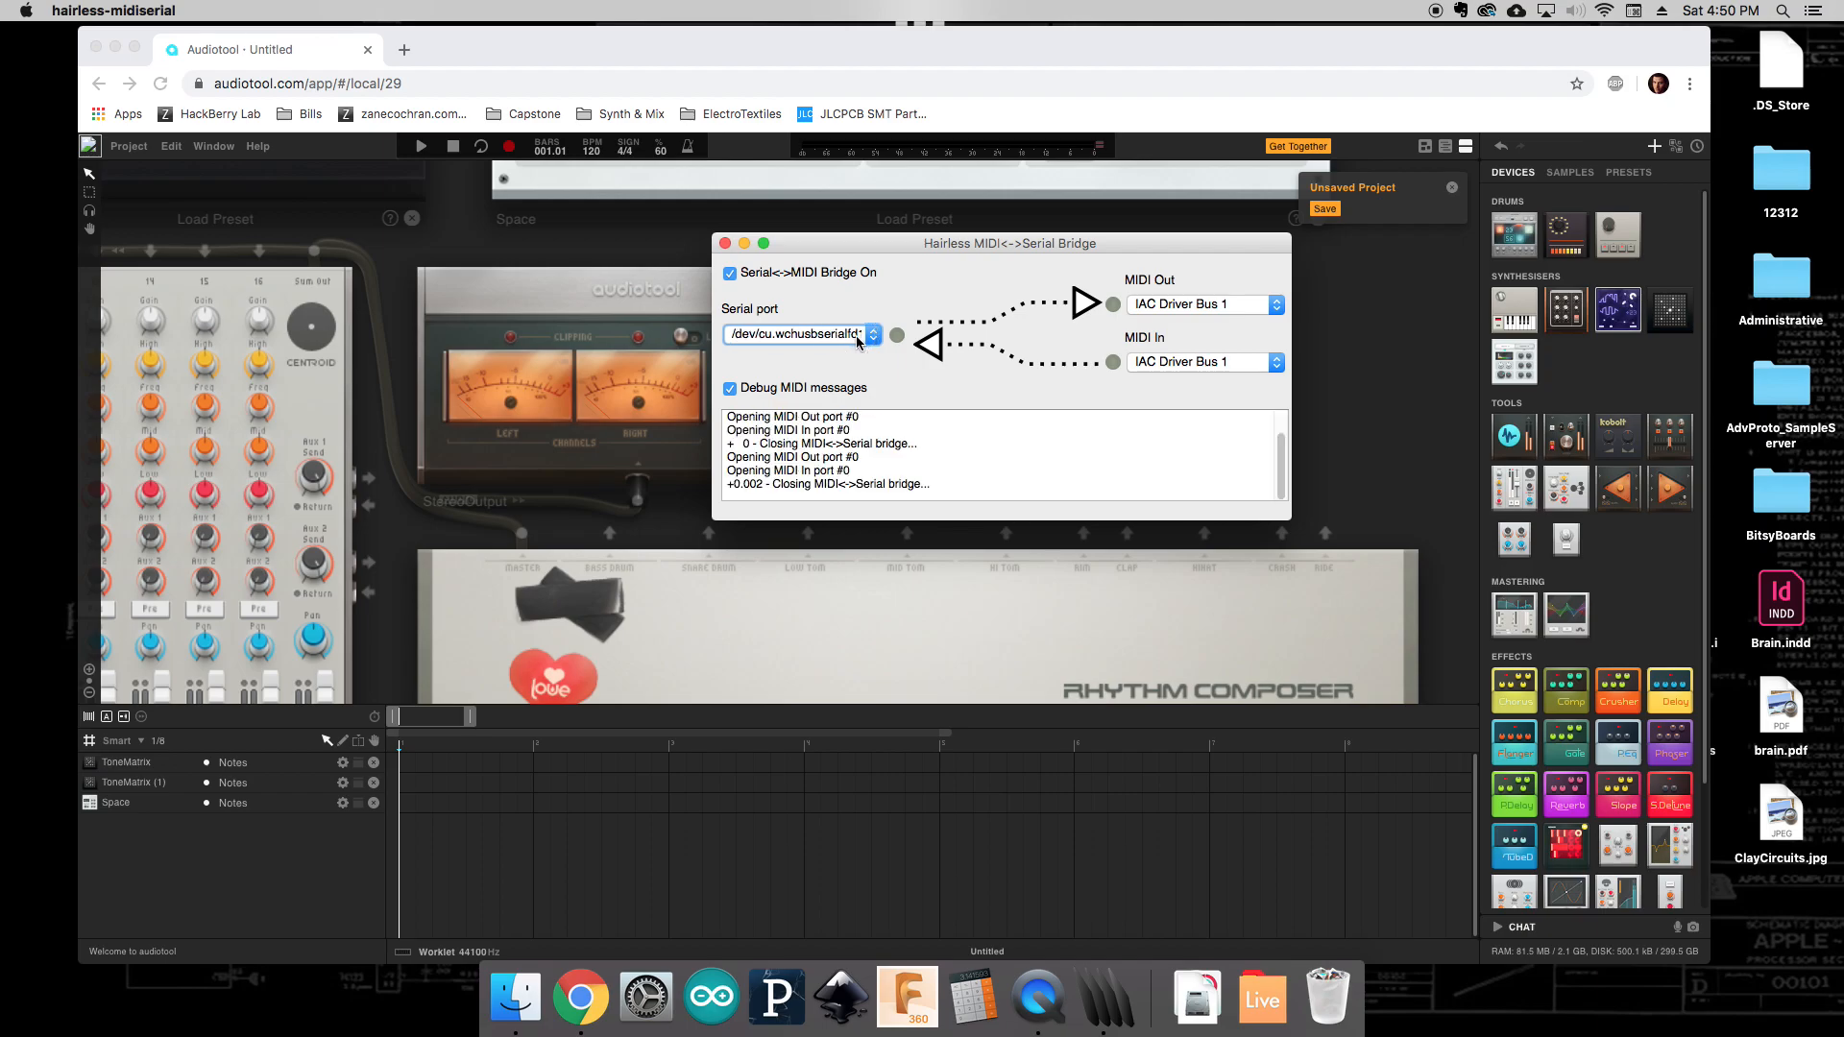
{"action": "left_click", "coordinate": [812, 341]}
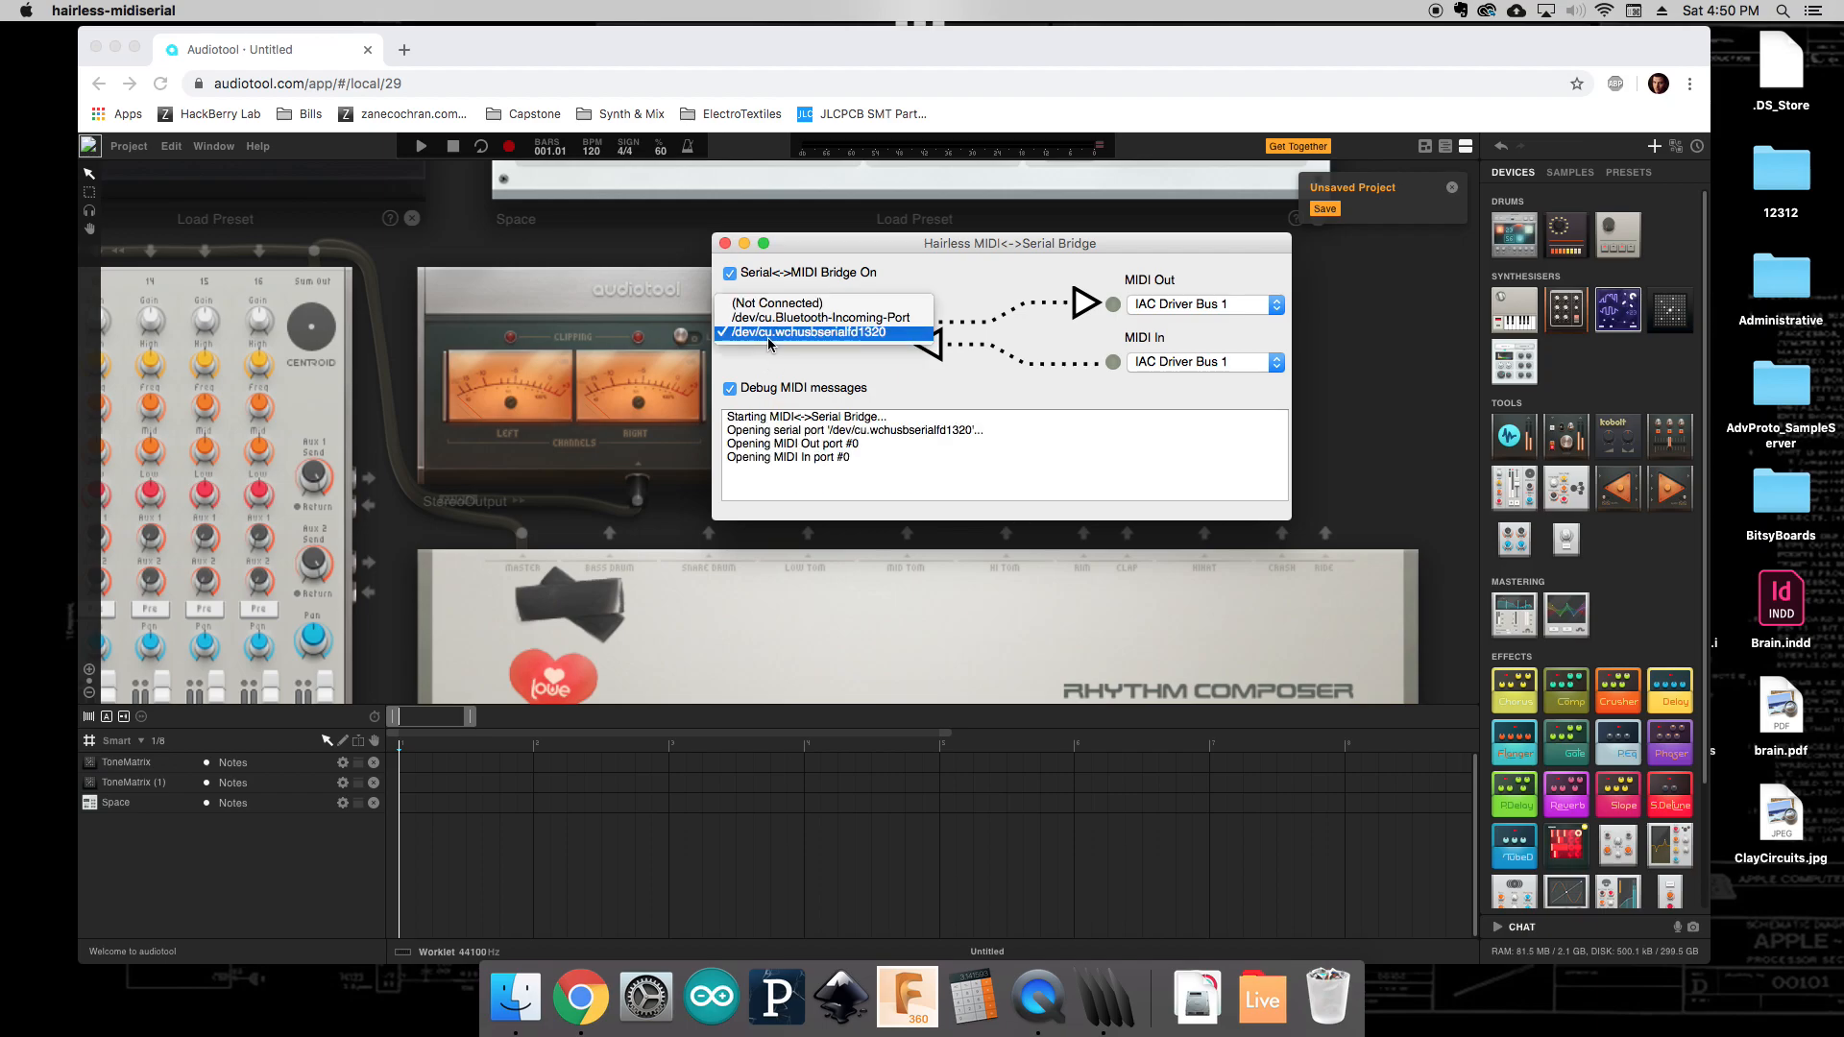
{"action": "left_click", "coordinate": [985, 288]}
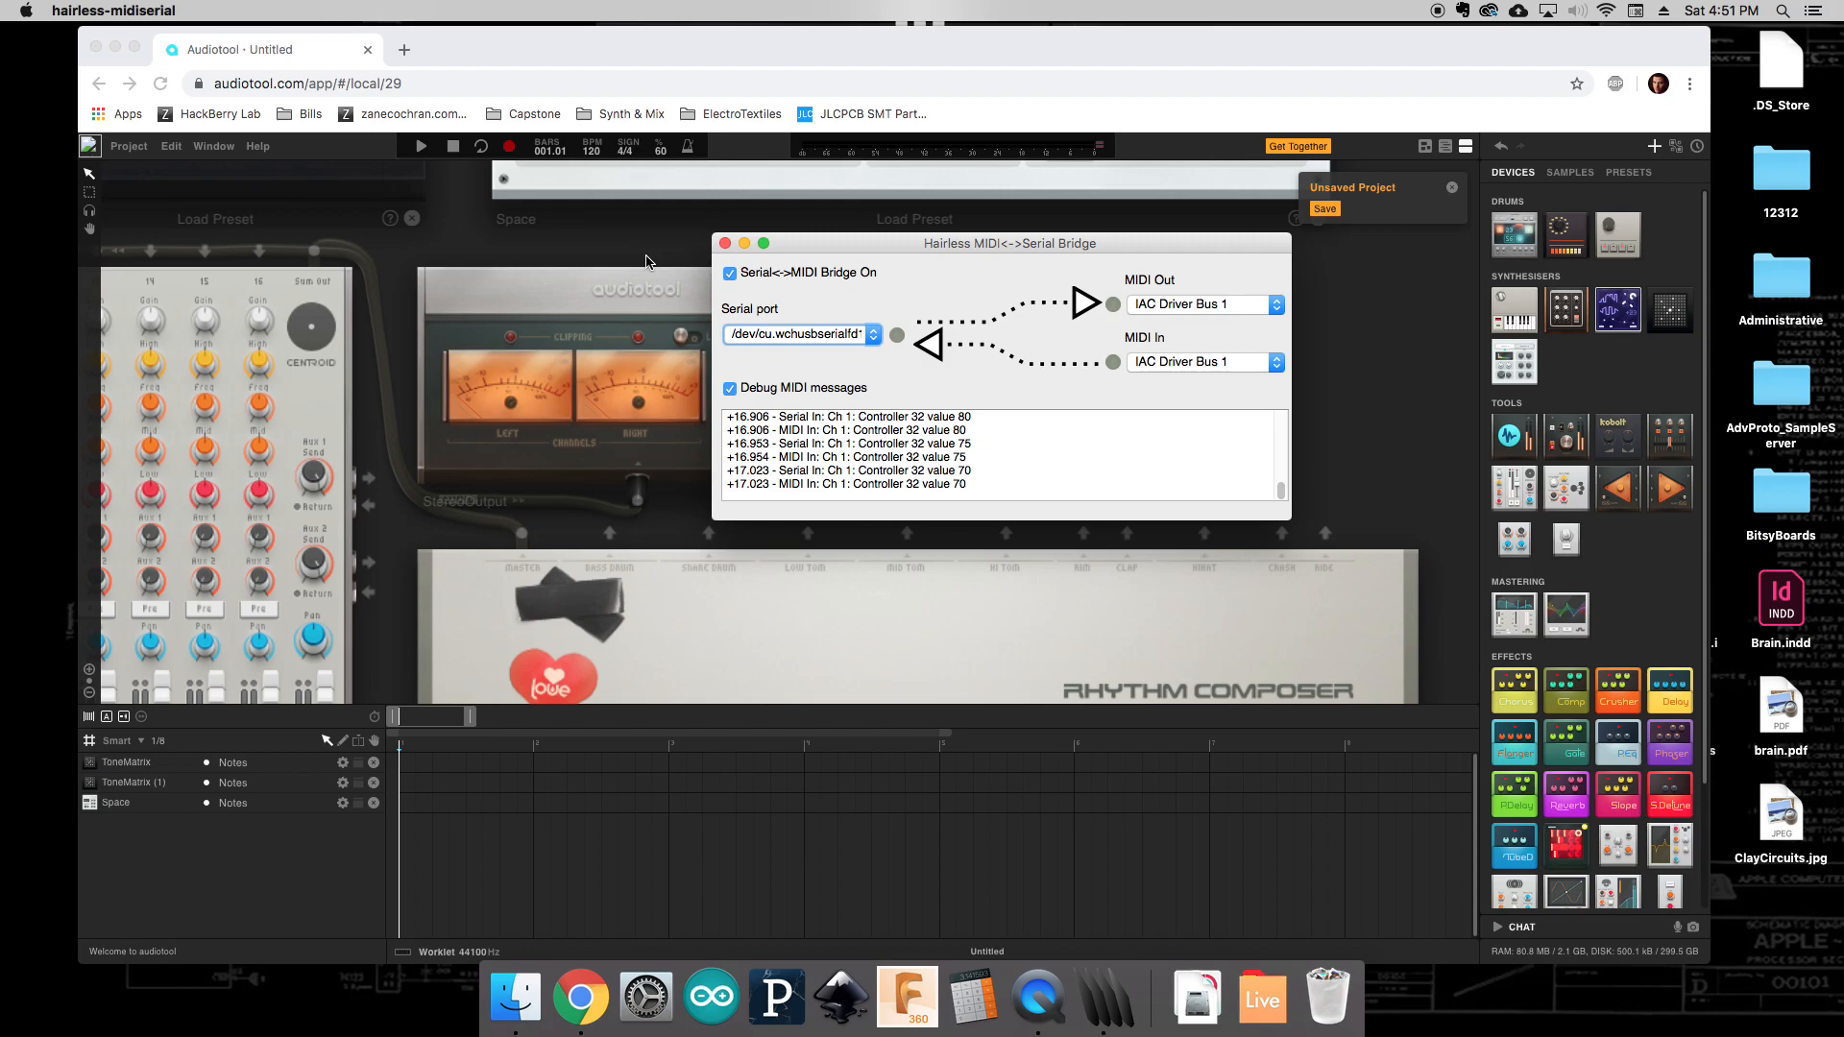
Switch back to Audiotool, assign a learned MIDI controller to the output level knob and test it during brief playback.
{"action": "left_click", "coordinate": [653, 250]}
{"action": "mouse_move", "coordinate": [770, 415]}
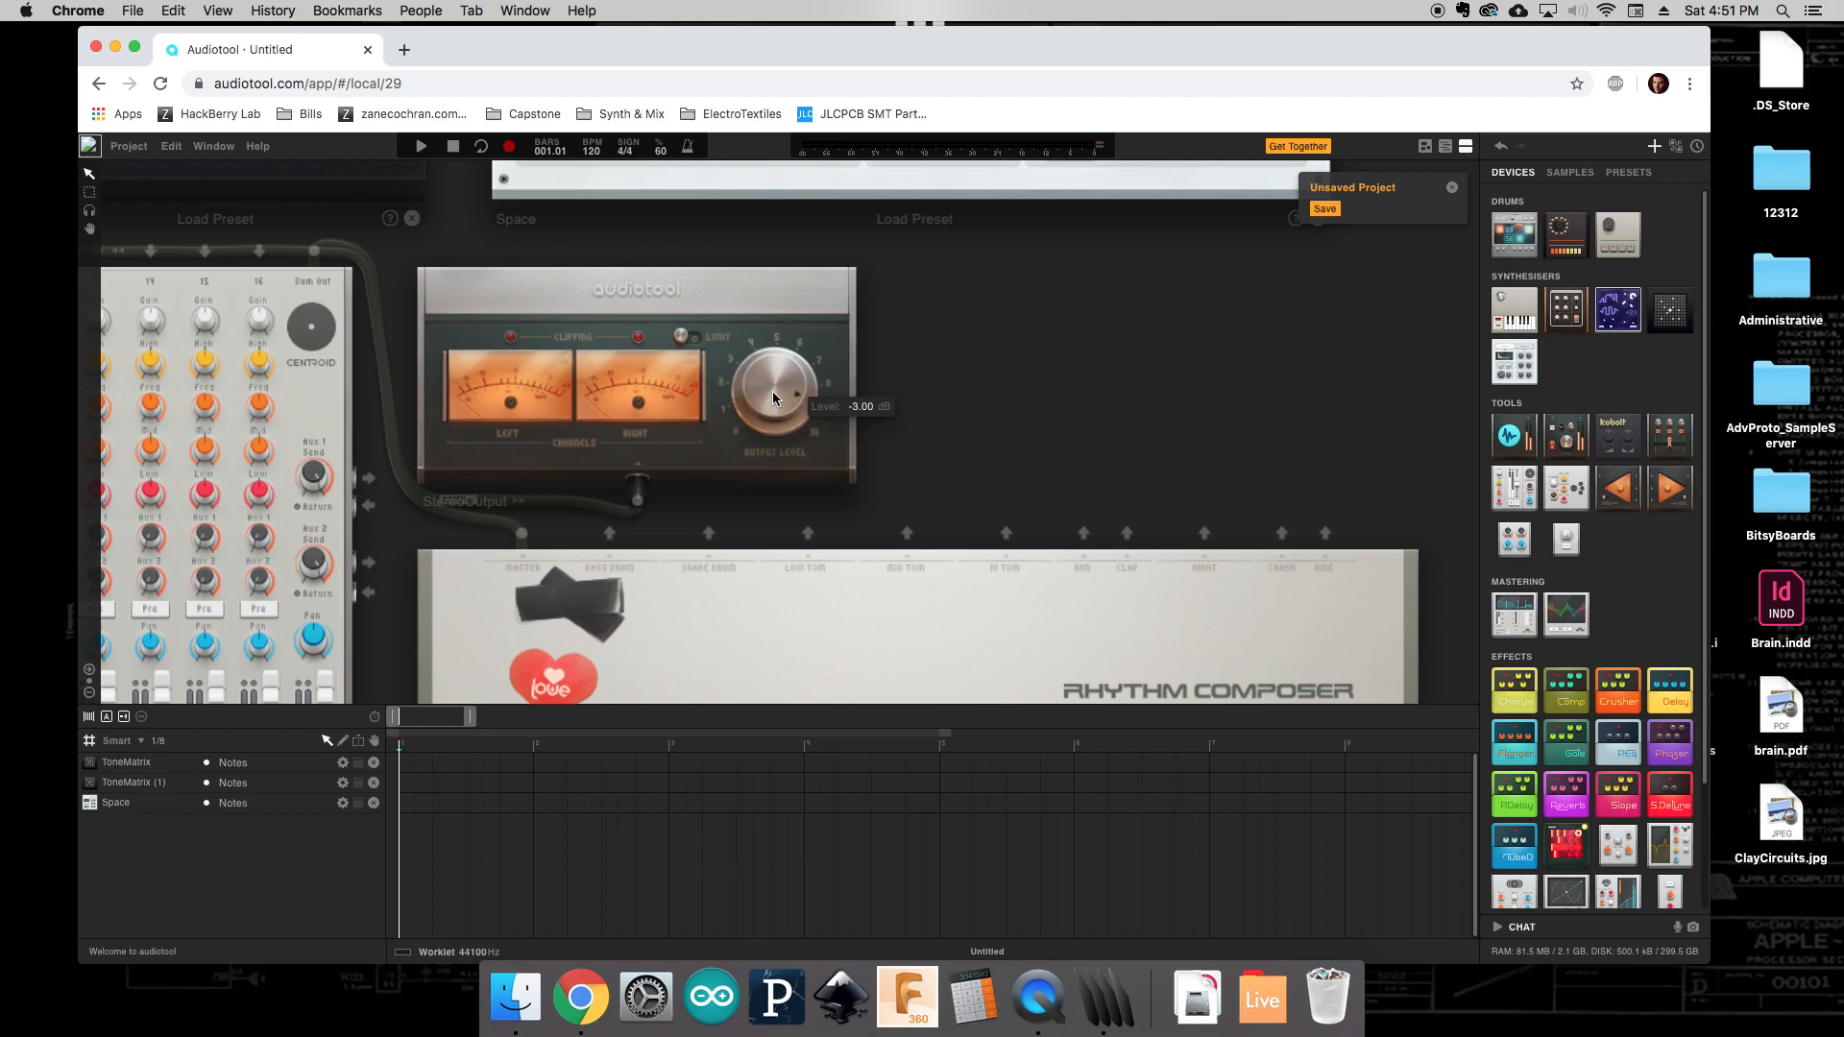
{"action": "right_click", "coordinate": [773, 396]}
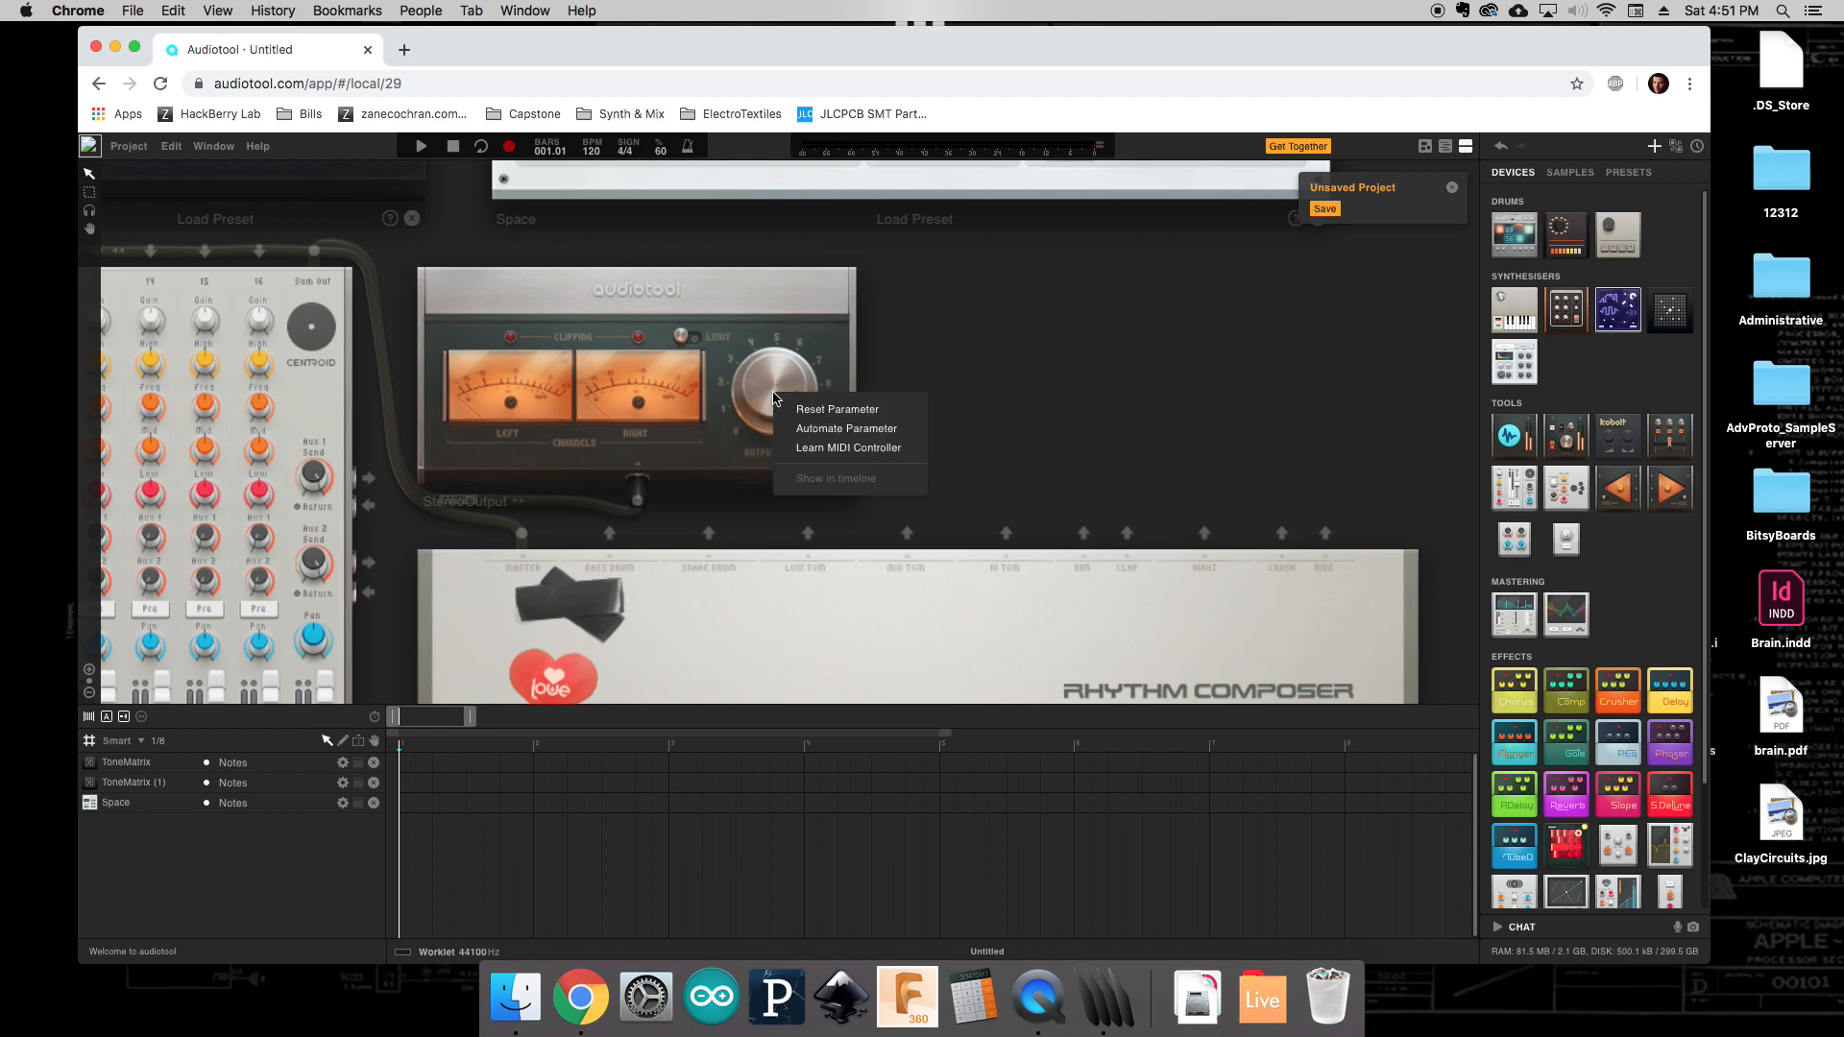
{"action": "left_click", "coordinate": [848, 447]}
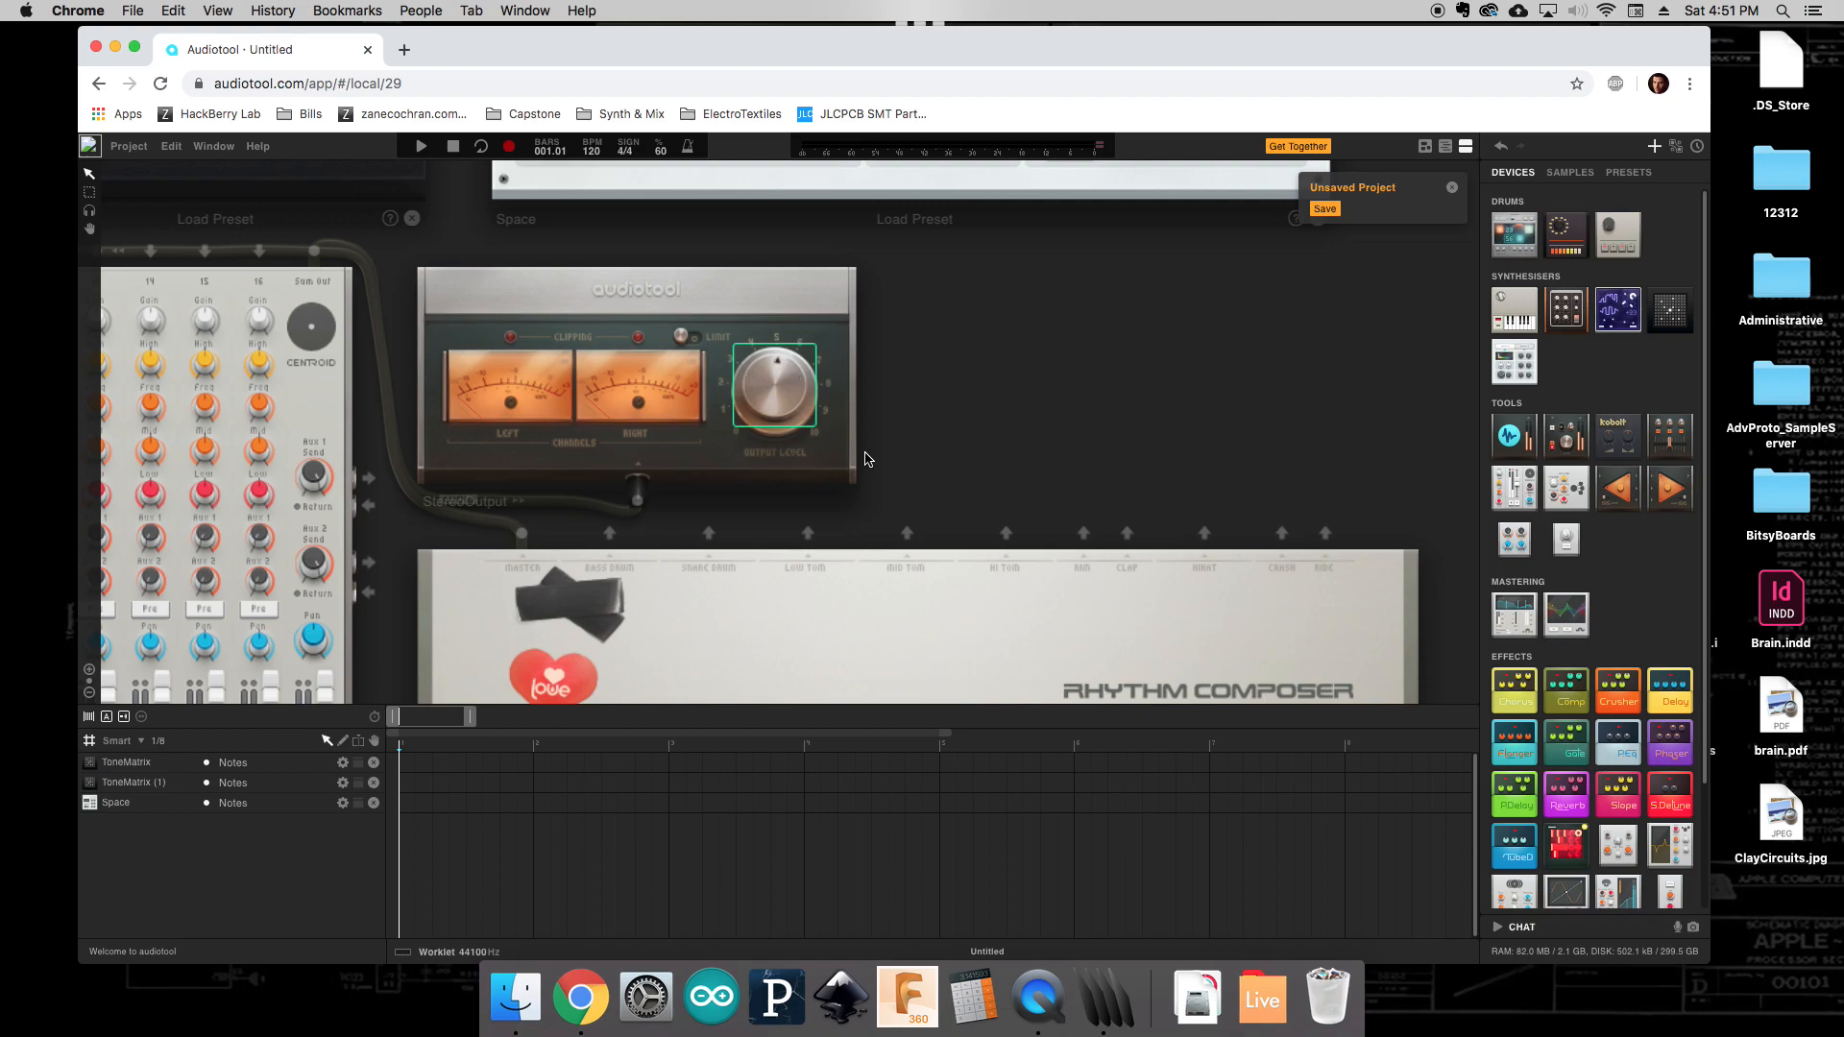
{"action": "left_click", "coordinate": [420, 146]}
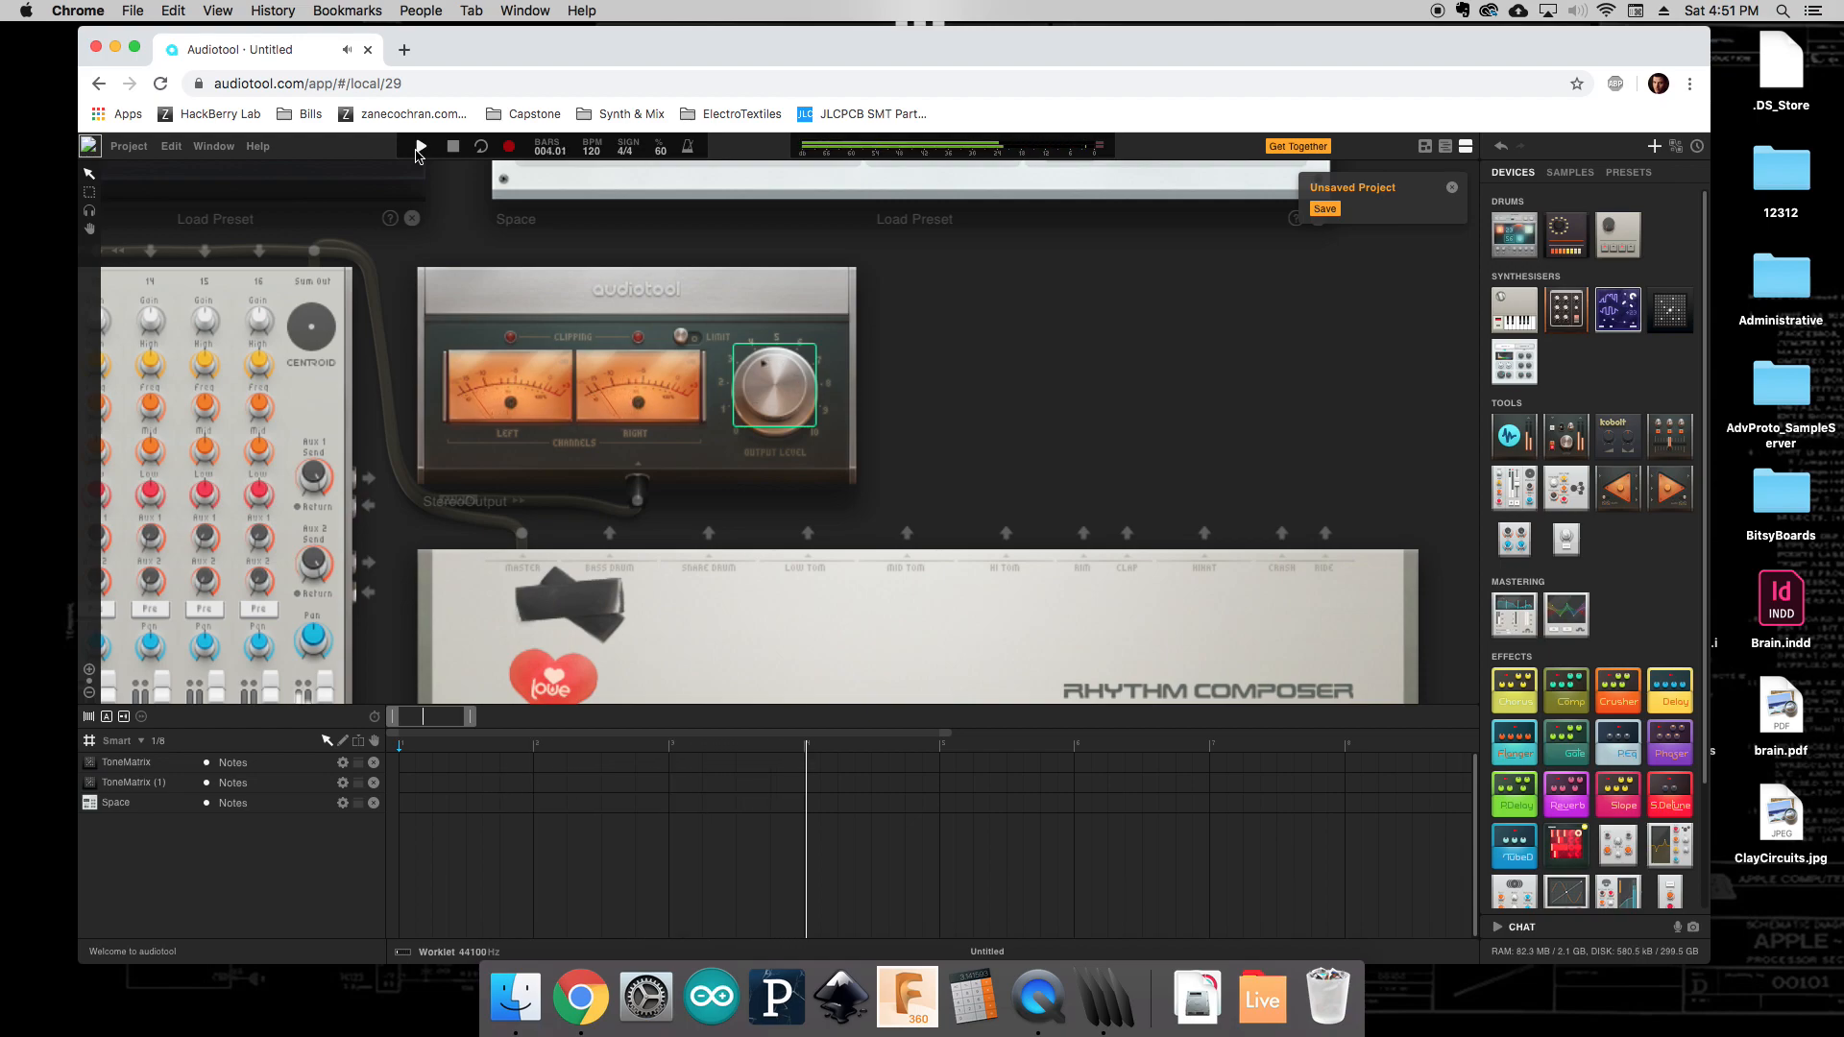
{"action": "left_click", "coordinate": [452, 146]}
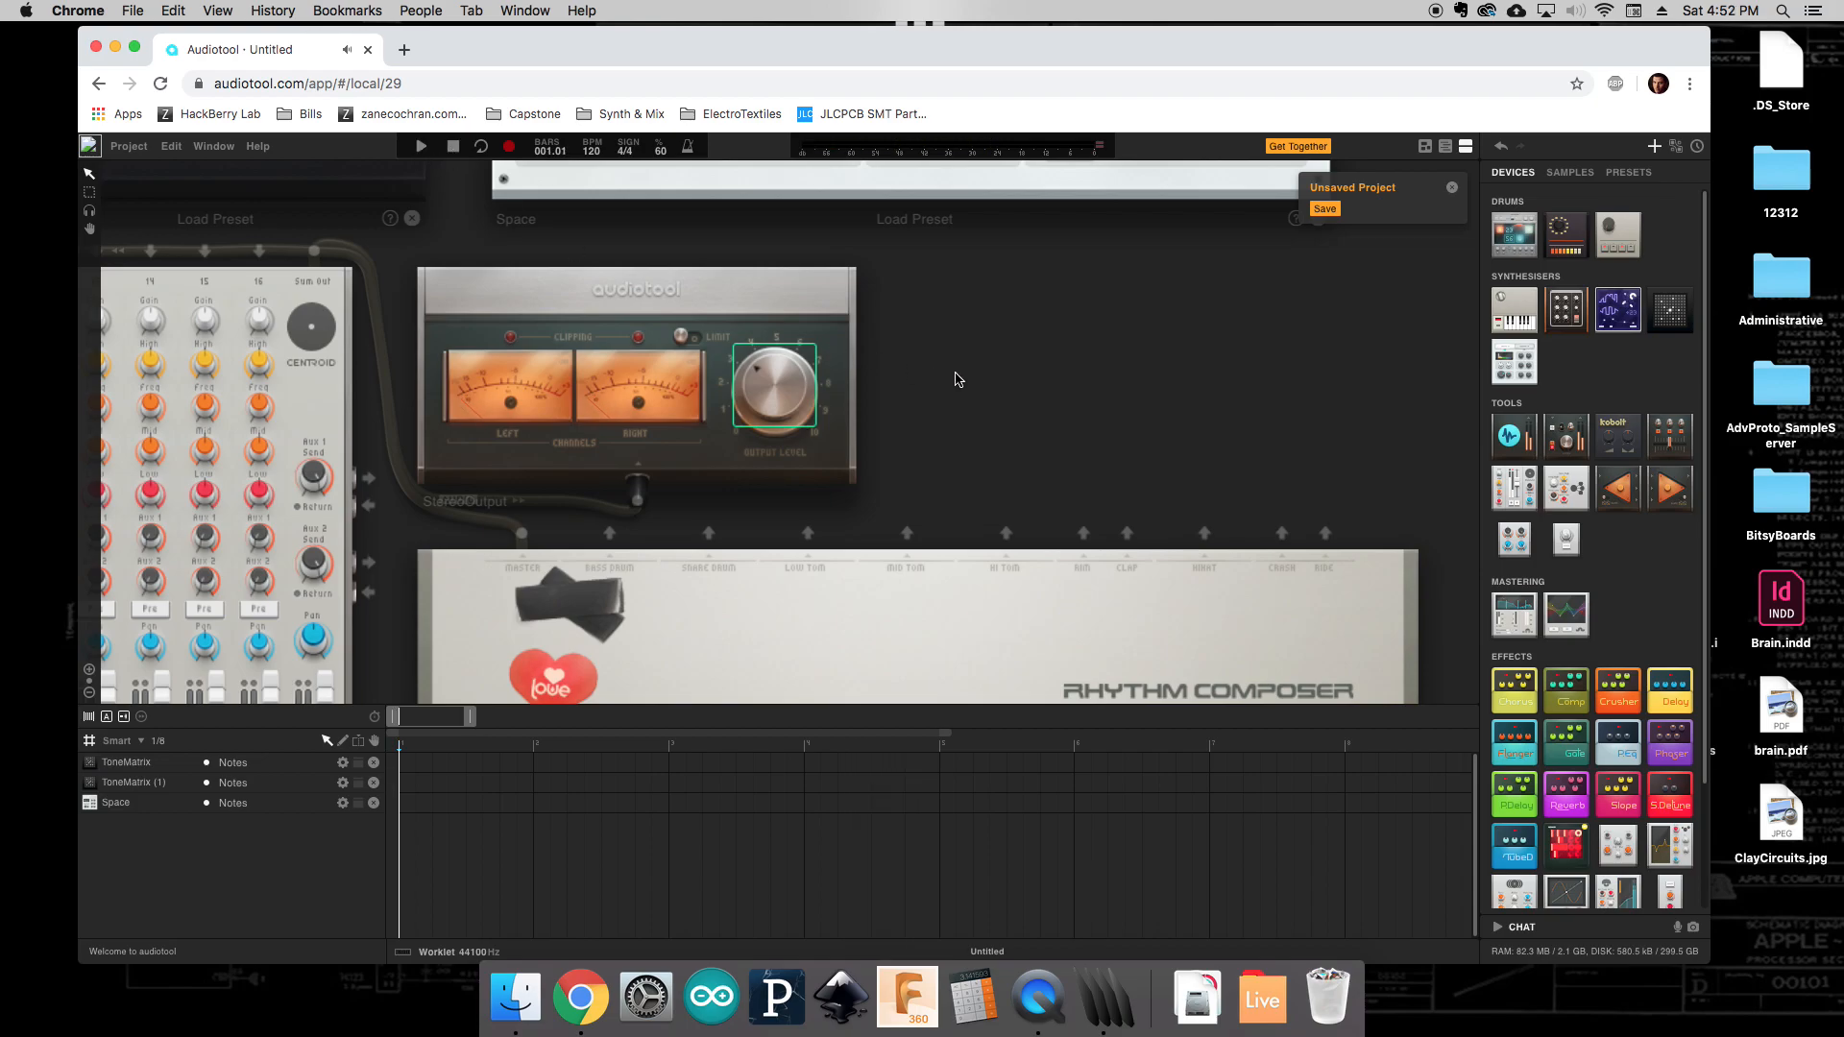
Examine the mixer's channel knobs and faders and the surrounding connected devices.
{"action": "scroll", "coordinate": [956, 374], "scroll_direction": "down", "scroll_amount": 4}
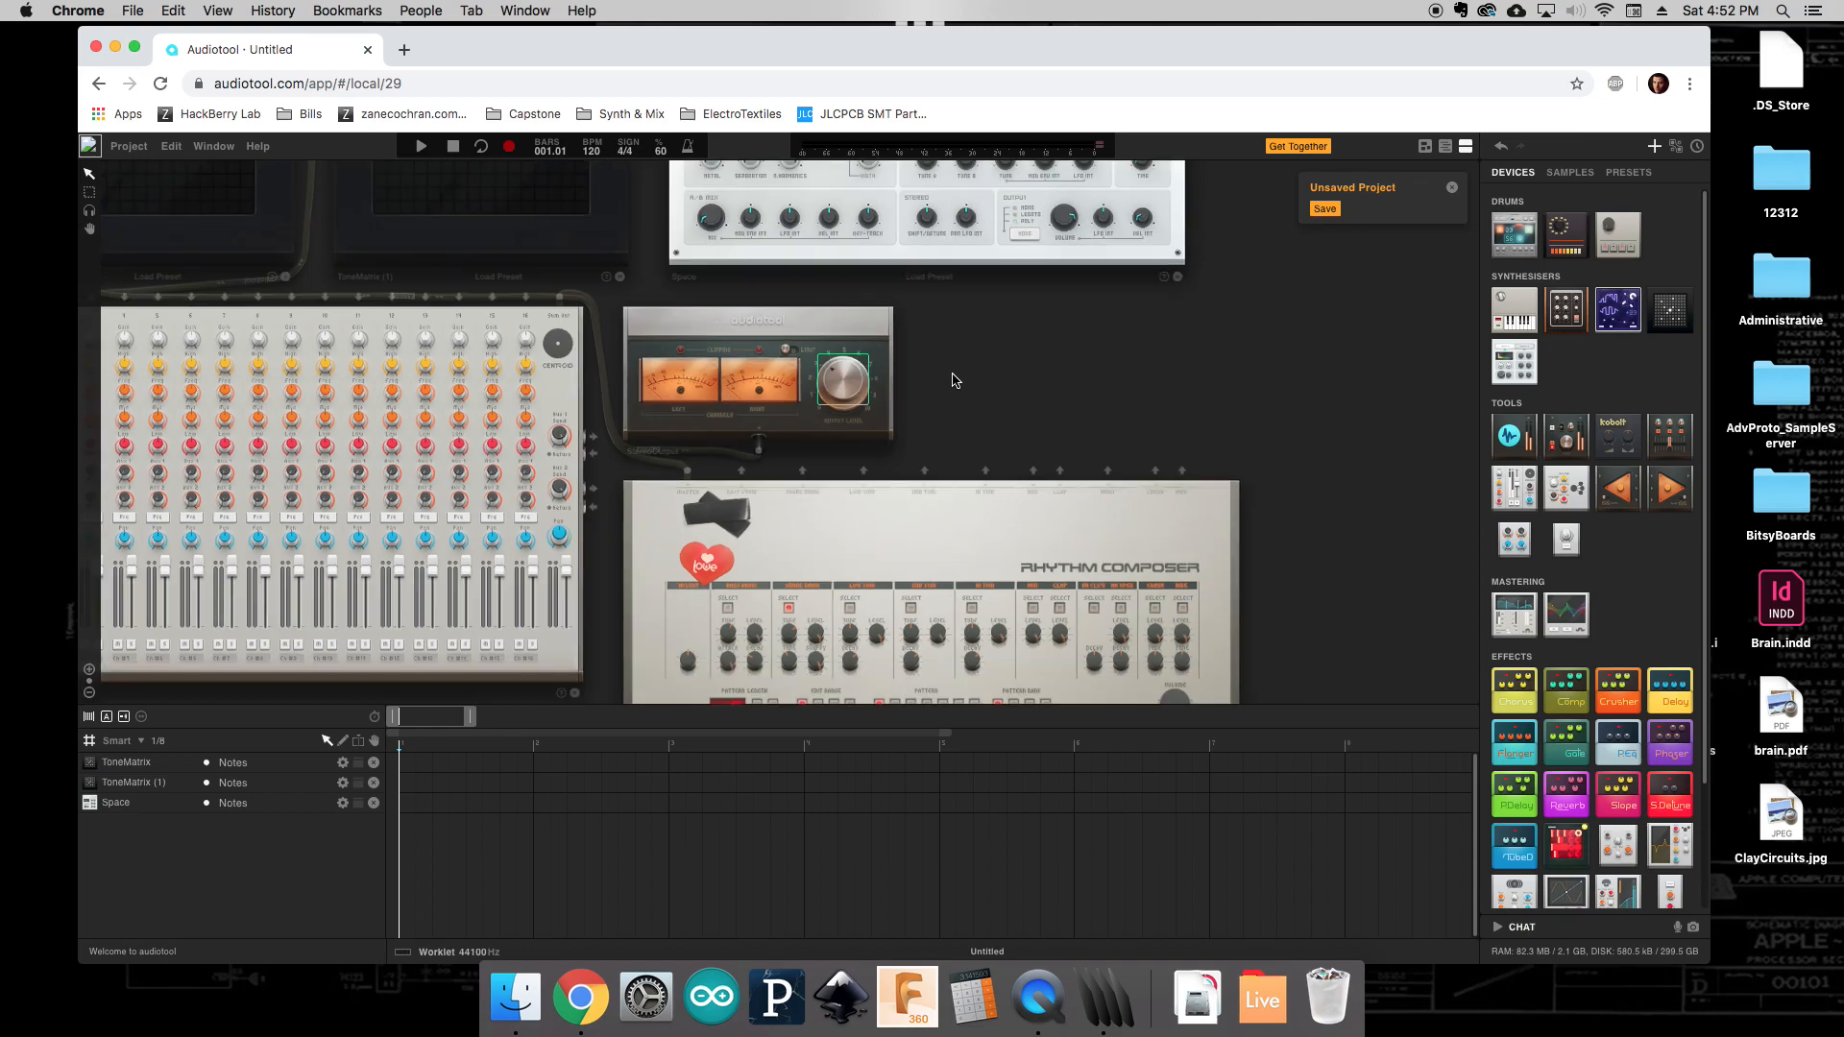
{"action": "left_click_drag", "start_coordinate": [960, 371], "coordinate": [1198, 317]}
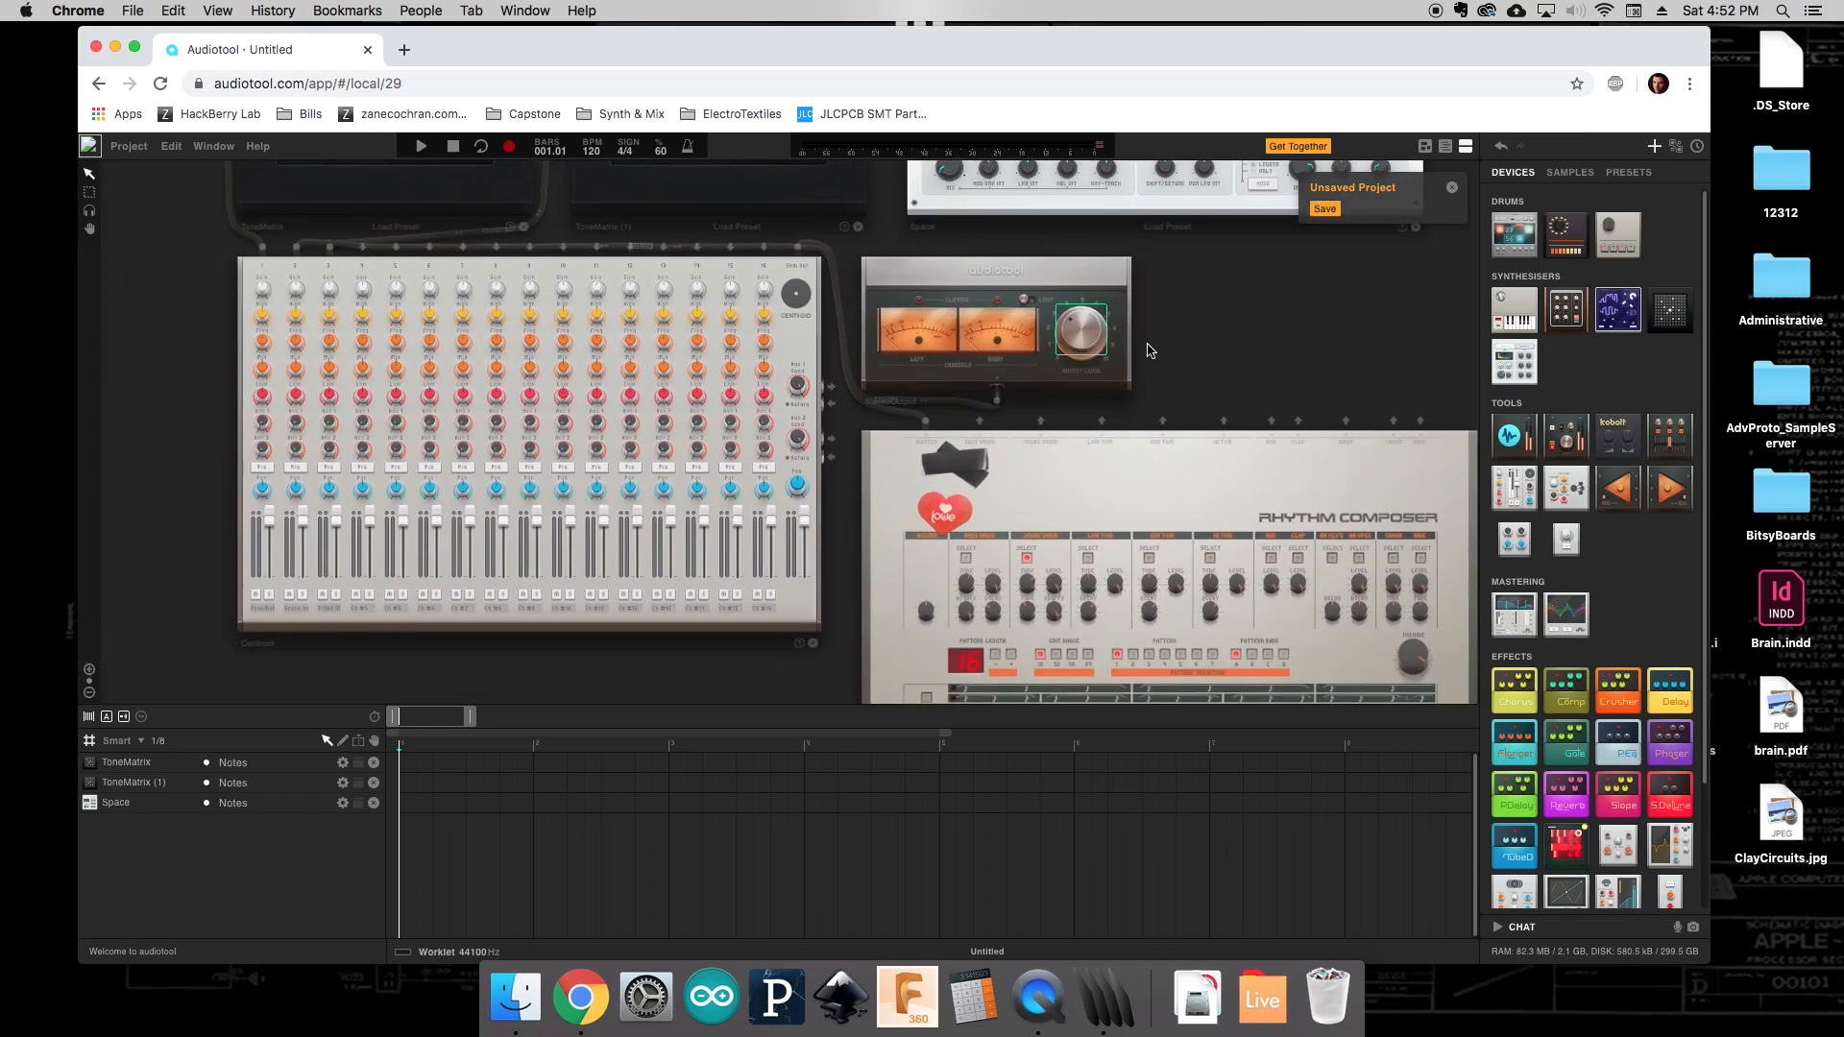
{"action": "left_click_drag", "start_coordinate": [1227, 345], "coordinate": [1312, 359]}
{"action": "scroll", "coordinate": [291, 473], "scroll_direction": "up", "scroll_amount": 1}
{"action": "scroll", "coordinate": [291, 471], "scroll_direction": "up", "scroll_amount": 1}
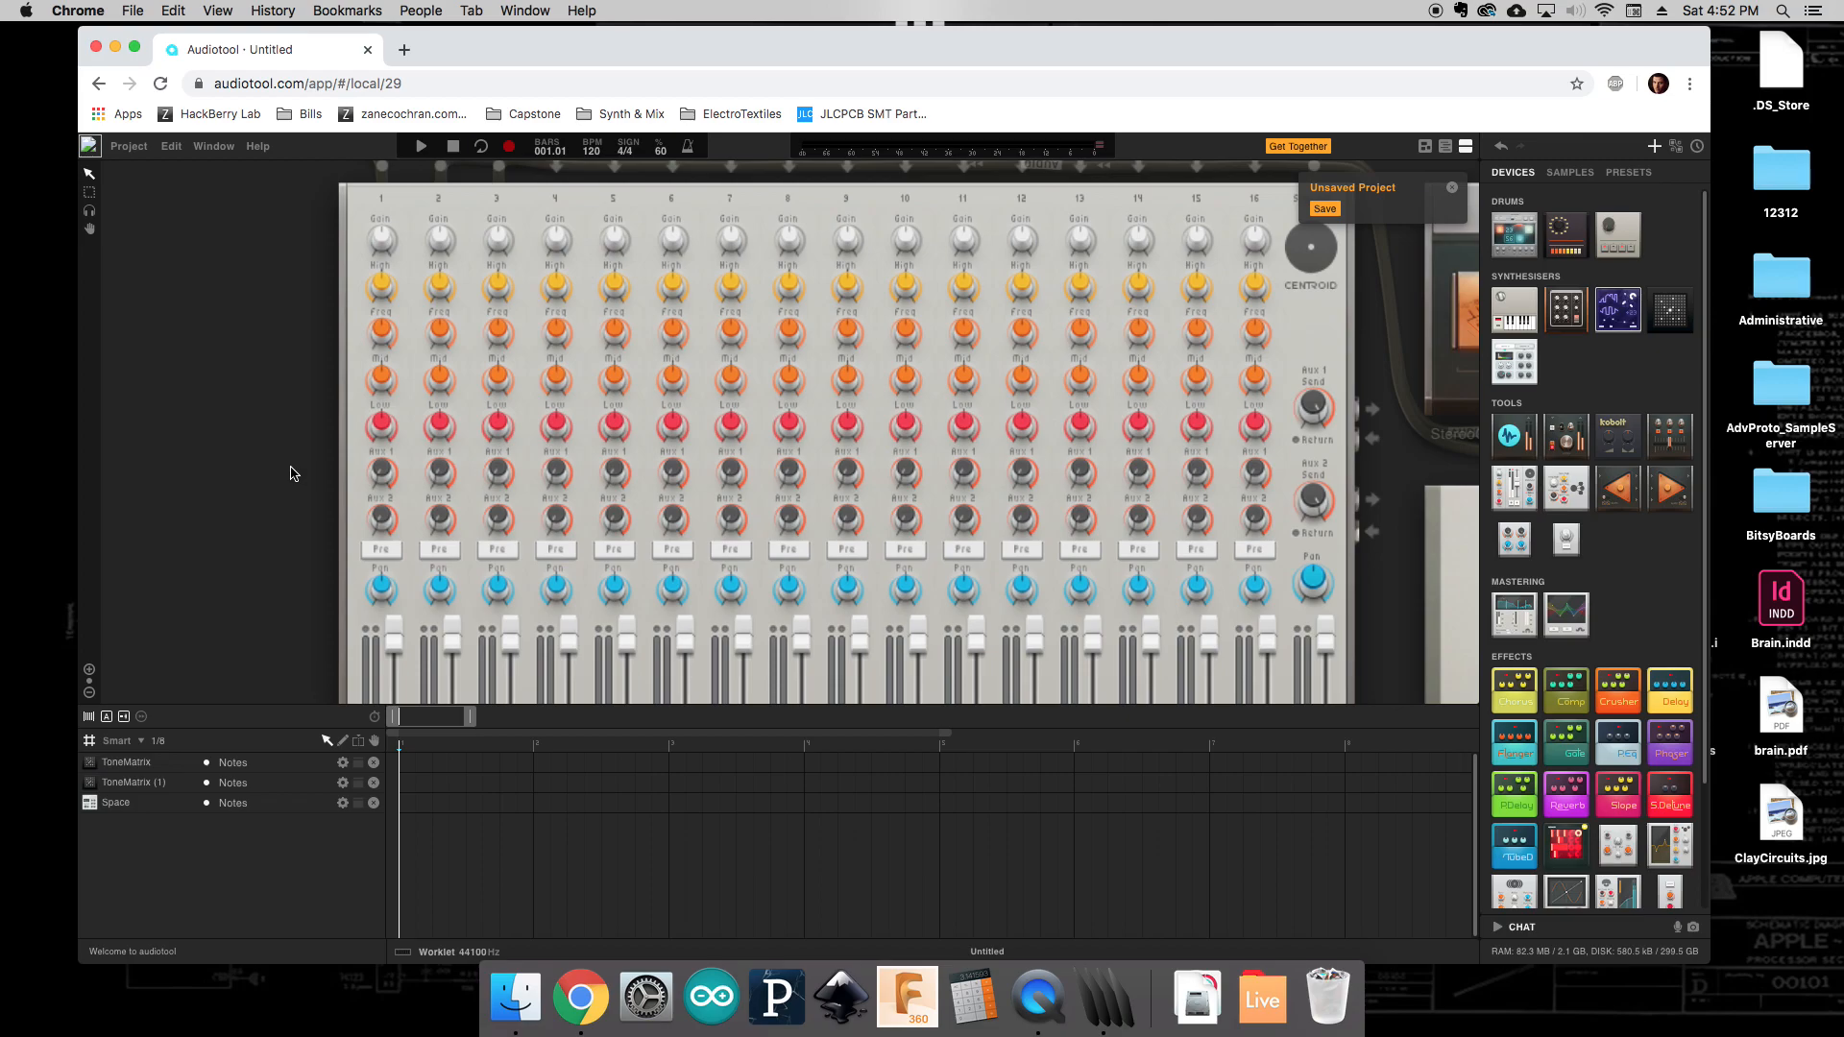
{"action": "scroll", "coordinate": [290, 466], "scroll_direction": "down", "scroll_amount": 1}
{"action": "left_click", "coordinate": [295, 430]}
{"action": "scroll", "coordinate": [295, 431], "scroll_direction": "down", "scroll_amount": 2}
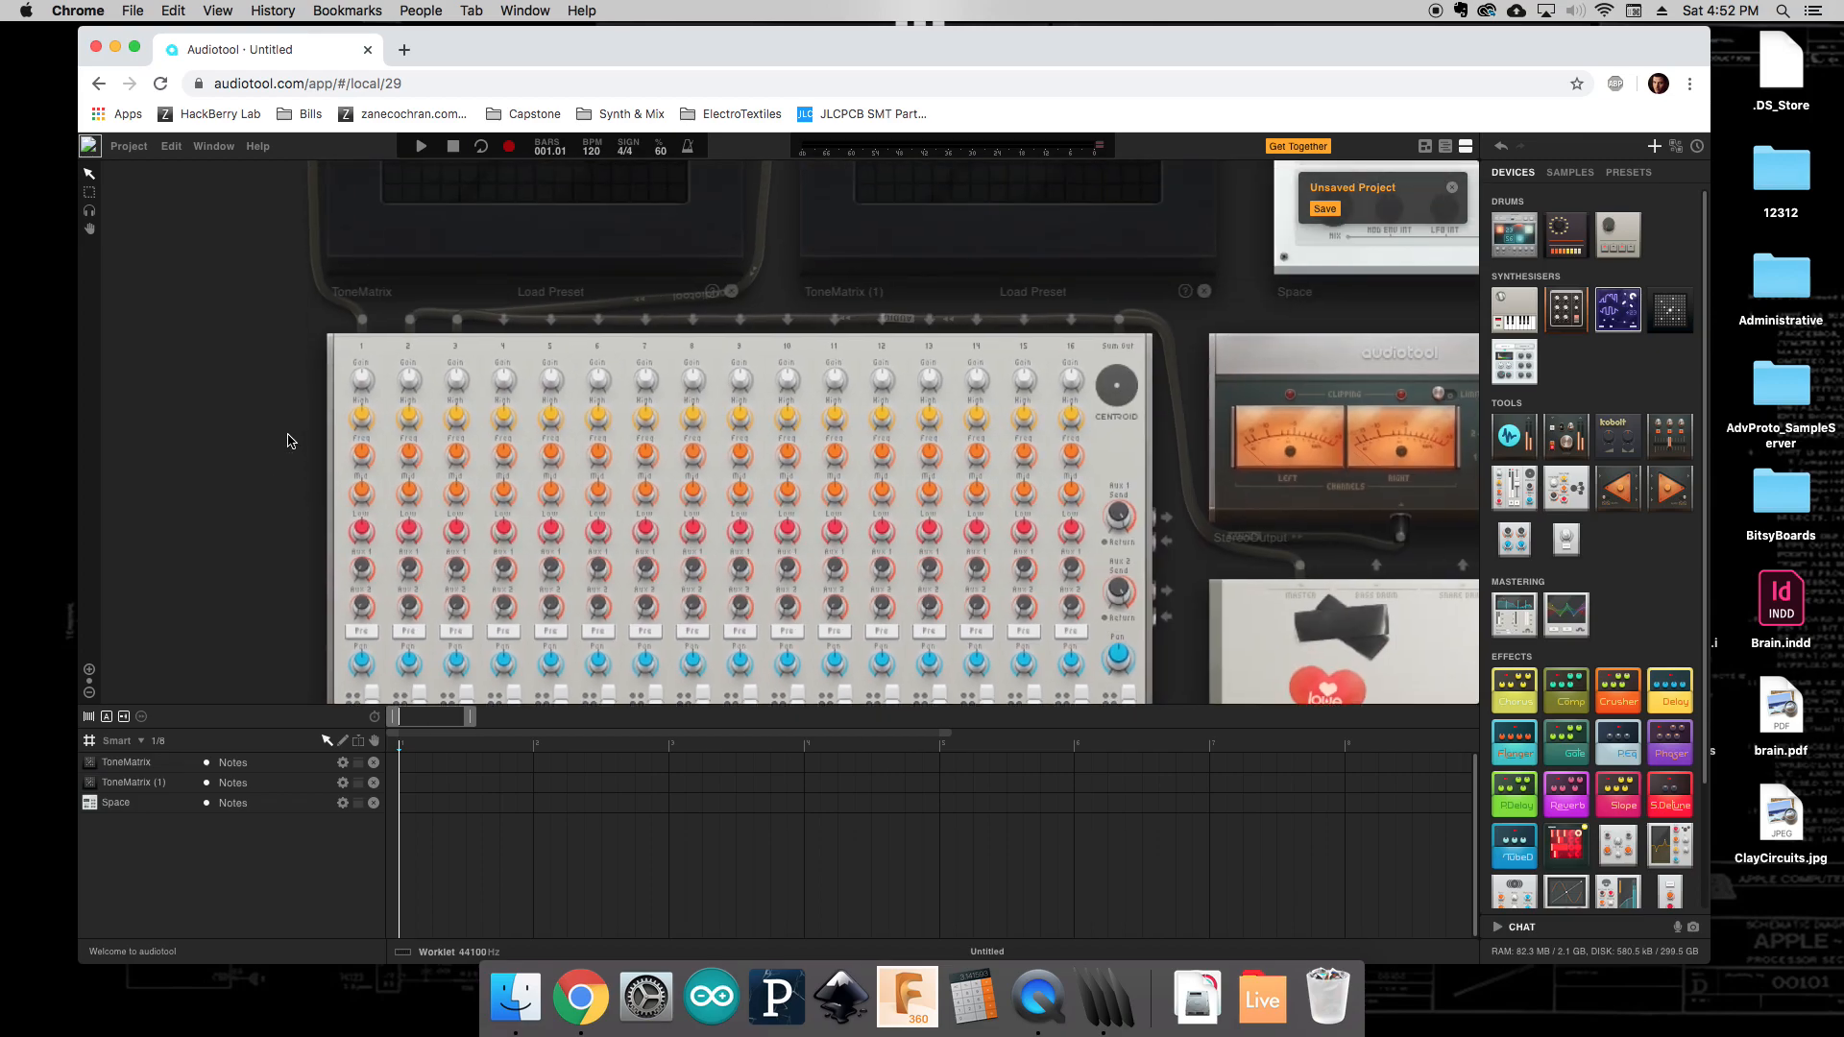
{"action": "scroll", "coordinate": [257, 516], "scroll_direction": "down", "scroll_amount": 5}
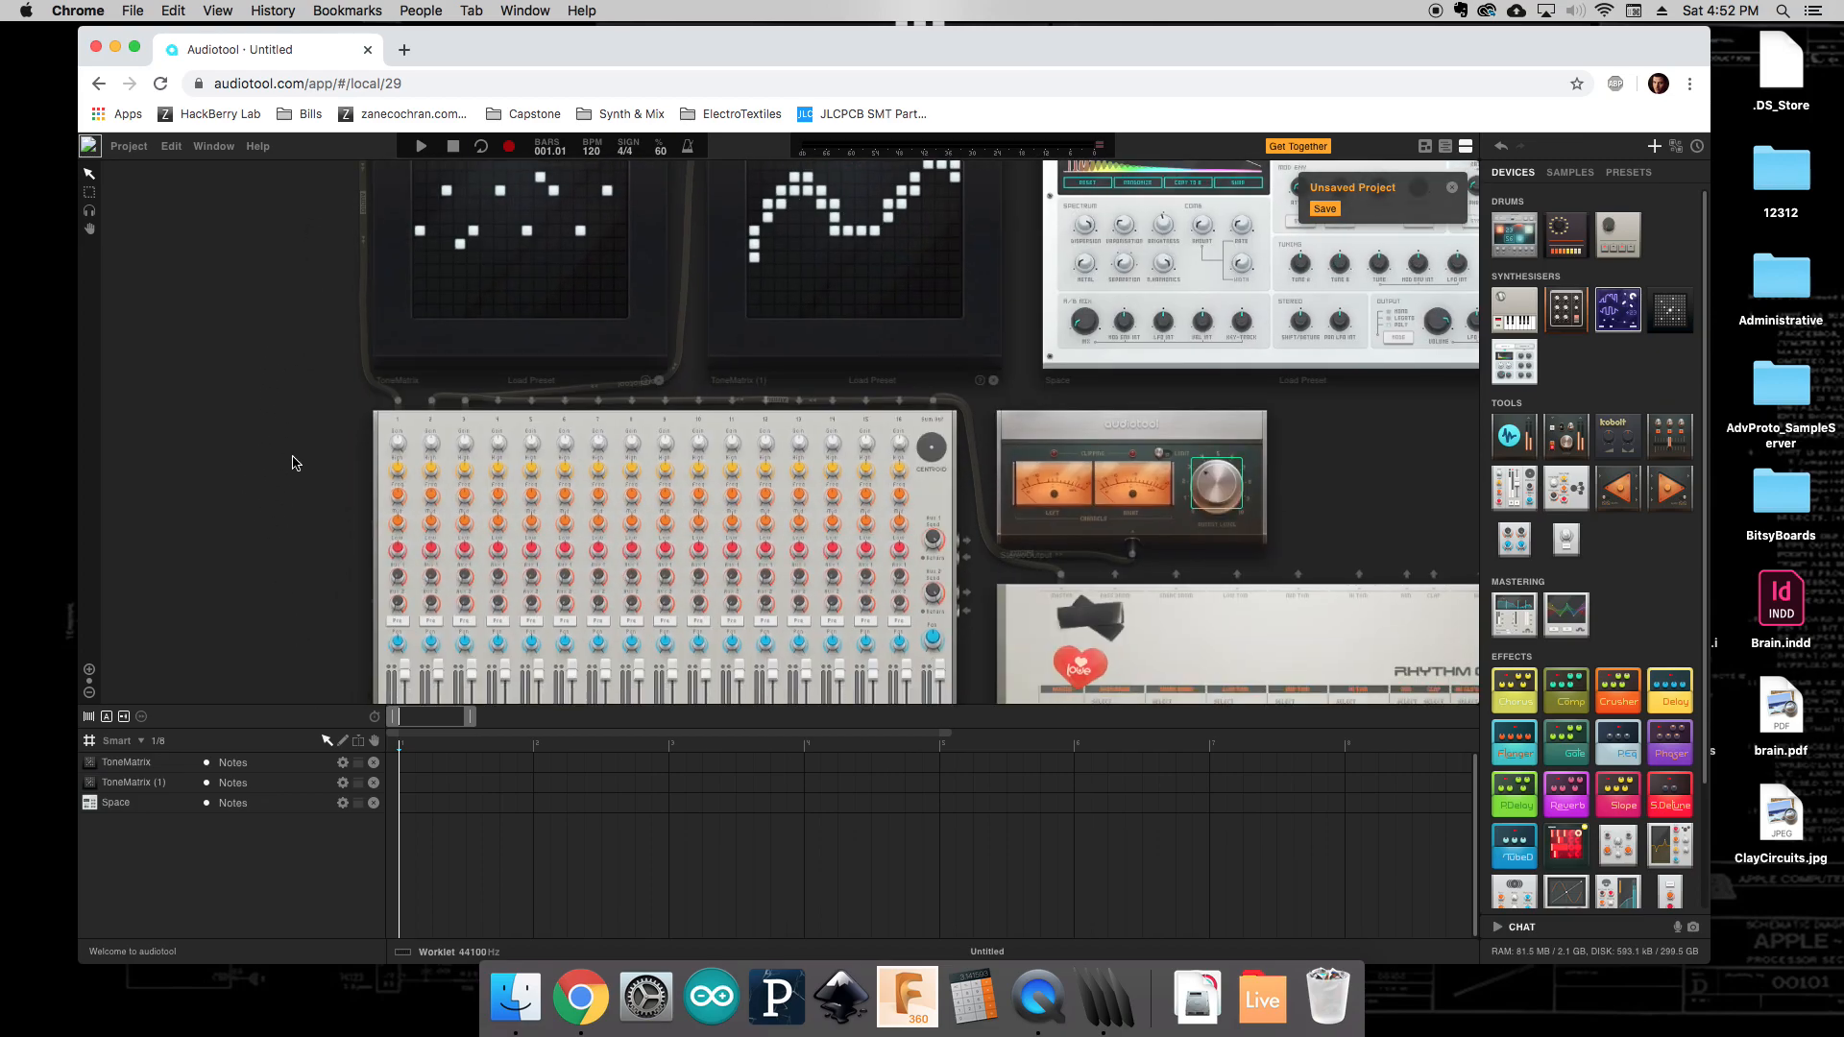
Inspect the mixer's channel strips and check the options available for the first channel's fader.
{"action": "scroll", "coordinate": [376, 455], "scroll_direction": "up", "scroll_amount": 1}
{"action": "scroll", "coordinate": [378, 455], "scroll_direction": "up", "scroll_amount": 2}
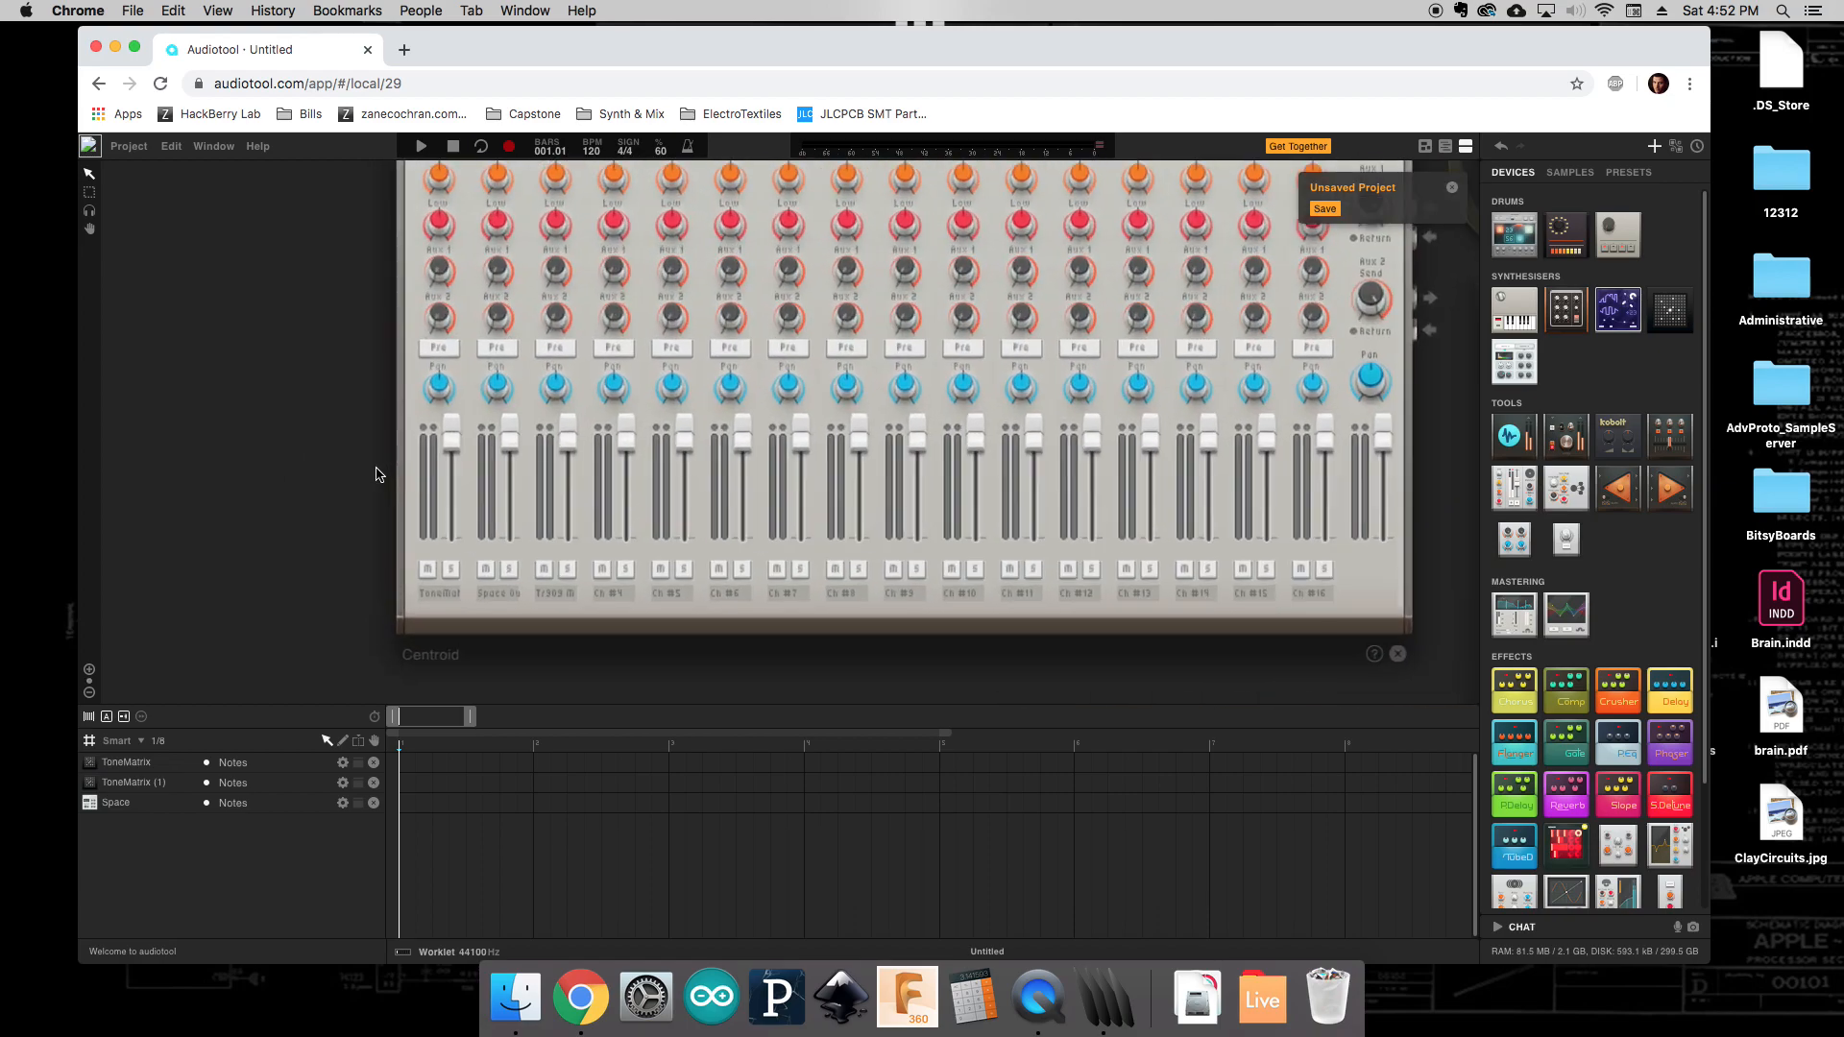
{"action": "scroll", "coordinate": [292, 416], "scroll_direction": "down", "scroll_amount": 2}
{"action": "left_click_drag", "start_coordinate": [257, 371], "coordinate": [261, 552]}
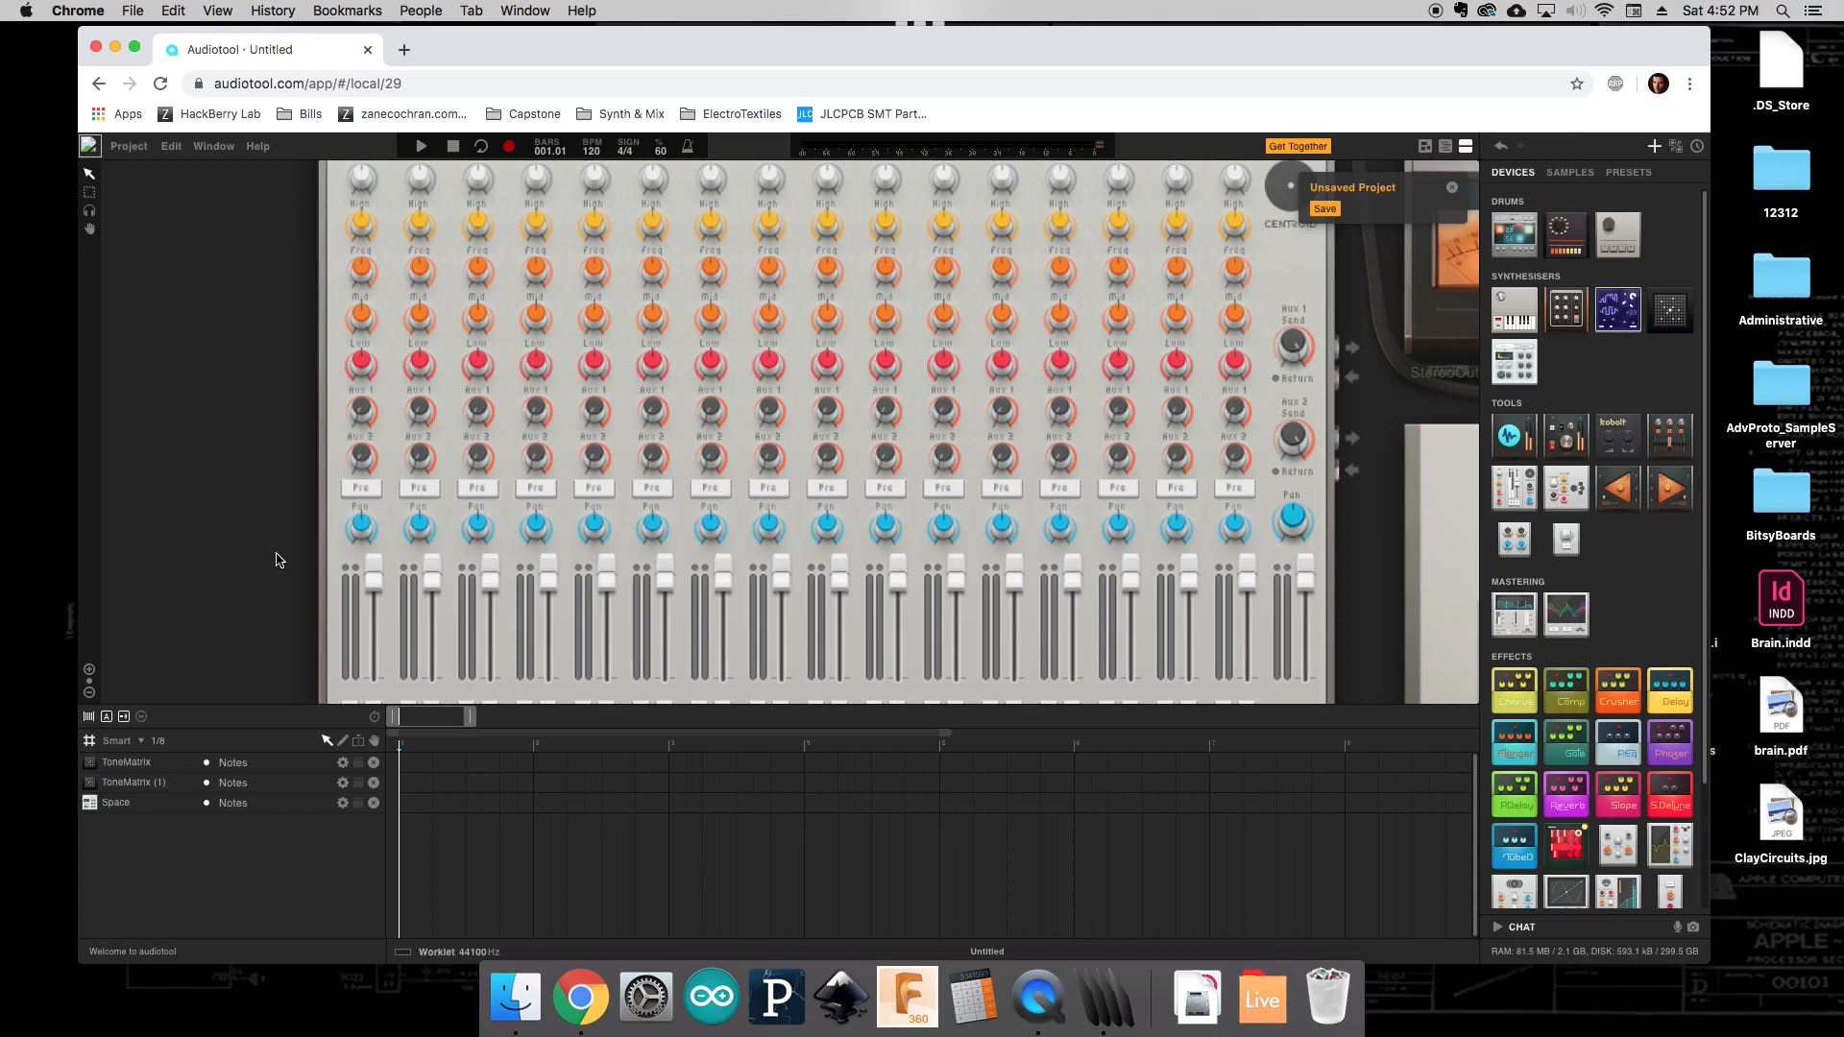
{"action": "scroll", "coordinate": [280, 447], "scroll_direction": "down", "scroll_amount": 3}
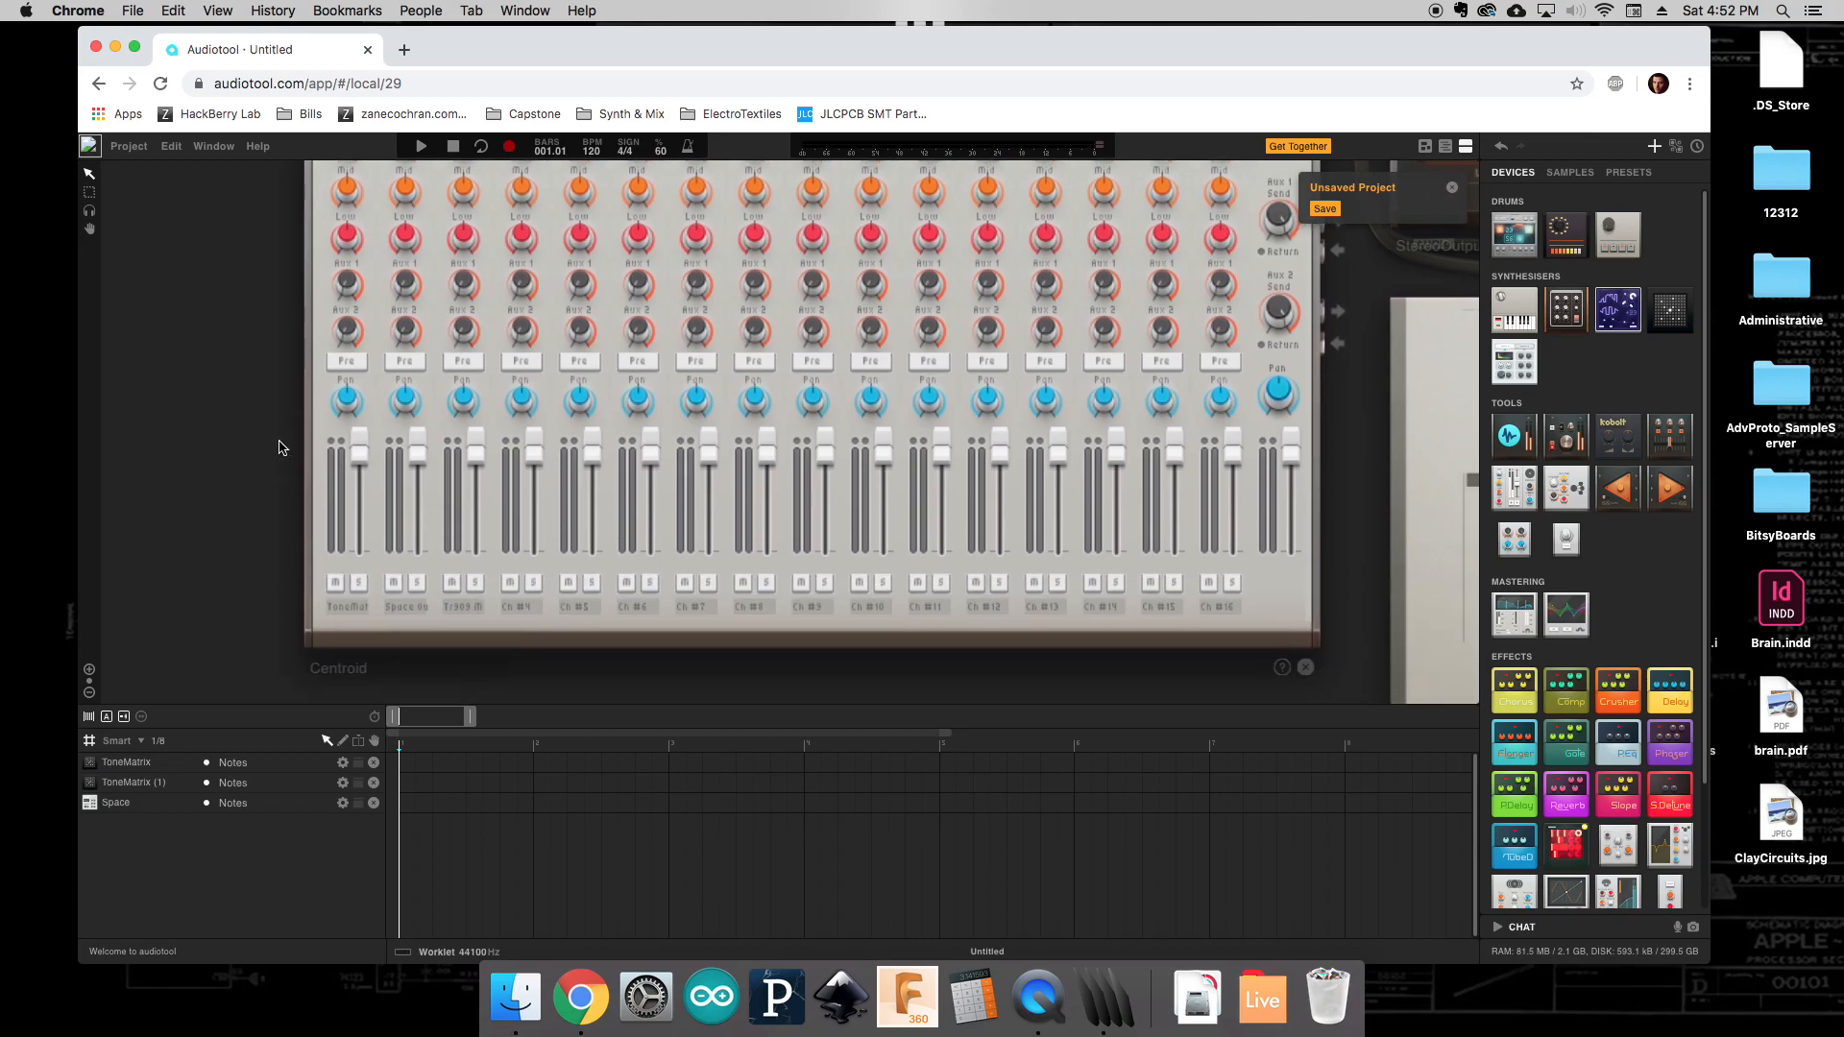
{"action": "right_click", "coordinate": [359, 446]}
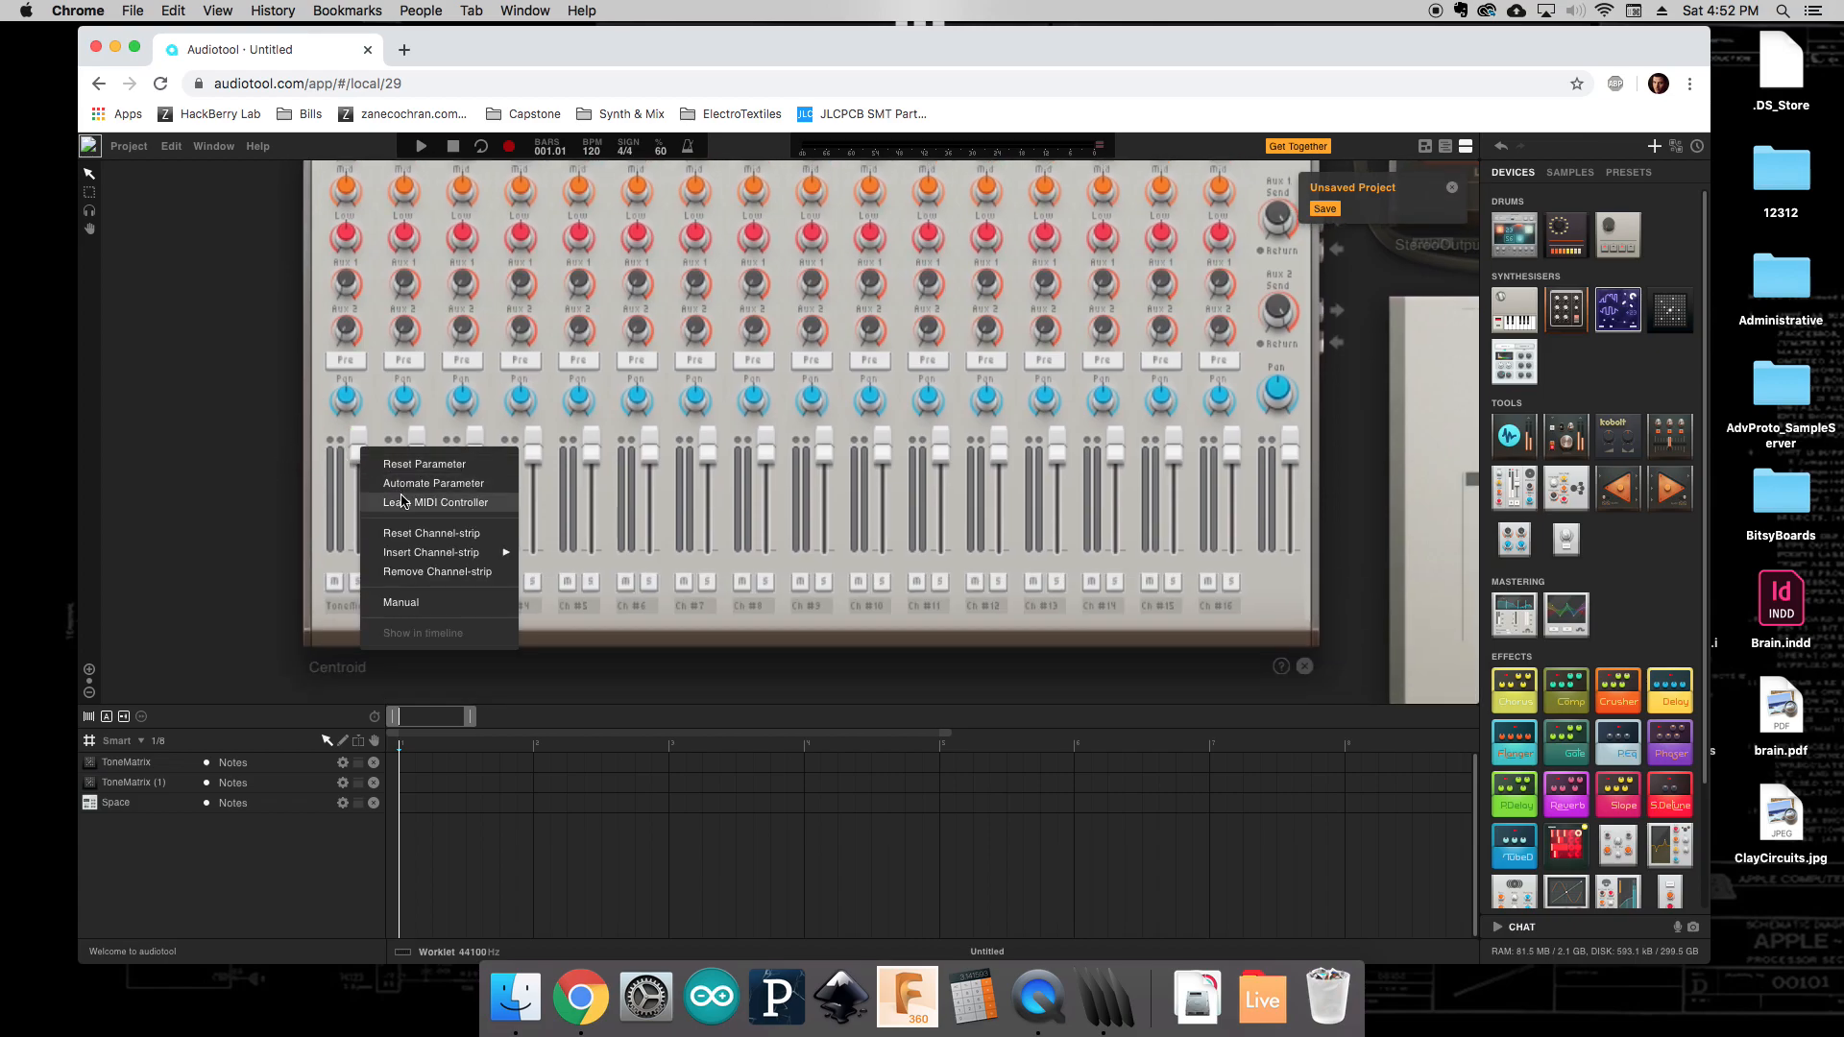
{"action": "left_click", "coordinate": [265, 451]}
{"action": "scroll", "coordinate": [255, 406], "scroll_direction": "down", "scroll_amount": 3}
{"action": "left_click_drag", "start_coordinate": [247, 393], "coordinate": [281, 443]}
{"action": "scroll", "coordinate": [281, 443], "scroll_direction": "down", "scroll_amount": 3}
{"action": "scroll", "coordinate": [281, 443], "scroll_direction": "up", "scroll_amount": 1}
{"action": "left_click_drag", "start_coordinate": [665, 399], "coordinate": [182, 362]}
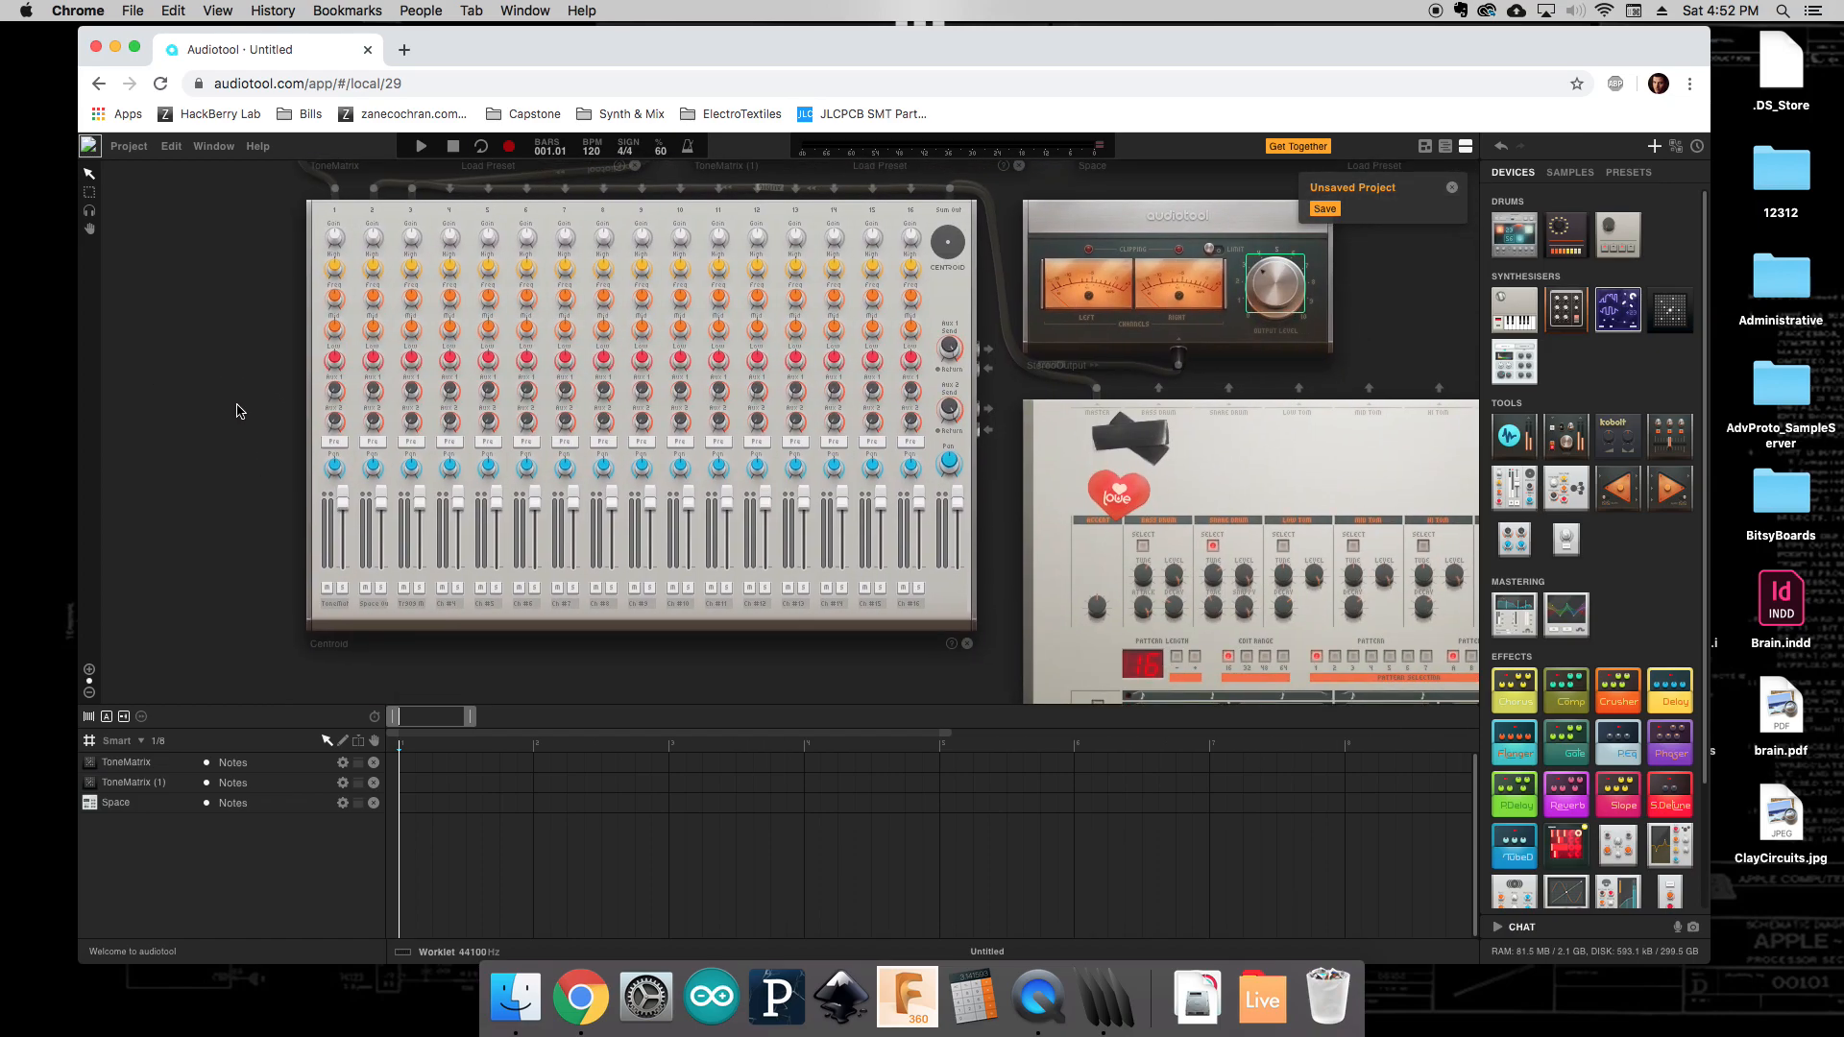
Assign learned MIDI controllers to the level faders of the first three mixer channels and test them during playback.
{"action": "scroll", "coordinate": [306, 519], "scroll_direction": "up", "scroll_amount": 2}
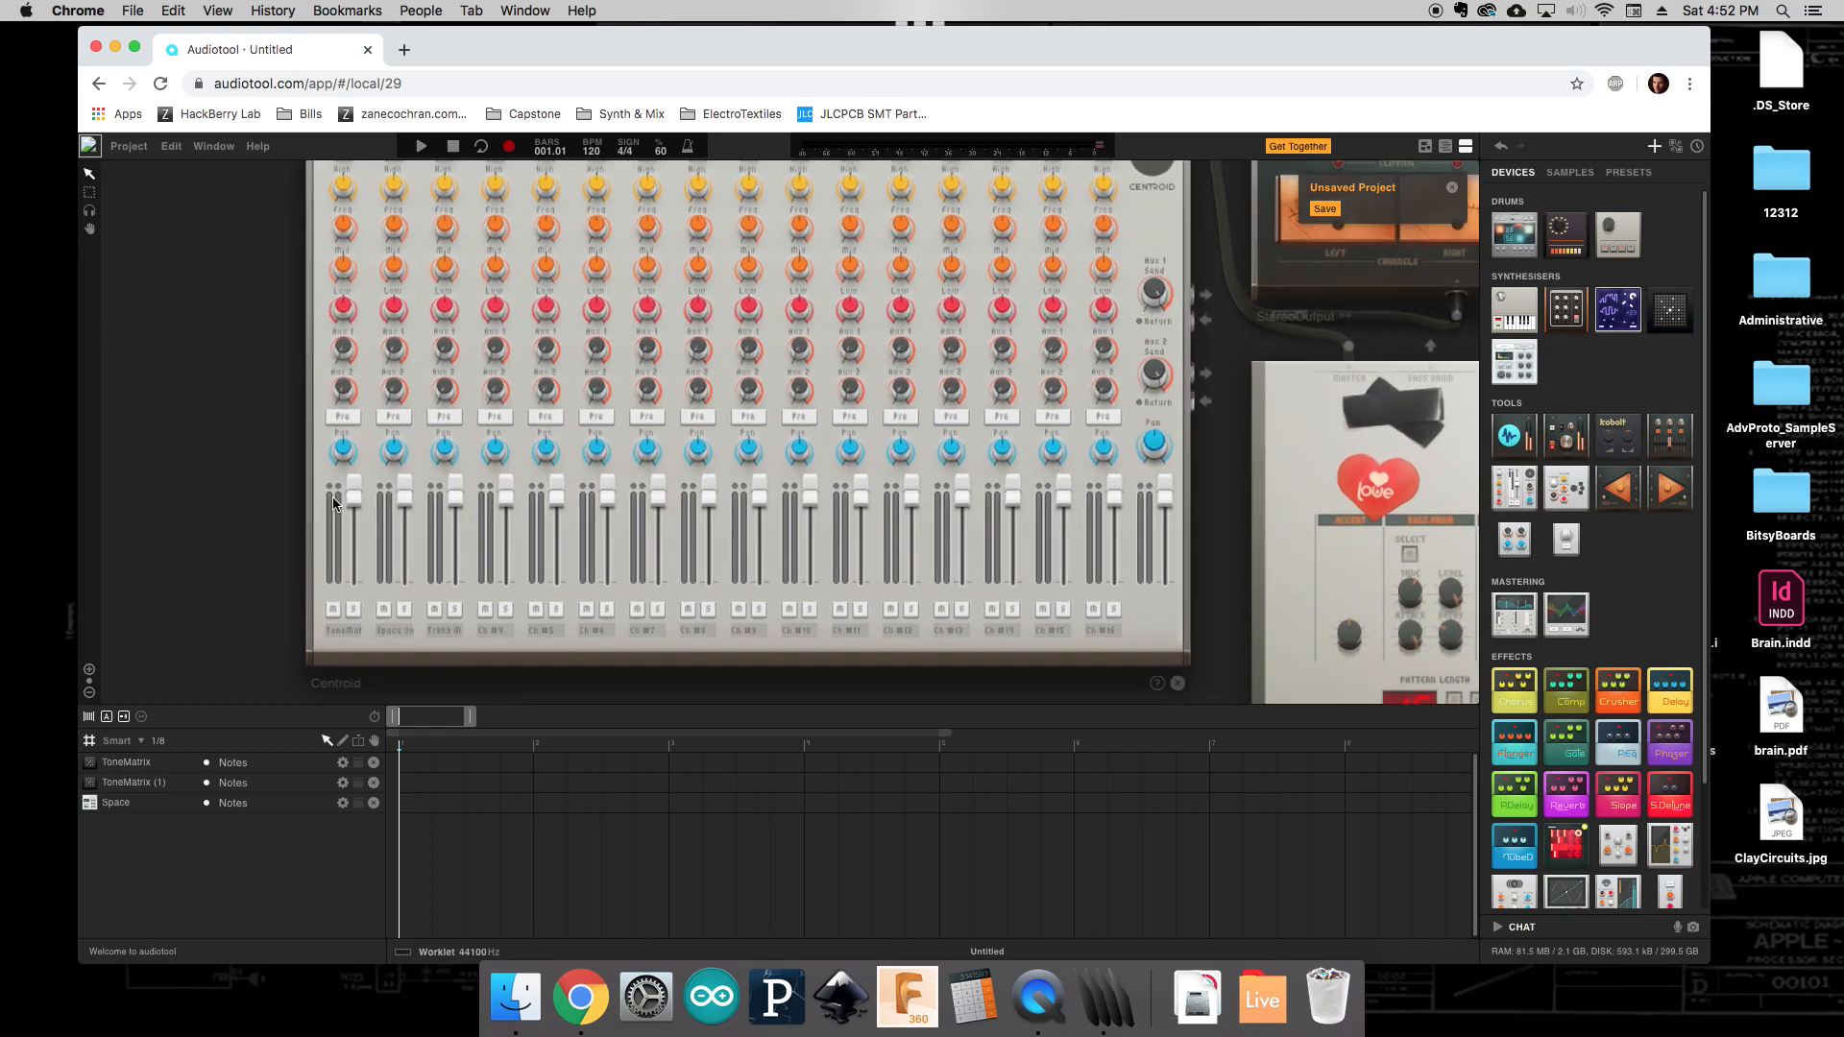
{"action": "right_click", "coordinate": [360, 494]}
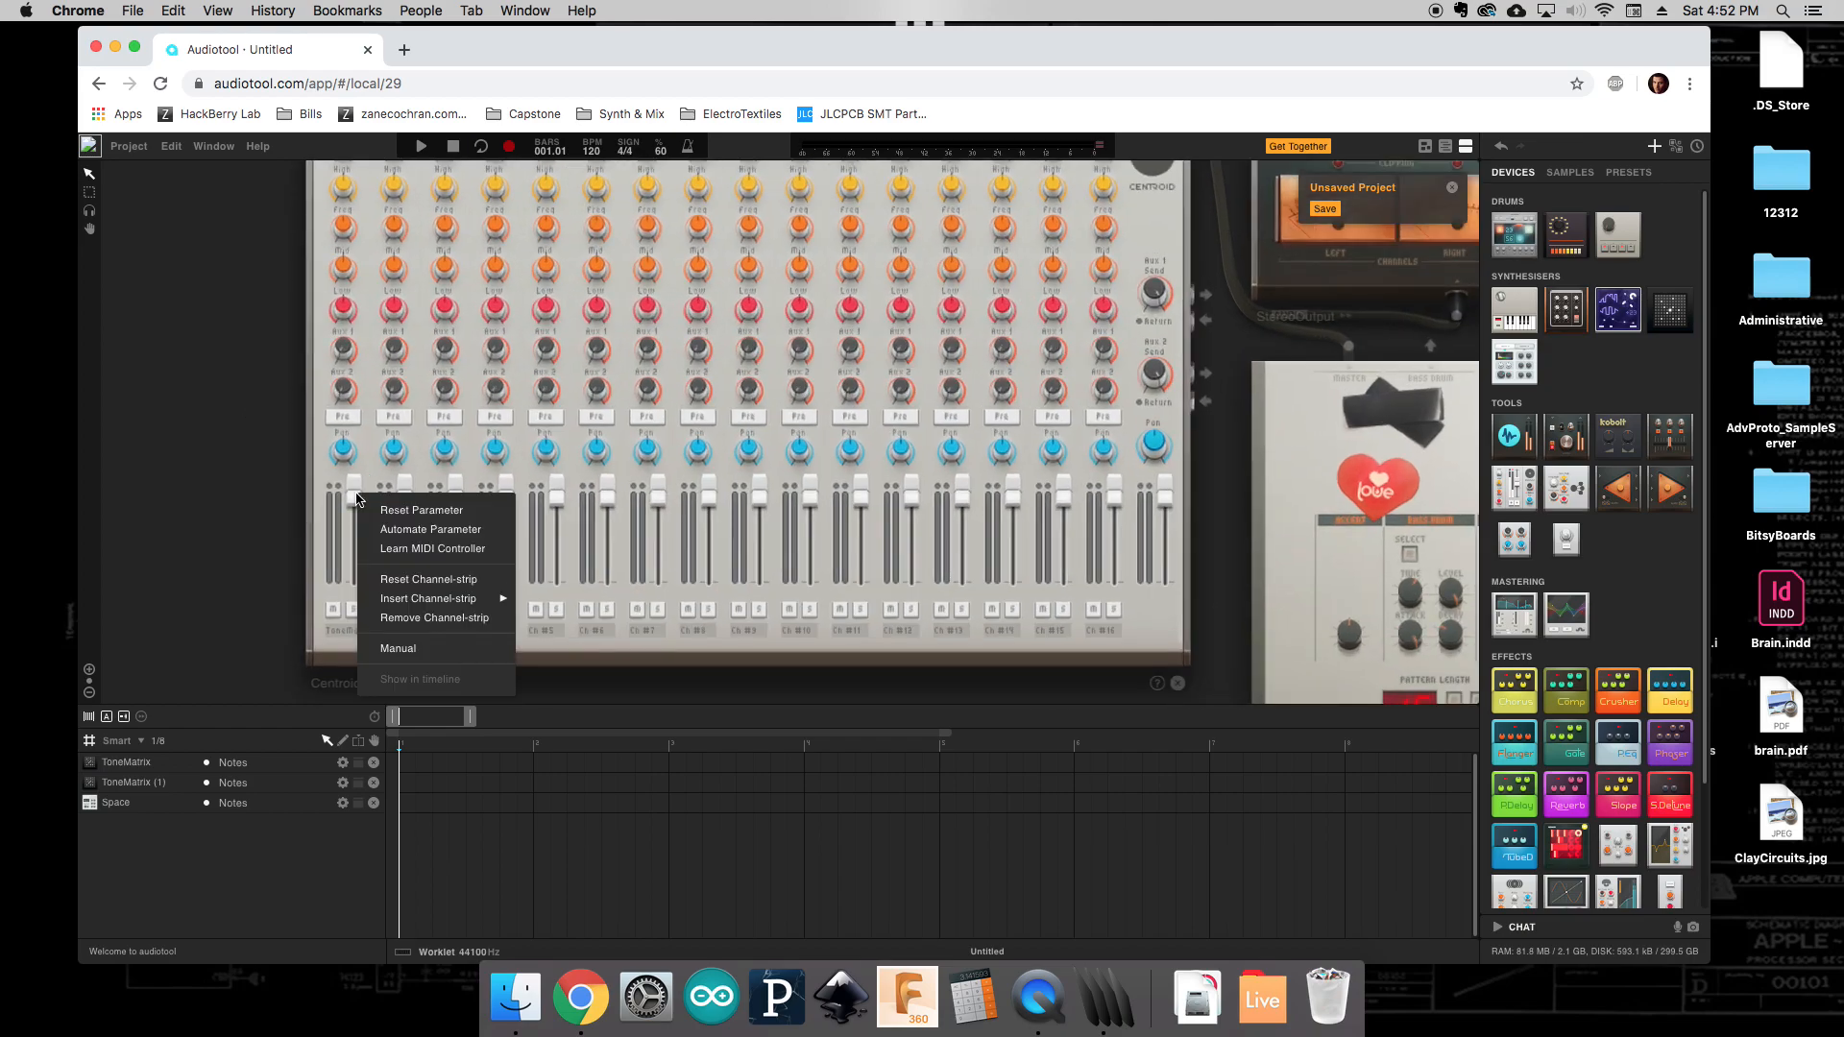
{"action": "left_click", "coordinate": [394, 548]}
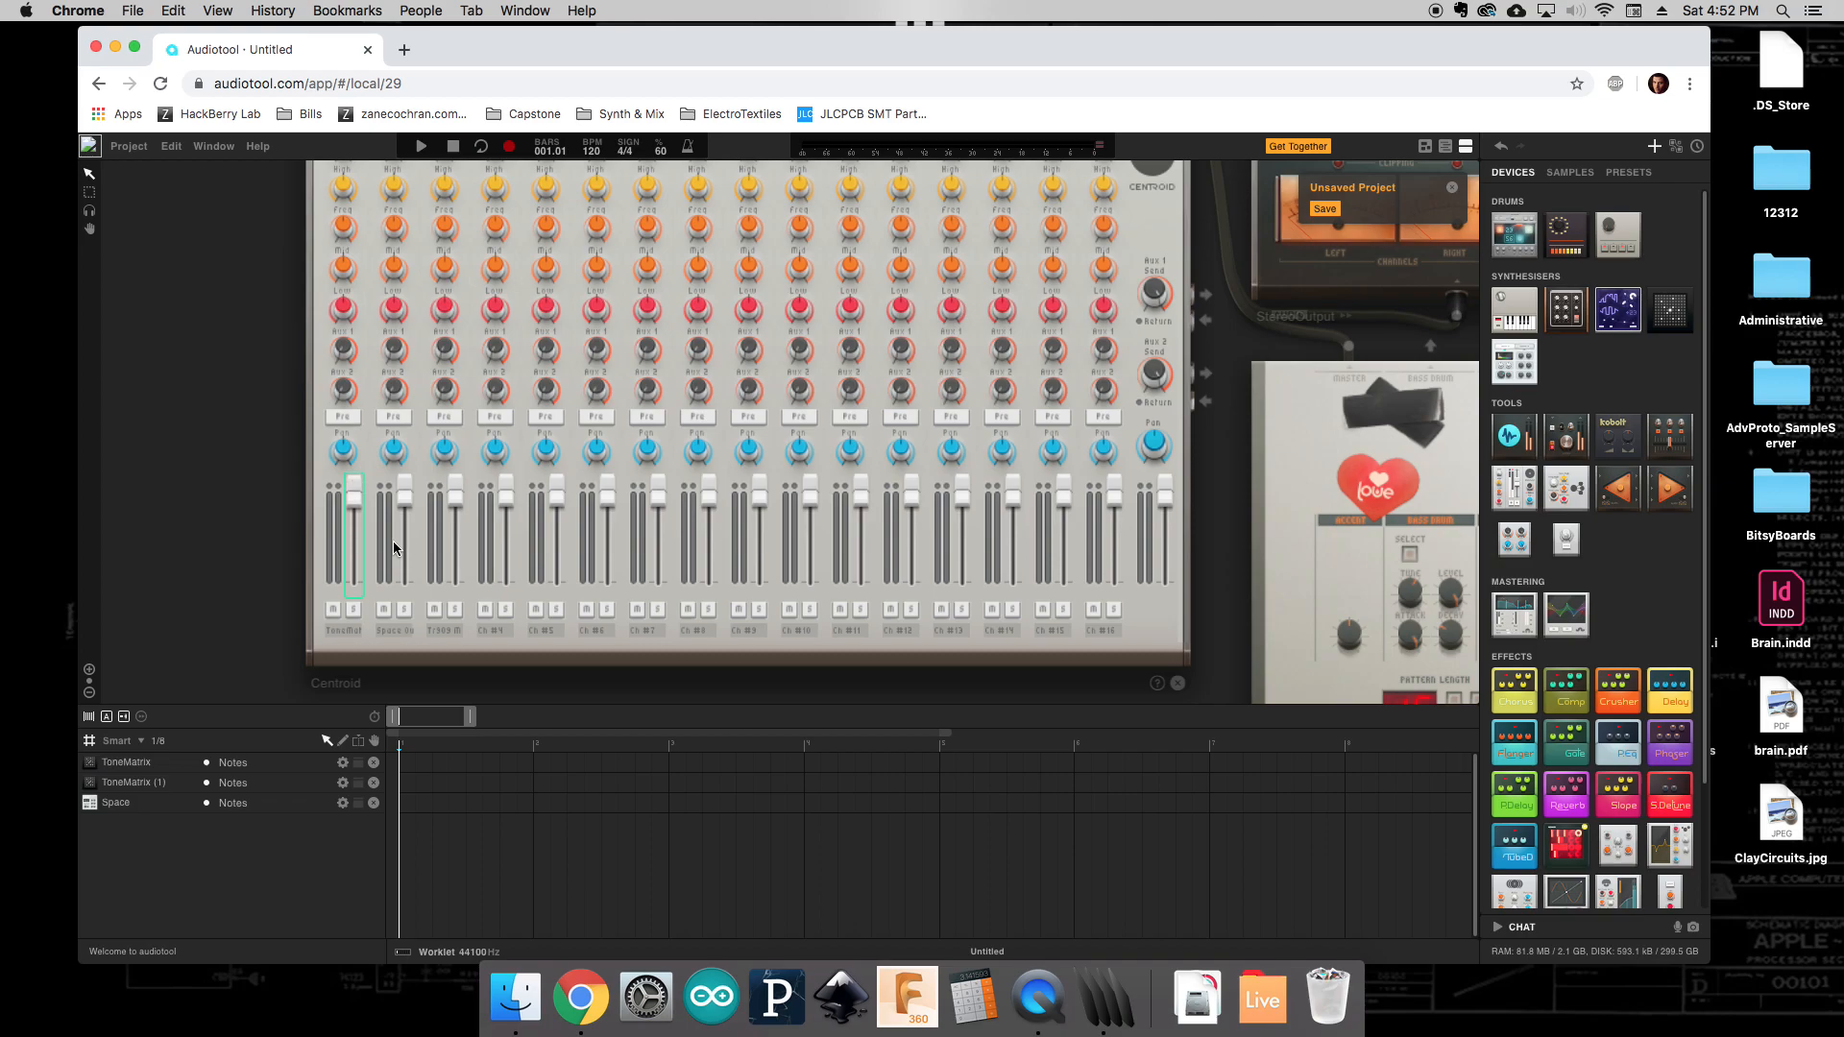
{"action": "right_click", "coordinate": [405, 495]}
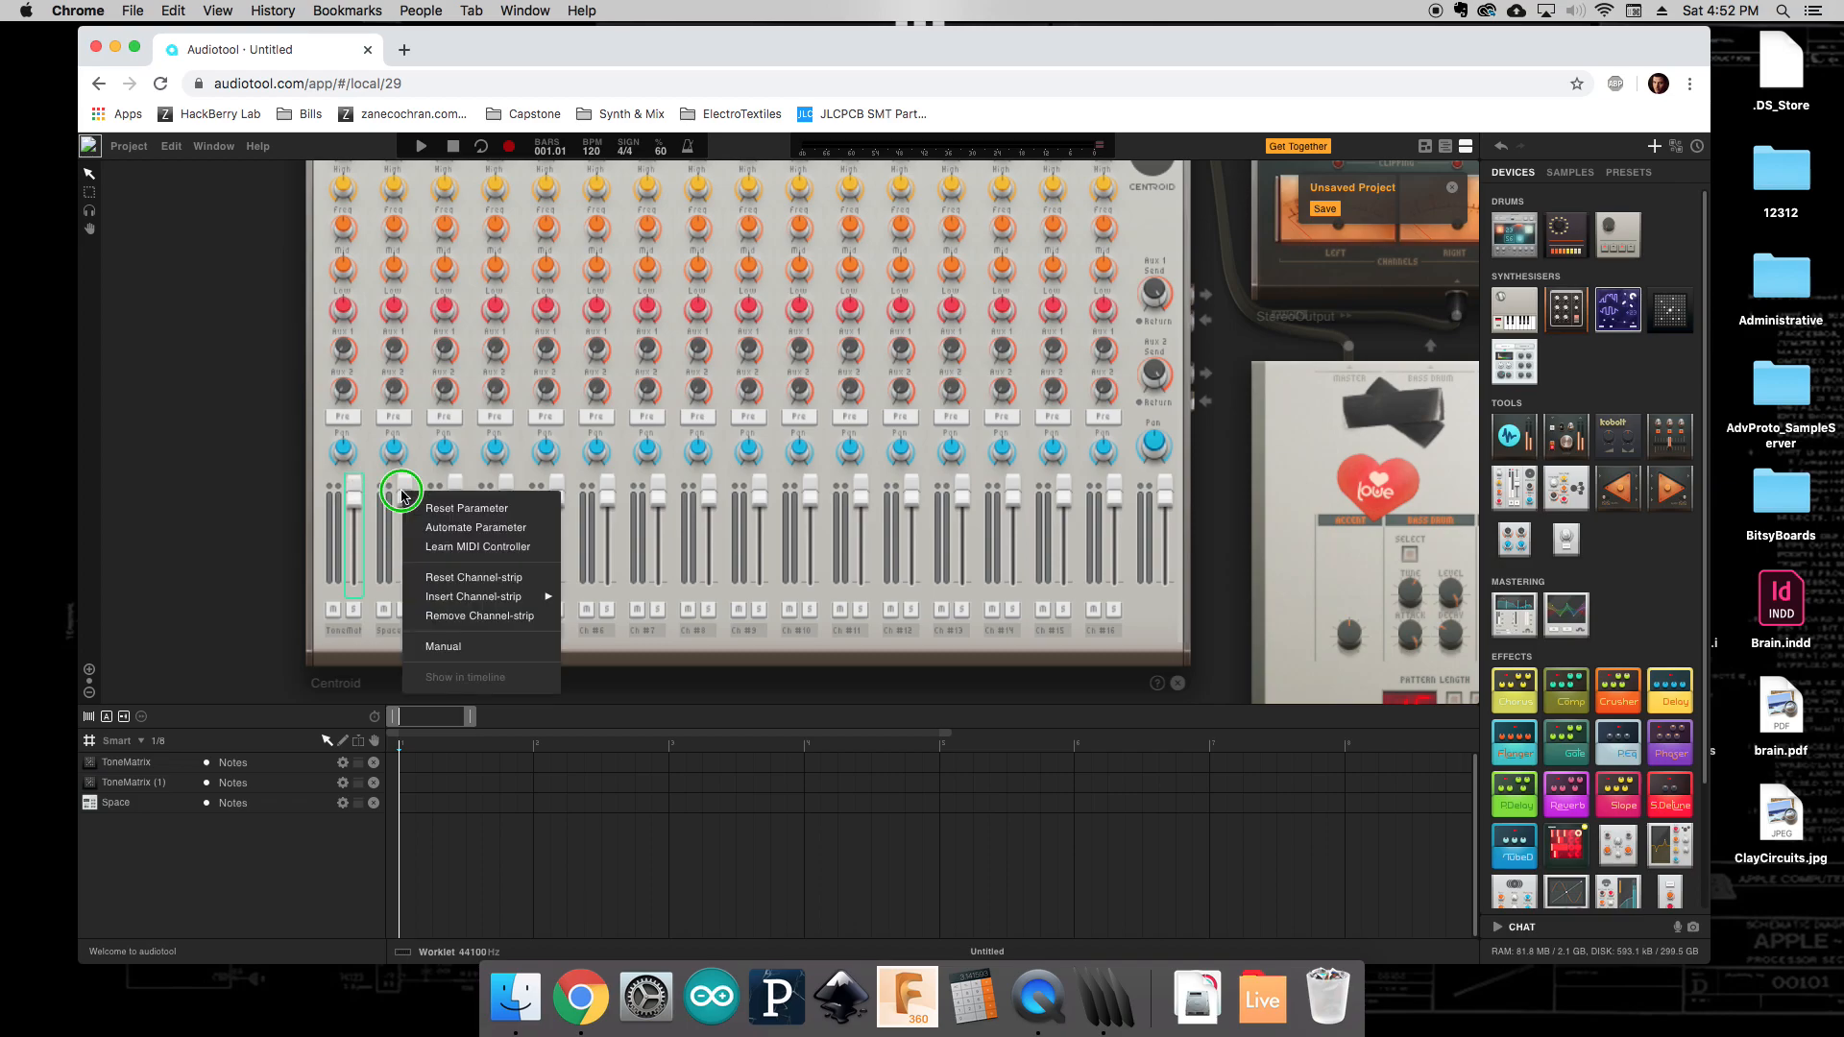
{"action": "left_click", "coordinate": [443, 547]}
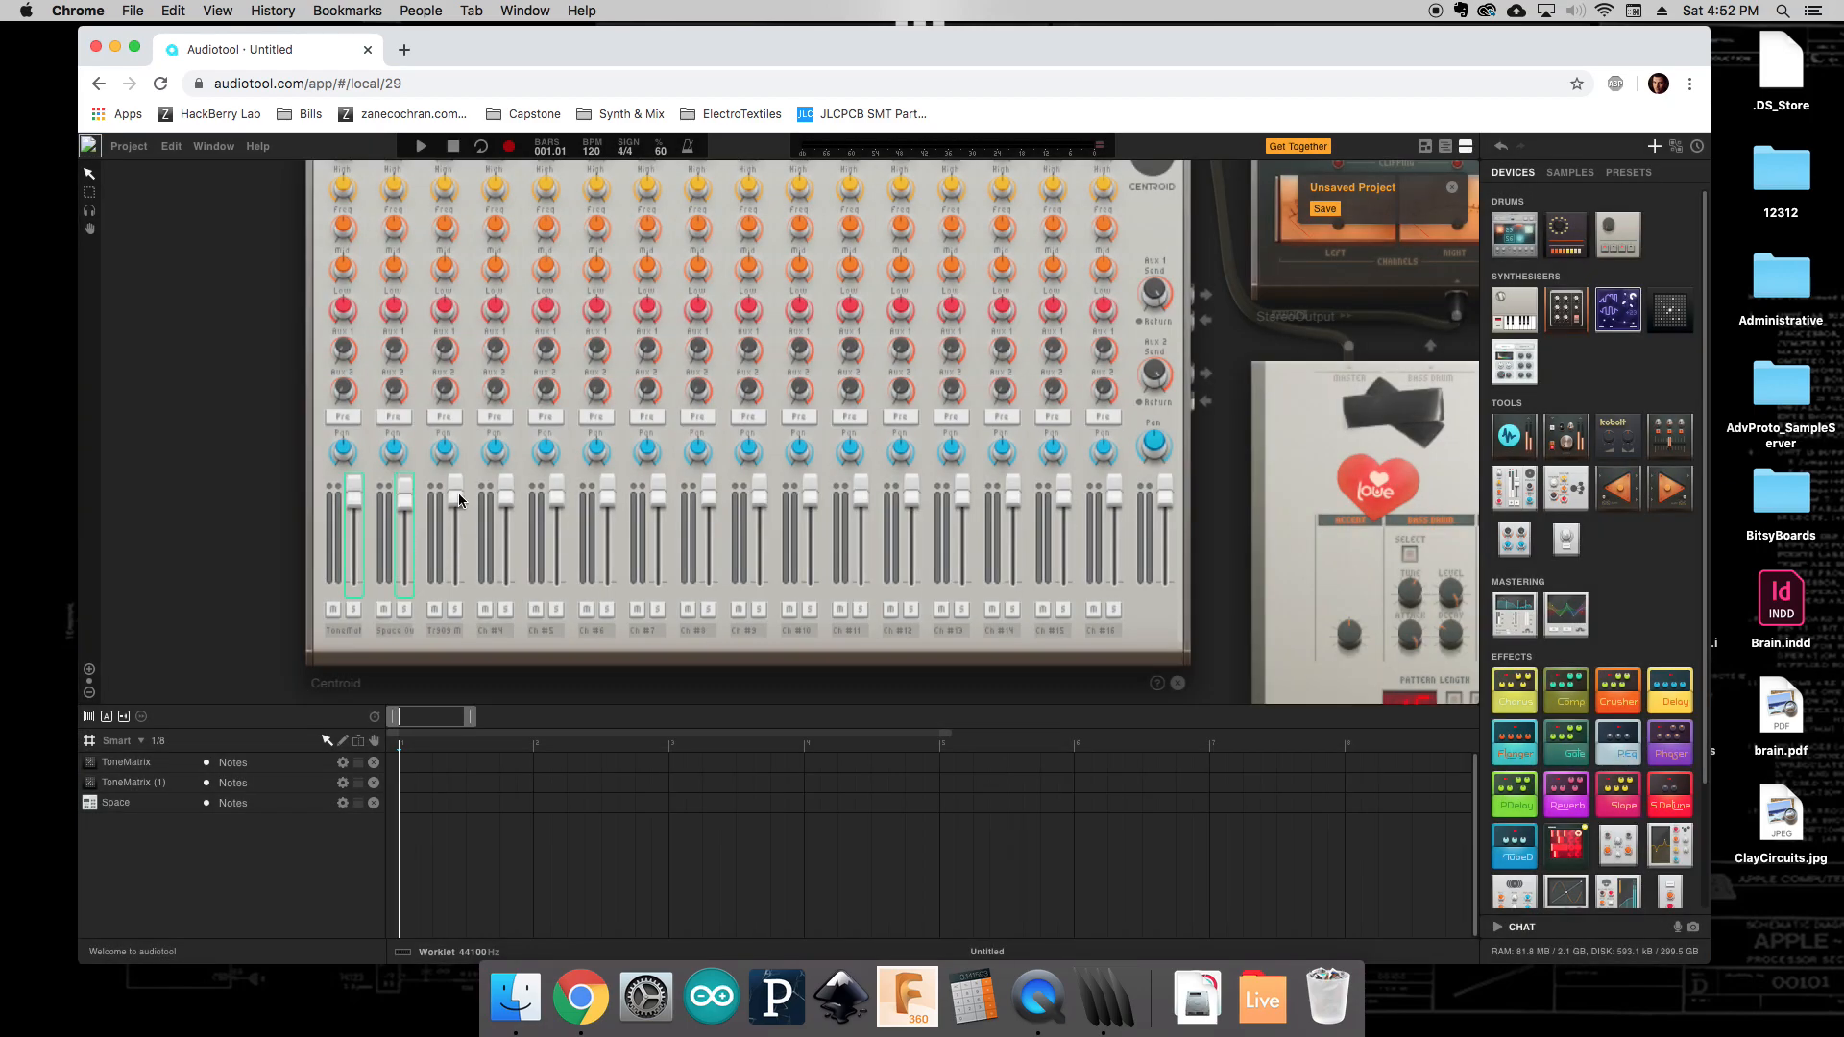
{"action": "right_click", "coordinate": [458, 493]}
{"action": "left_click", "coordinate": [488, 546]}
{"action": "left_click", "coordinate": [420, 146]}
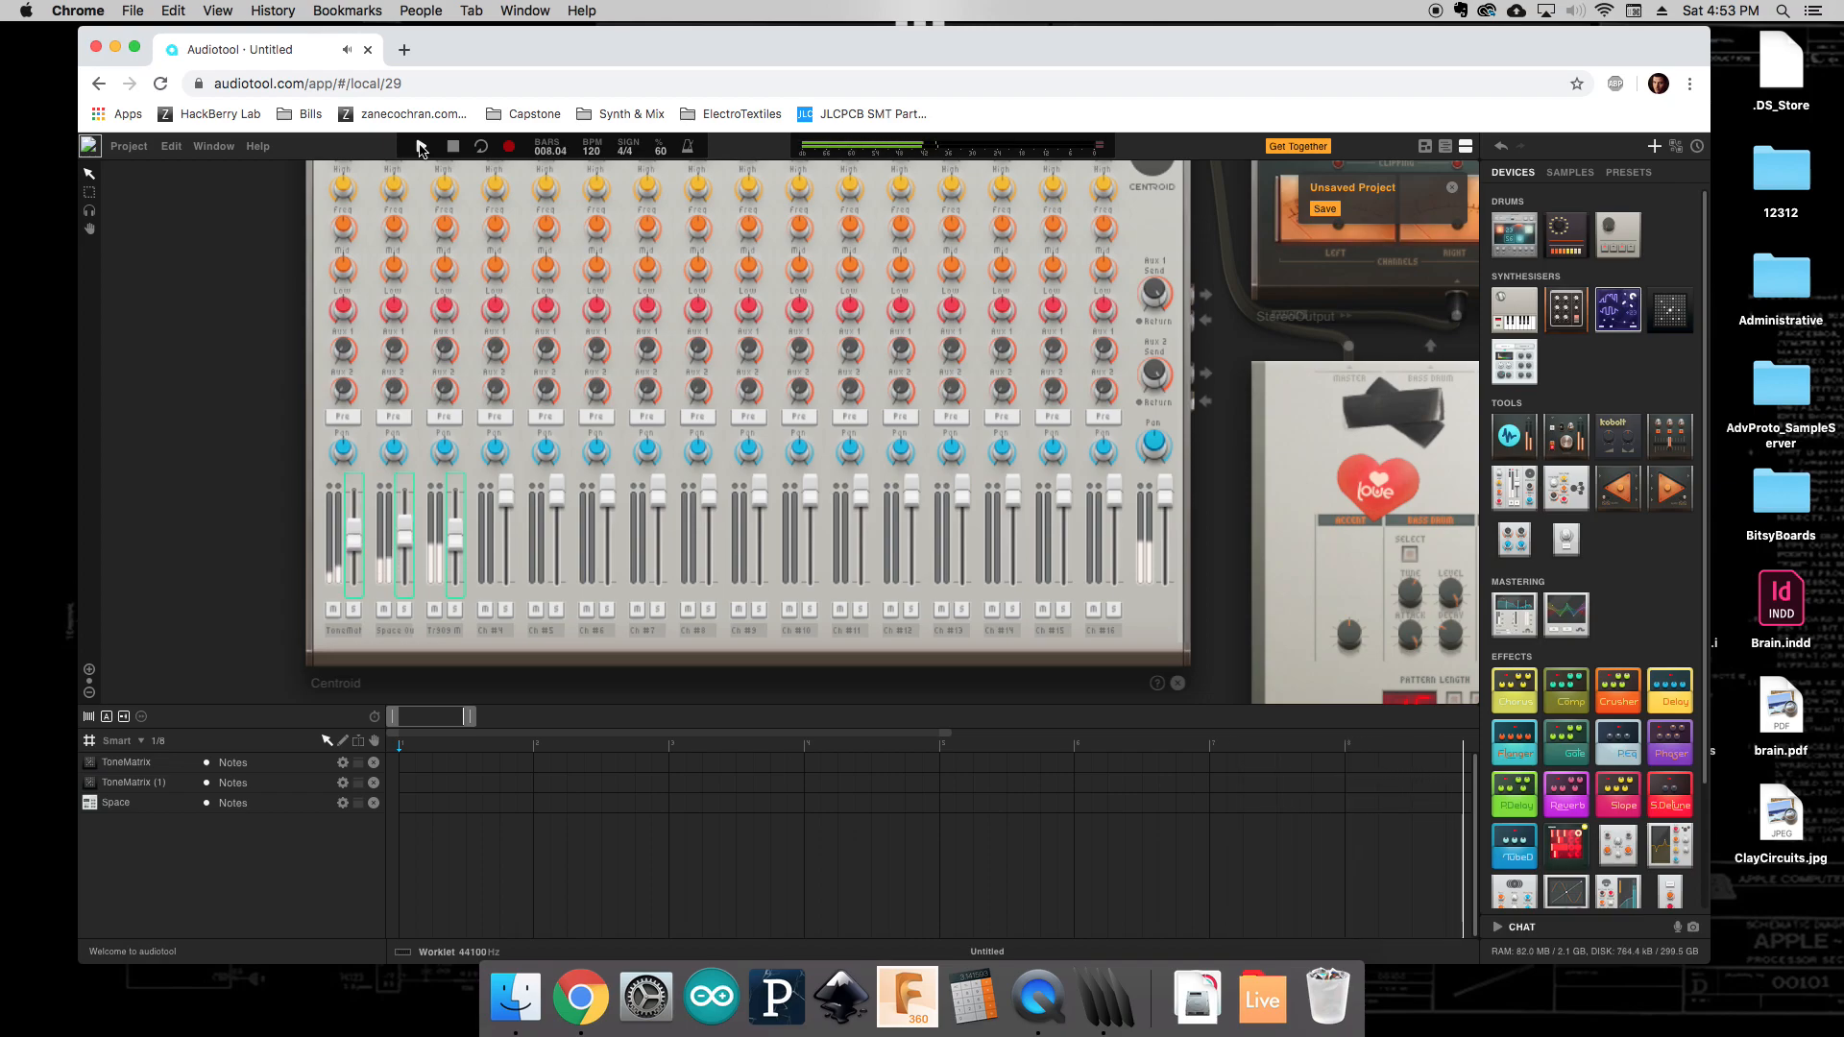
{"action": "left_click", "coordinate": [452, 146]}
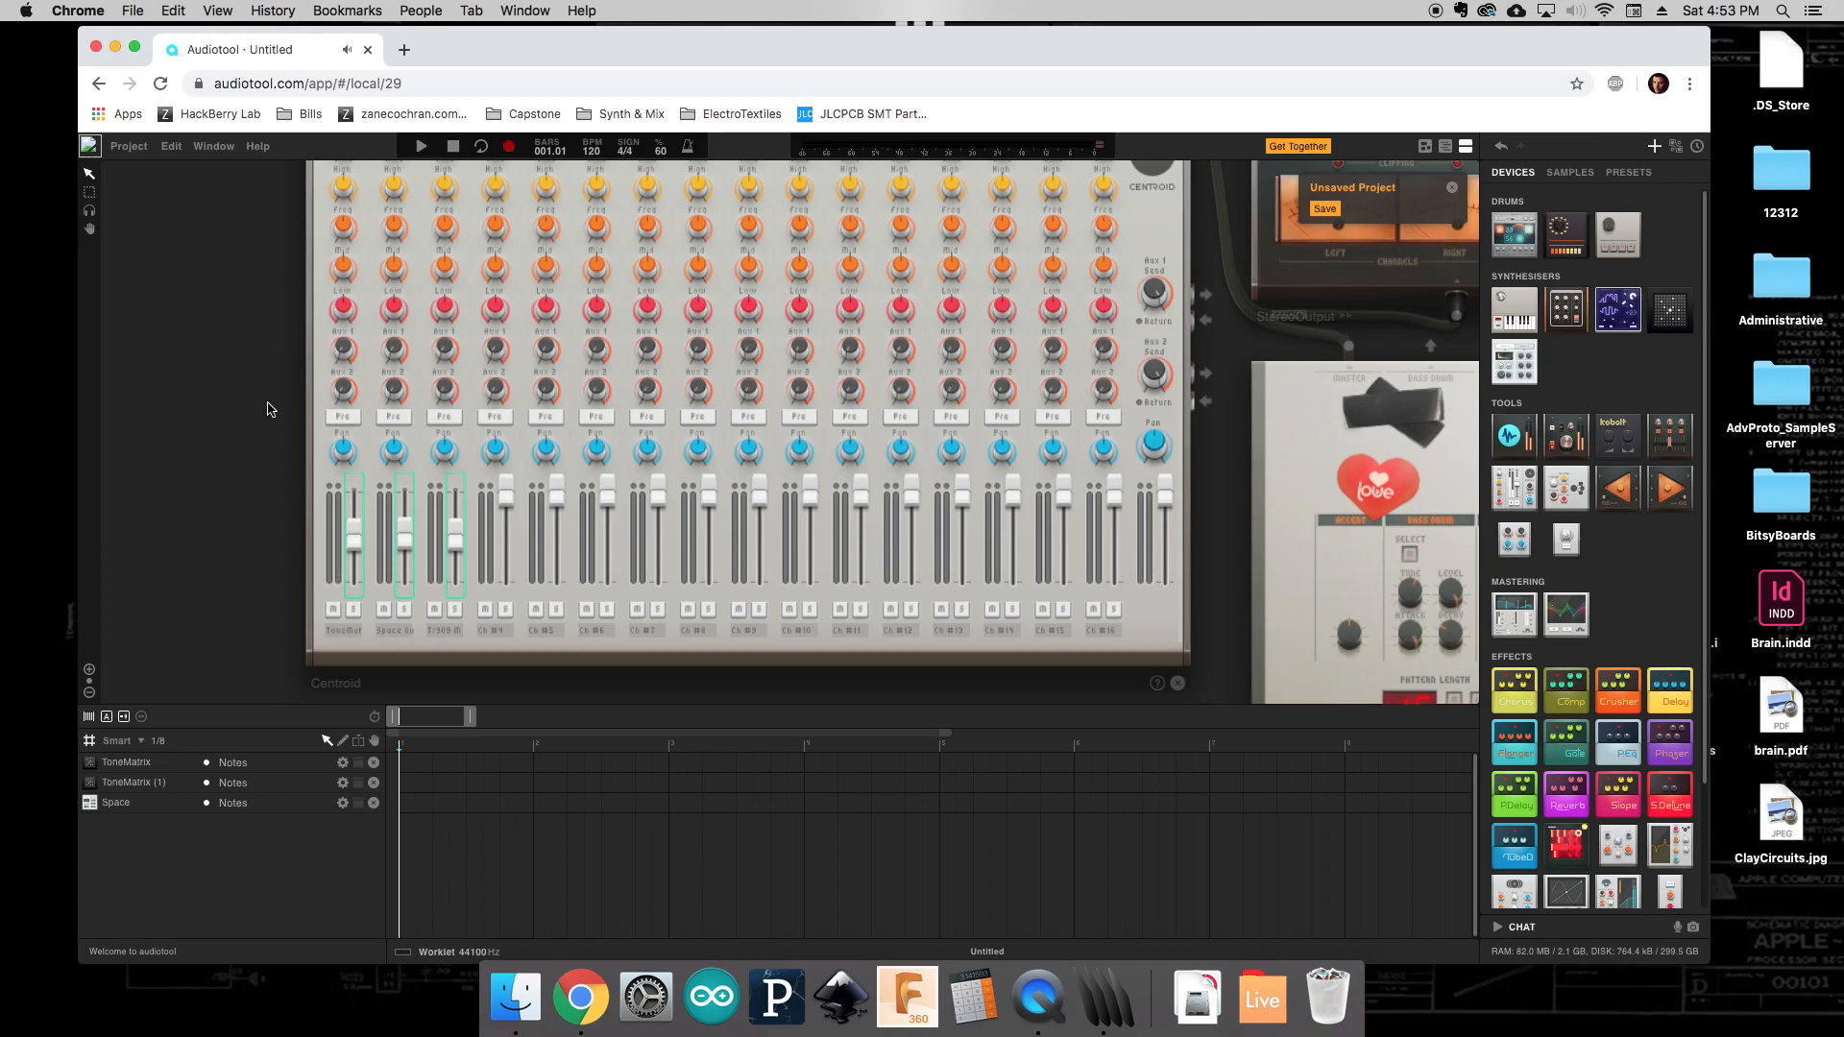
Assign learned MIDI controllers to the bass drum, snare drum and clap level knobs on the Rhythm Composer.
{"action": "scroll", "coordinate": [269, 409], "scroll_direction": "right", "scroll_amount": 10}
{"action": "scroll", "coordinate": [269, 410], "scroll_direction": "down", "scroll_amount": 4}
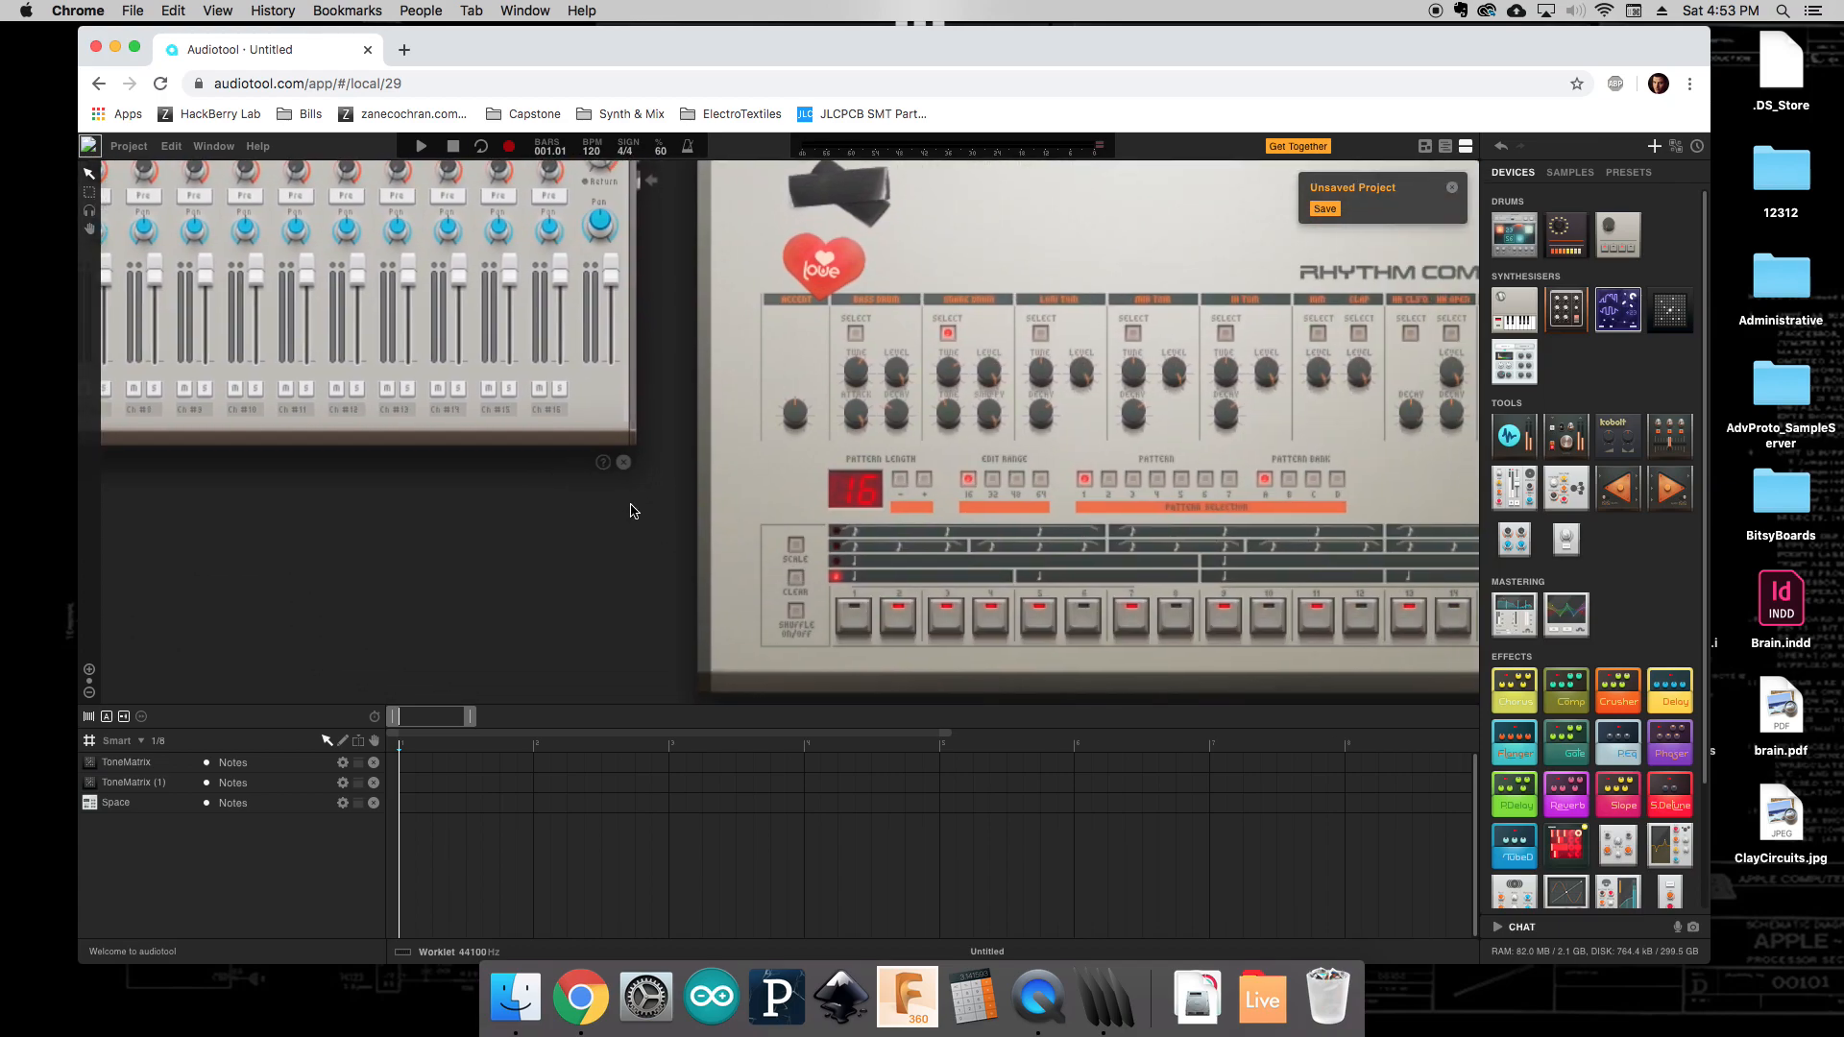
{"action": "left_click_drag", "start_coordinate": [646, 494], "coordinate": [354, 478]}
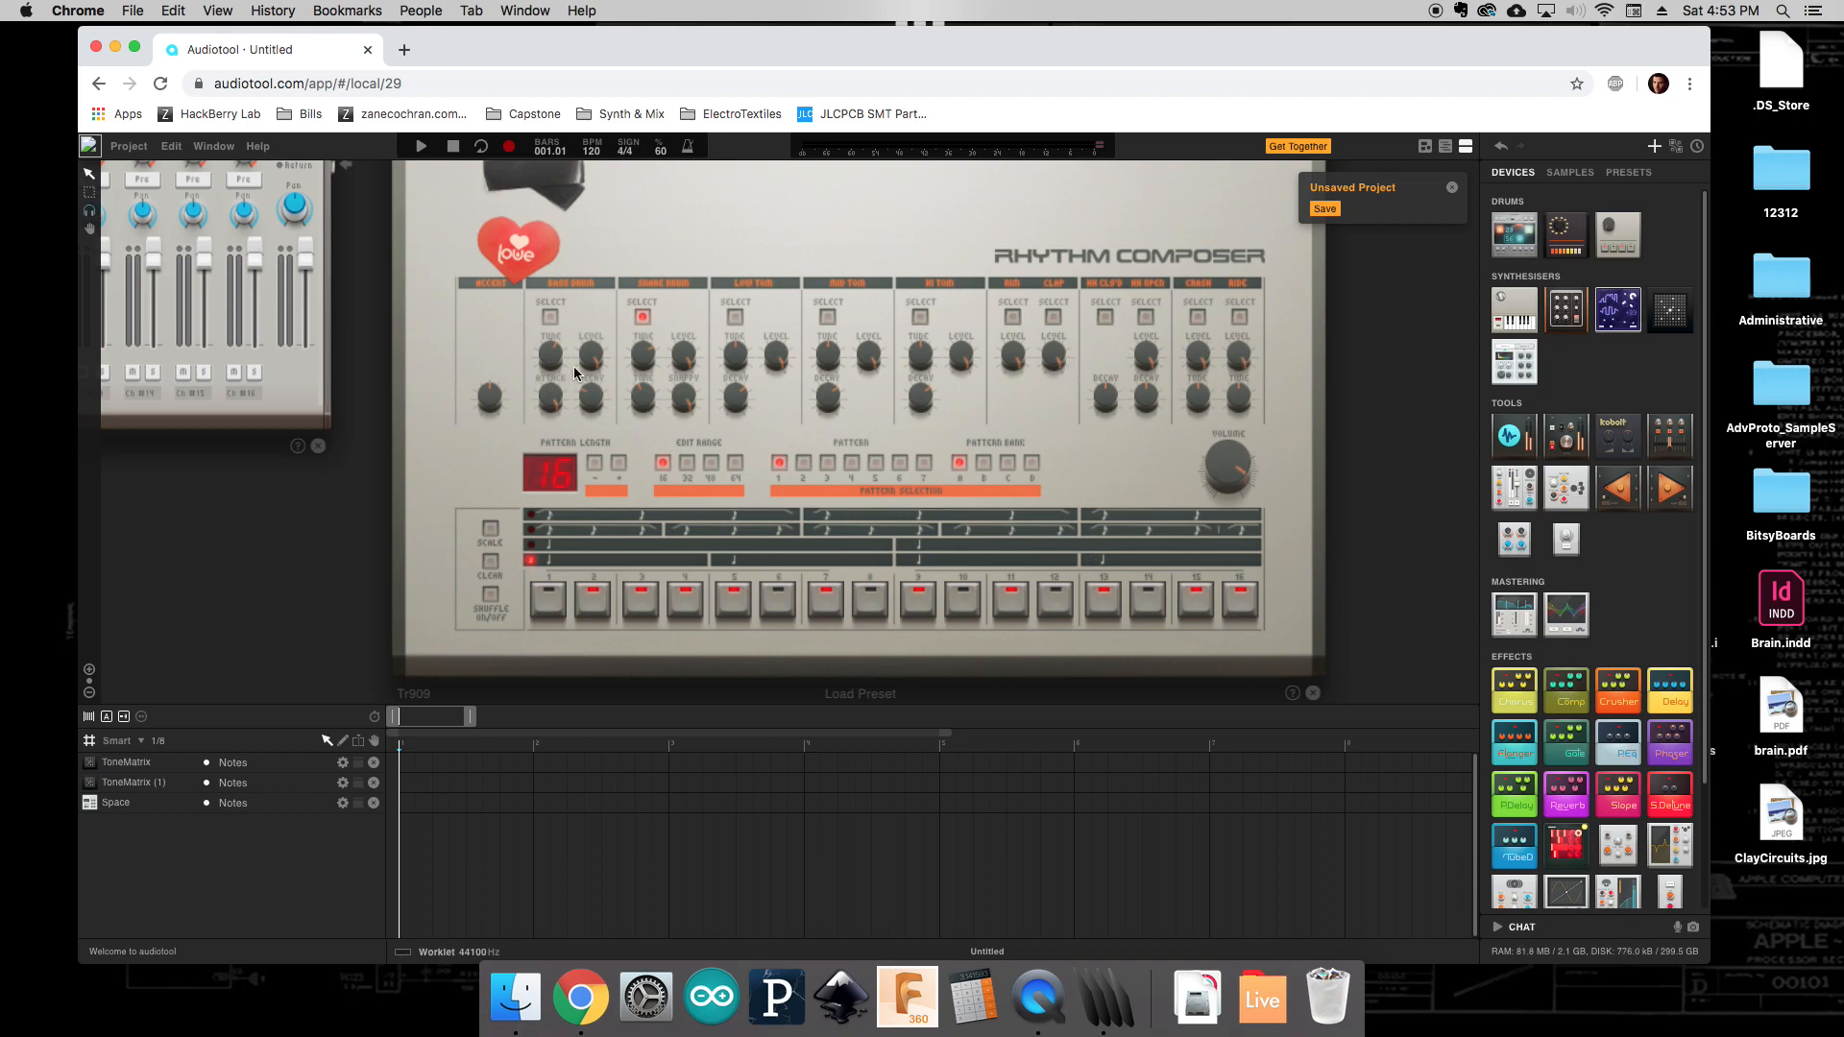
{"action": "mouse_move", "coordinate": [580, 365]}
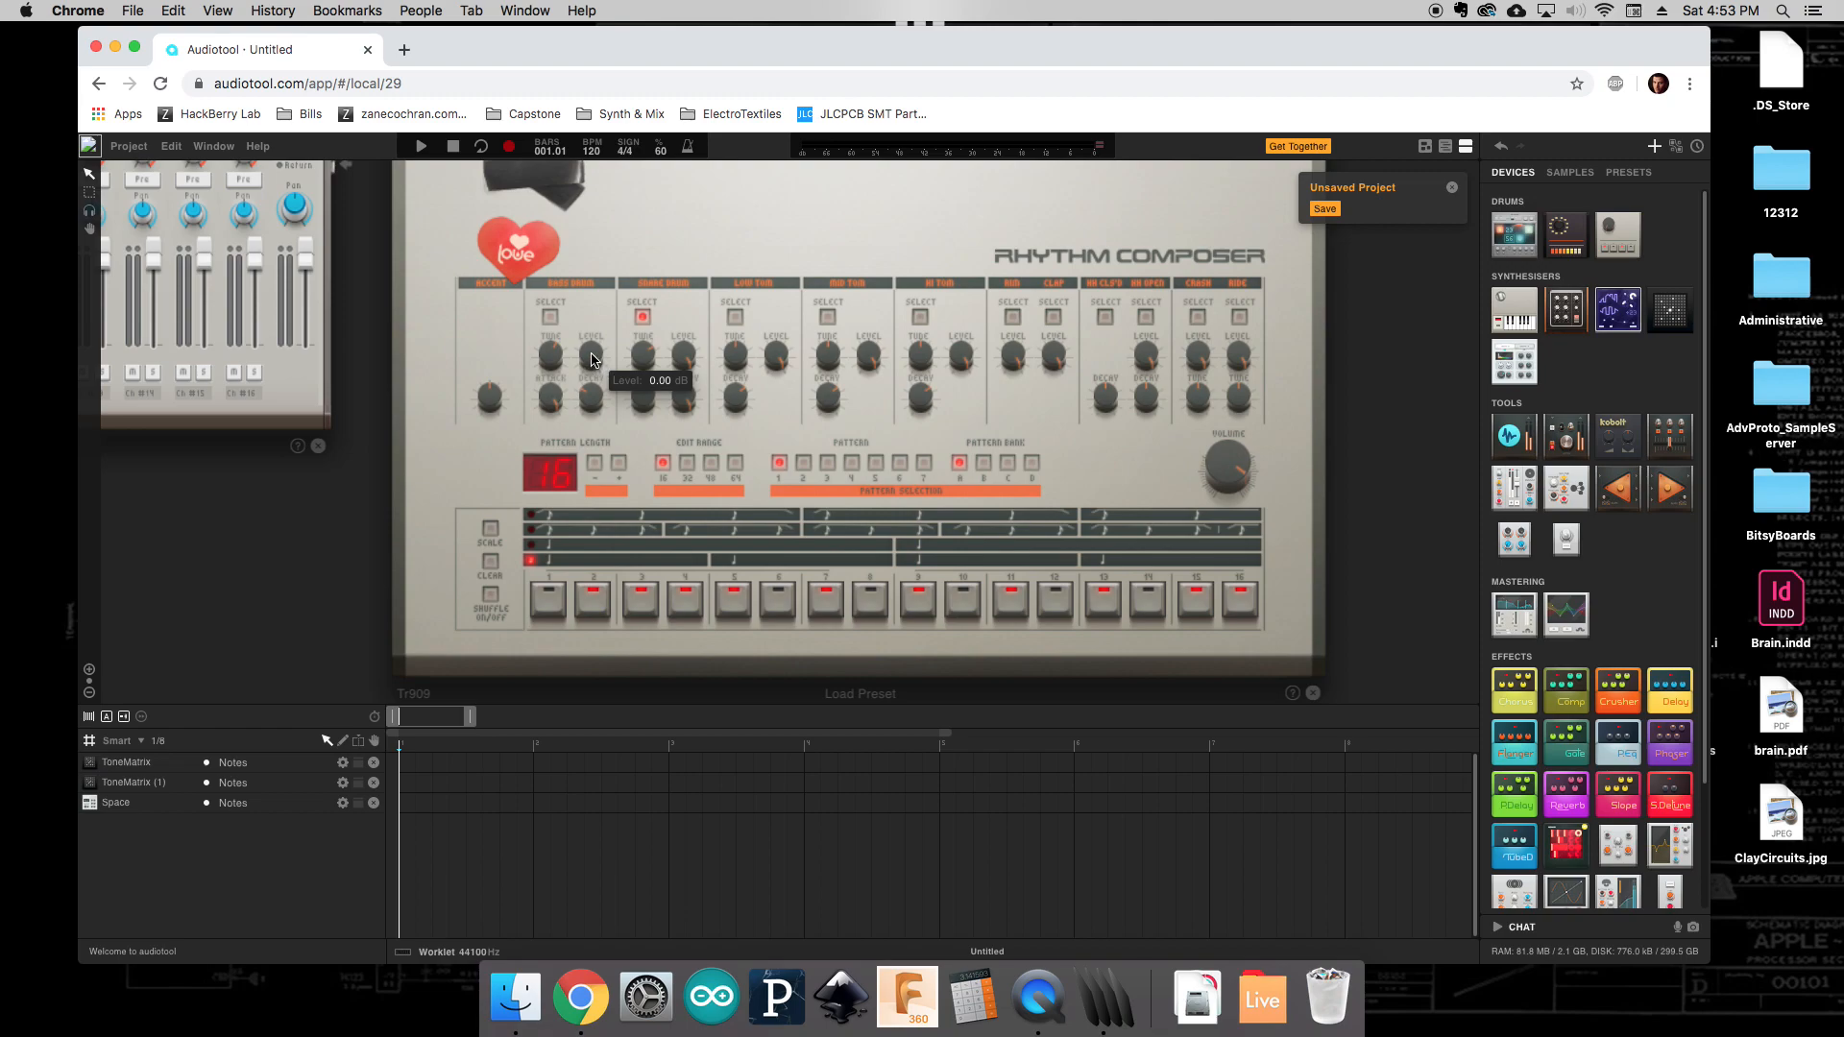
{"action": "right_click", "coordinate": [592, 359]}
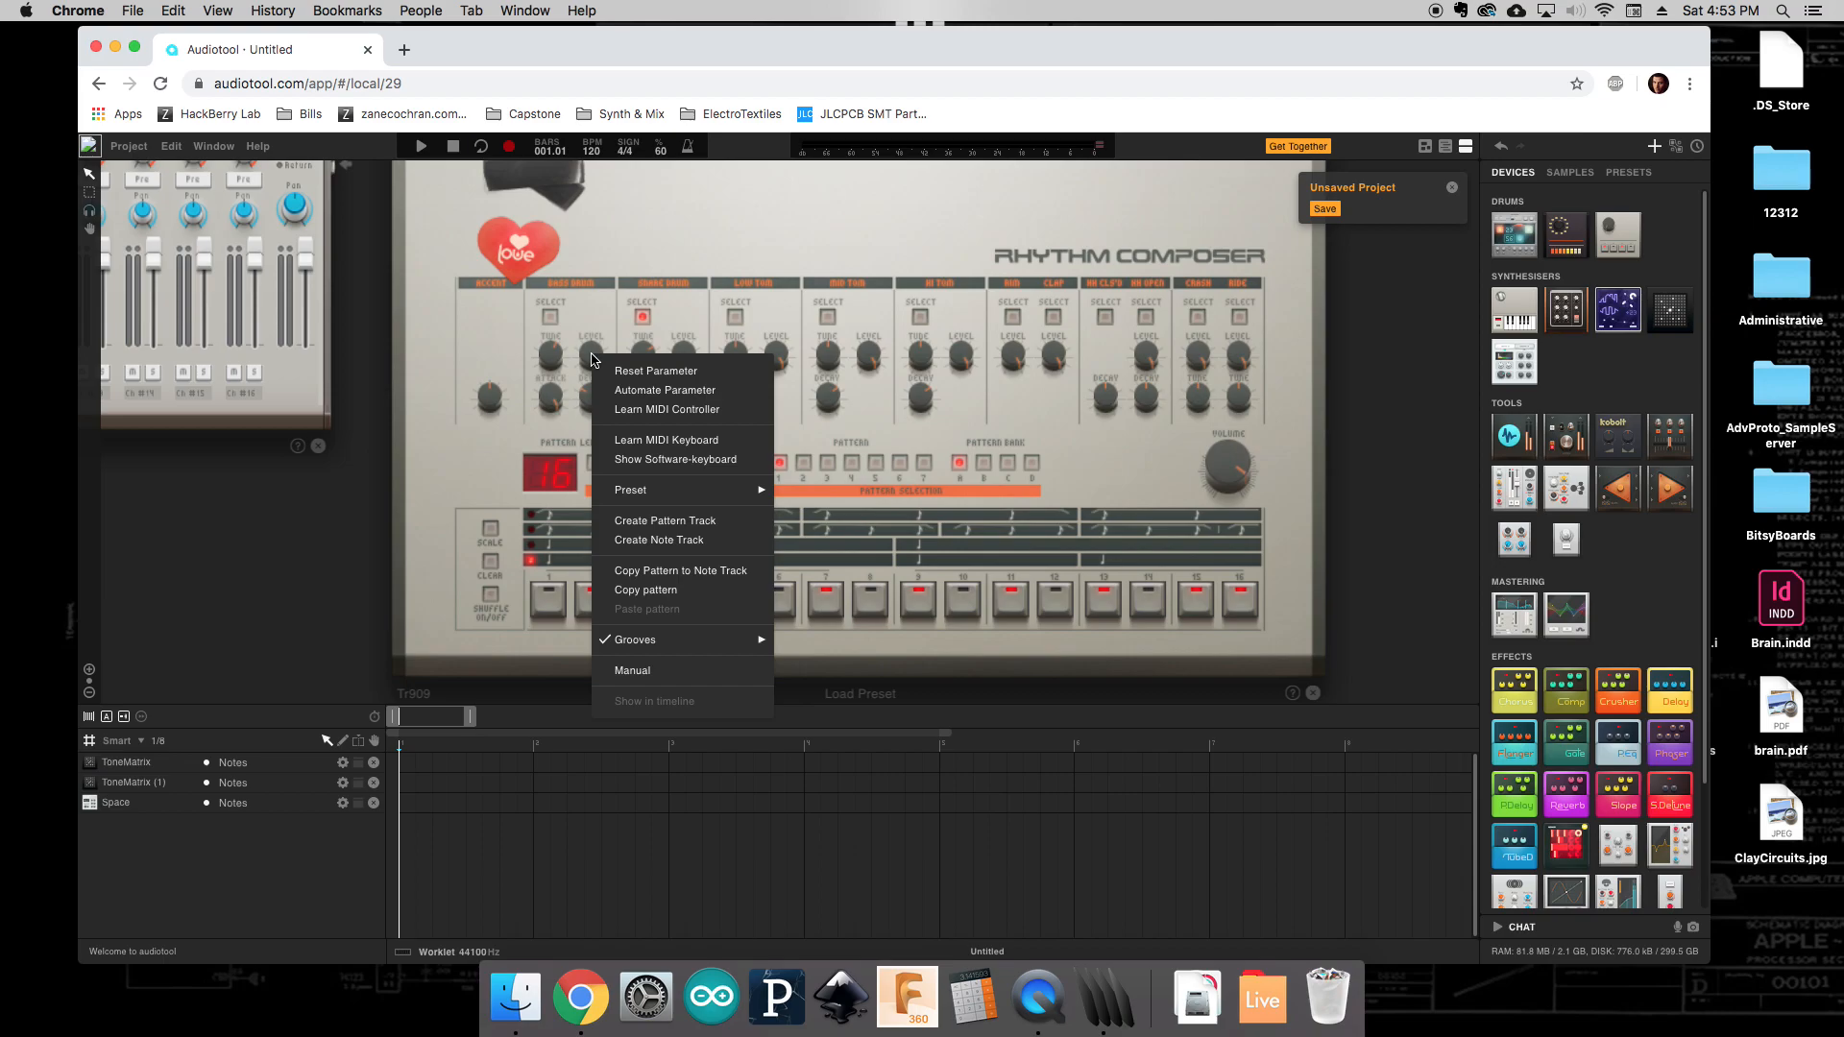
{"action": "left_click", "coordinate": [644, 410]}
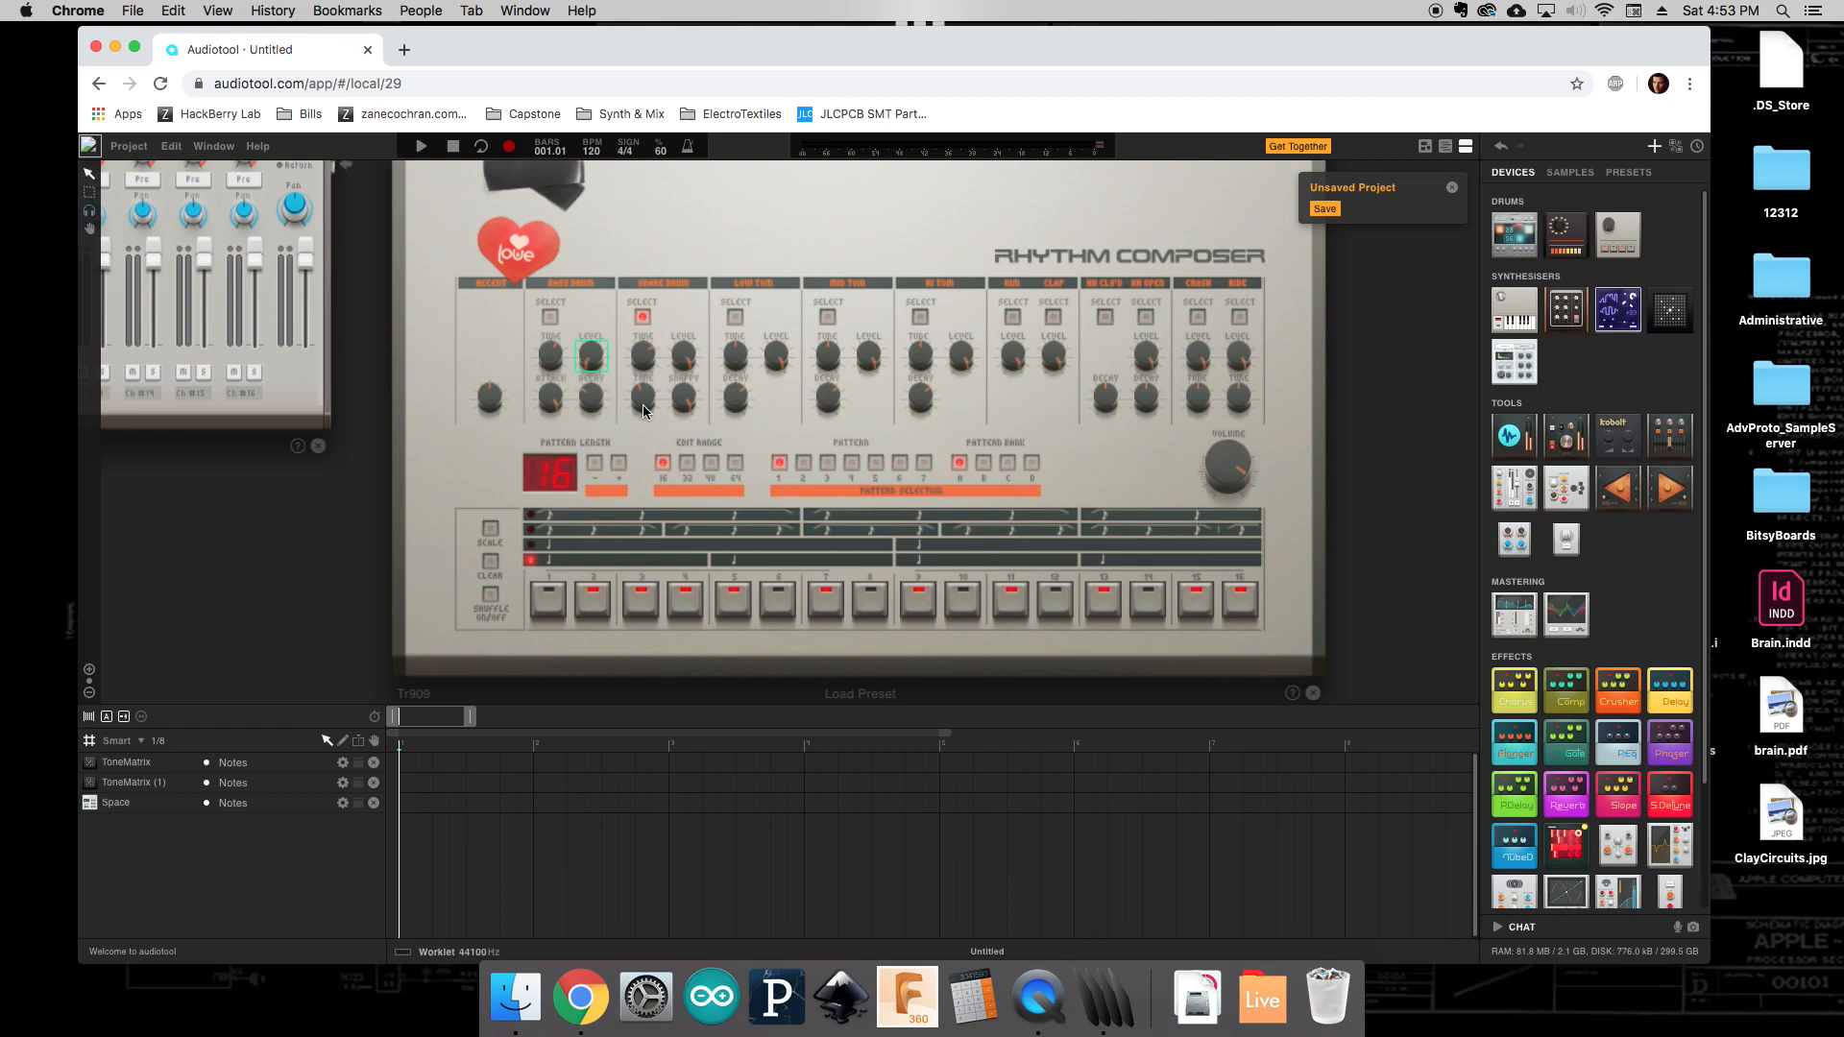
{"action": "right_click", "coordinate": [686, 359]}
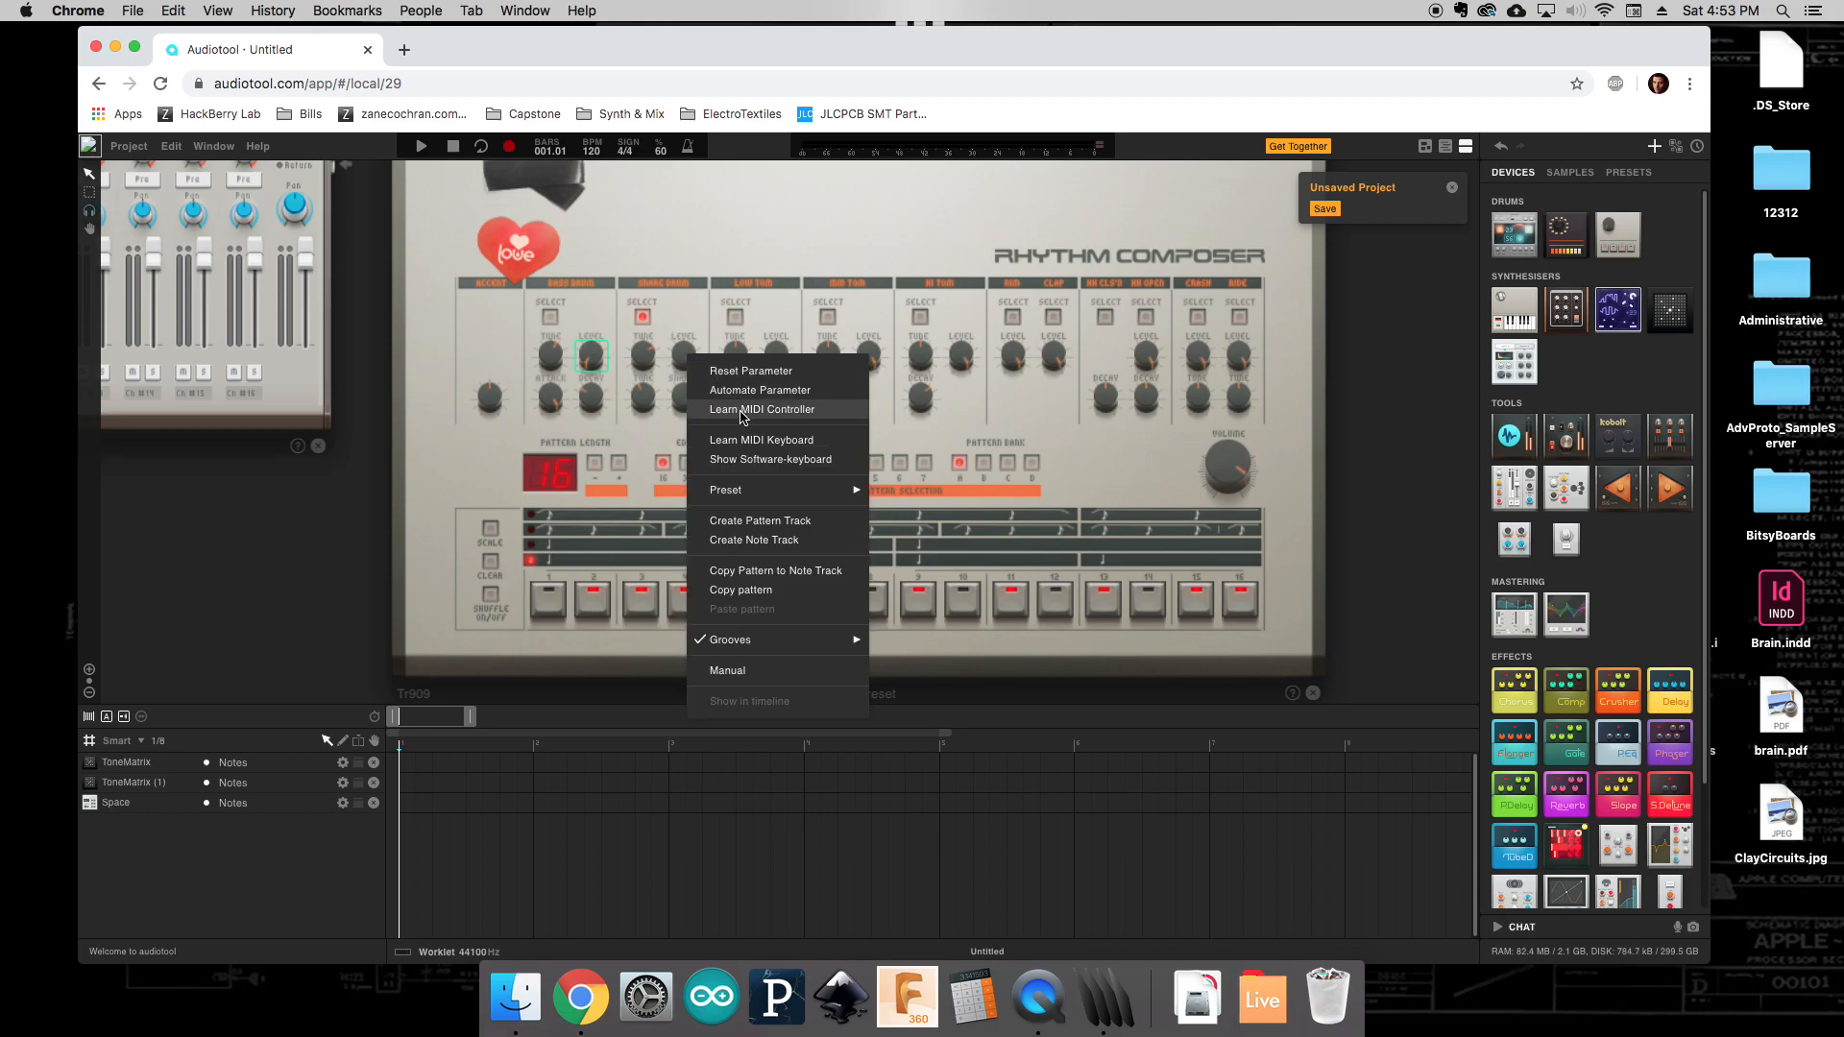
{"action": "left_click", "coordinate": [743, 411]}
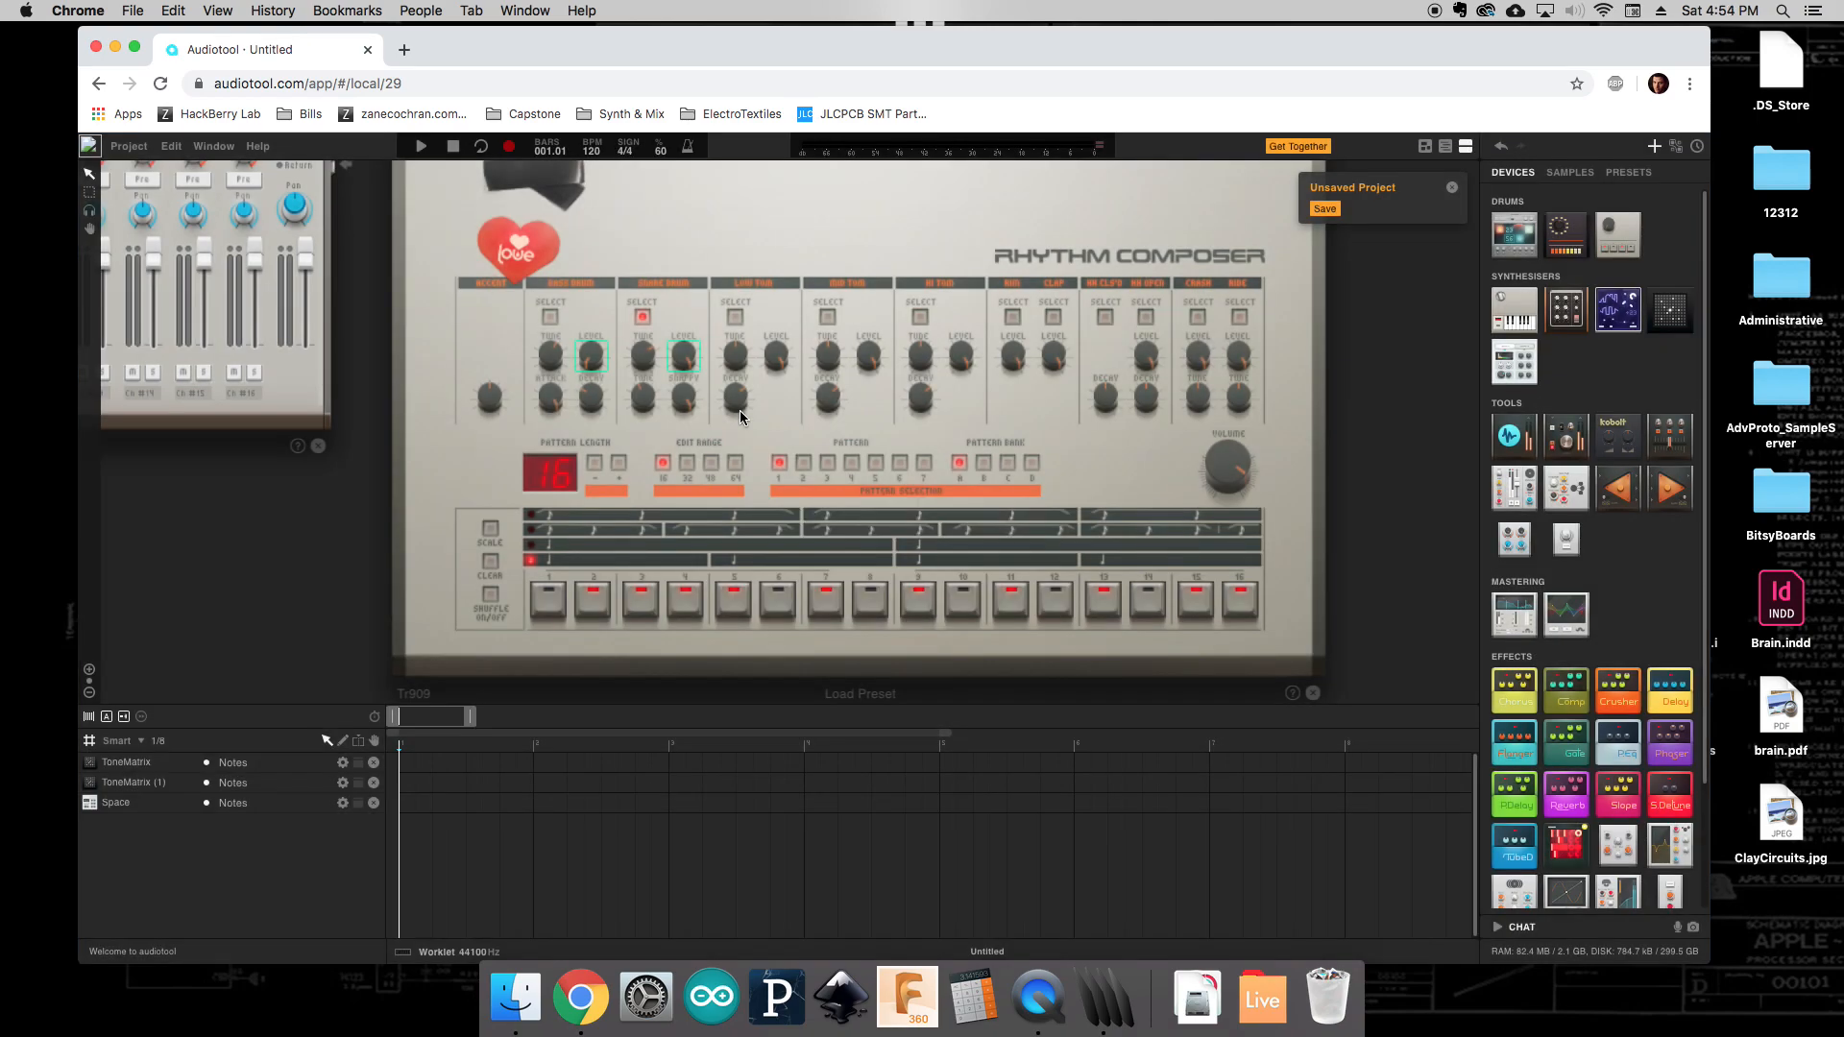
{"action": "right_click", "coordinate": [1061, 358]}
{"action": "left_click", "coordinate": [1102, 409]}
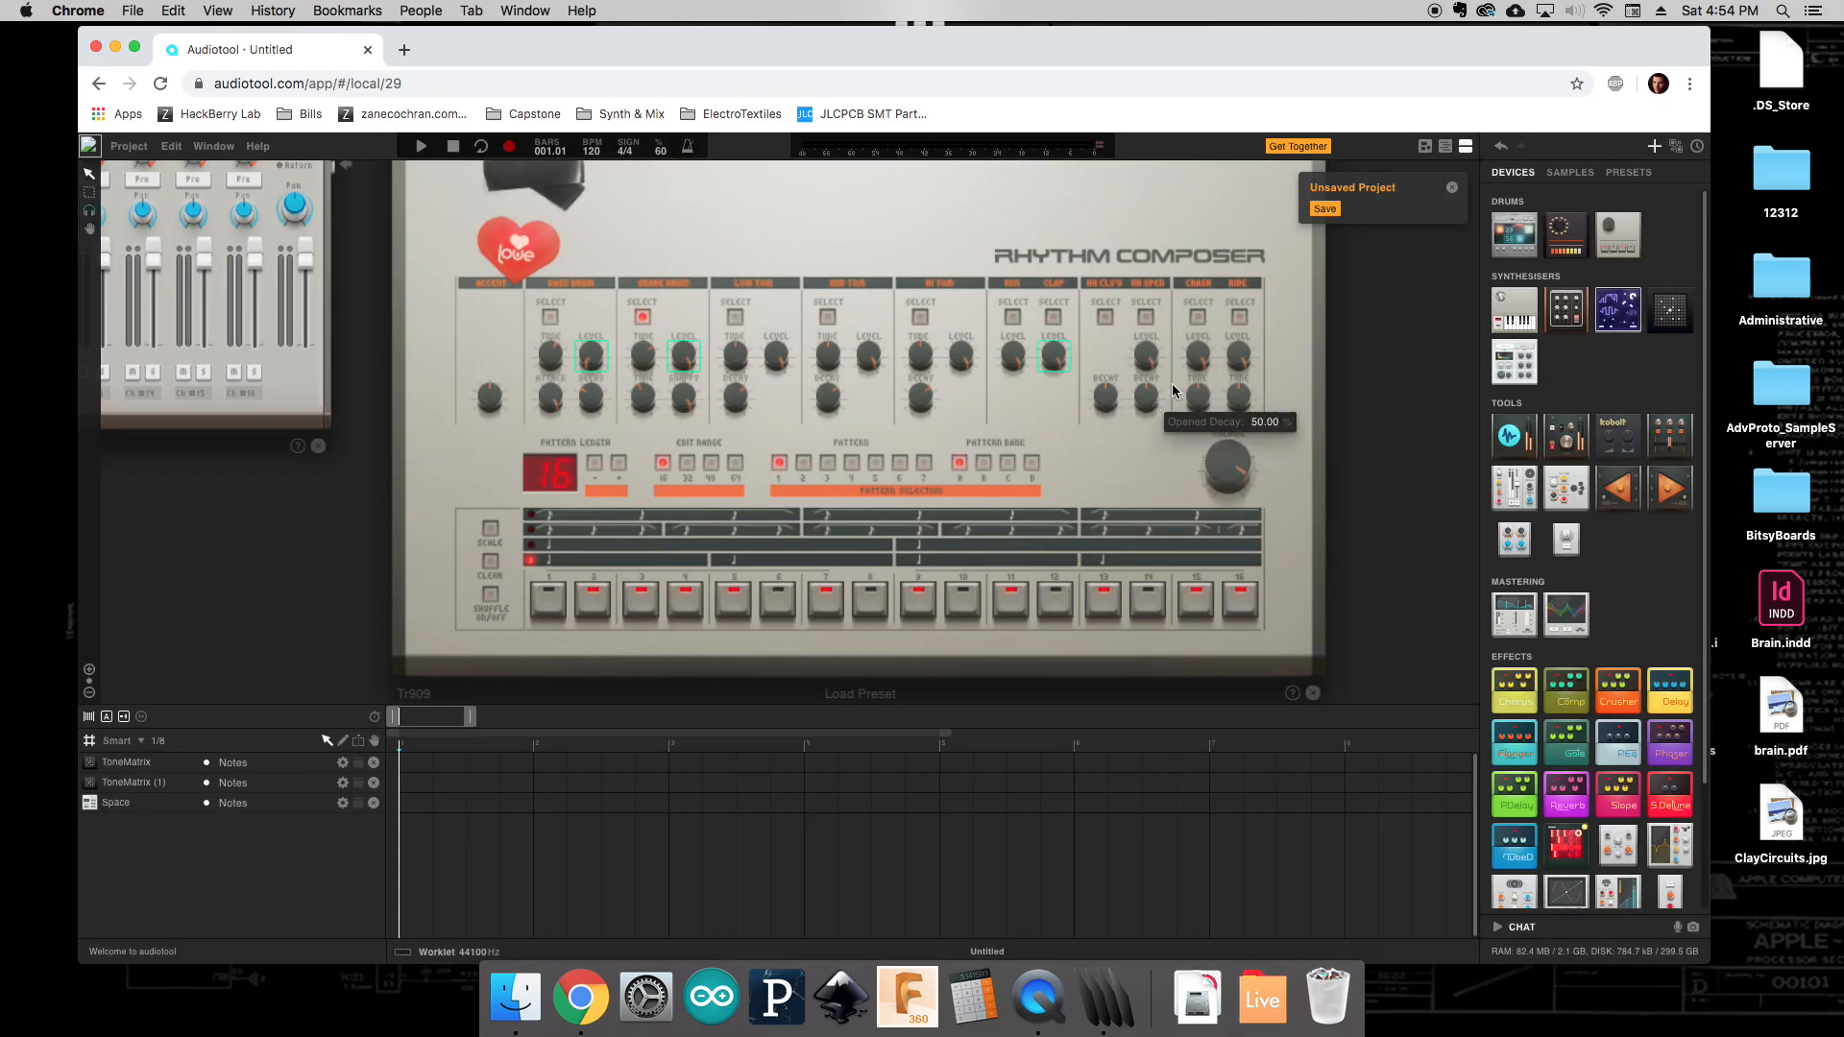
Assign a learned MIDI controller to the Rhythm Composer's open hi-hat level knob, forget the assignment and learn it again.
{"action": "right_click", "coordinate": [1148, 358]}
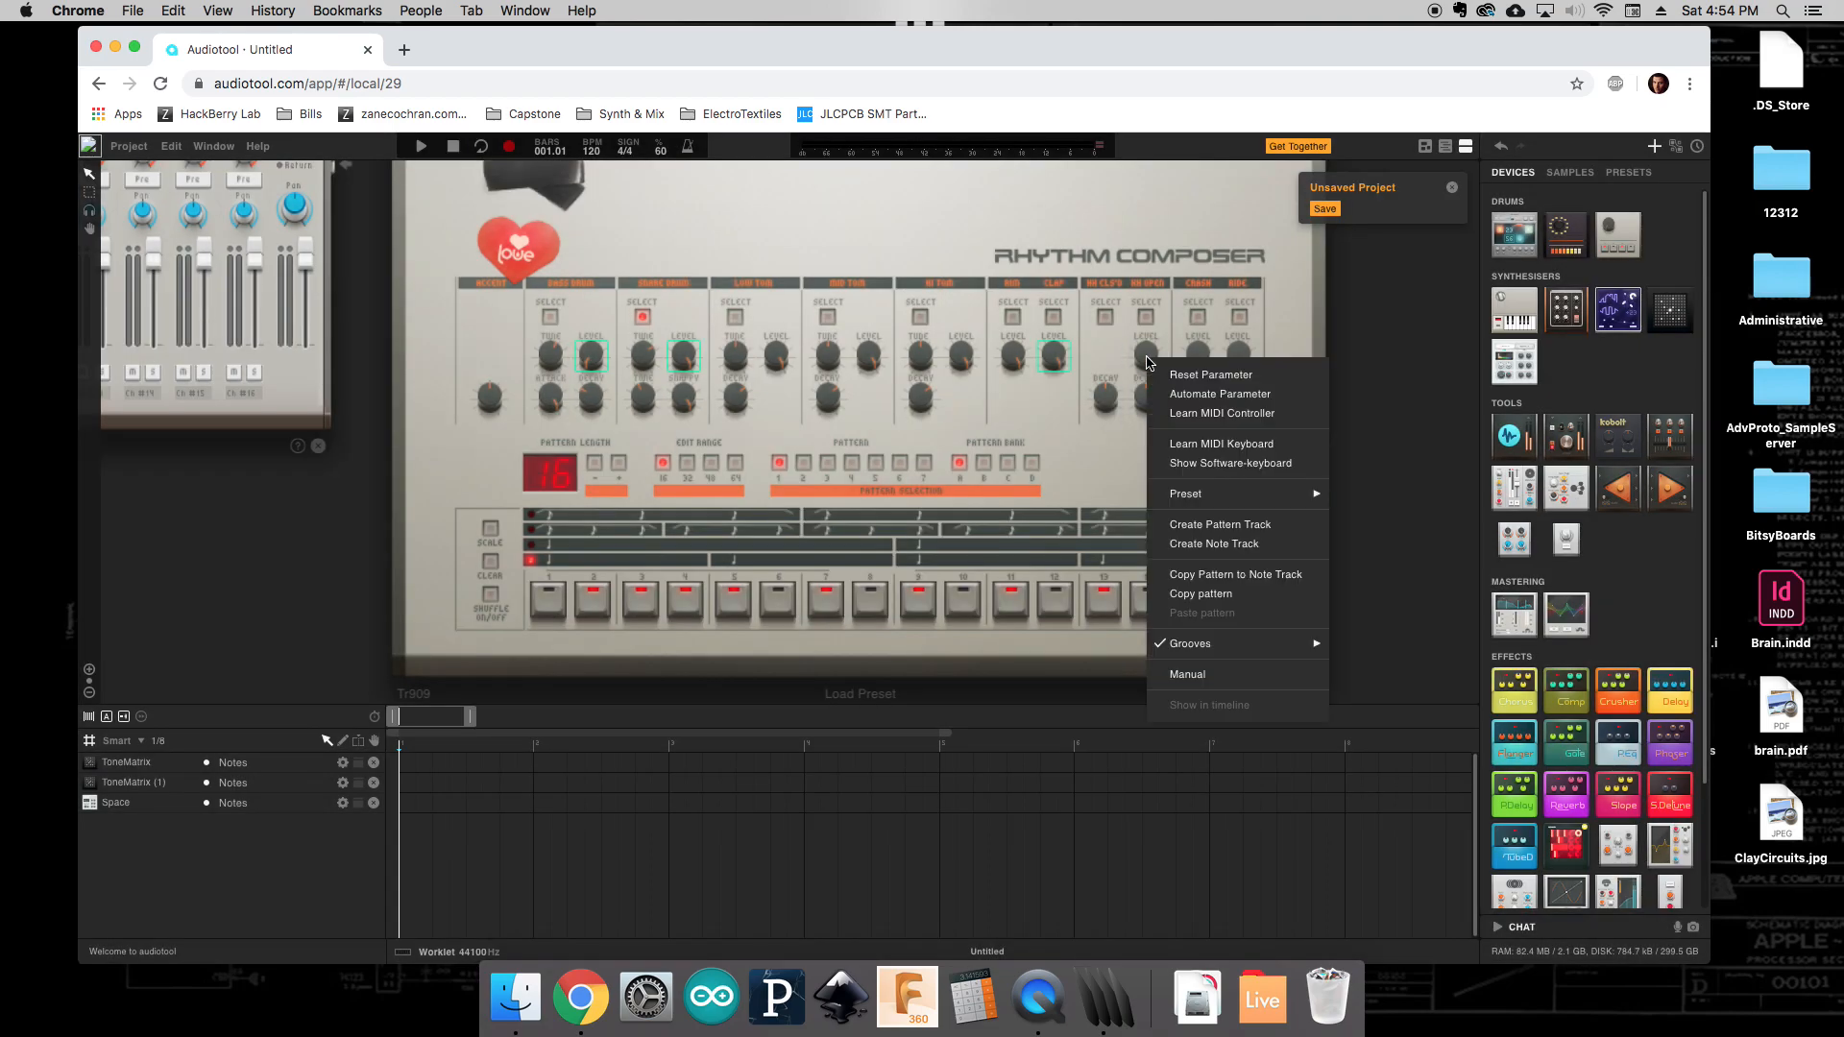
{"action": "left_click", "coordinate": [1180, 415]}
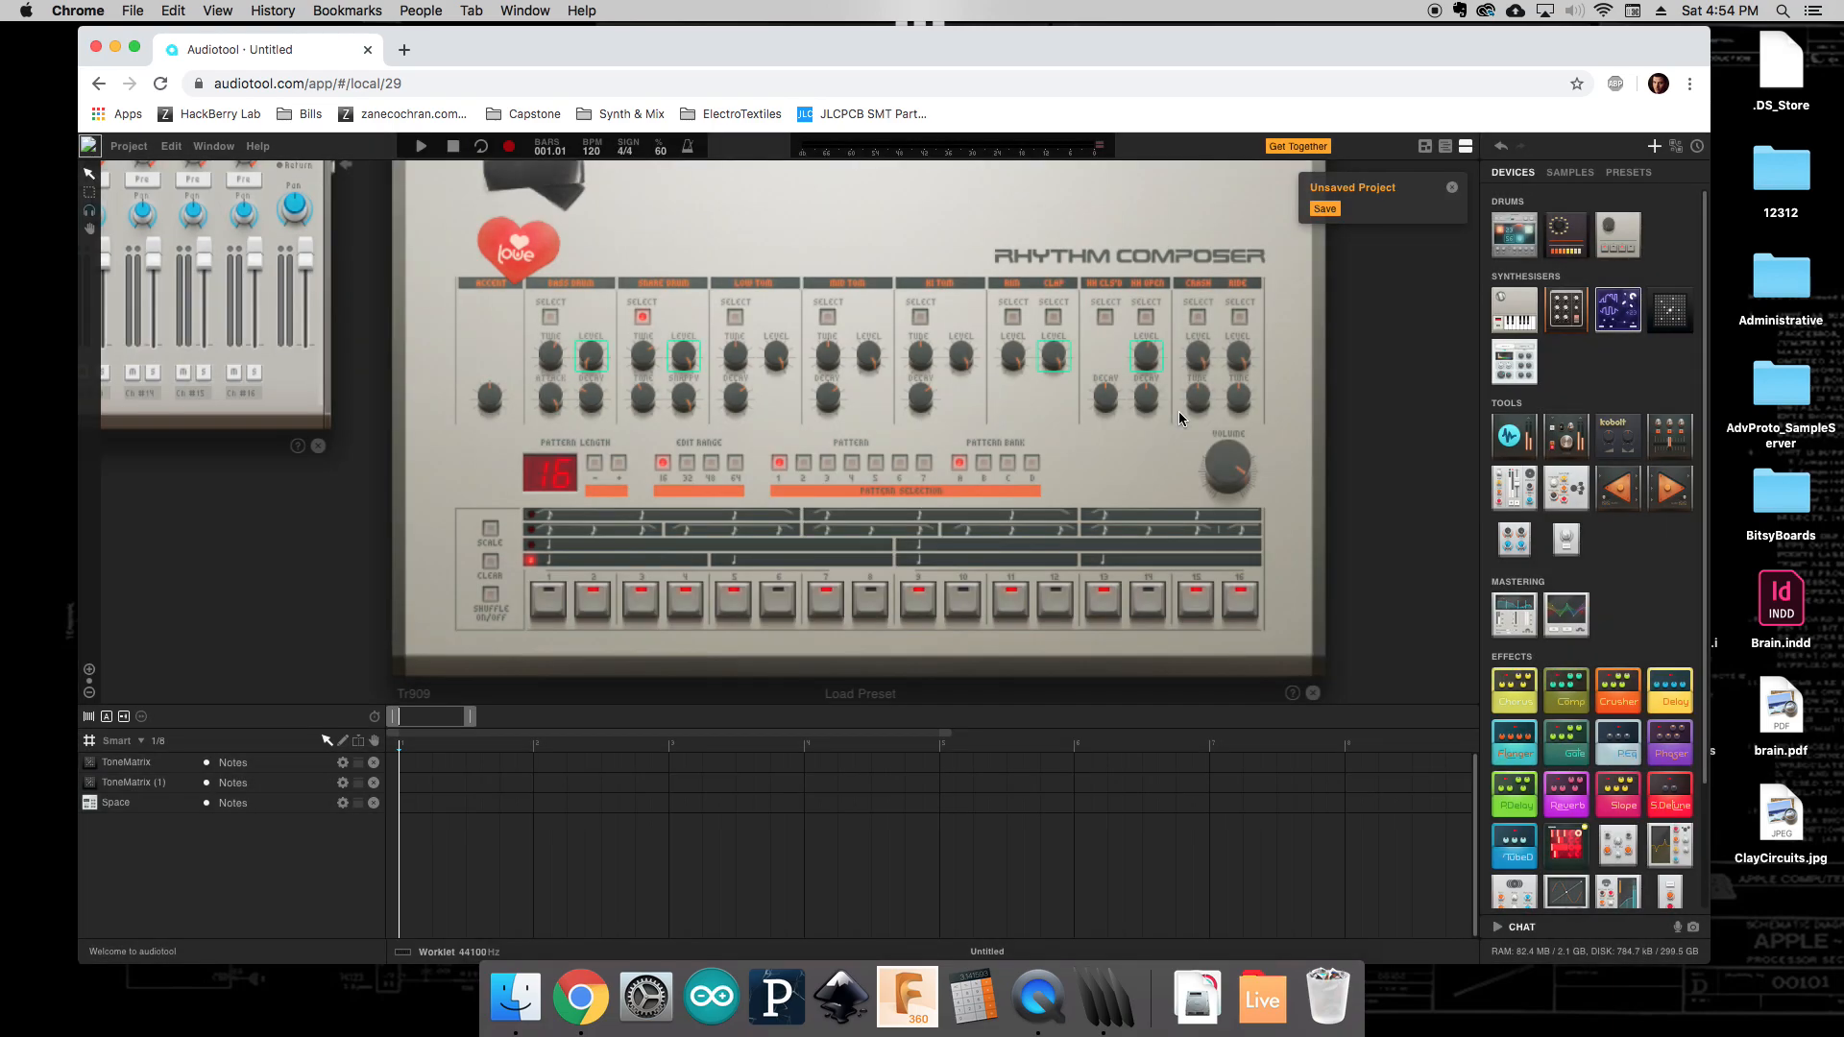
{"action": "right_click", "coordinate": [1148, 358]}
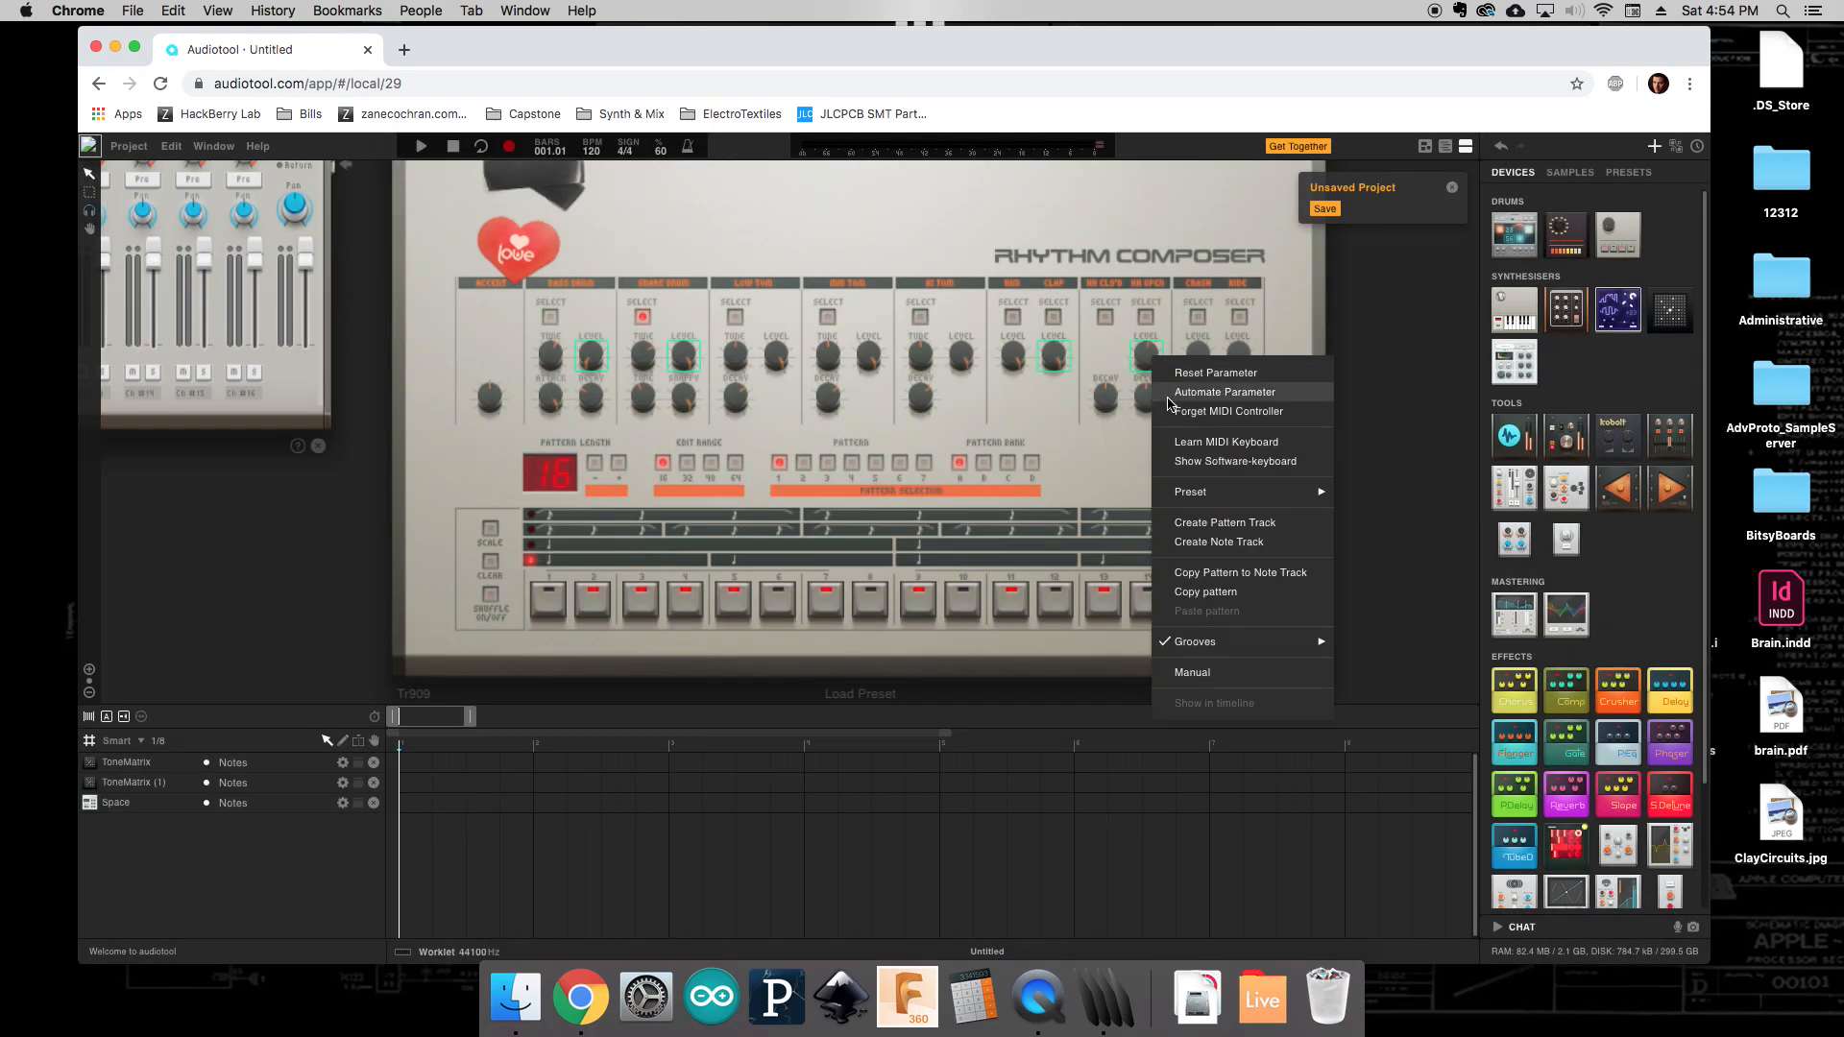
{"action": "left_click", "coordinate": [1174, 413]}
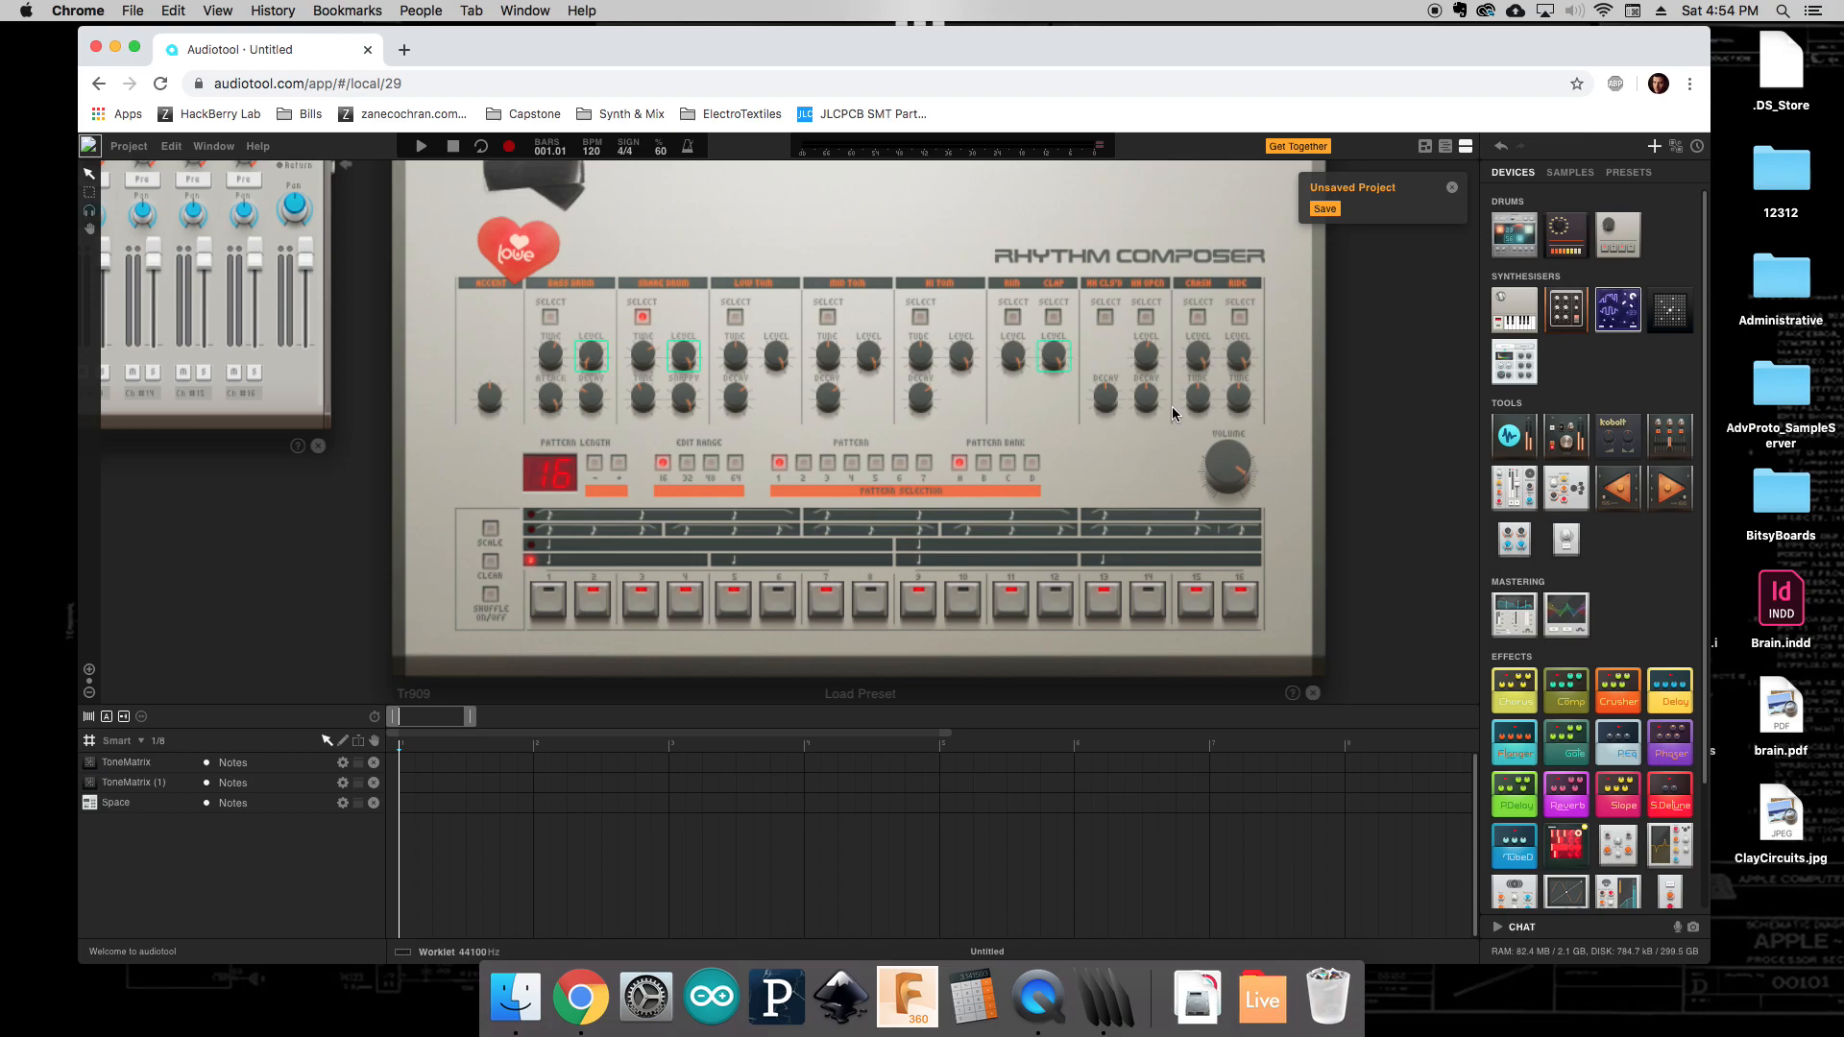
{"action": "right_click", "coordinate": [1149, 357]}
{"action": "left_click", "coordinate": [1179, 407]}
Play the project to test the MIDI-controlled mixer faders and drum levels, and stop playback at the Space synthesiser.
{"action": "scroll", "coordinate": [1095, 444], "scroll_direction": "down", "scroll_amount": 3}
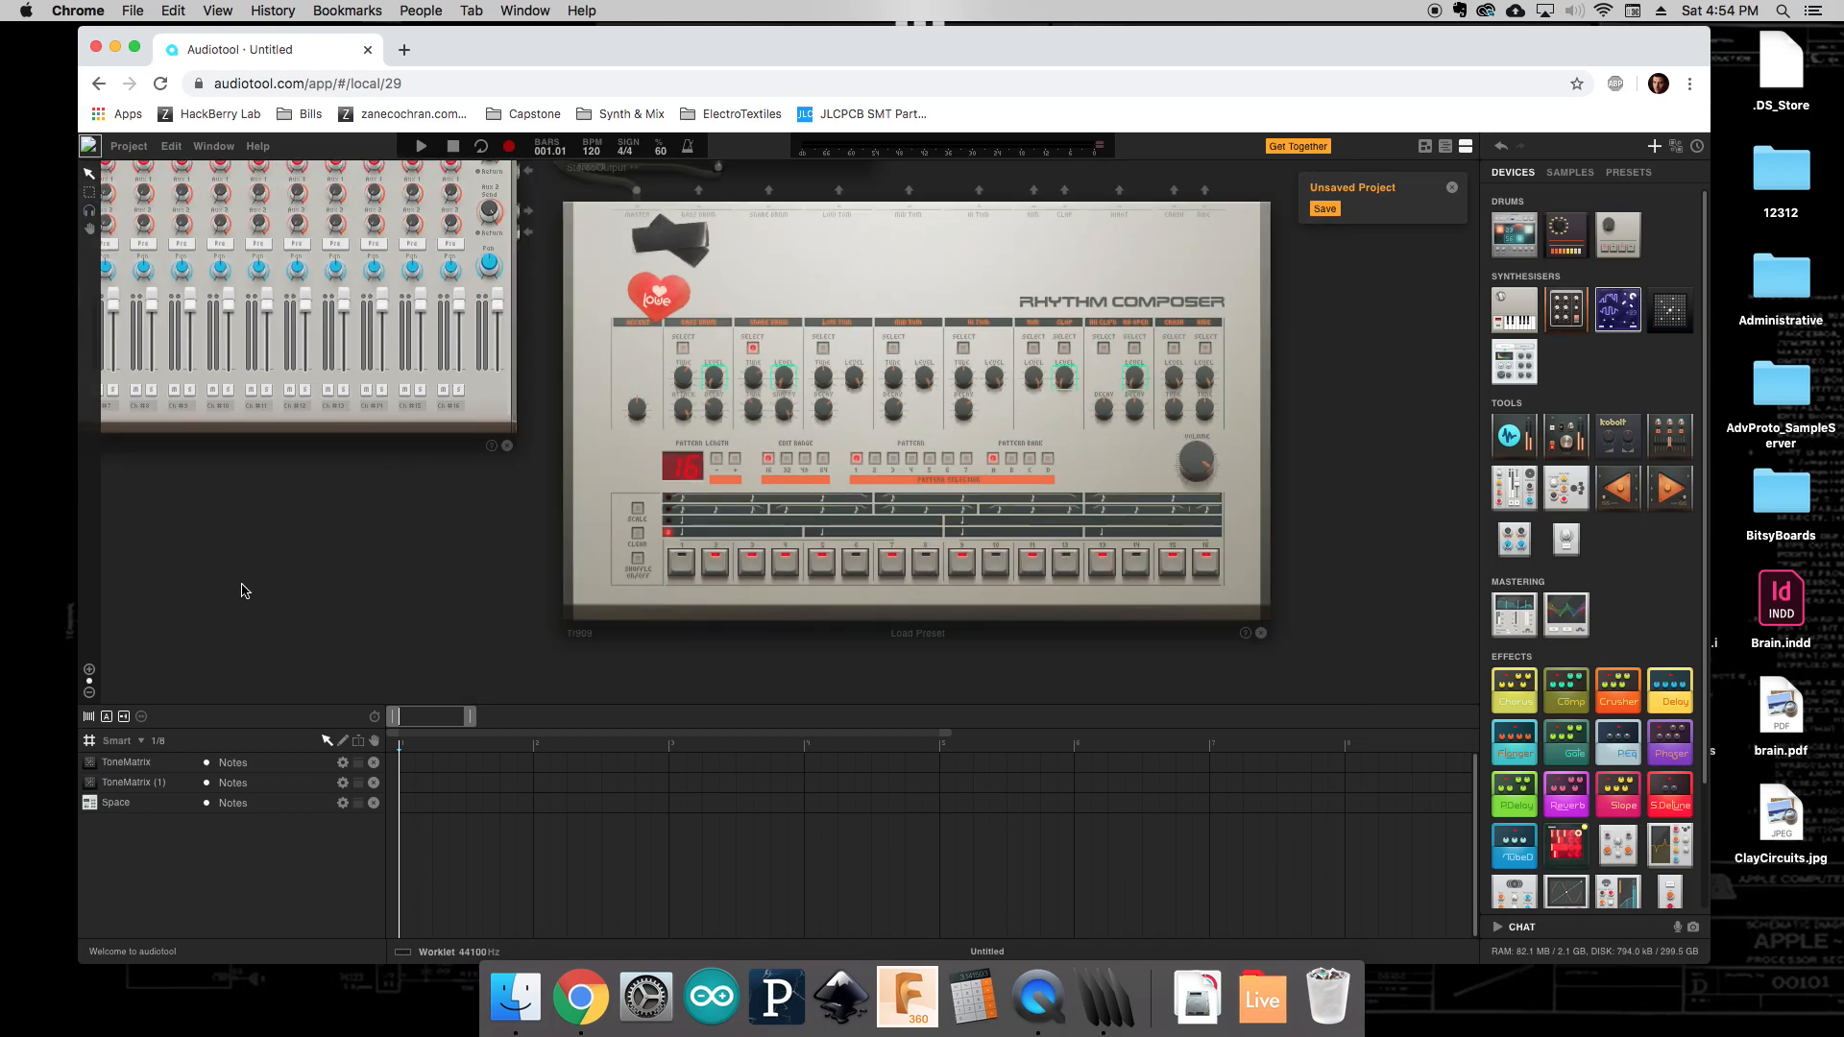
{"action": "left_click_drag", "start_coordinate": [242, 584], "coordinate": [506, 594]}
{"action": "left_click_drag", "start_coordinate": [201, 399], "coordinate": [275, 343]}
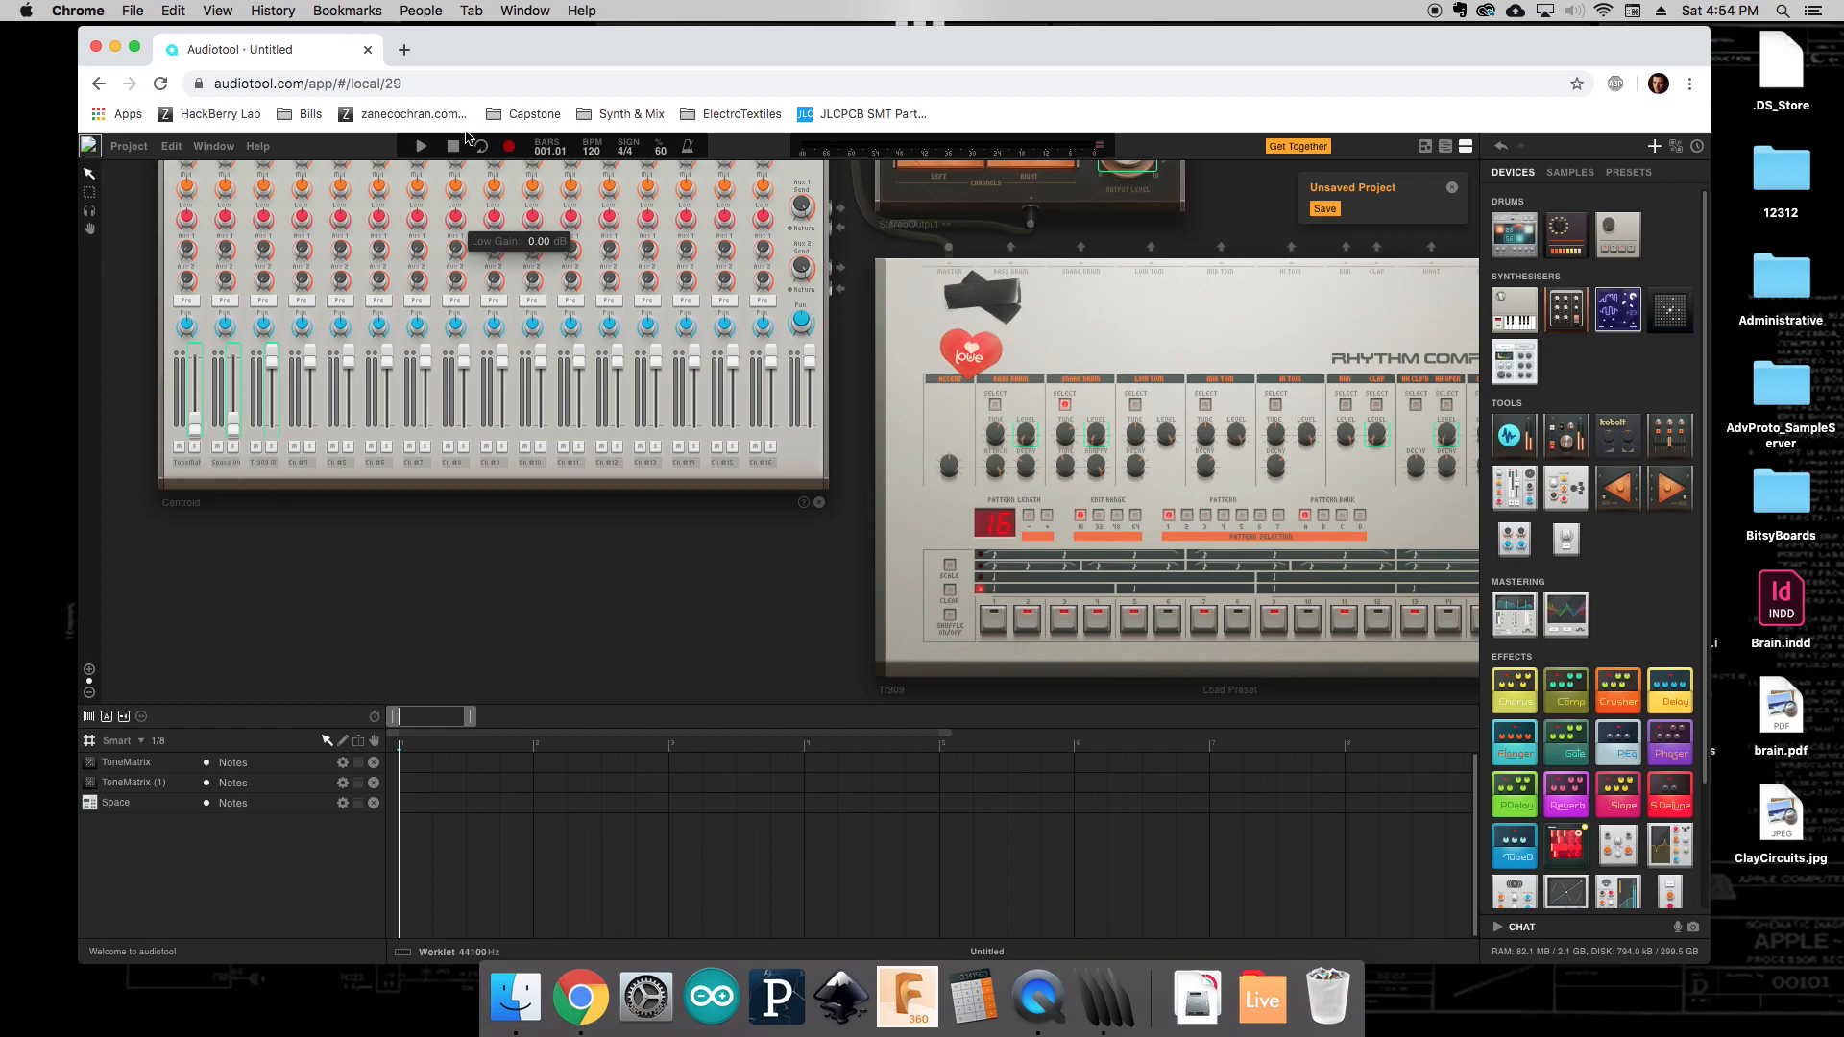
{"action": "left_click", "coordinate": [422, 147]}
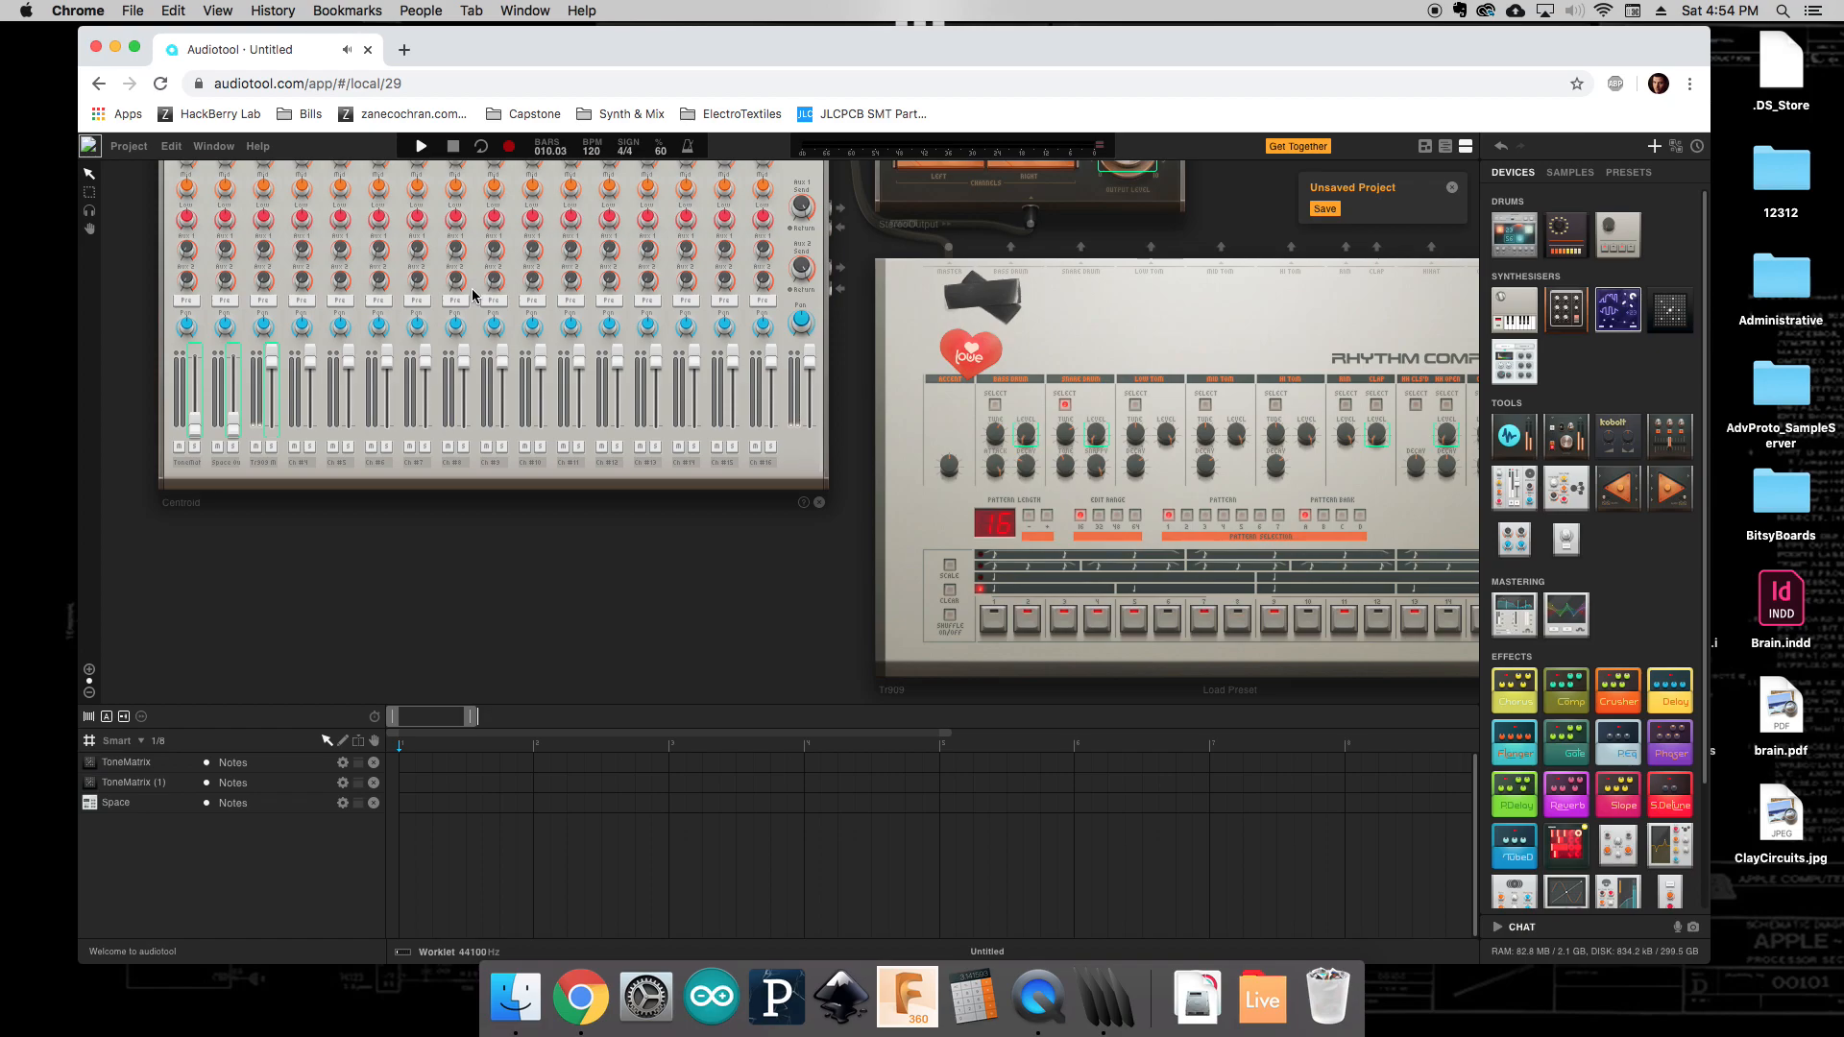
{"action": "left_click_drag", "start_coordinate": [678, 615], "coordinate": [716, 710]}
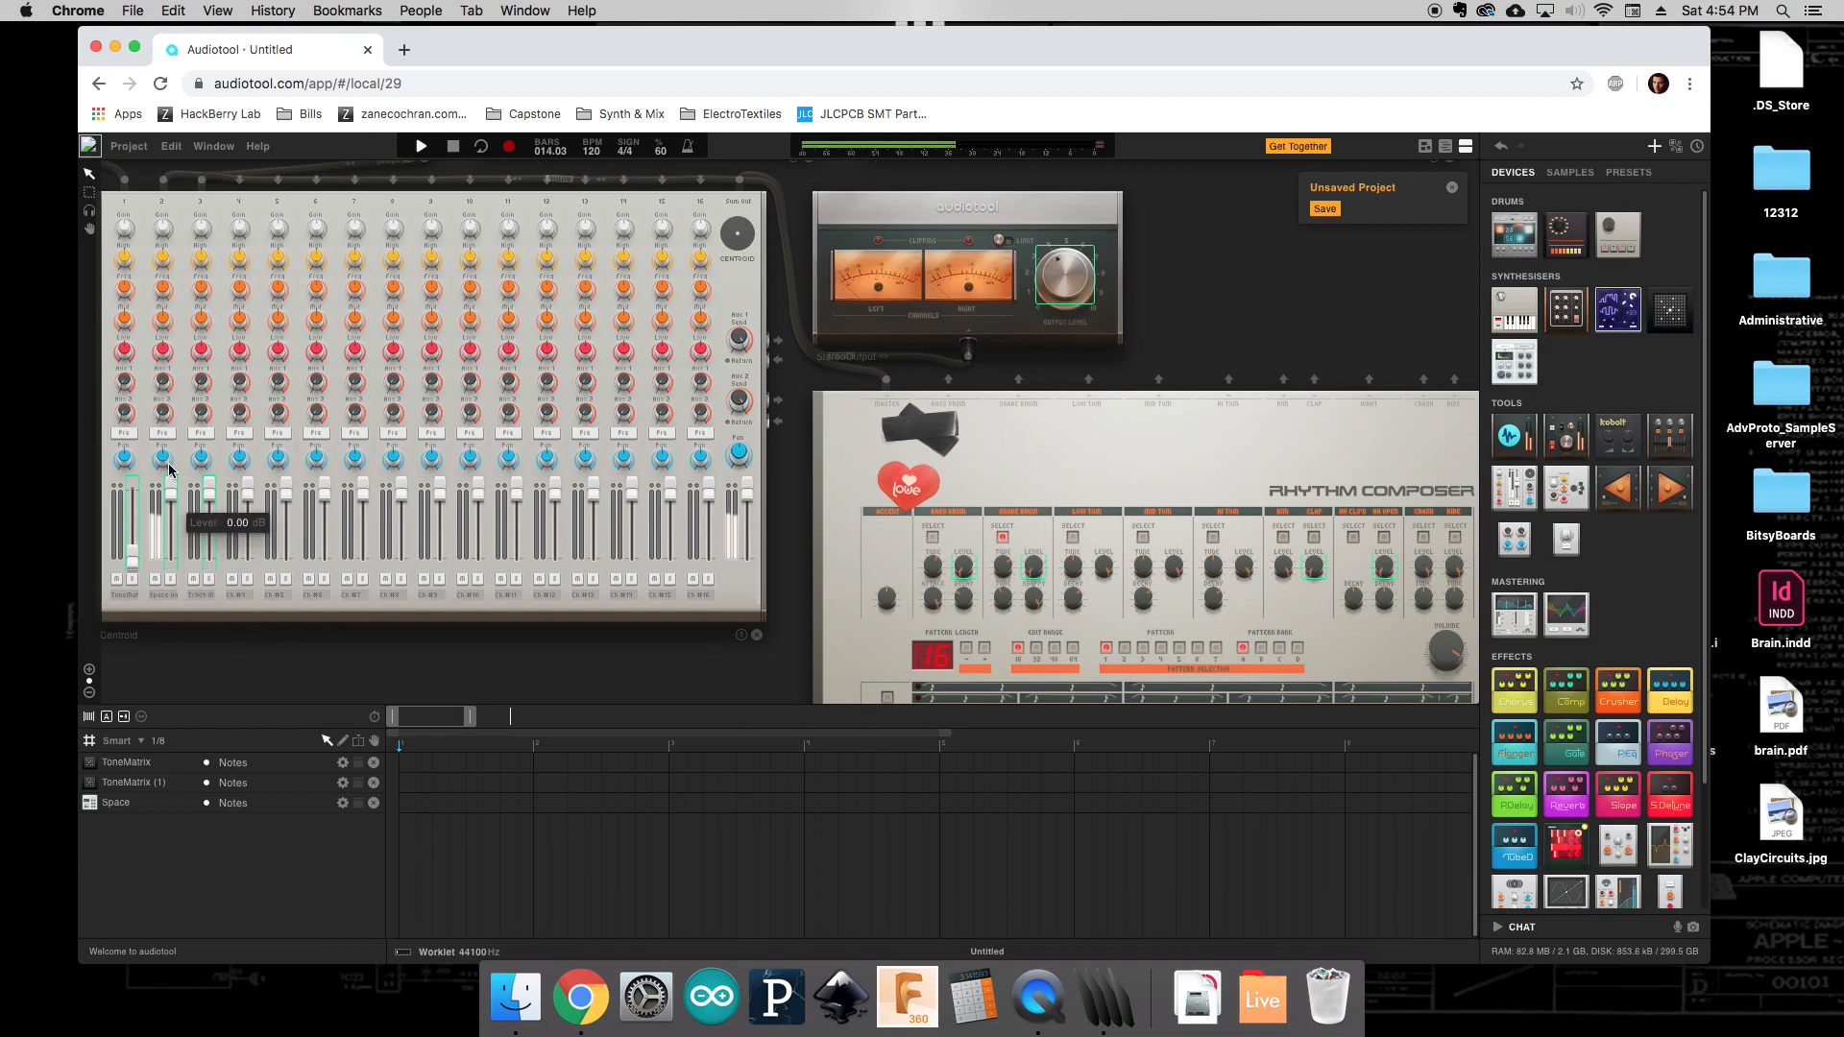
{"action": "left_click_drag", "start_coordinate": [1211, 289], "coordinate": [1019, 702]}
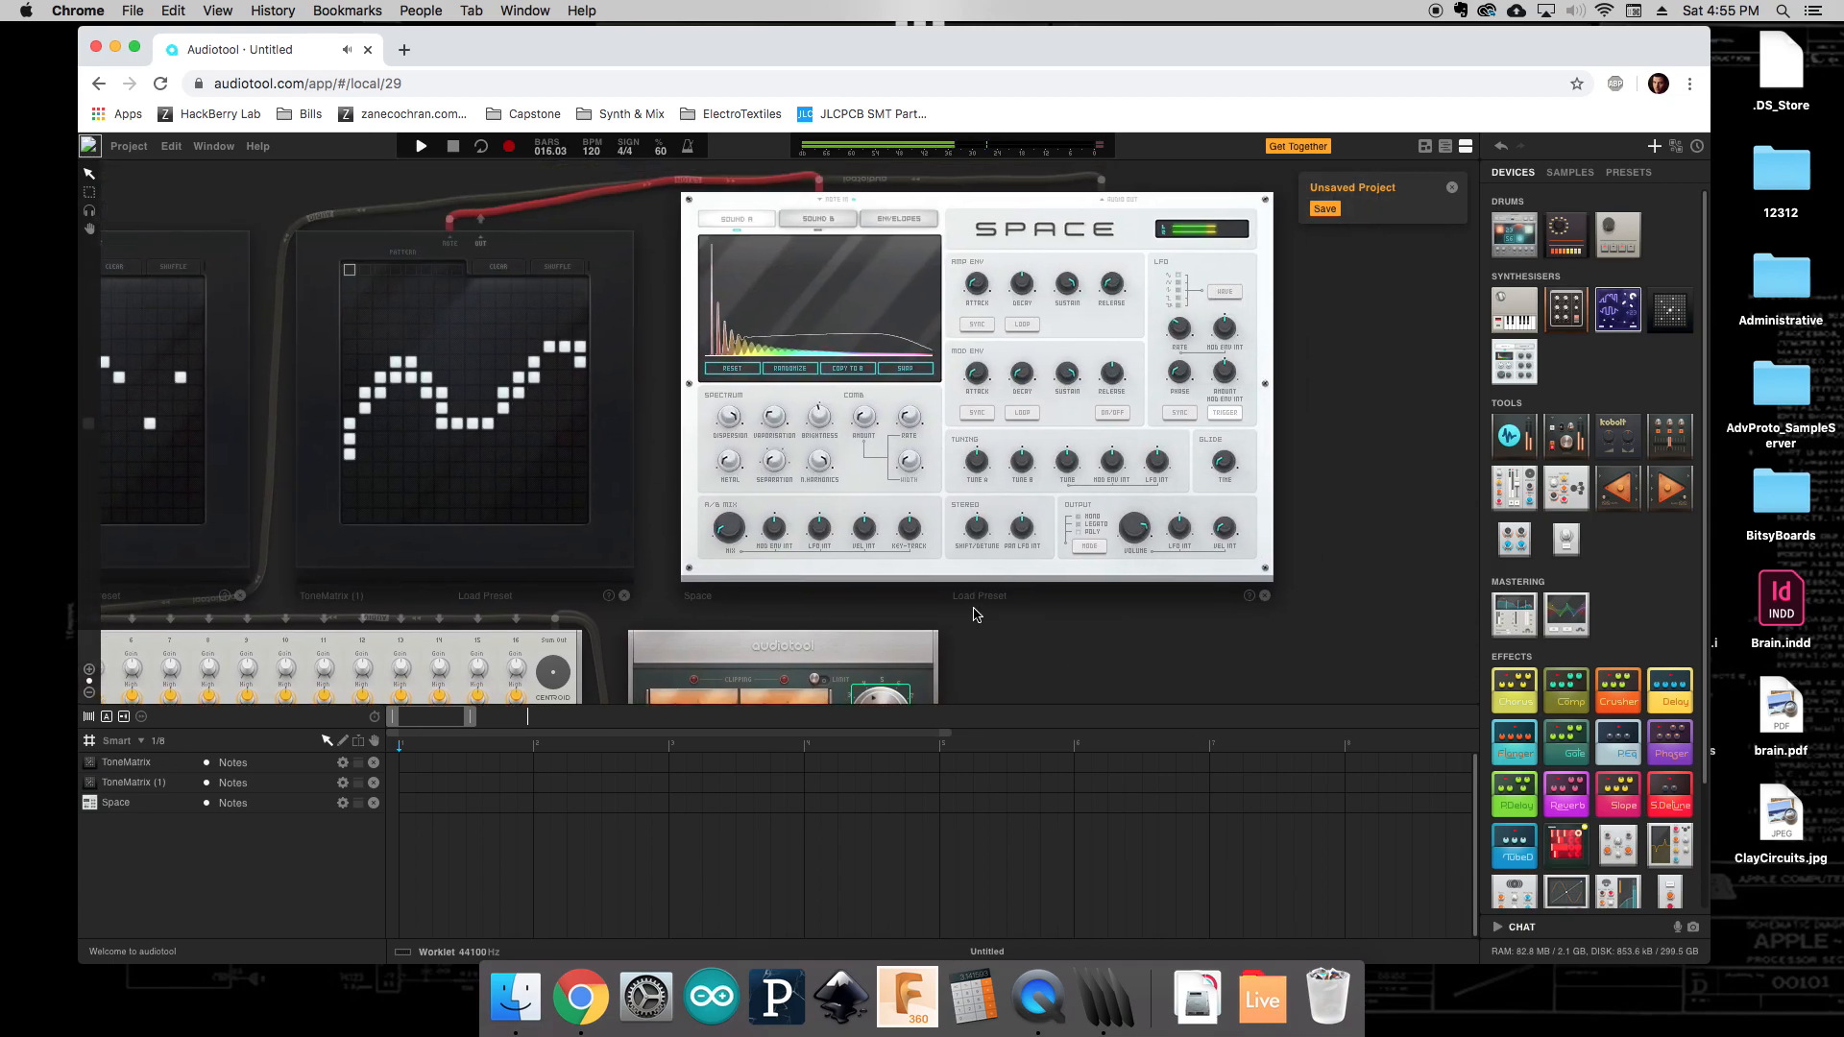
{"action": "key", "text": "space"}
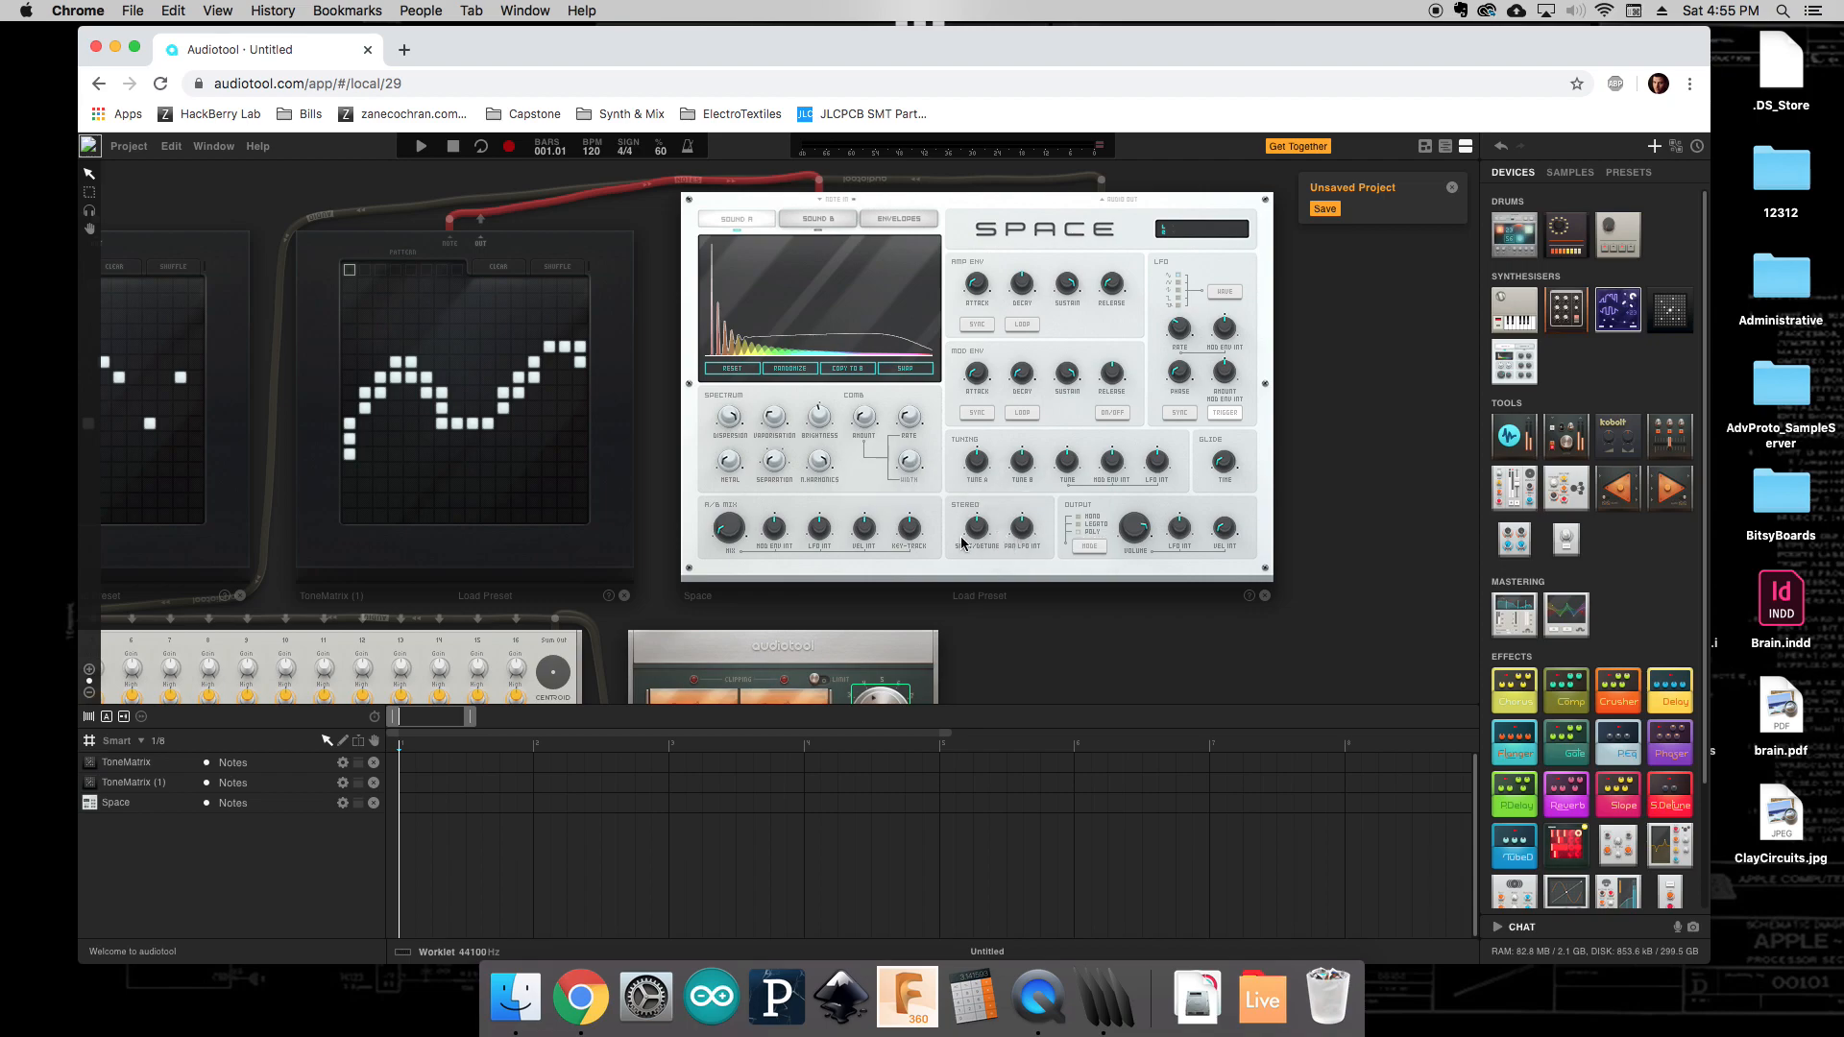
Assign learned MIDI controllers to the three upper Spectrum knobs of the Space synthesiser, starting with Dispersion.
{"action": "mouse_move", "coordinate": [966, 533]}
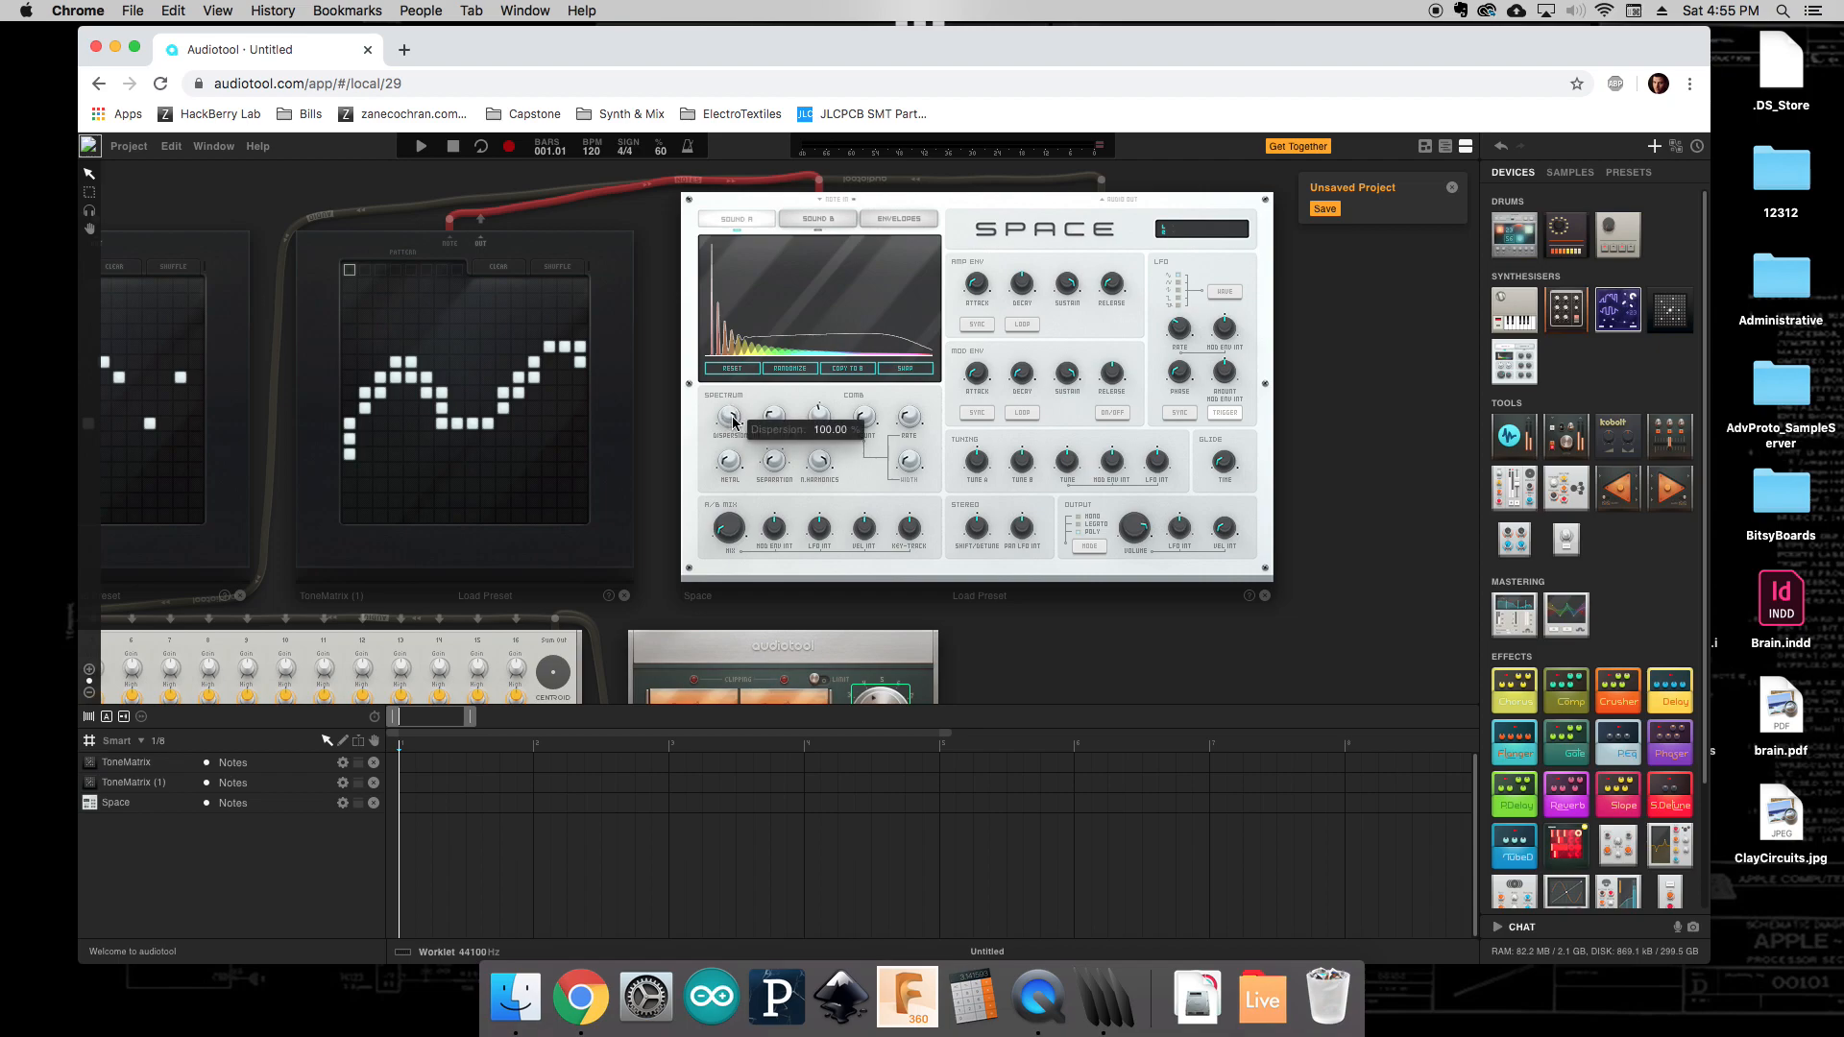
{"action": "mouse_move", "coordinate": [737, 444]}
{"action": "right_click", "coordinate": [726, 423]}
{"action": "left_click", "coordinate": [767, 454]}
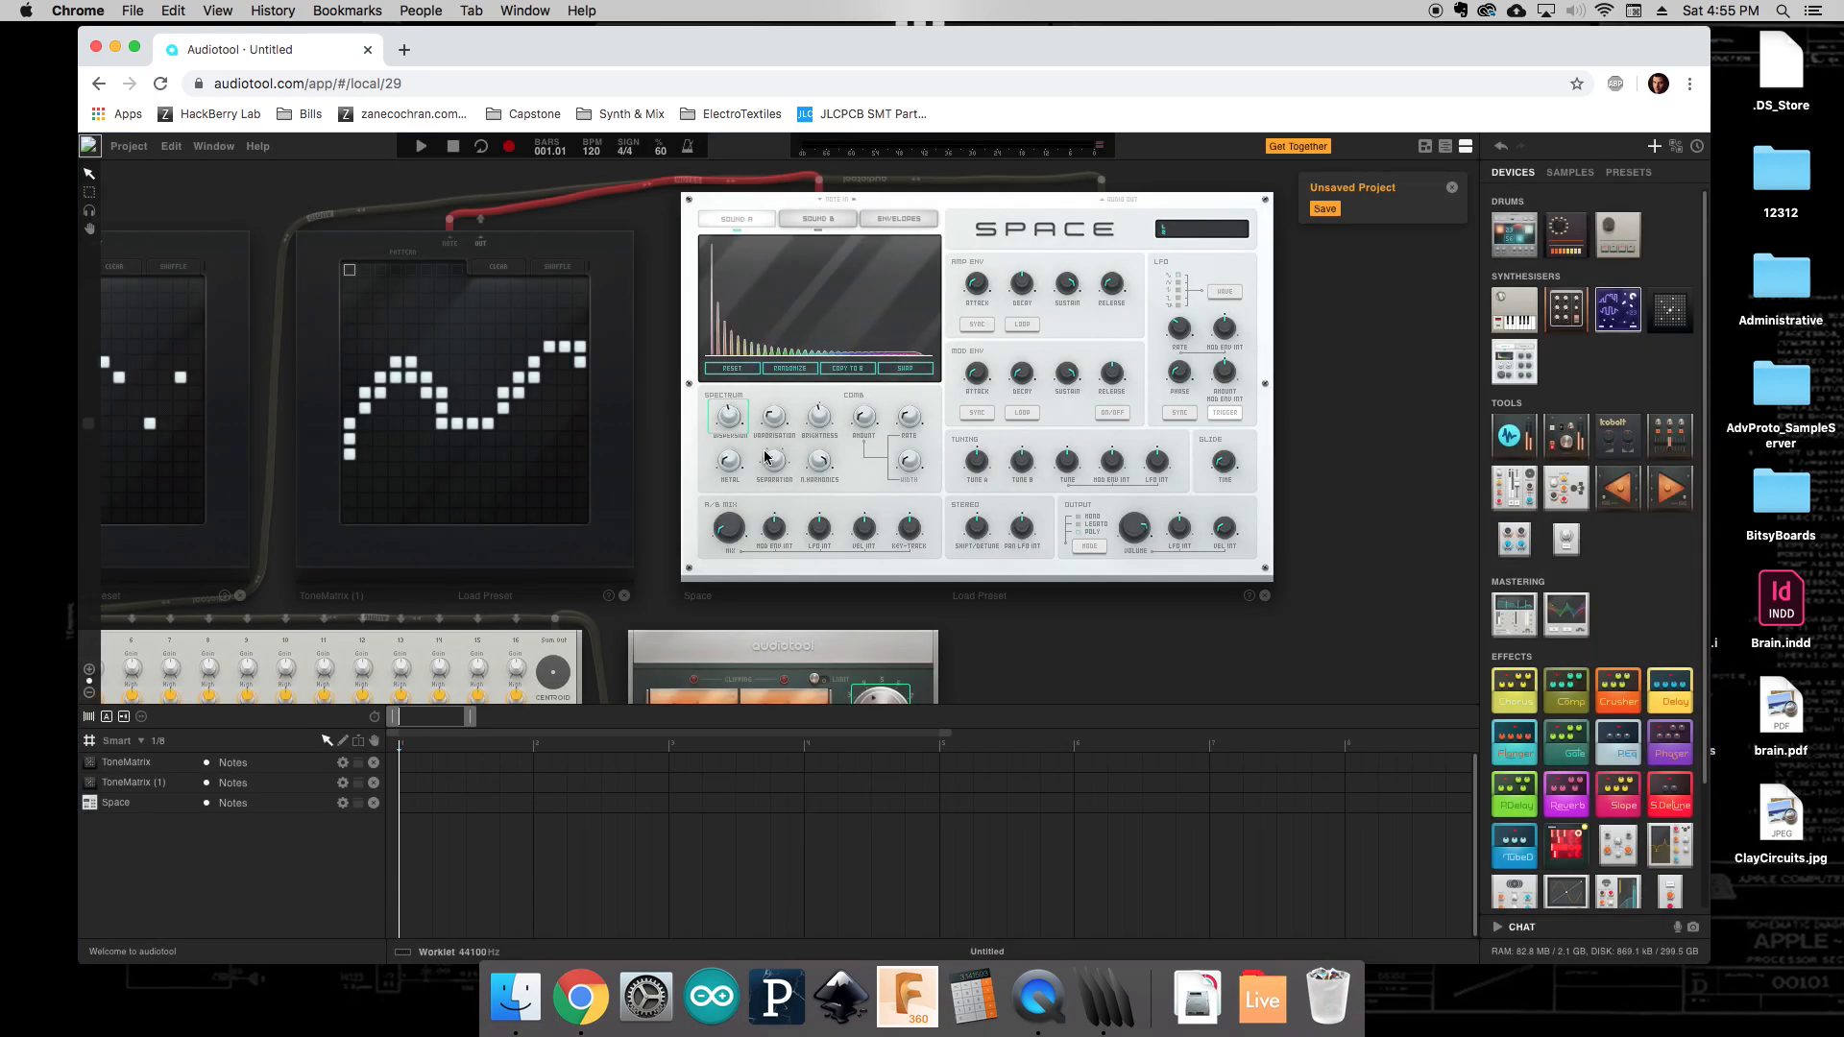
{"action": "right_click", "coordinate": [782, 419]}
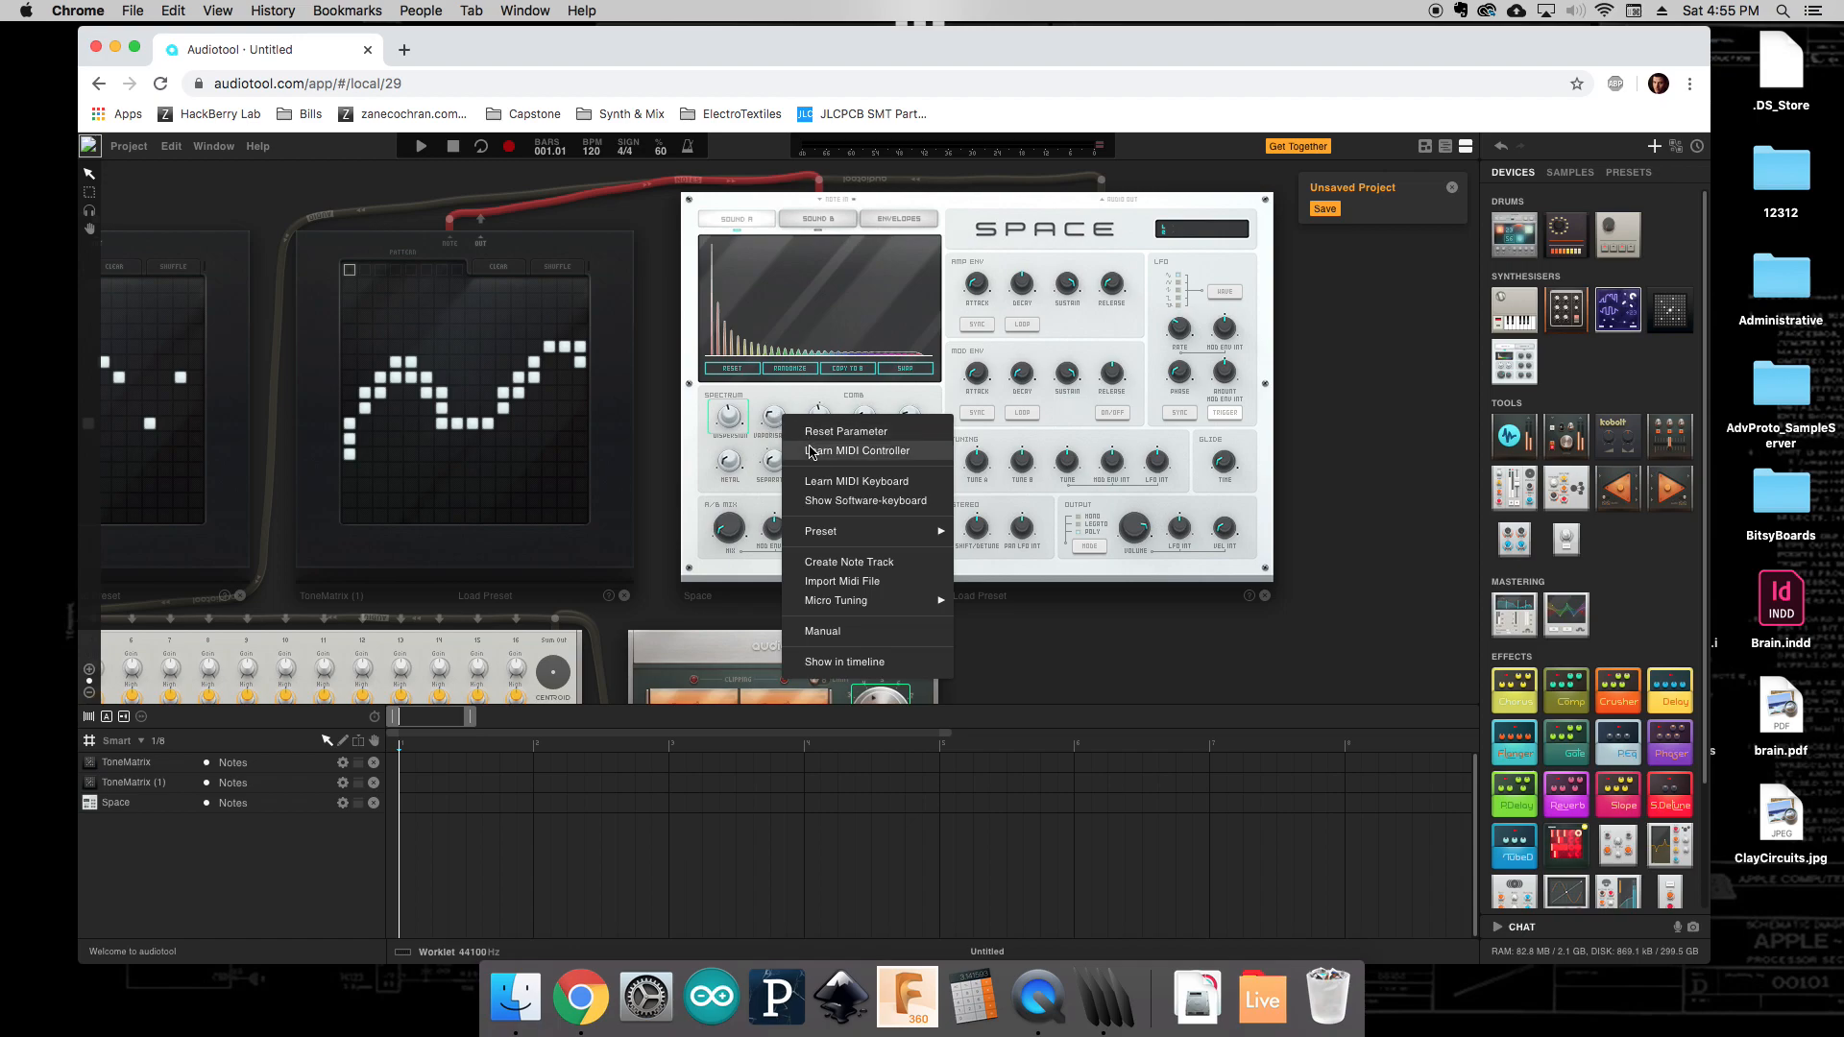
{"action": "left_click", "coordinate": [809, 452]}
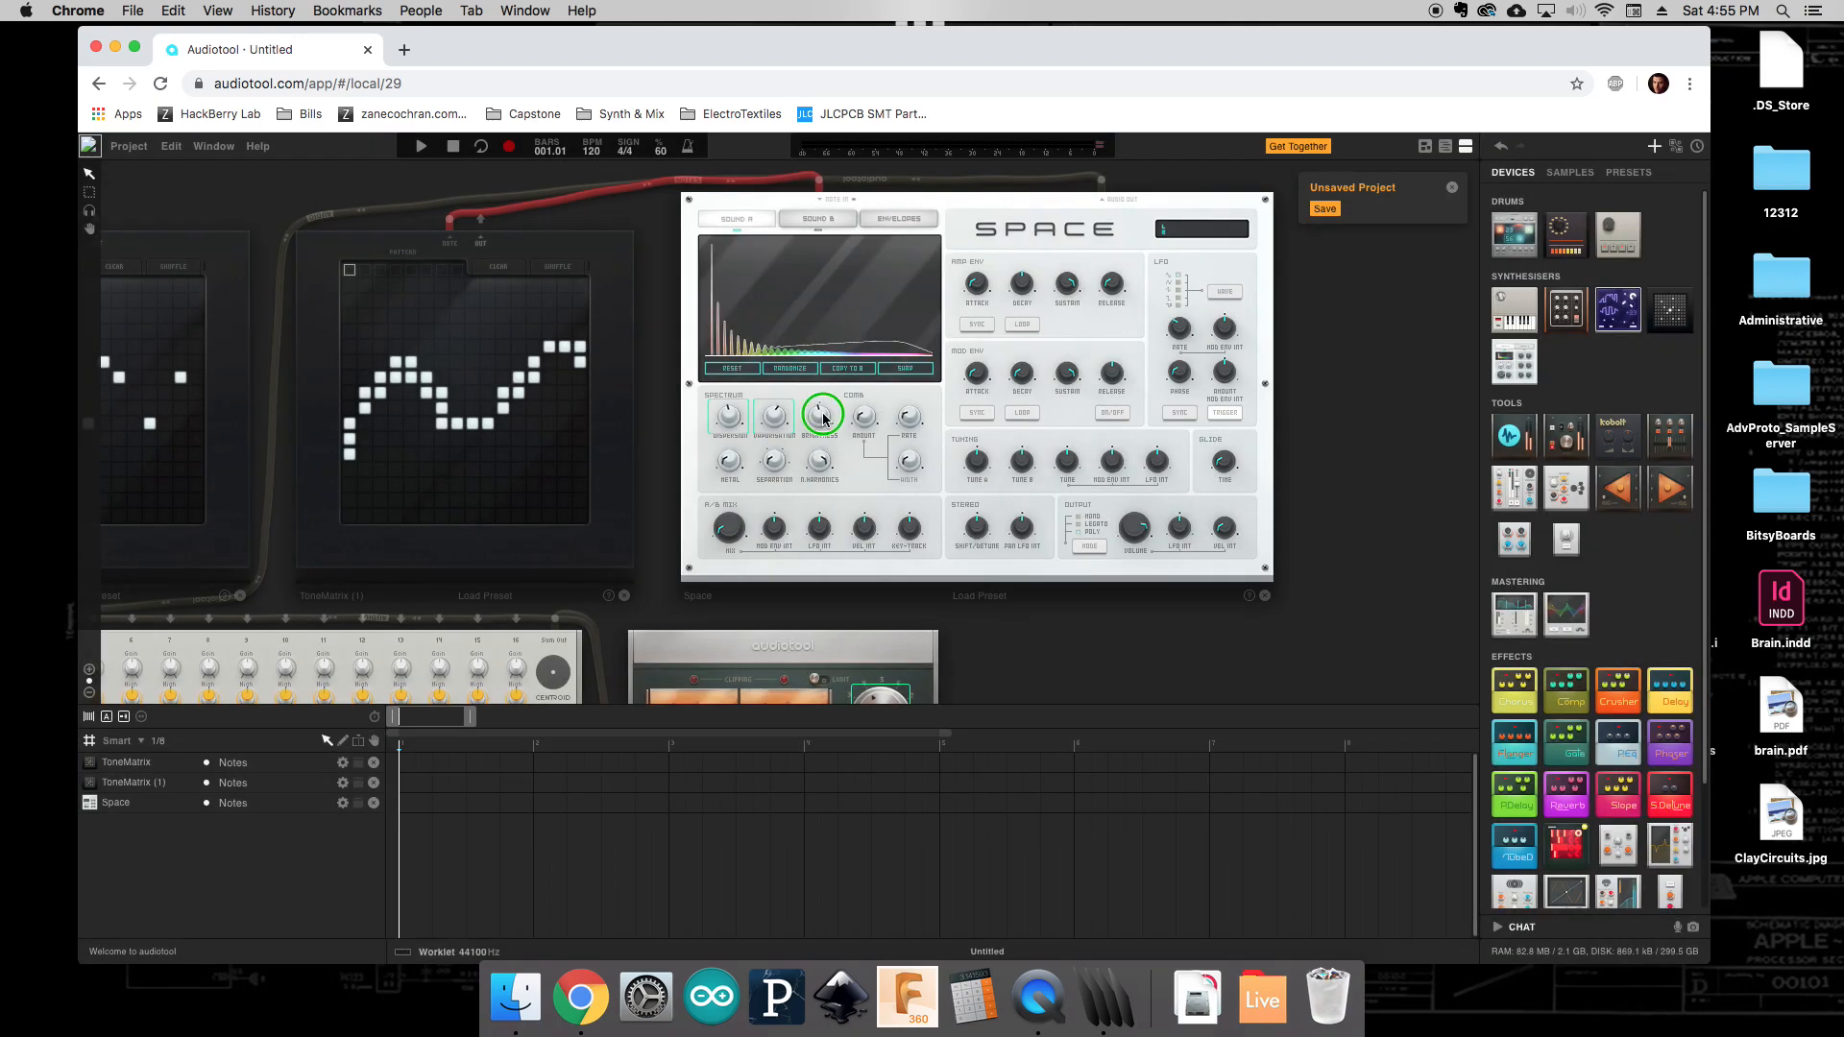
{"action": "right_click", "coordinate": [821, 418]}
{"action": "left_click", "coordinate": [853, 458]}
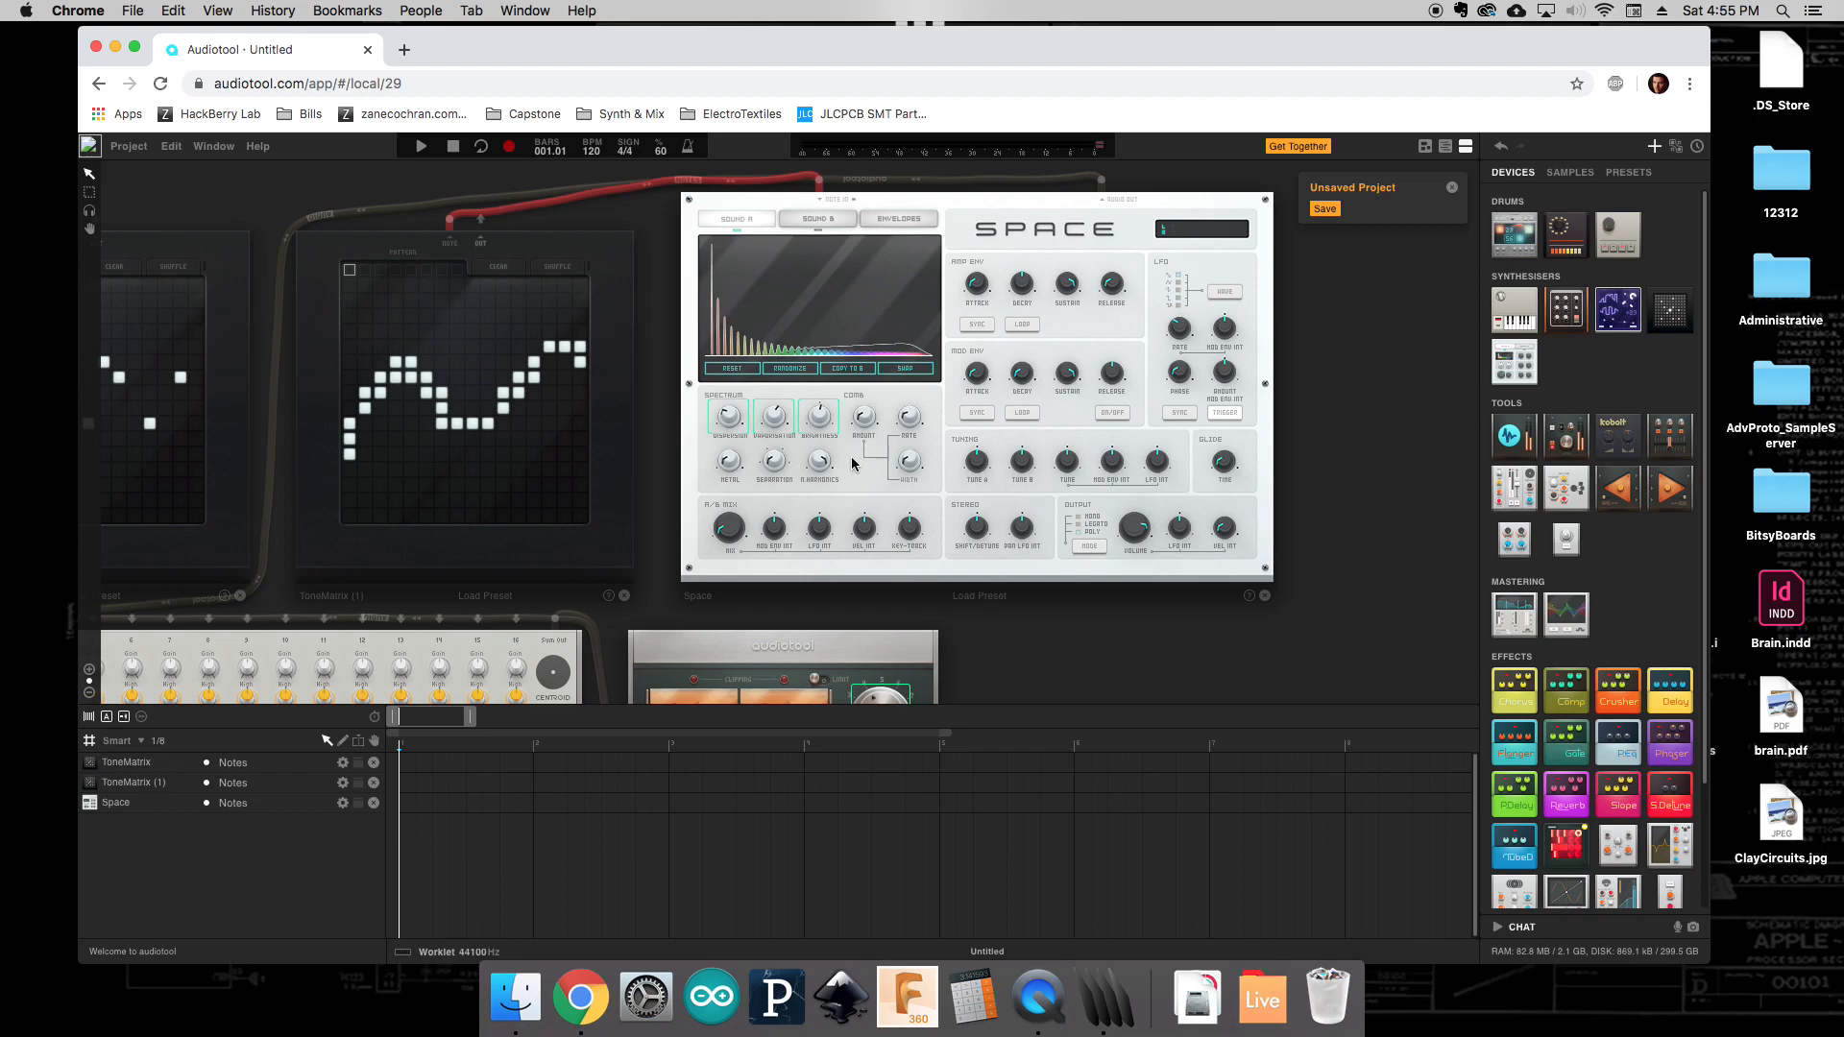
Assign learned MIDI controllers to the three lower Spectrum knobs of the Space synthesiser, starting with Metal.
{"action": "scroll", "coordinate": [1056, 670], "scroll_direction": "down", "scroll_amount": 2}
{"action": "left_click", "coordinate": [1114, 643]}
{"action": "left_click_drag", "start_coordinate": [1114, 643], "coordinate": [1191, 438]}
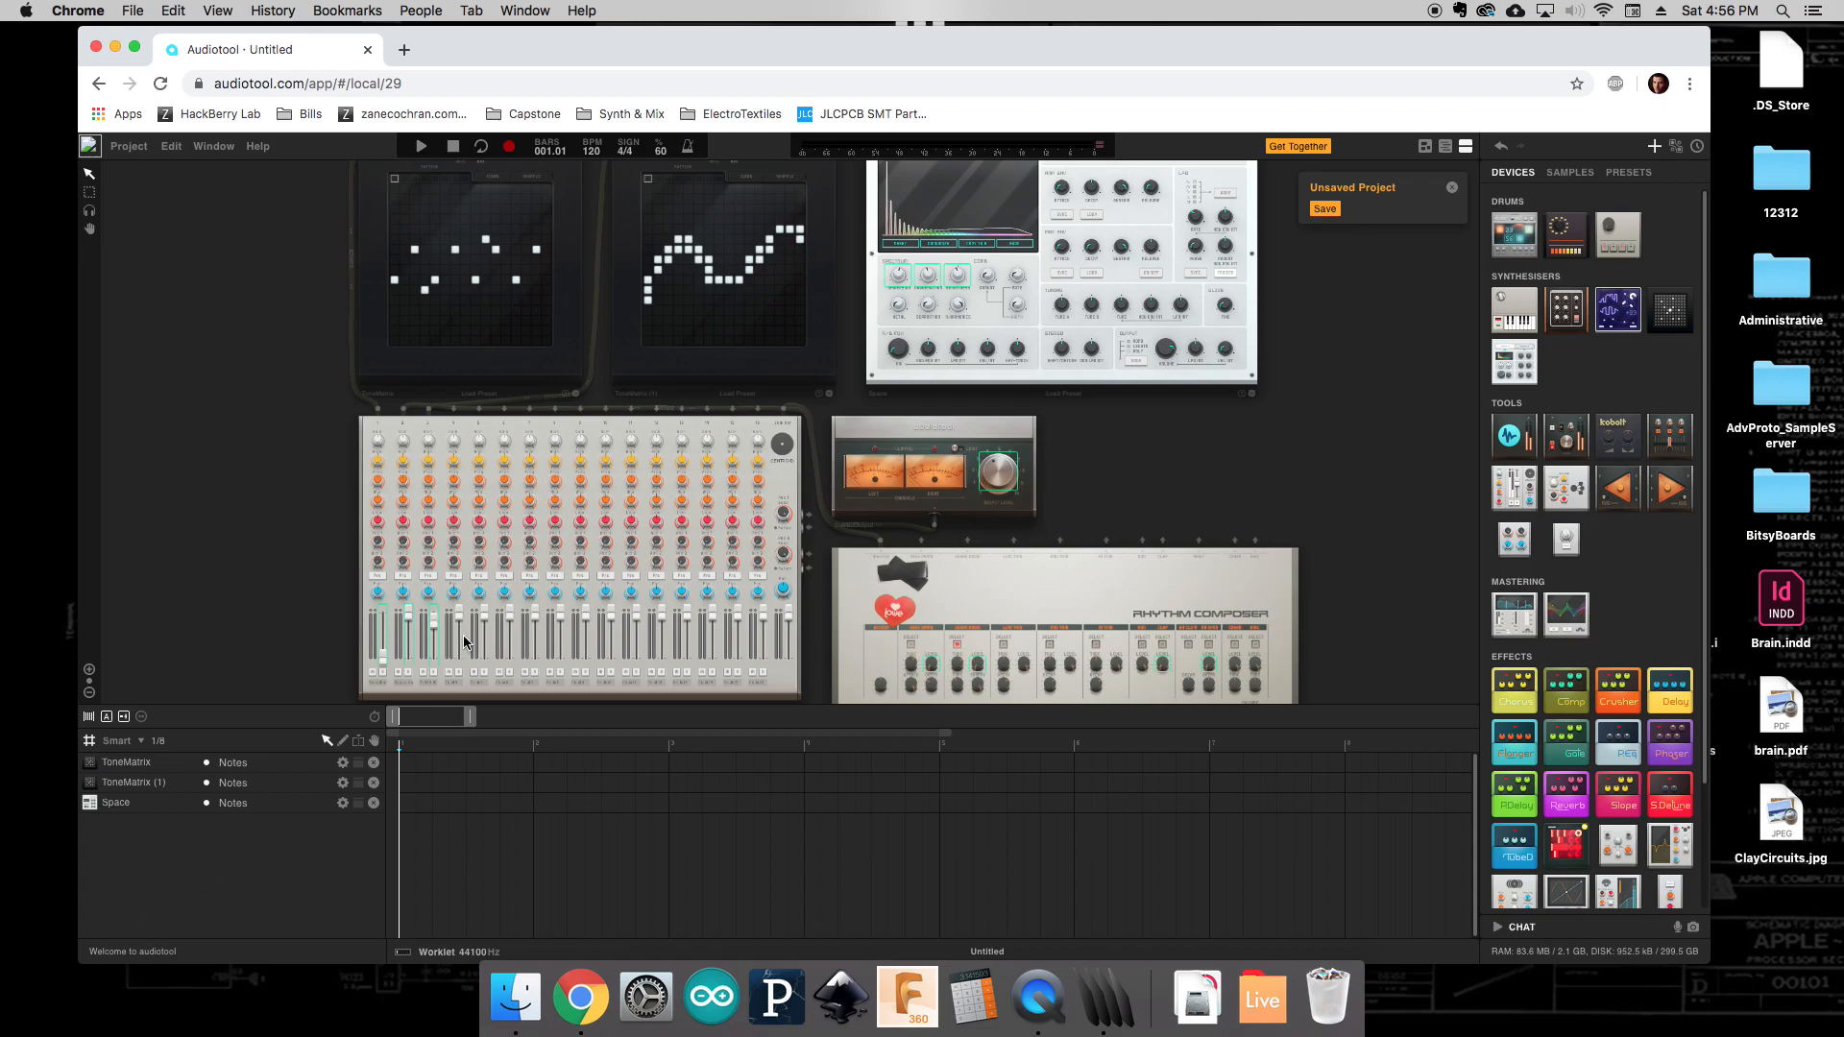
{"action": "mouse_move", "coordinate": [415, 626]}
{"action": "scroll", "coordinate": [1345, 432], "scroll_direction": "up", "scroll_amount": 3}
{"action": "left_click_drag", "start_coordinate": [1300, 385], "coordinate": [1255, 487]}
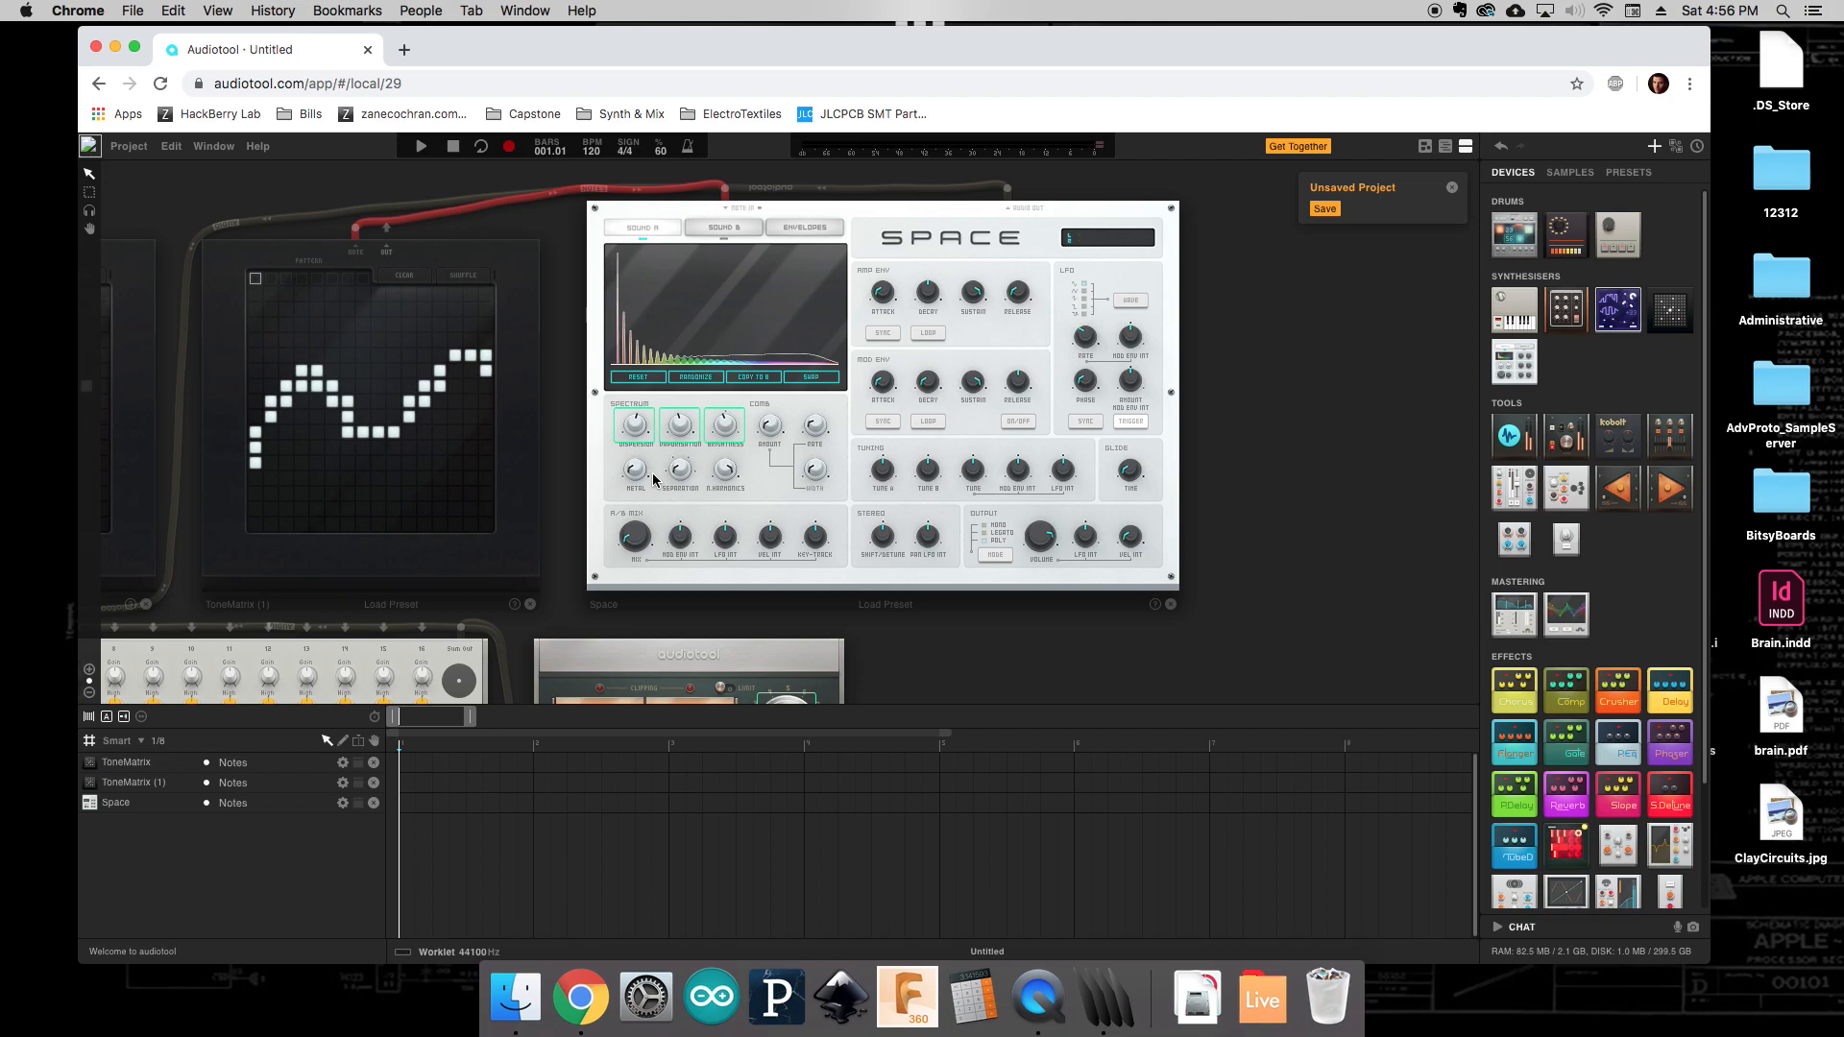
{"action": "mouse_move", "coordinate": [638, 473]}
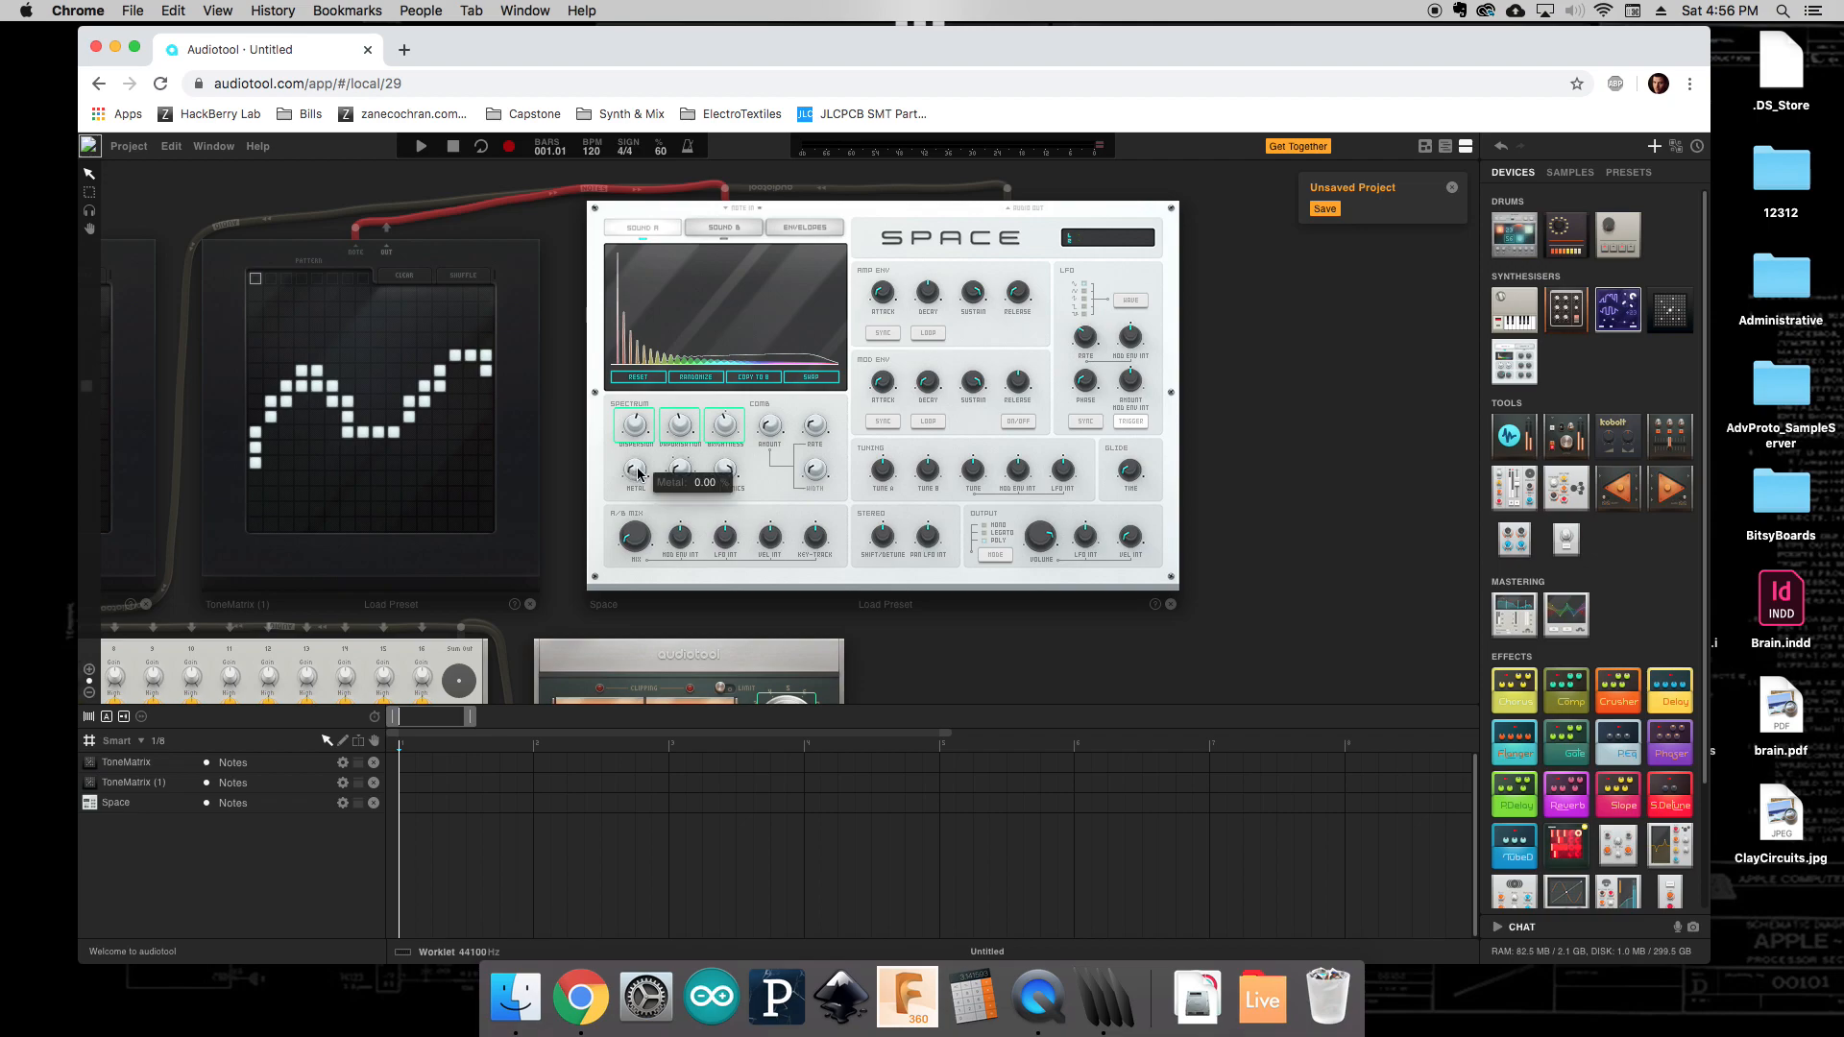
{"action": "right_click", "coordinate": [638, 473]}
{"action": "left_click", "coordinate": [687, 507]}
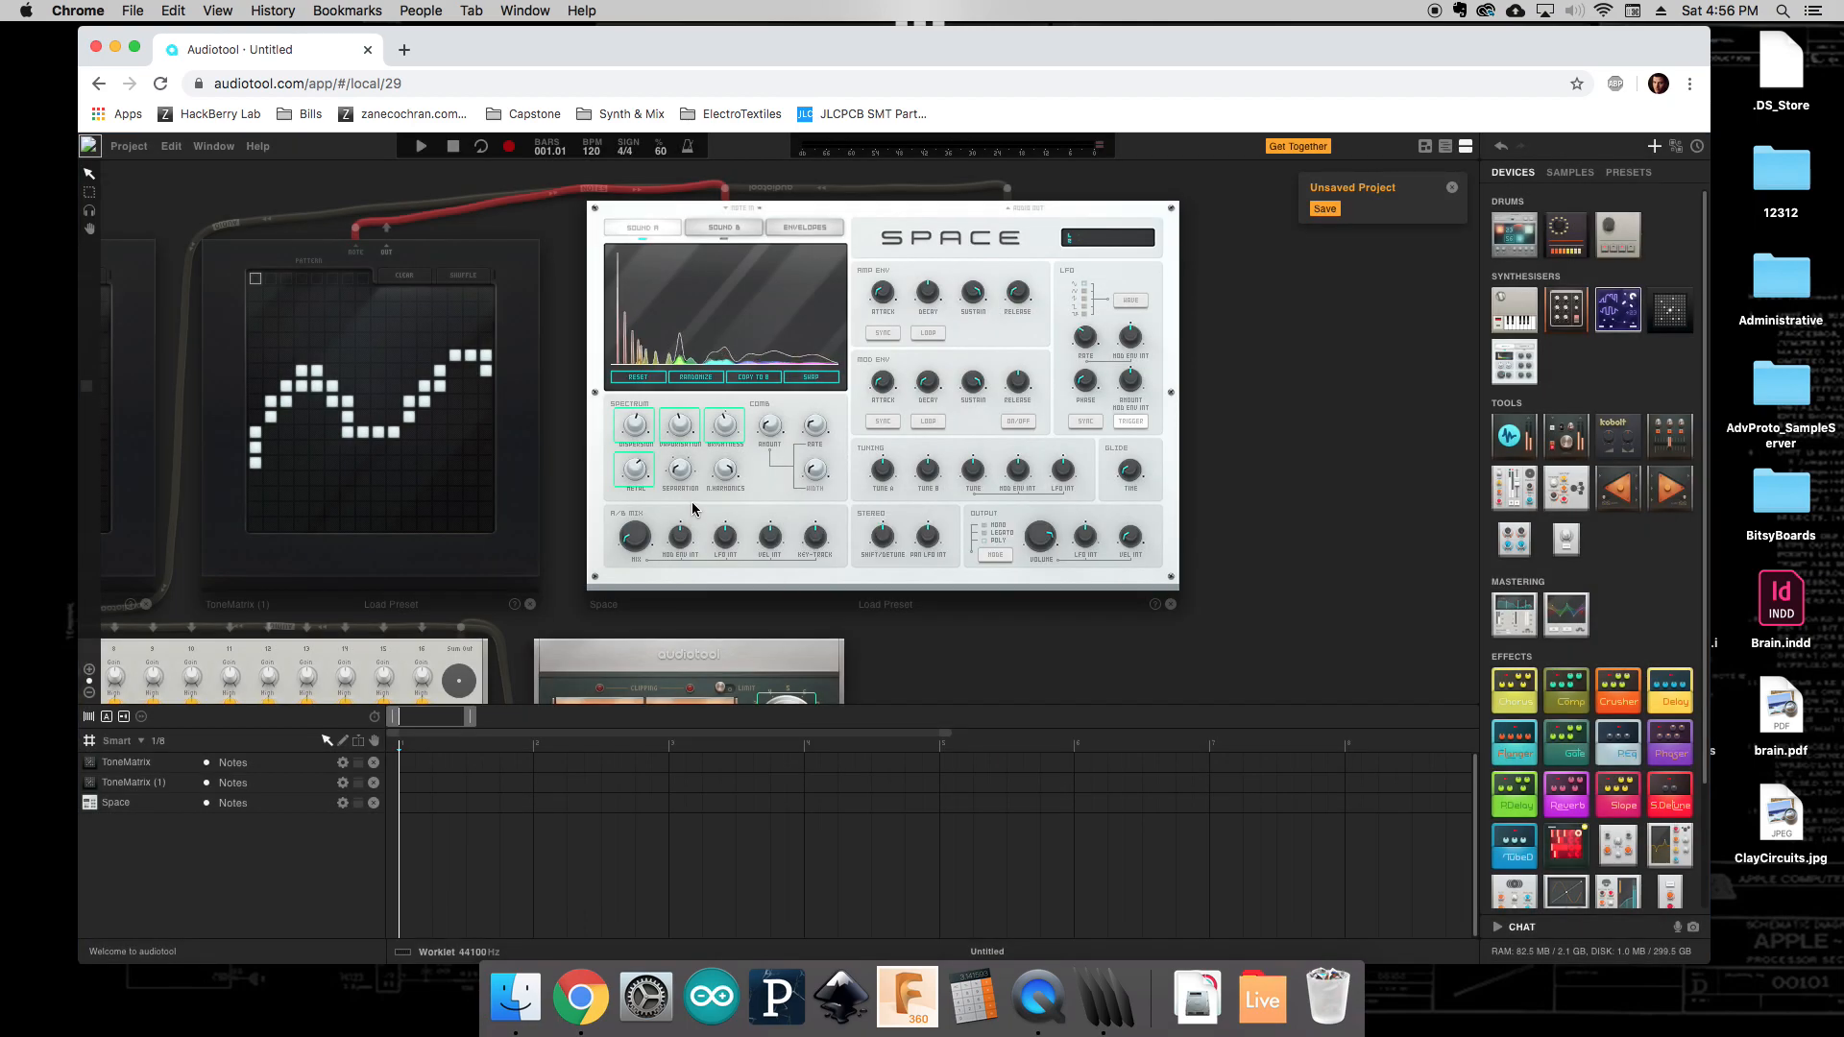
{"action": "right_click", "coordinate": [681, 464]}
{"action": "left_click", "coordinate": [717, 496]}
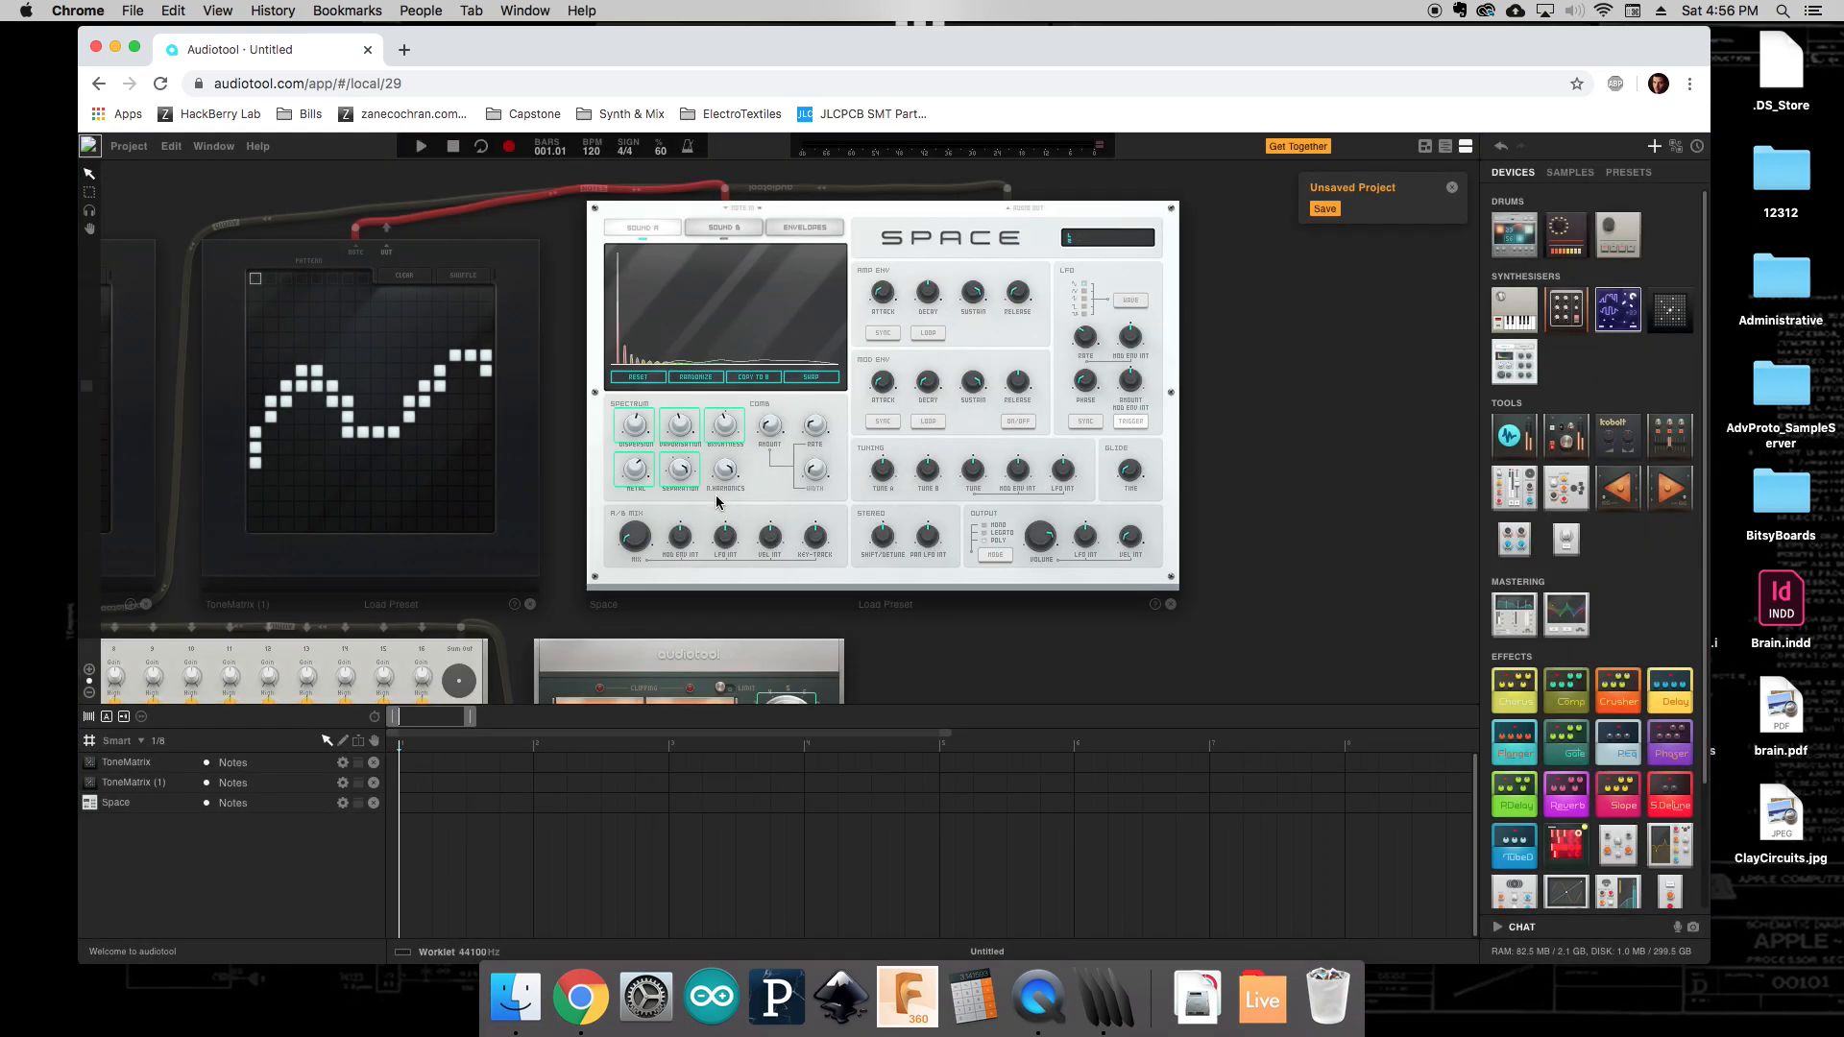
{"action": "right_click", "coordinate": [732, 471]}
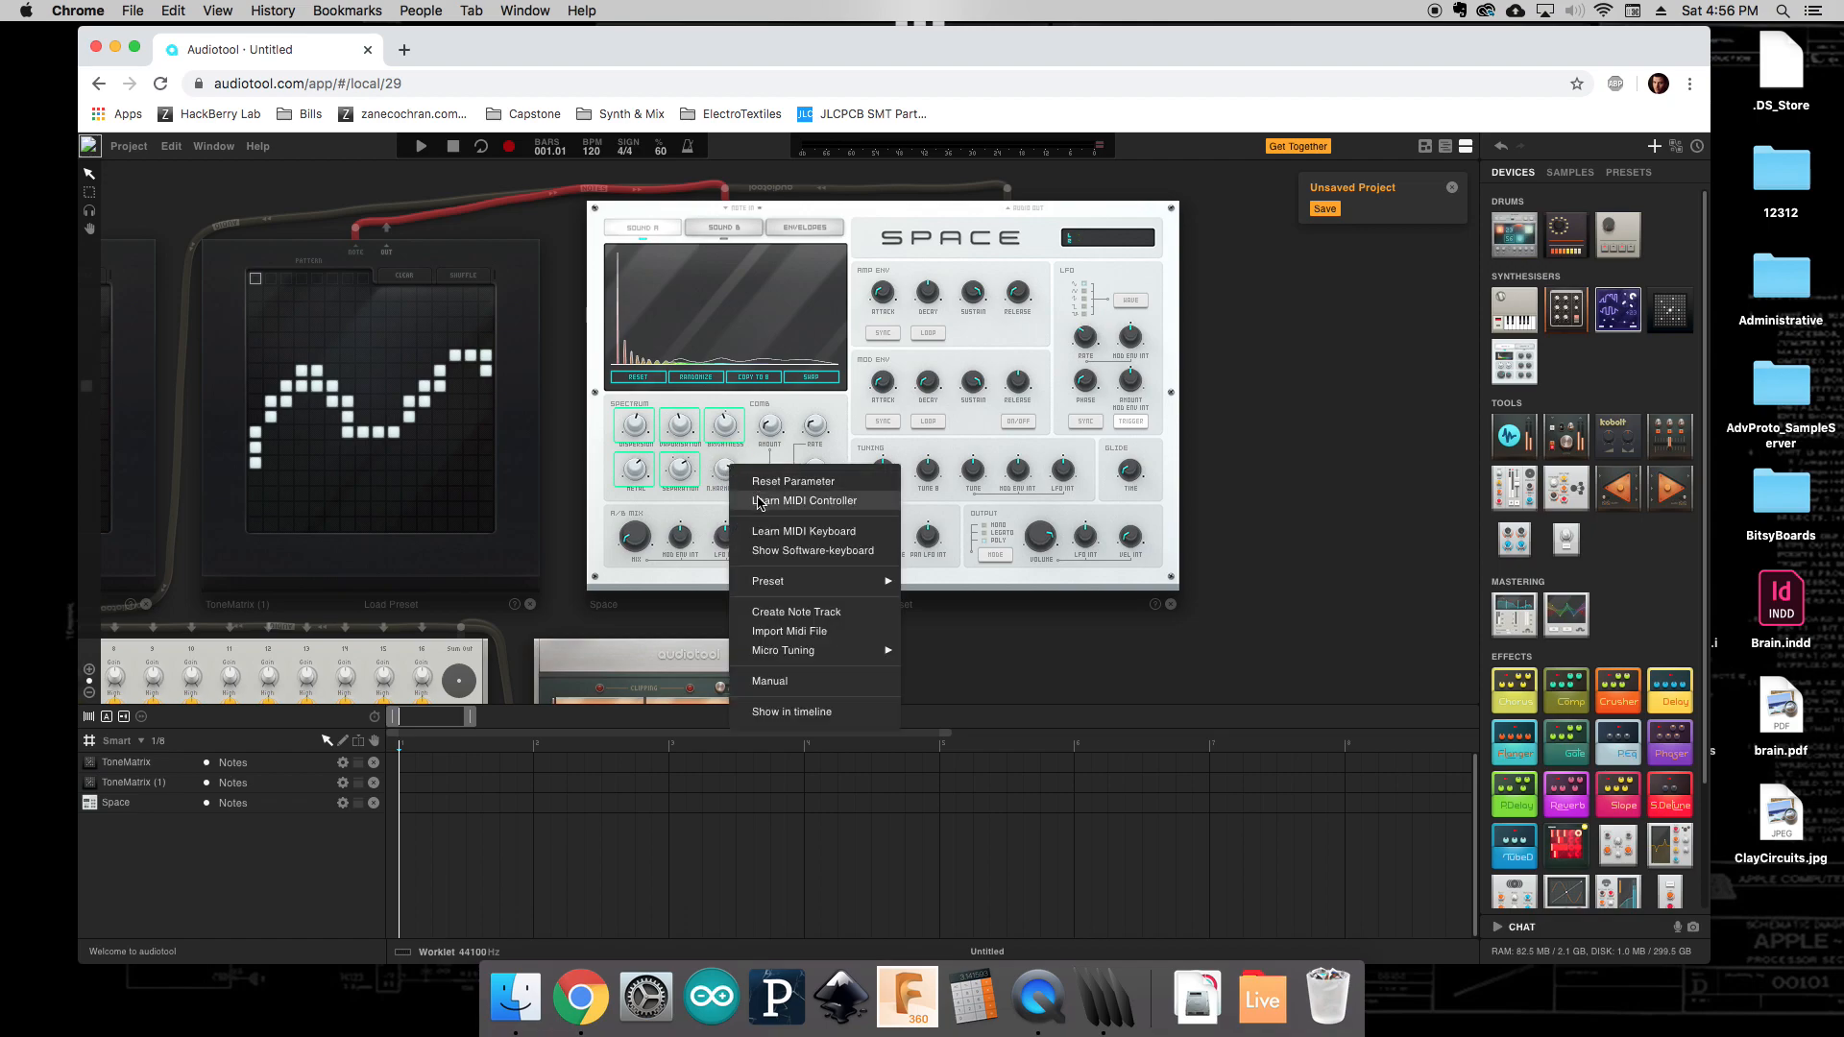
{"action": "left_click", "coordinate": [759, 501]}
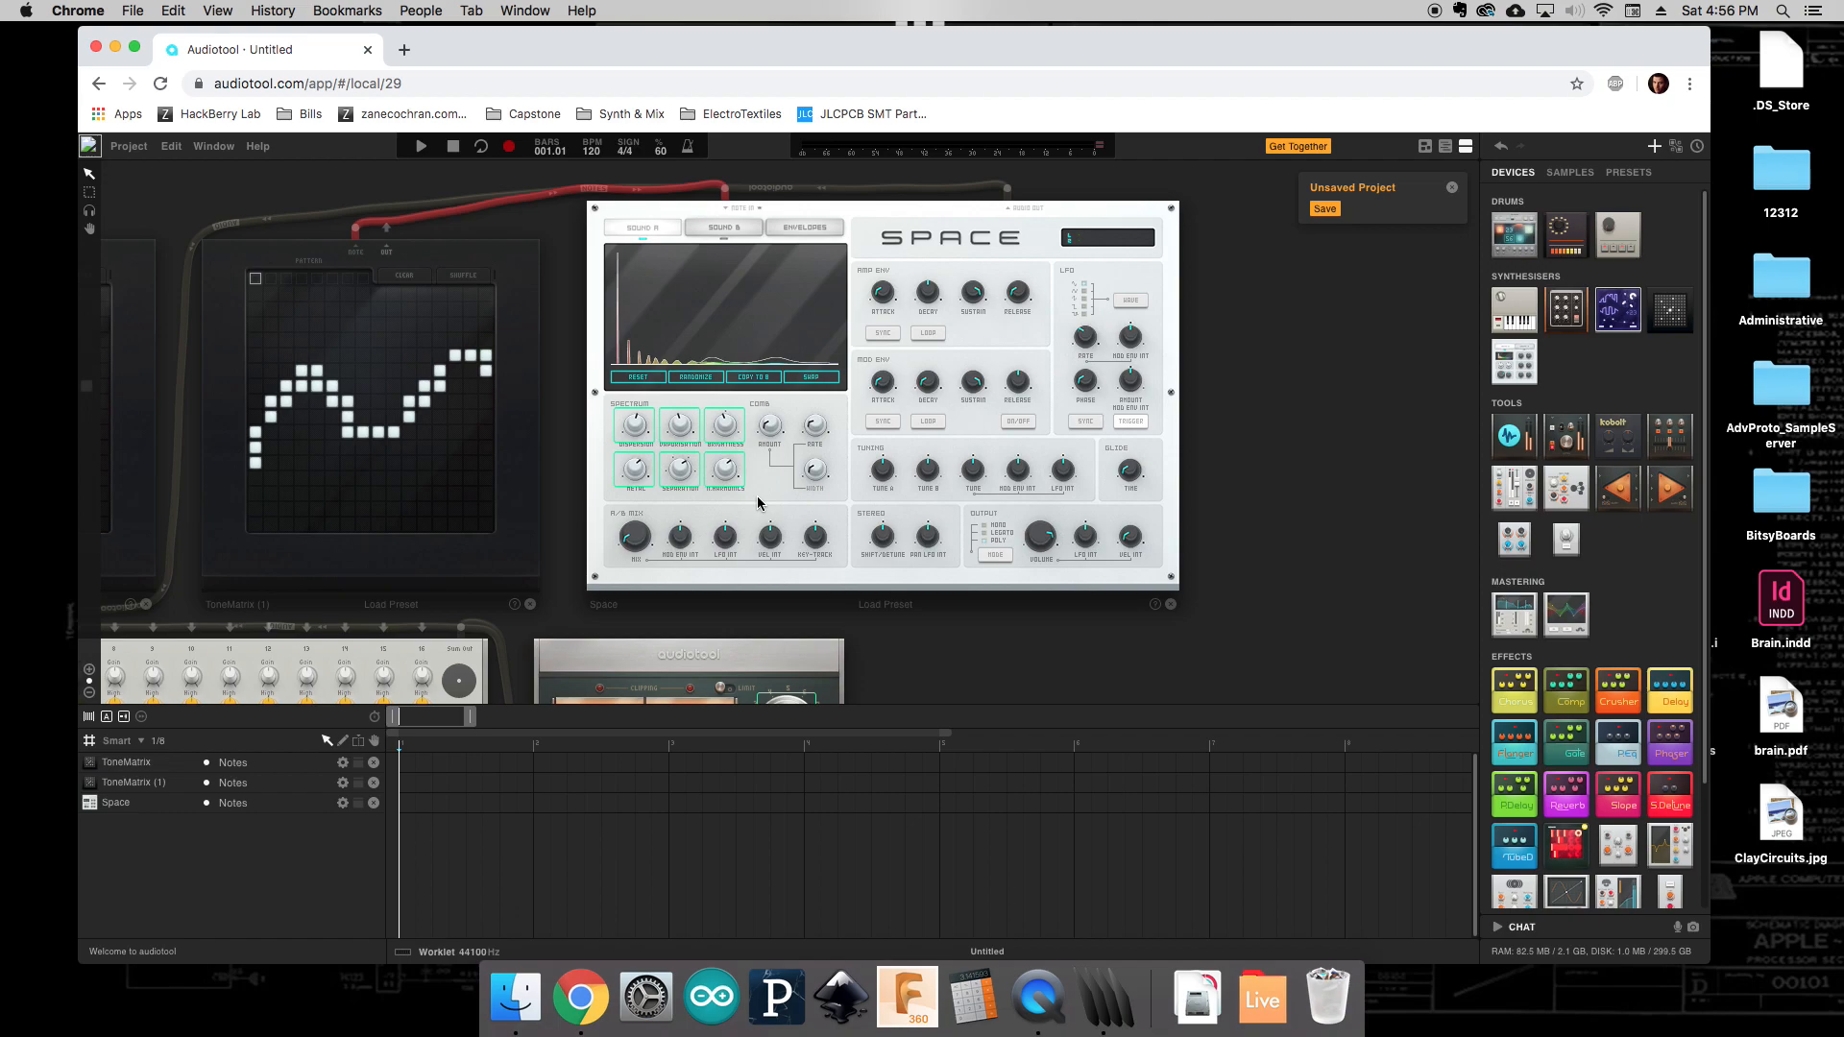
Play the project to test the six MIDI-controlled Spectrum knobs on the Space synthesiser, and stop playback.
{"action": "scroll", "coordinate": [759, 506], "scroll_direction": "down", "scroll_amount": 5}
{"action": "left_click_drag", "start_coordinate": [910, 608], "coordinate": [1056, 503]}
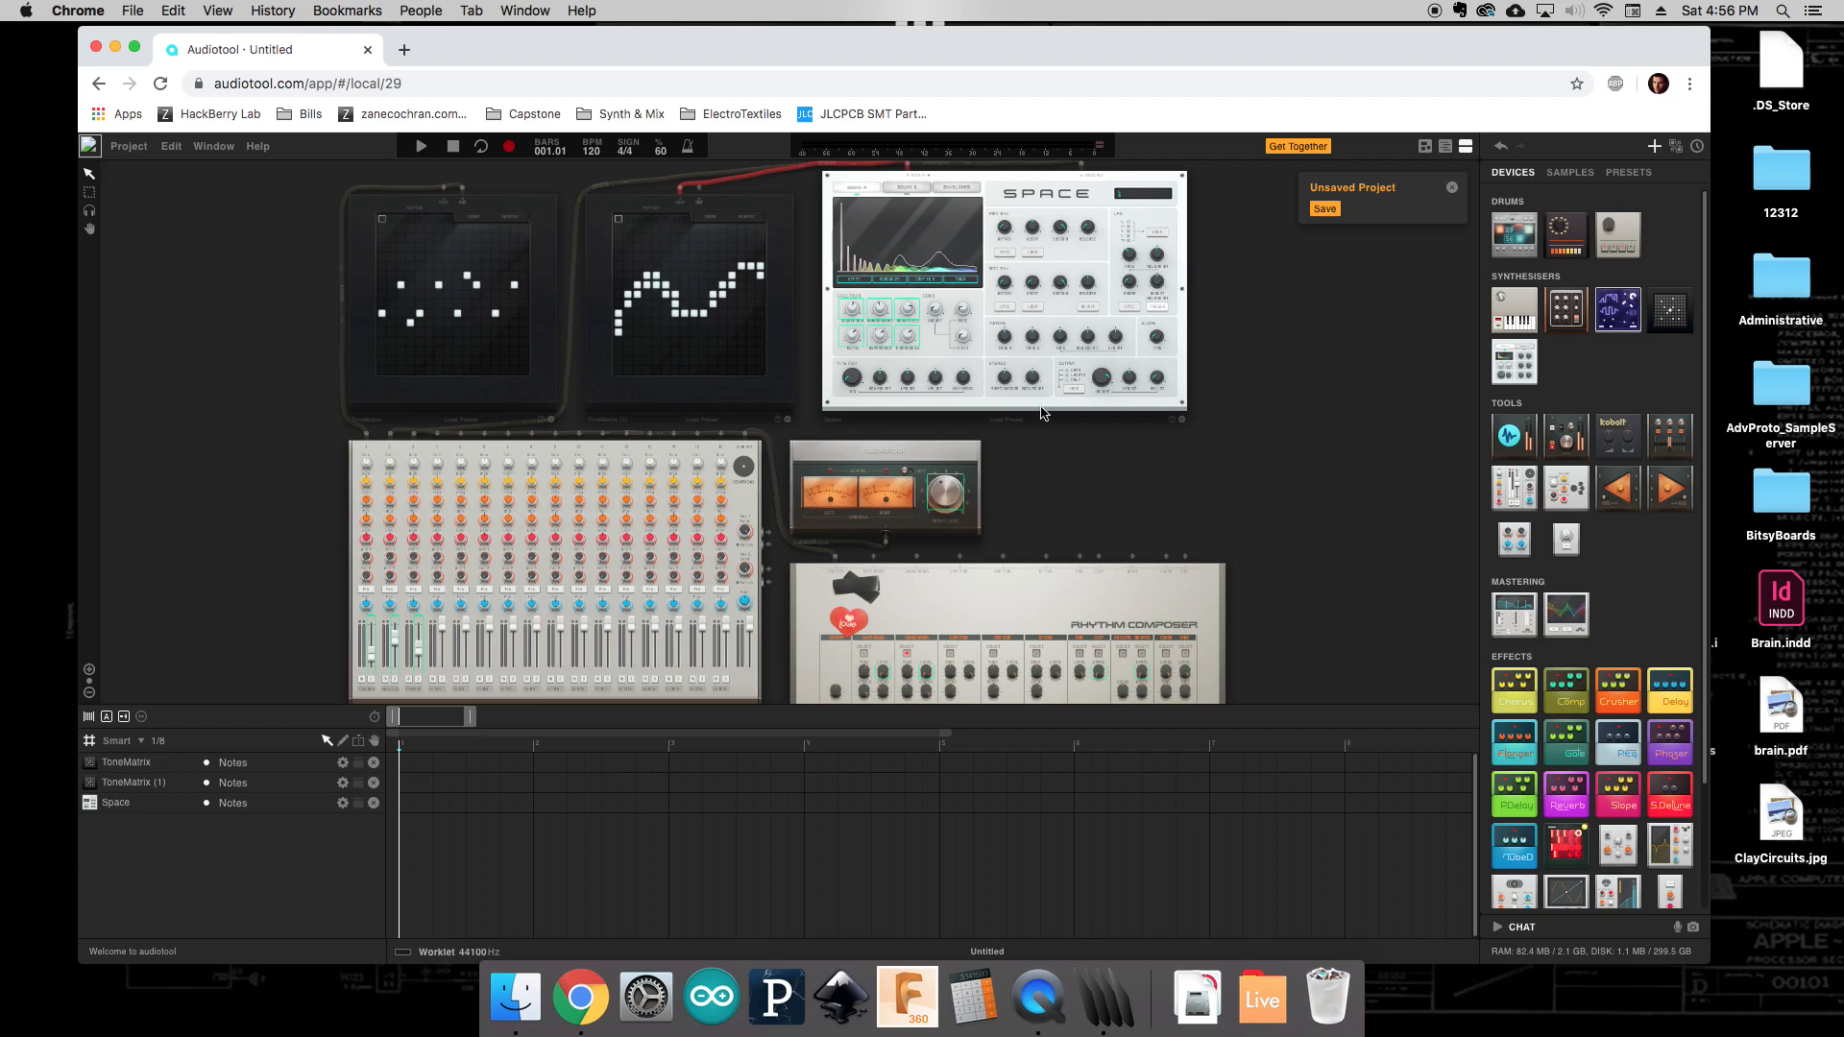
{"action": "mouse_move", "coordinate": [882, 320]}
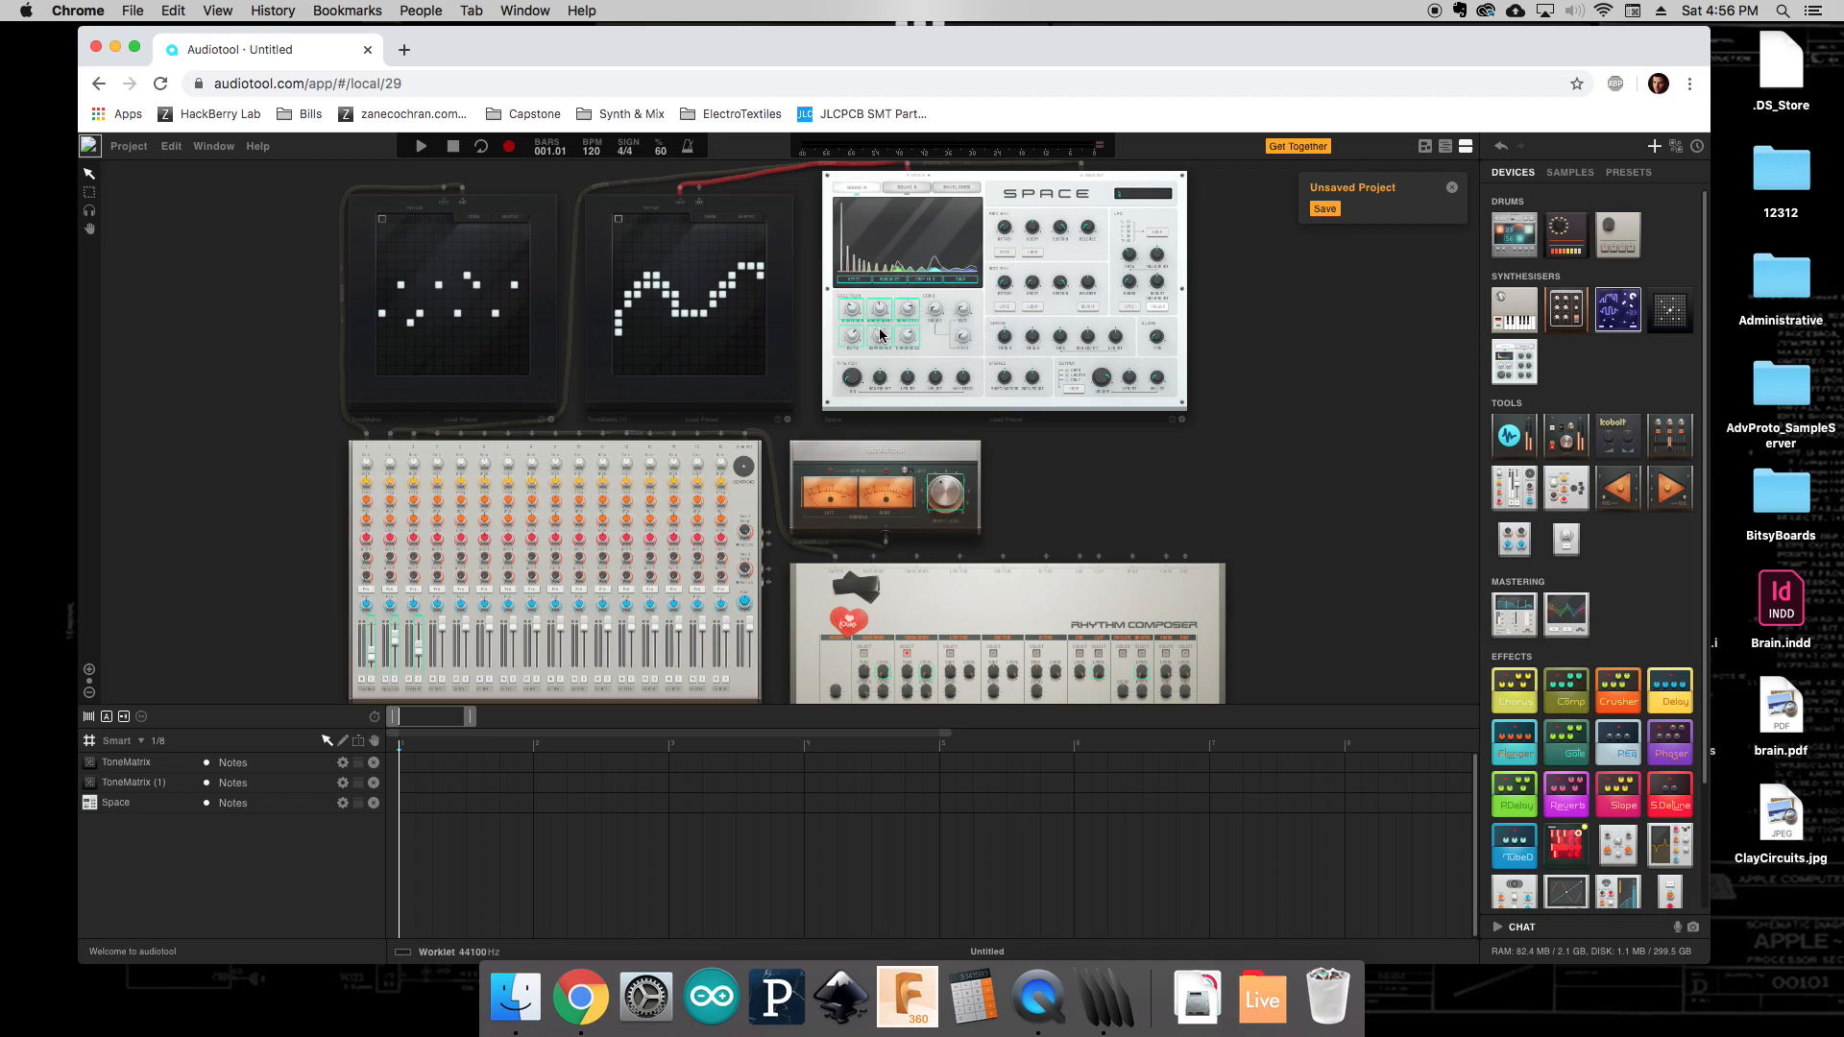
{"action": "left_click", "coordinate": [420, 149]}
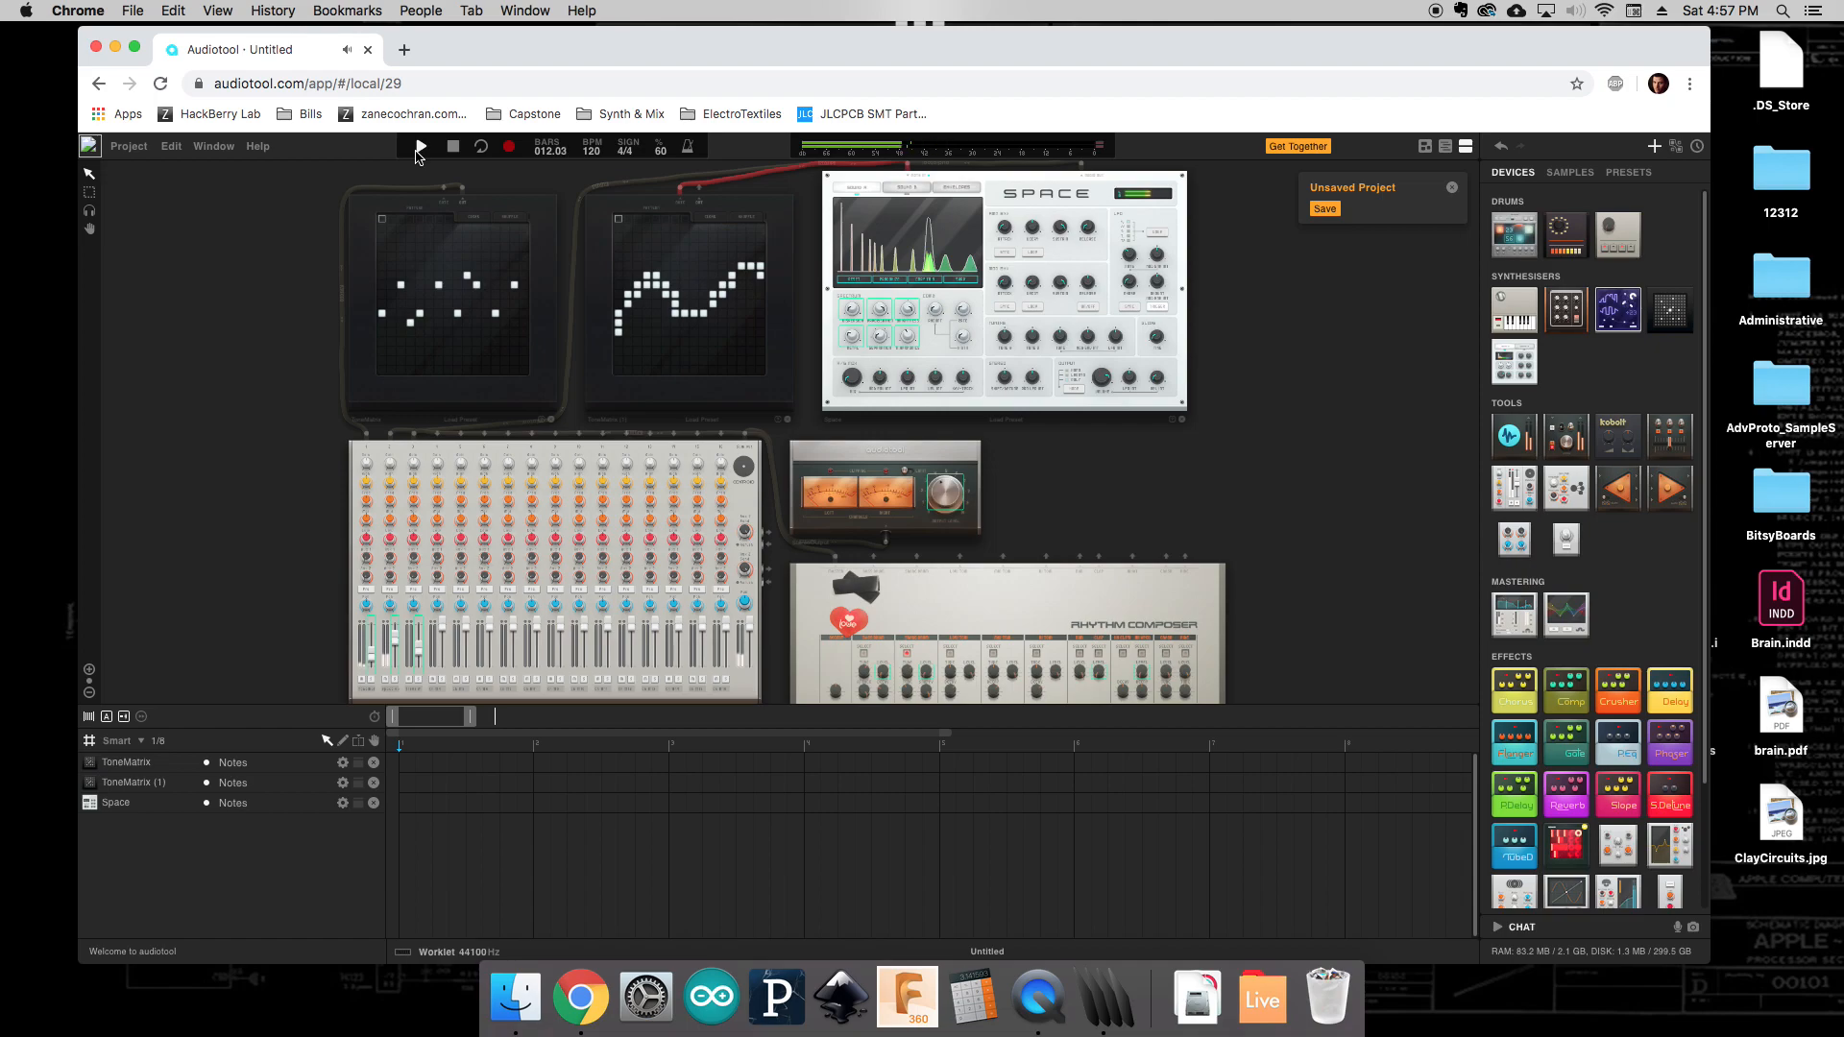
{"action": "left_click", "coordinate": [454, 148]}
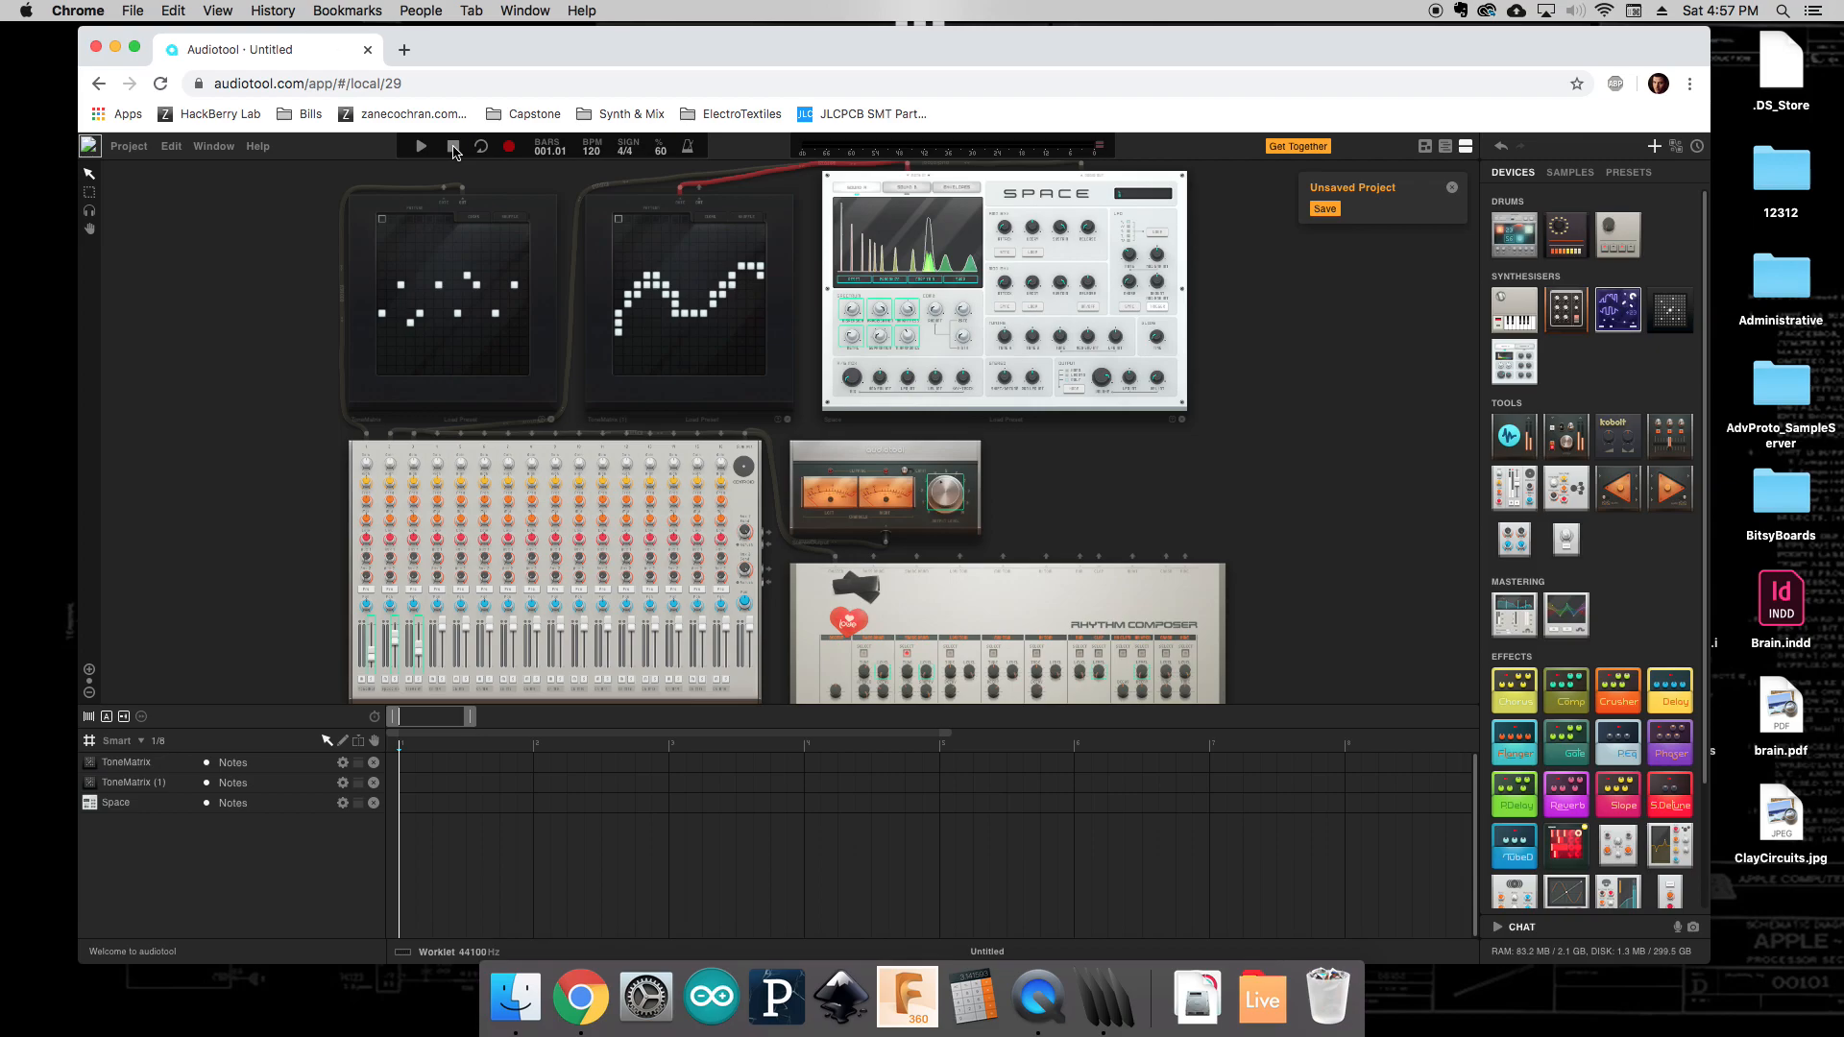
Play the whole project with the synthesiser, mixer and Rhythm Composer in view to try all MIDI-controlled parameters together, and stop playback.
{"action": "scroll", "coordinate": [786, 396], "scroll_direction": "down", "scroll_amount": 1}
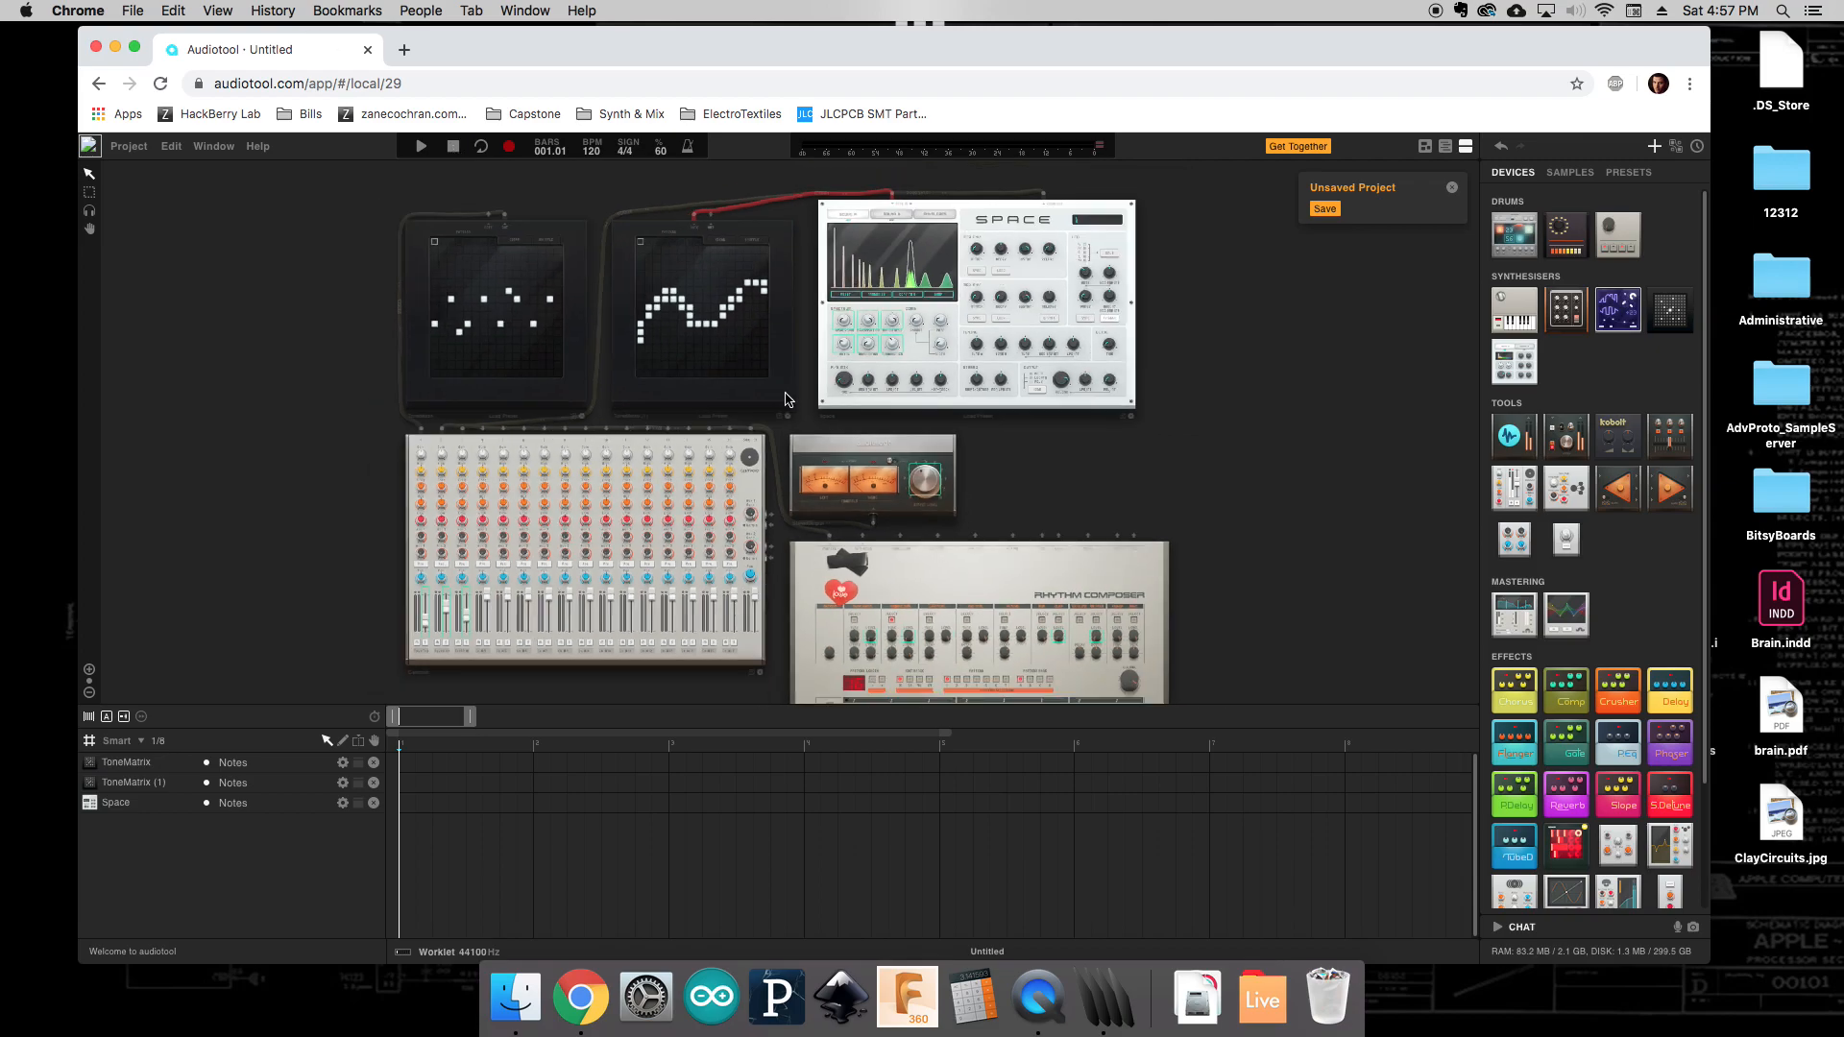
{"action": "left_click_drag", "start_coordinate": [1206, 452], "coordinate": [1200, 427]}
{"action": "scroll", "coordinate": [1197, 429], "scroll_direction": "down", "scroll_amount": 2}
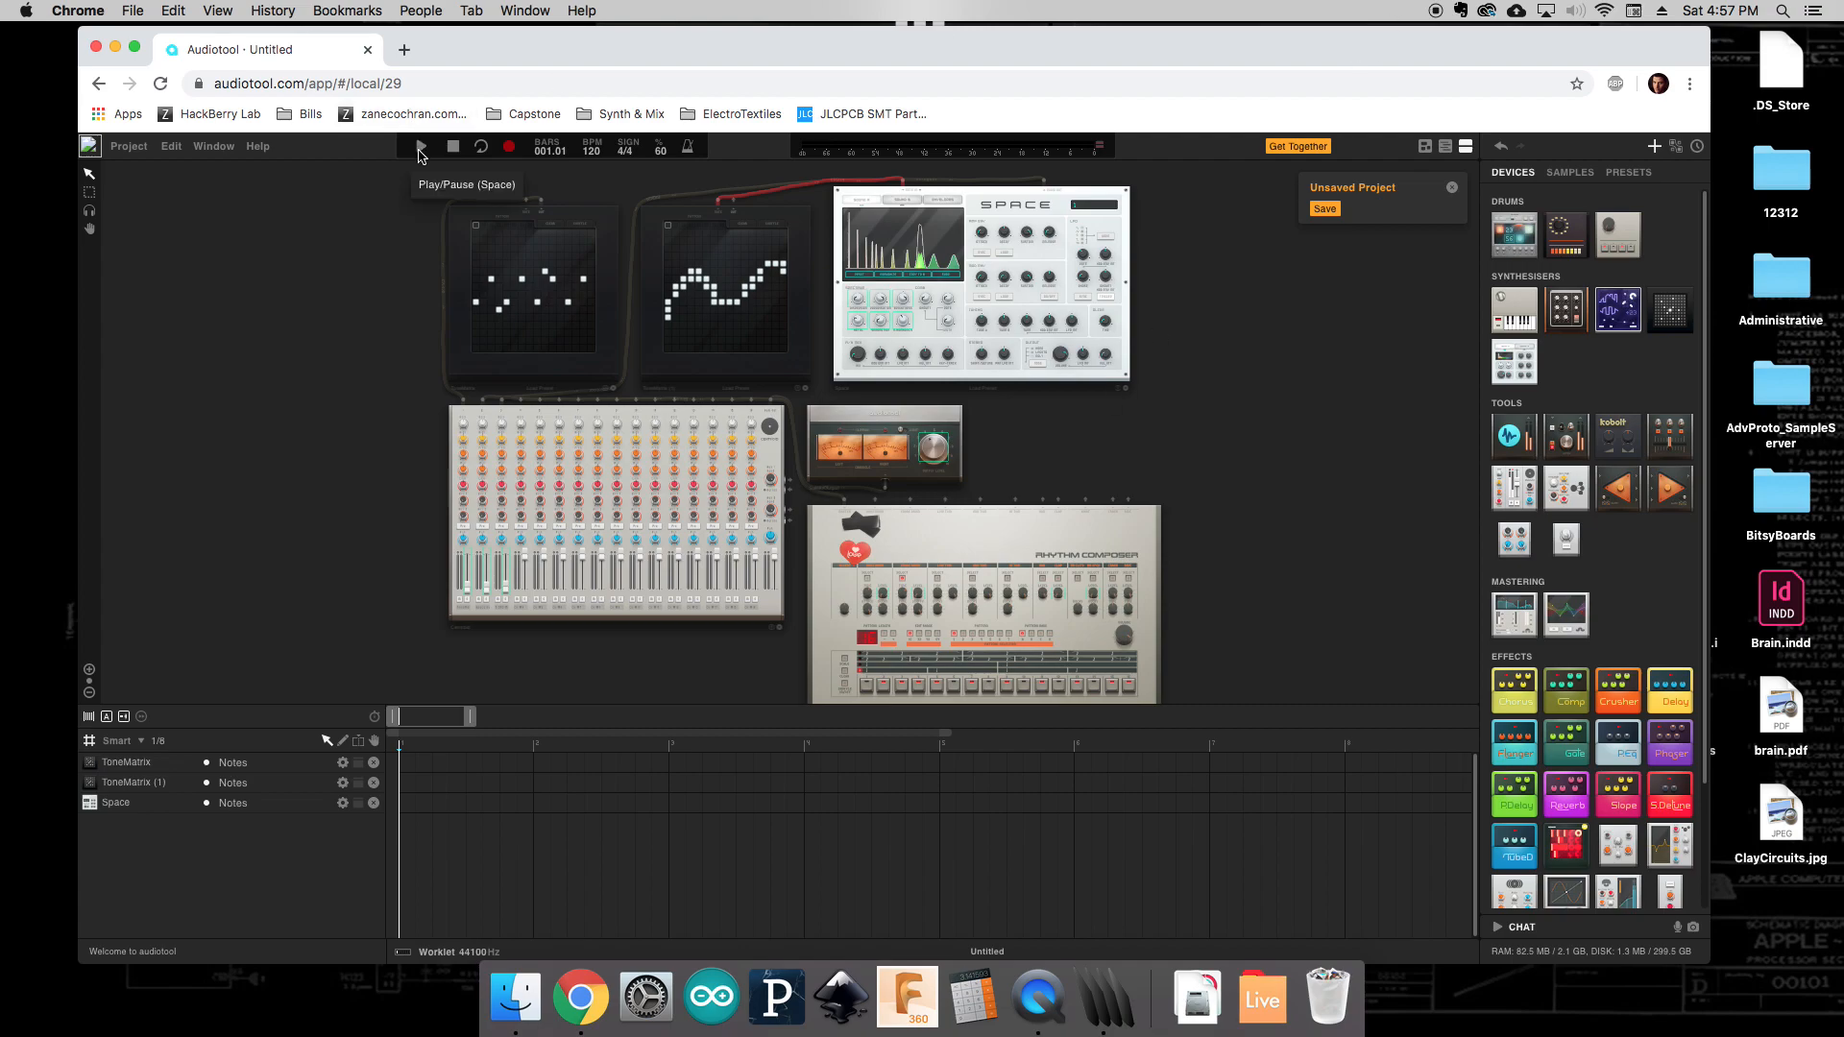
{"action": "left_click", "coordinate": [419, 149]}
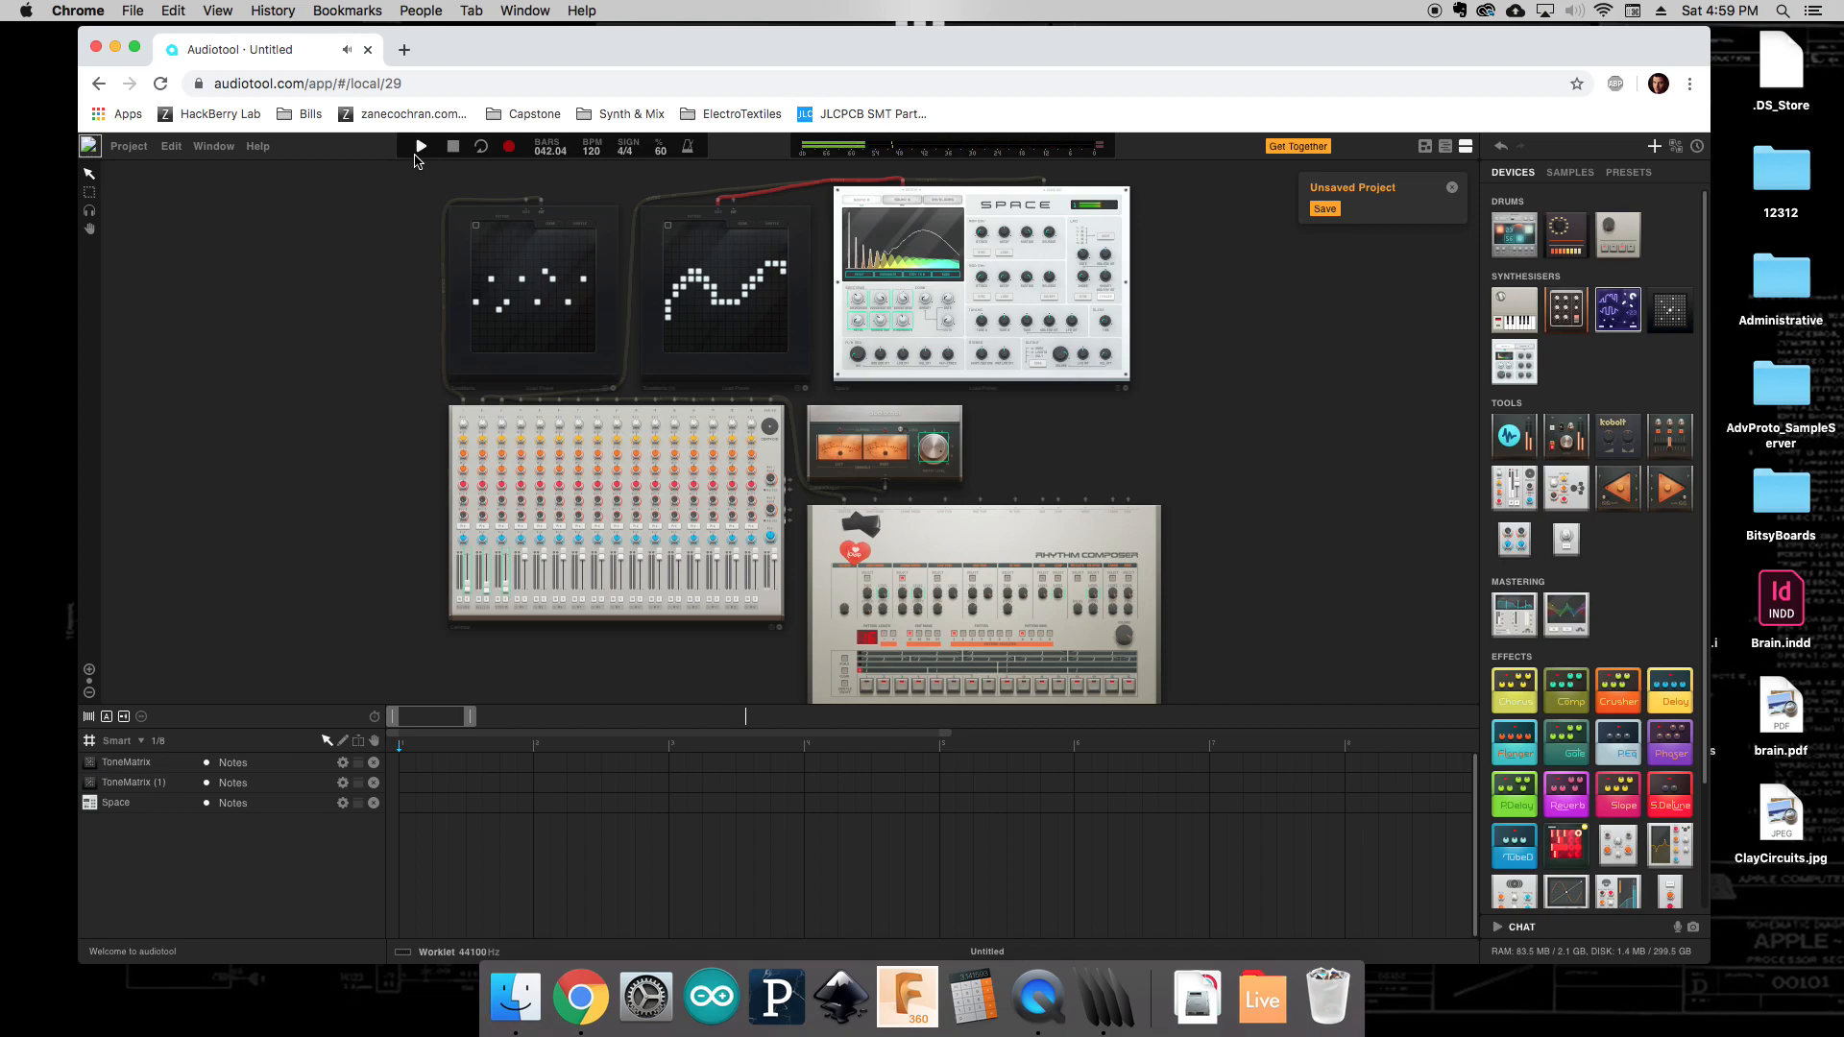
{"action": "left_click", "coordinate": [452, 147]}
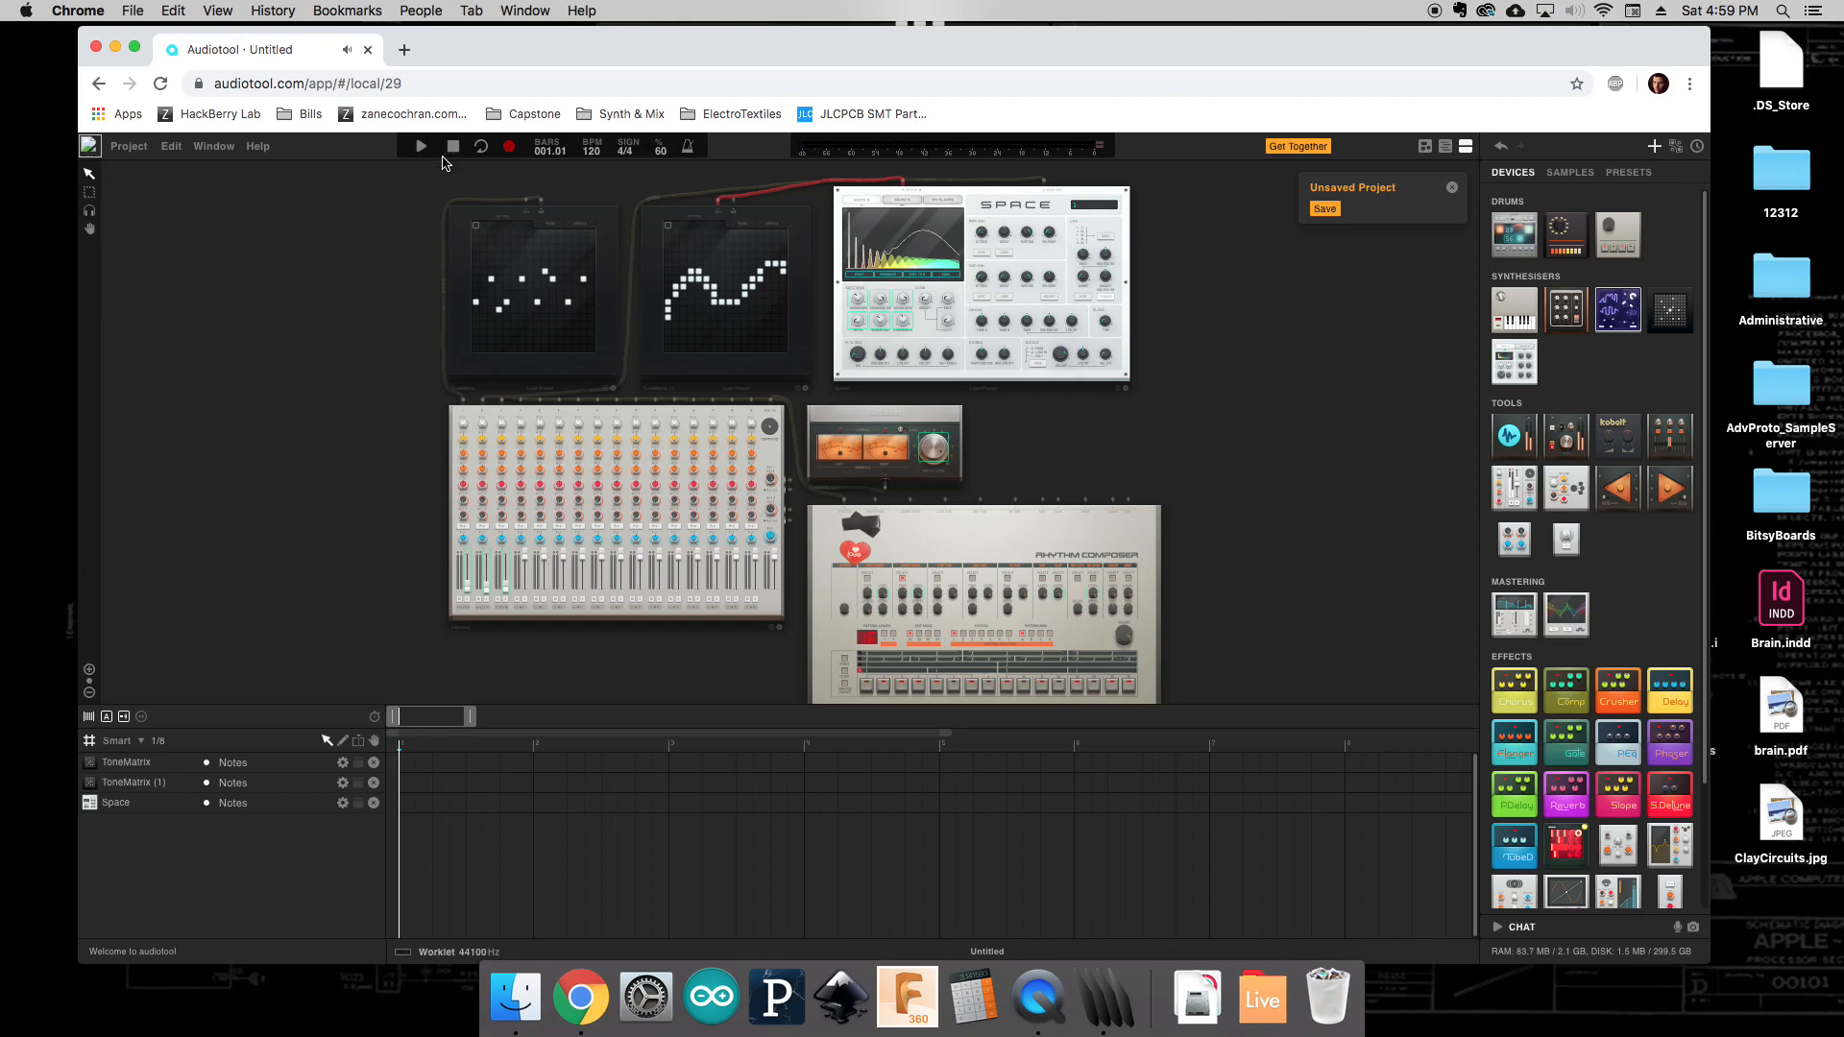